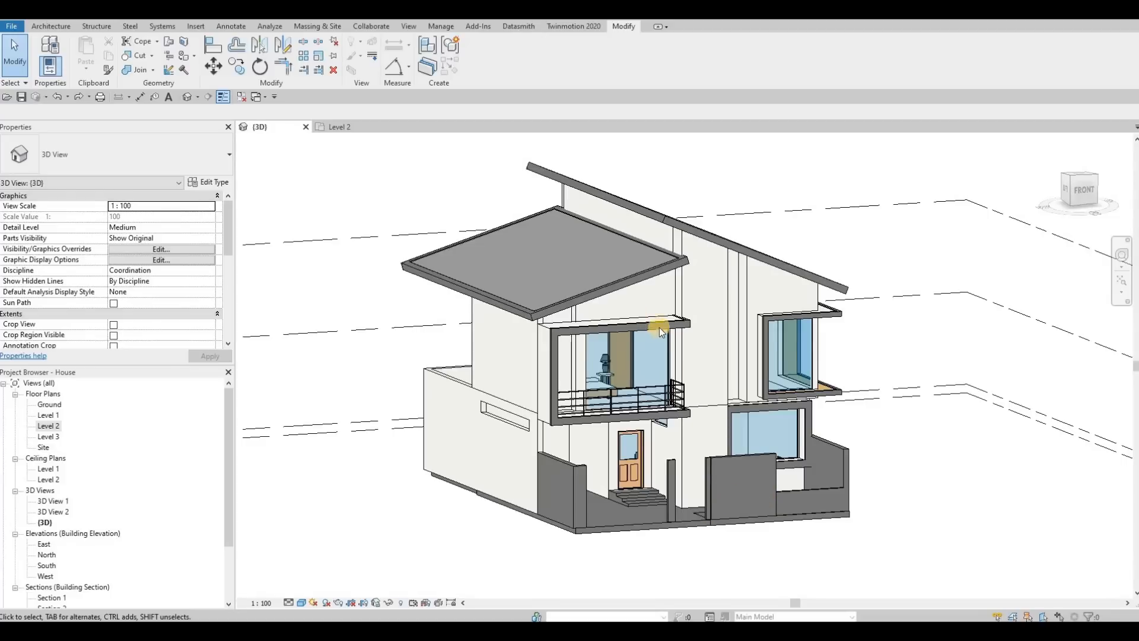
# Examine the house's entrance steps and front boundary walls from several angles in the 3D view.
pyautogui.keyDown('shift'); pyautogui.moveTo(614, 334); pyautogui.dragTo(640, 504, button='middle'); pyautogui.keyUp('shift')
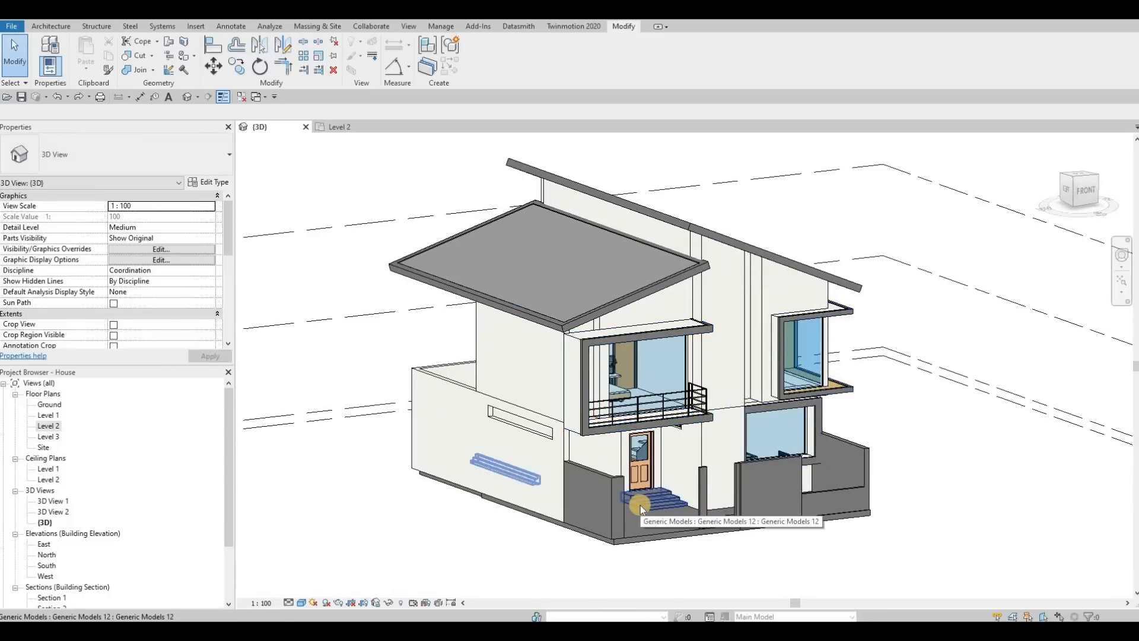
pyautogui.click(640, 505)
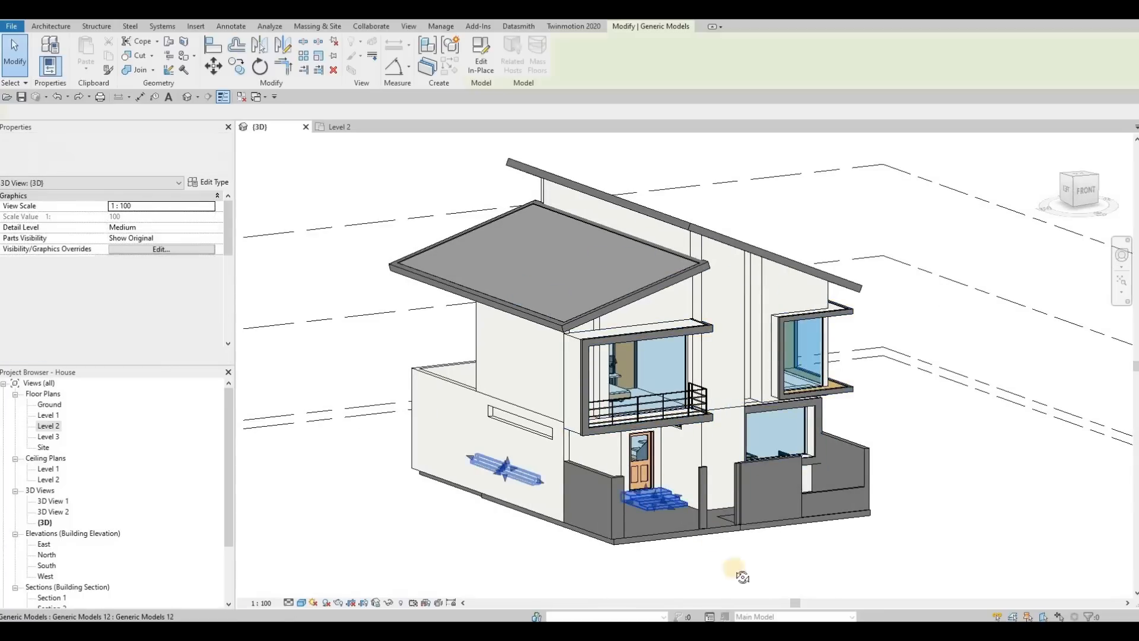
pyautogui.keyDown('shift'); pyautogui.moveTo(682, 604); pyautogui.dragTo(822, 477, button='middle'); pyautogui.keyUp('shift')
pyautogui.press('Escape')
pyautogui.moveTo(750, 394); pyautogui.dragTo(840, 428, button='middle')
pyautogui.click(828, 434)
pyautogui.press('Escape')
pyautogui.moveTo(776, 448); pyautogui.dragTo(763, 444, button='middle')
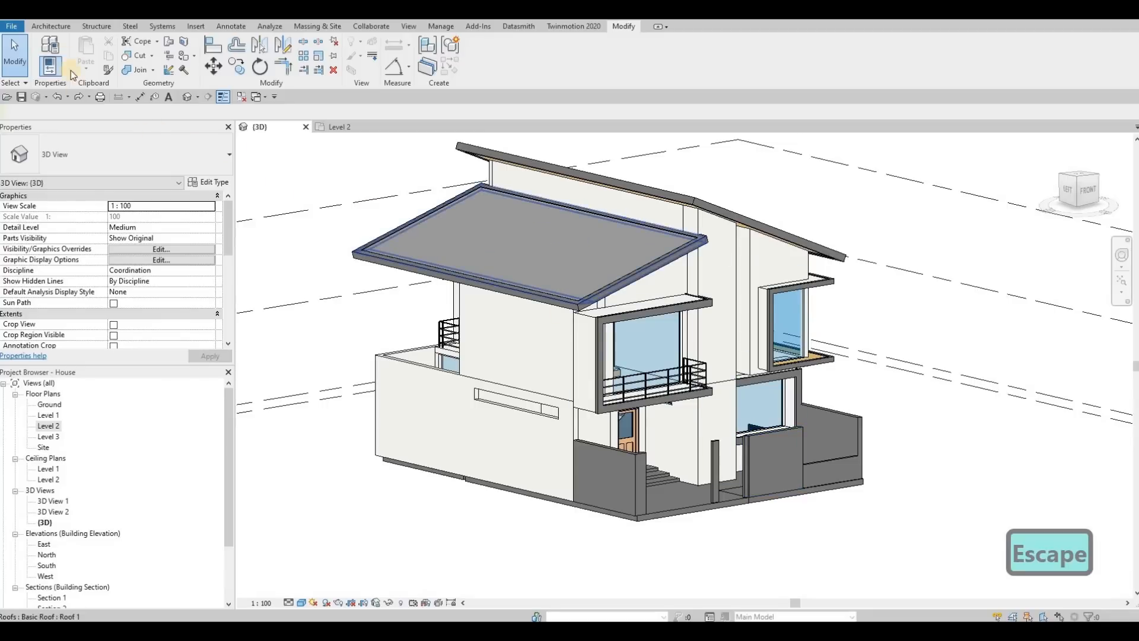
# In the South elevation, place a horizontal wall reveal about a third of the way down the boundary wall beside the entrance door.
pyautogui.click(50, 26)
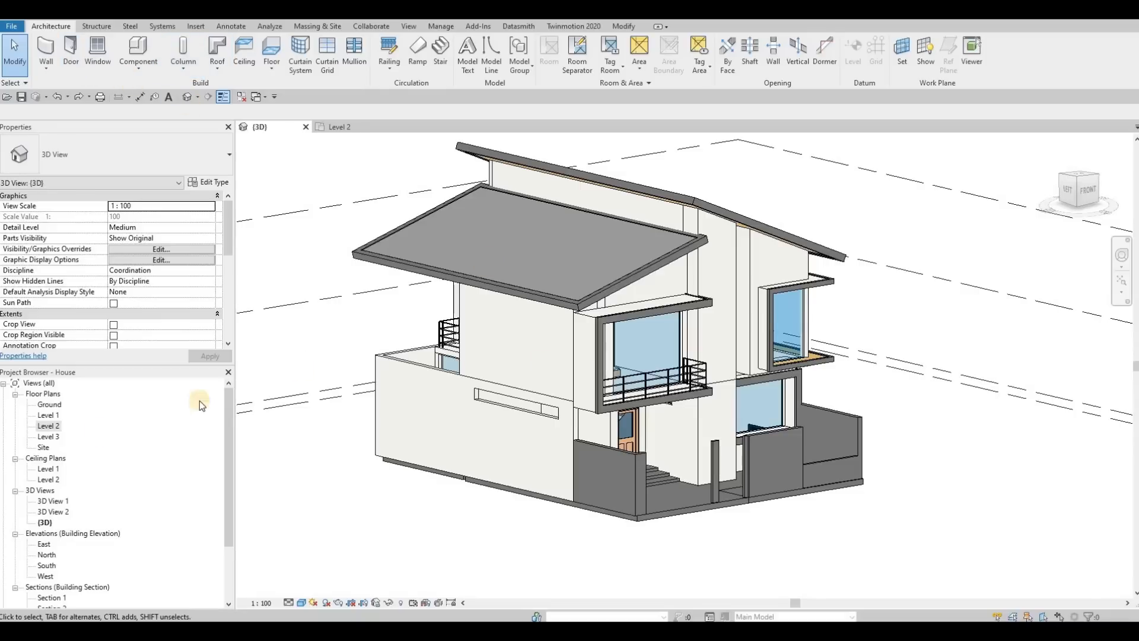
pyautogui.doubleClick(45, 565)
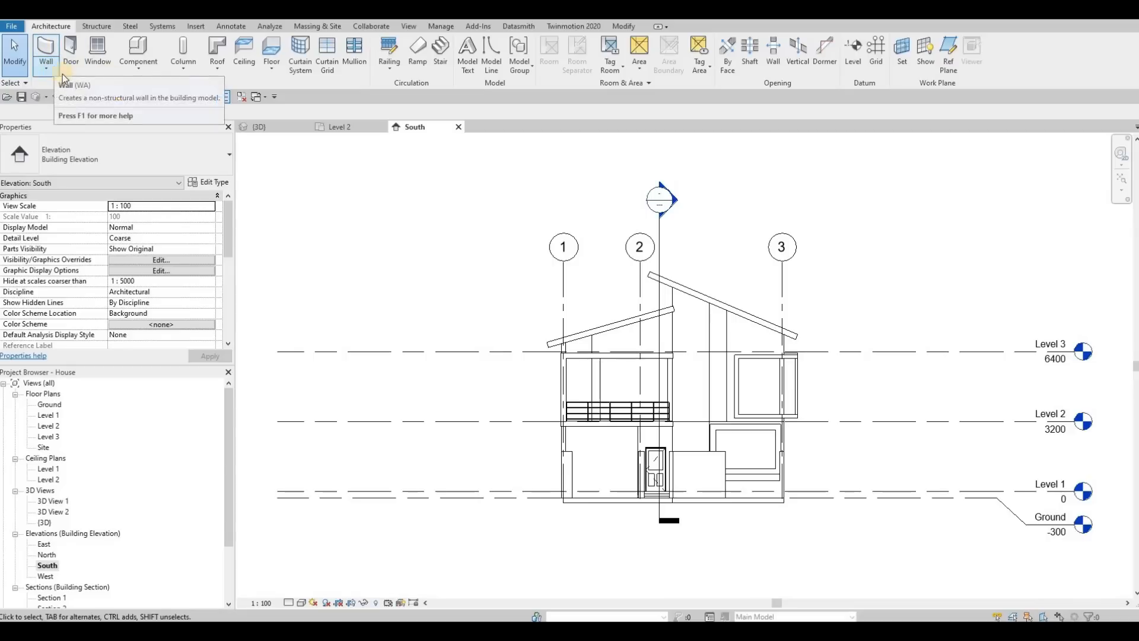
pyautogui.click(45, 69)
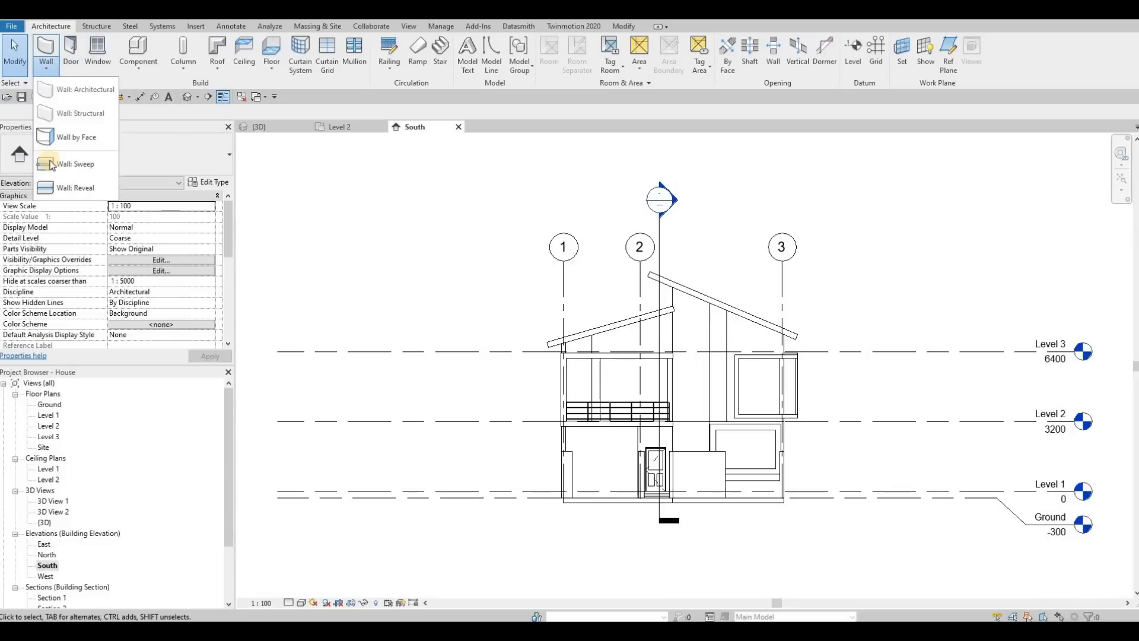
pyautogui.click(67, 188)
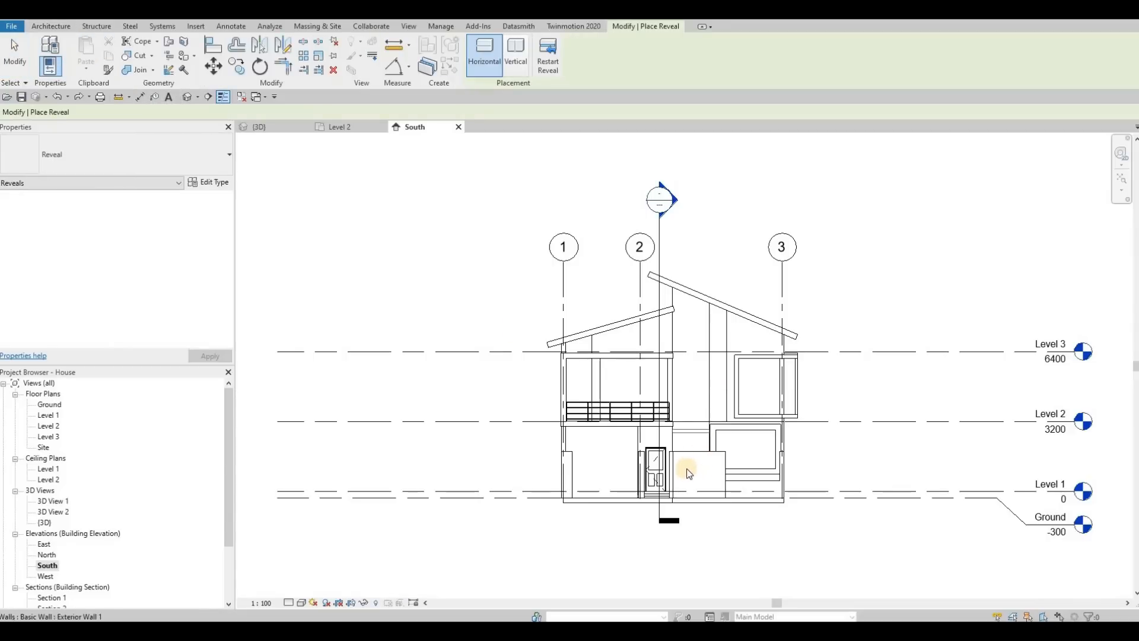
pyautogui.scroll(5, 688, 466)
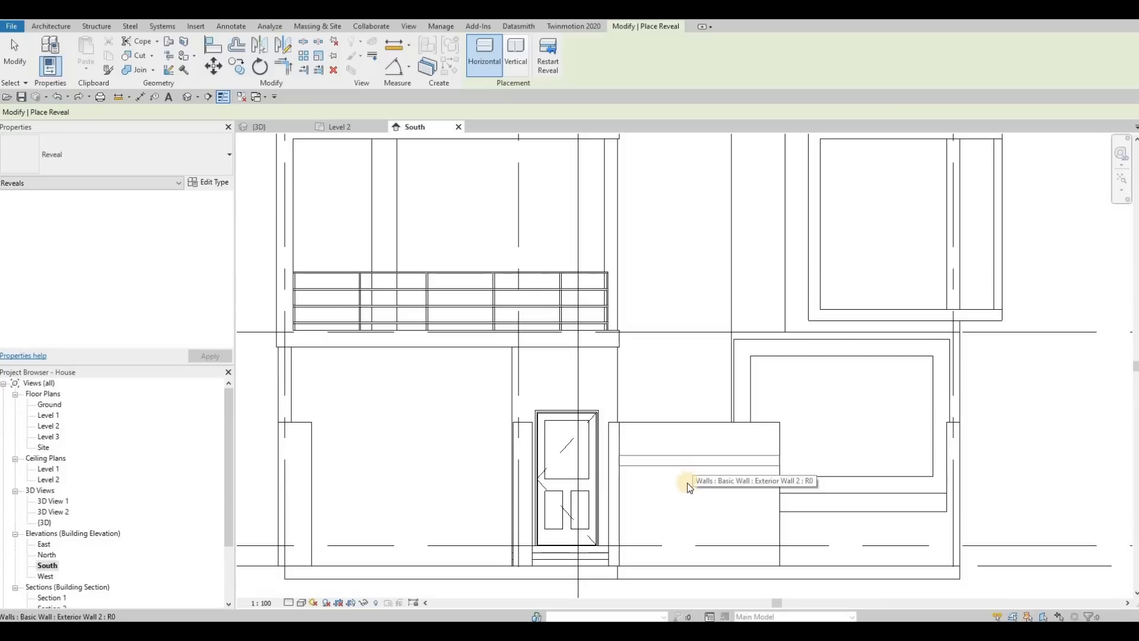
pyautogui.click(697, 475)
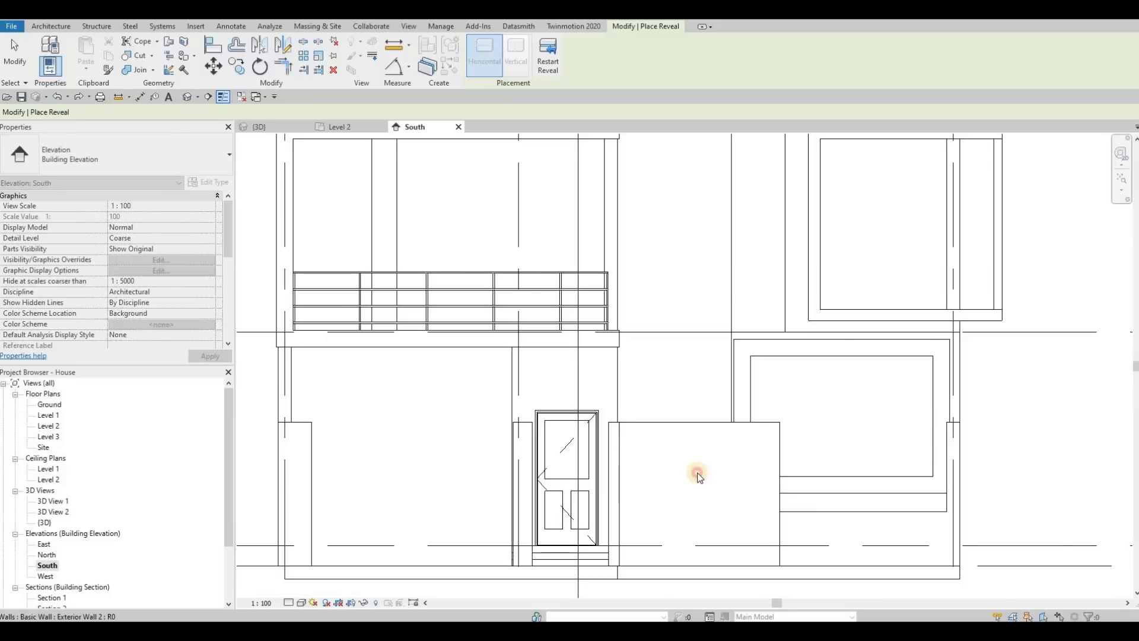
pyautogui.press('Escape')
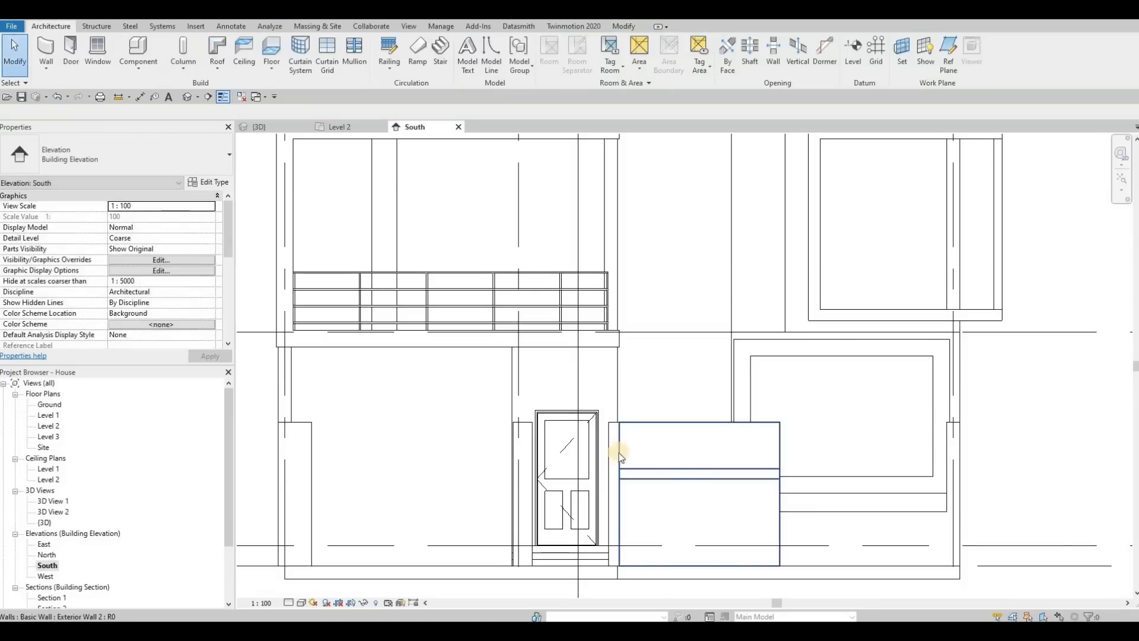
# Add a second horizontal reveal near the base of the same boundary wall.
pyautogui.click(54, 75)
pyautogui.click(80, 185)
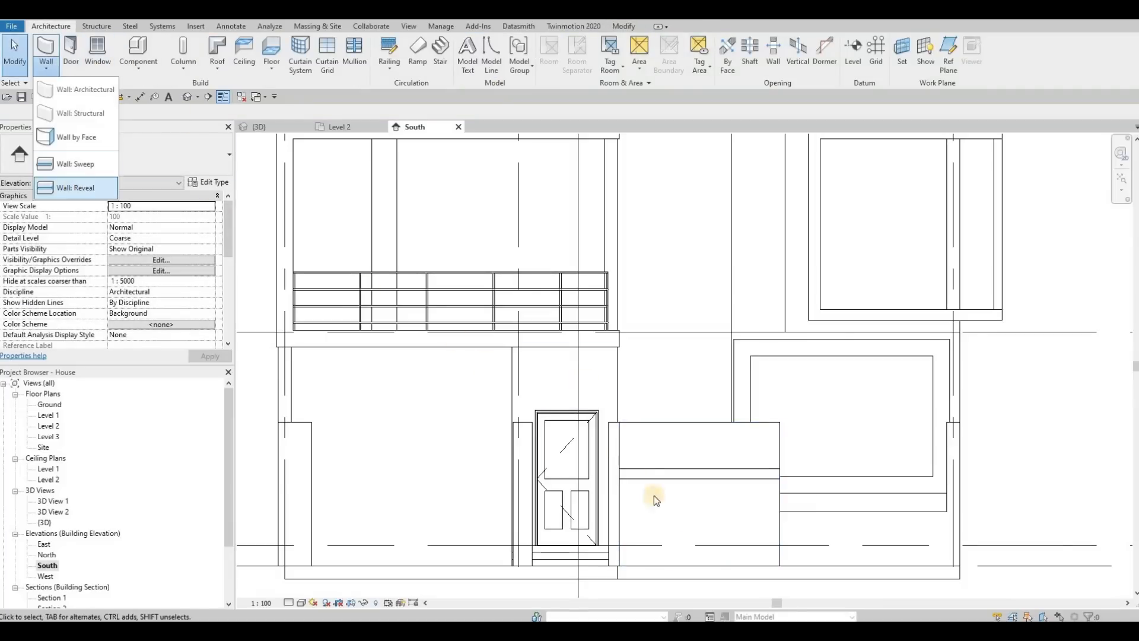
pyautogui.click(663, 537)
pyautogui.press('Escape')
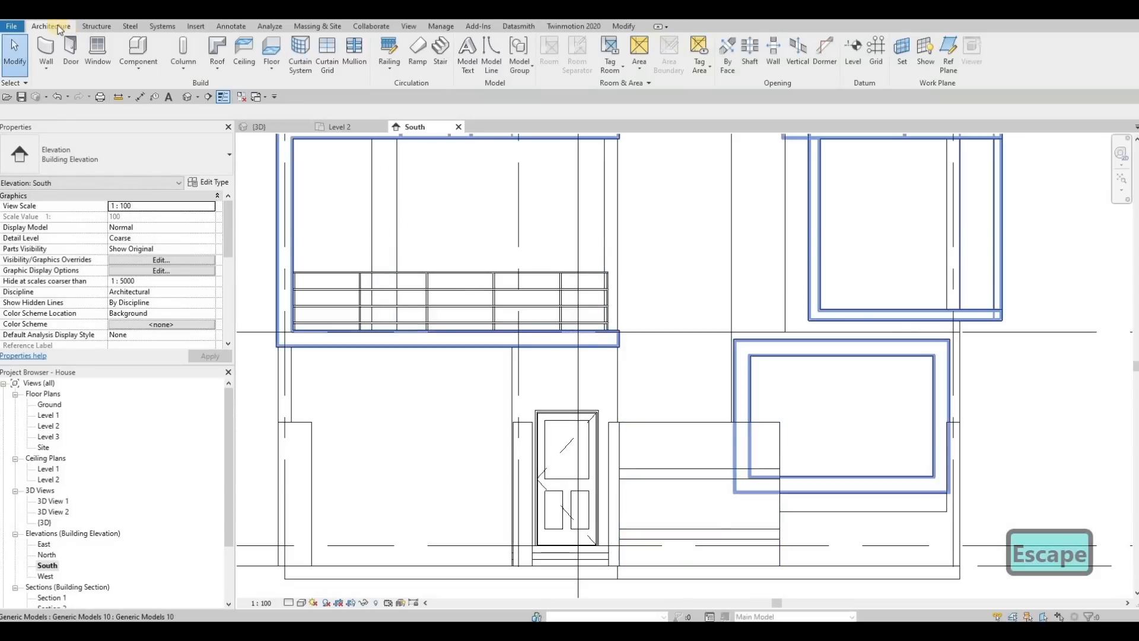
# Place model text with the default wording on the boundary wall's upper band, using a picked plane on the wall face as work plane.
pyautogui.click(468, 66)
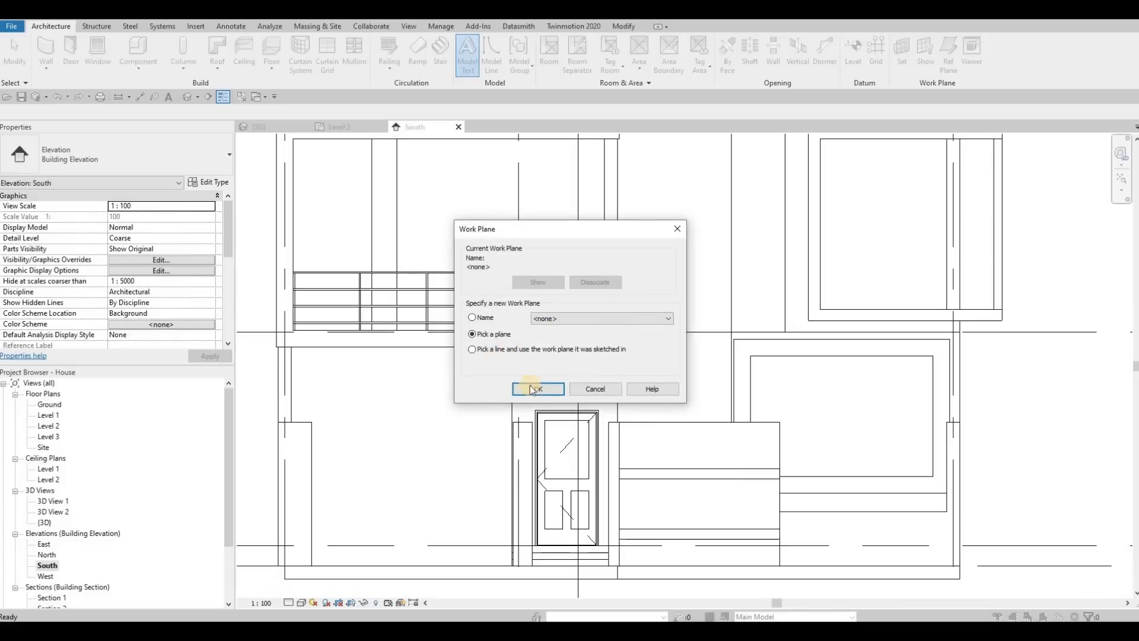
pyautogui.click(540, 390)
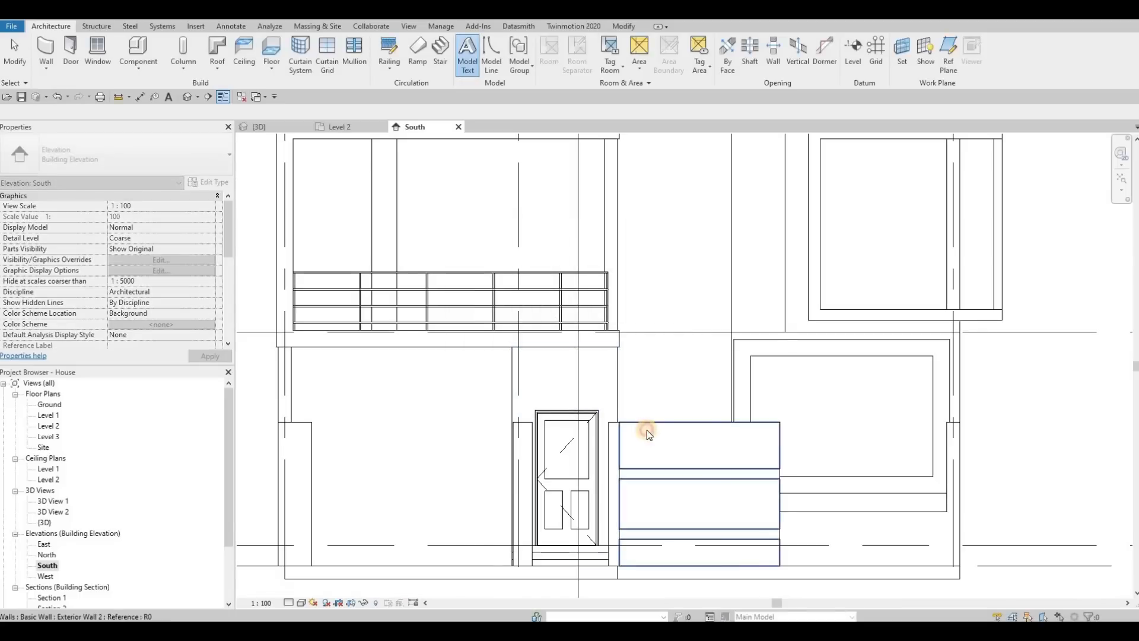
pyautogui.click(568, 364)
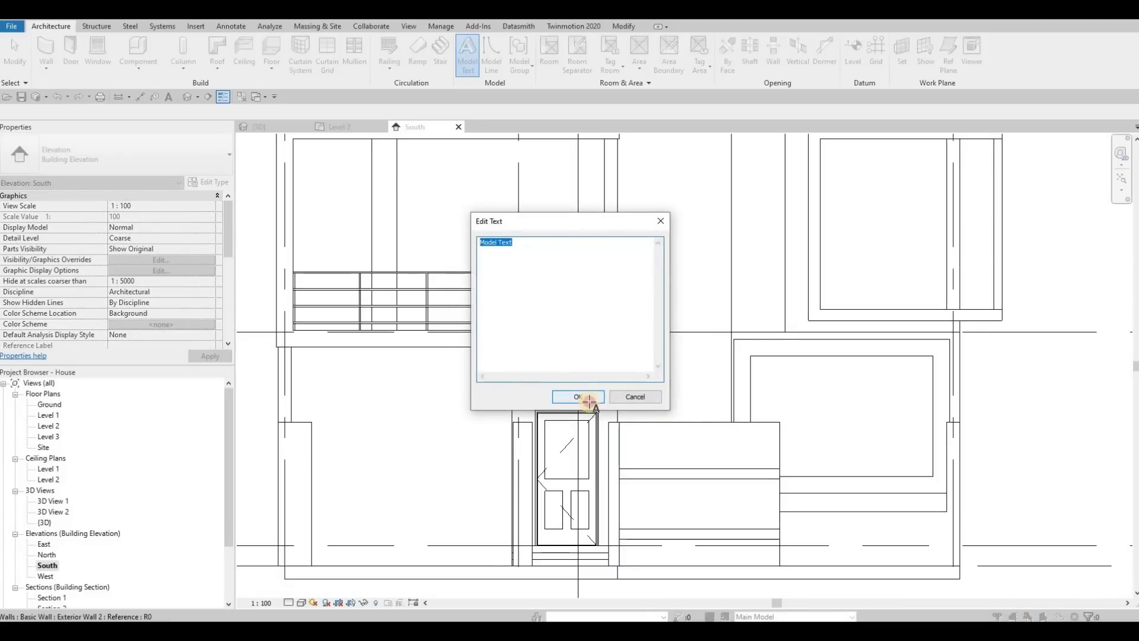
pyautogui.click(584, 397)
pyautogui.click(633, 460)
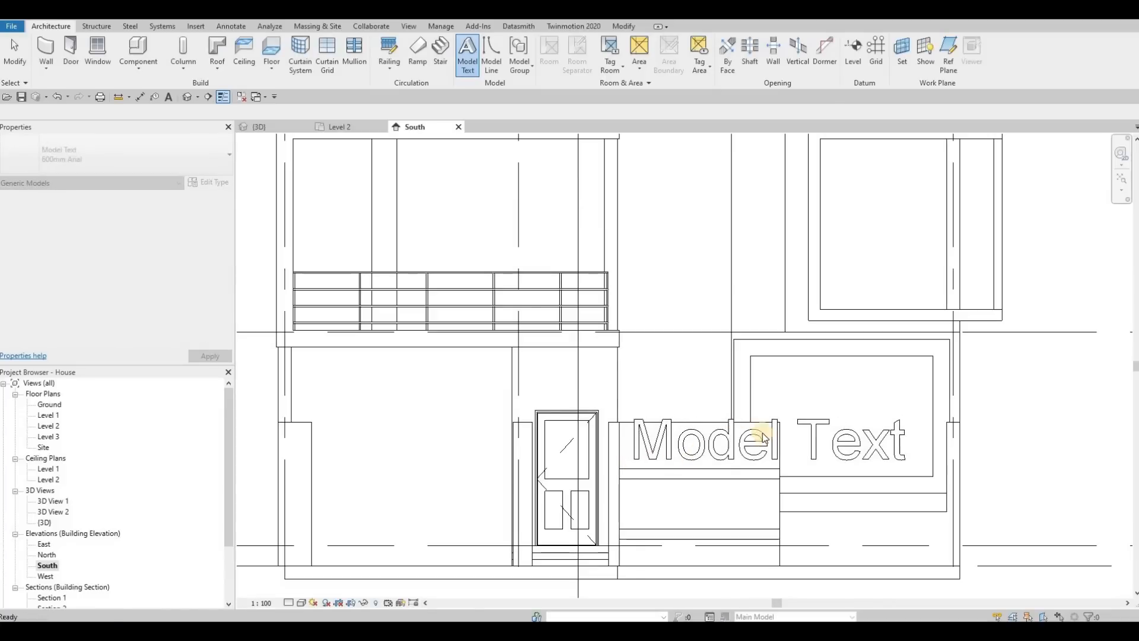
pyautogui.press('Escape')
pyautogui.press('Escape')
pyautogui.press('Escape')
# Duplicate the model text's type as 600mm Arial 2 and set its text size to 400.
pyautogui.click(686, 440)
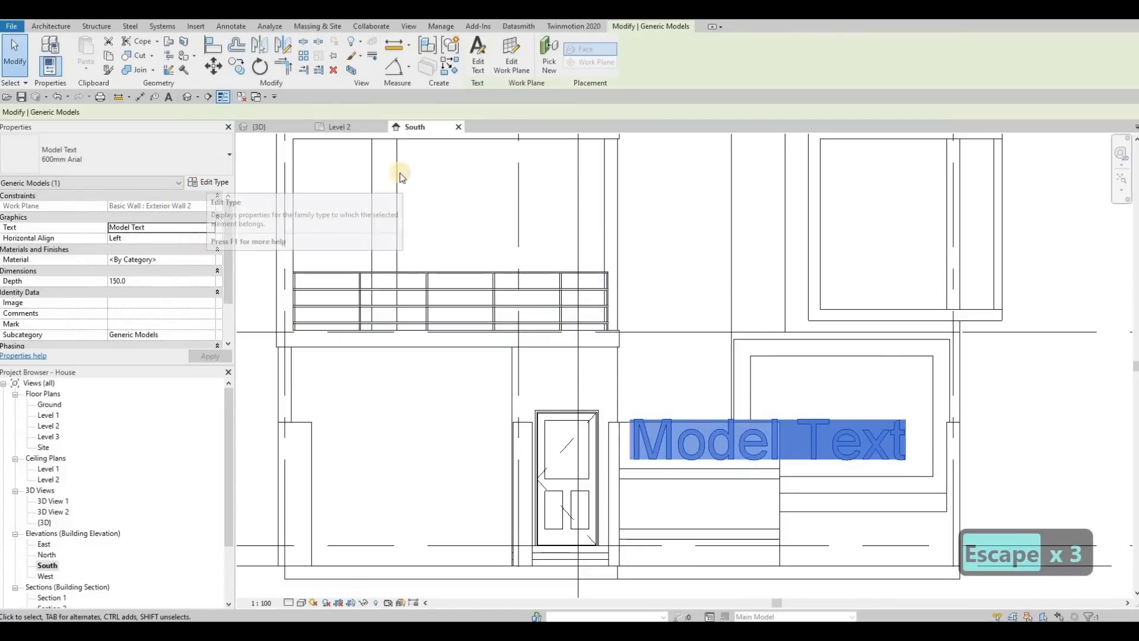
pyautogui.click(207, 182)
pyautogui.click(1024, 76)
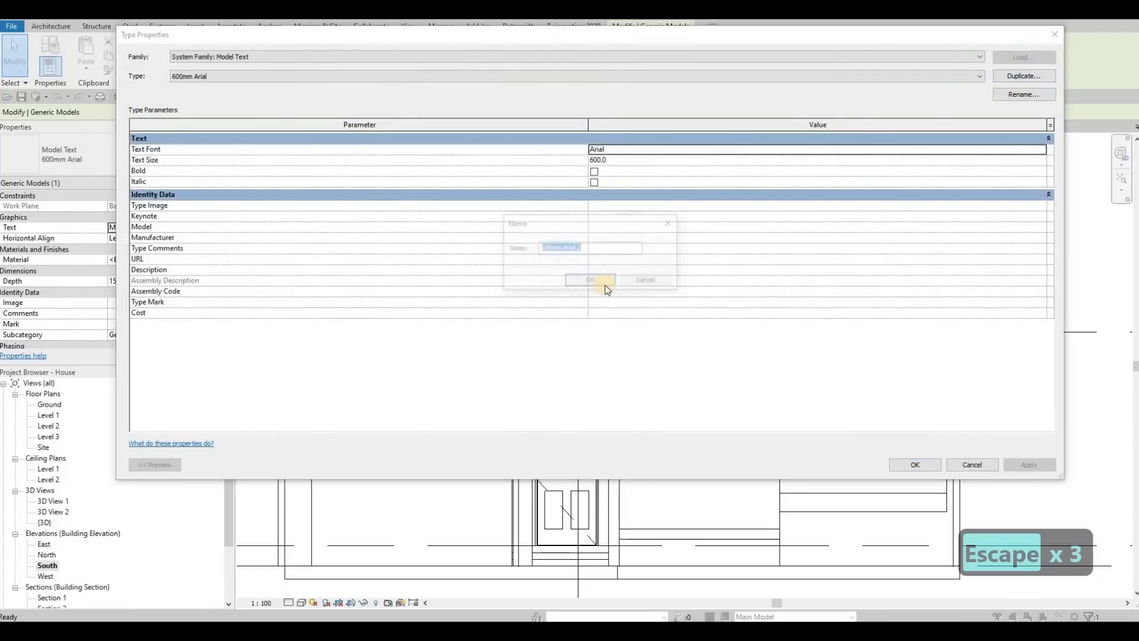
pyautogui.press('Return')
pyautogui.click(619, 159)
pyautogui.write('400')
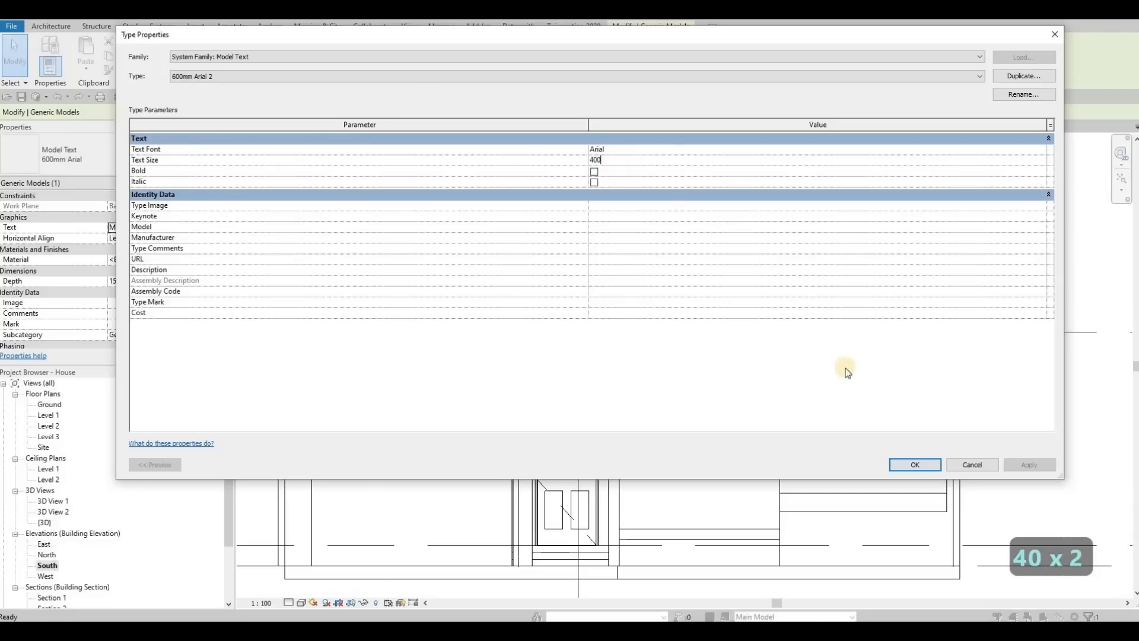
pyautogui.click(915, 465)
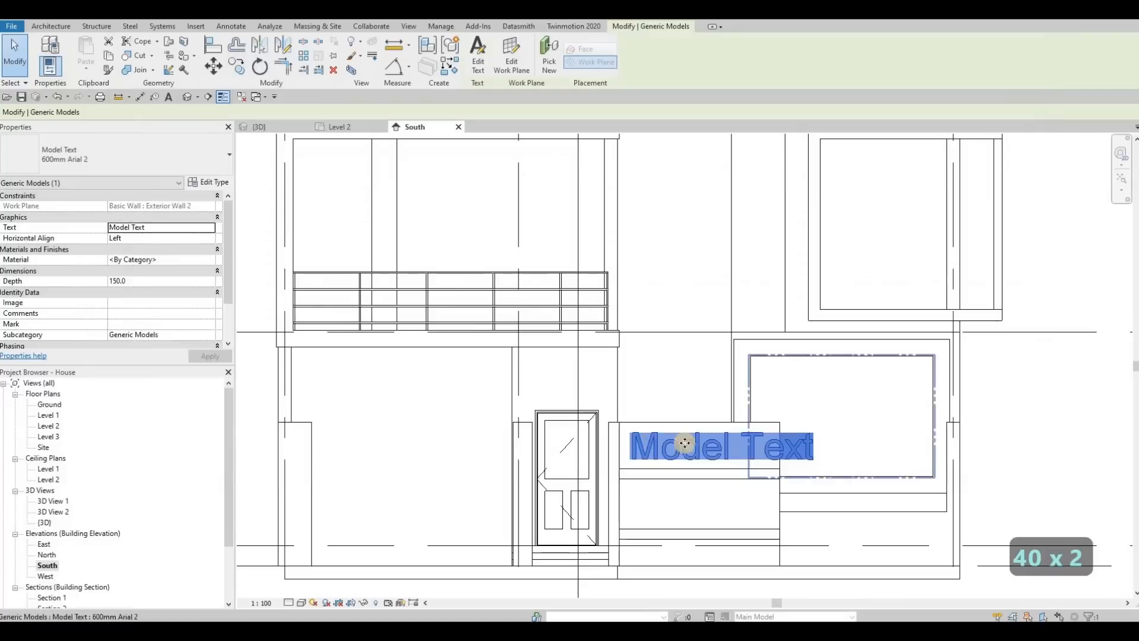
# Set the model text's depth to 25.
pyautogui.scroll(3, 653, 445)
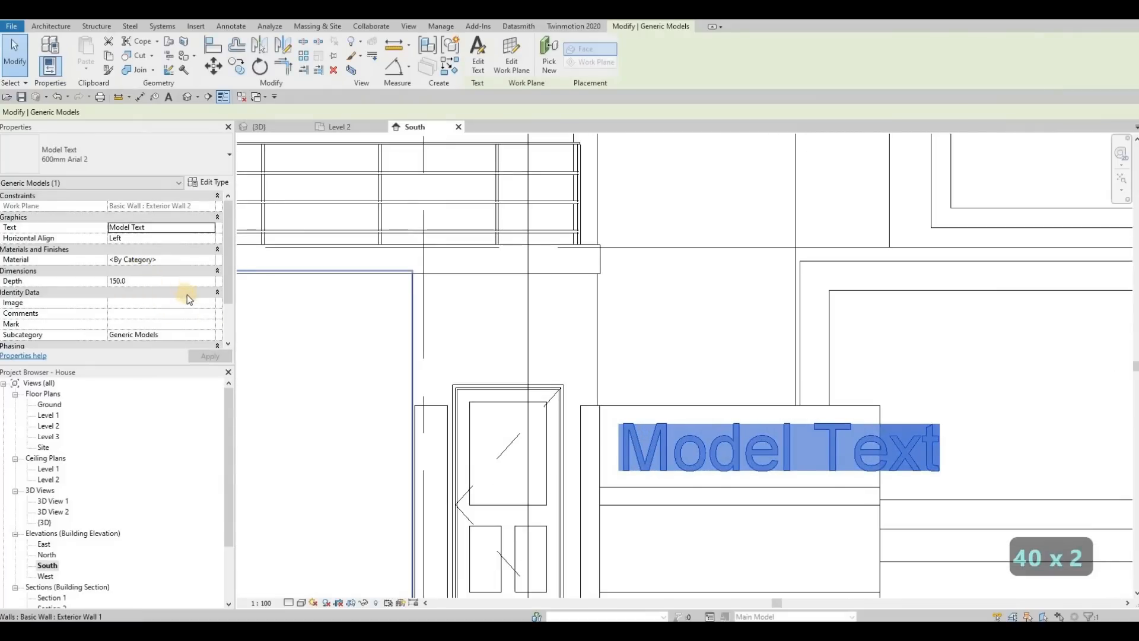
pyautogui.click(152, 280)
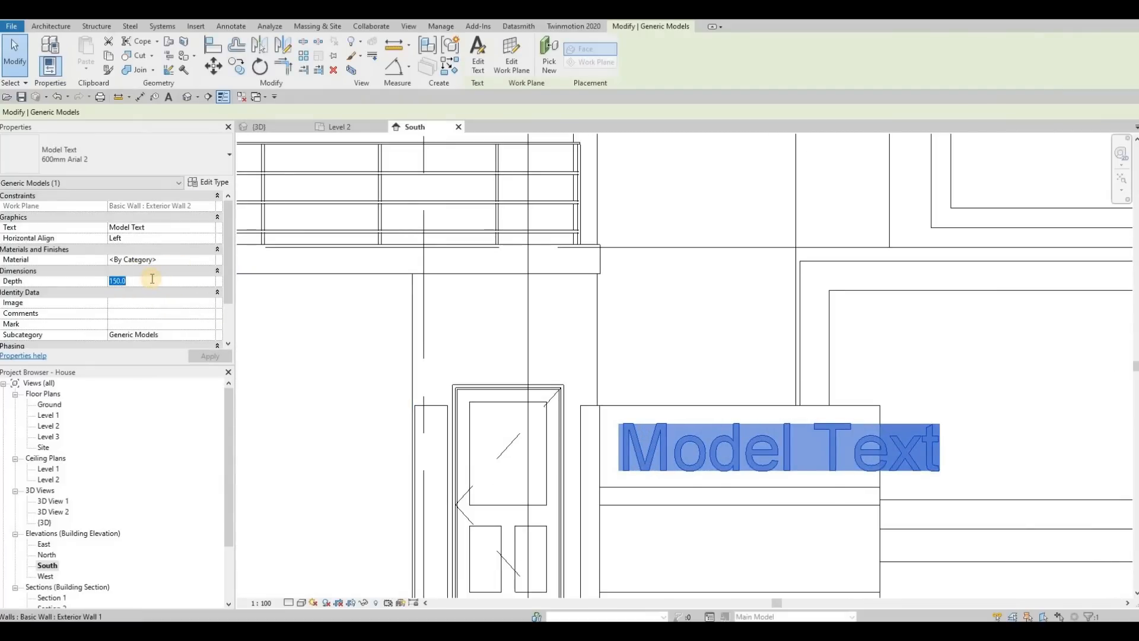
pyautogui.write('25')
pyautogui.press('Return')
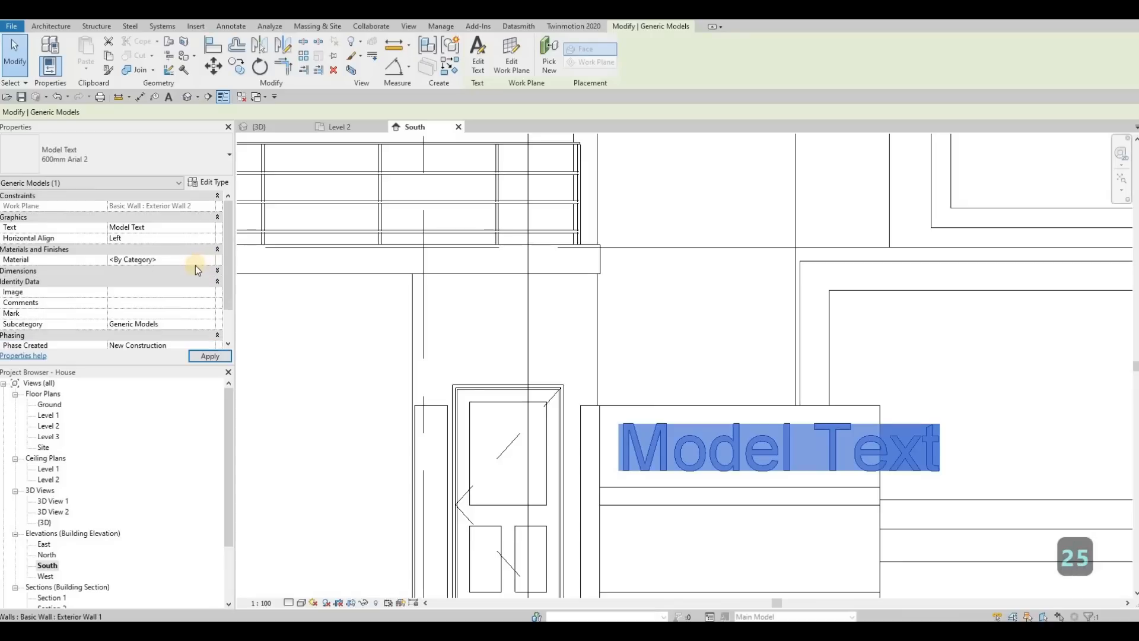
# Assign the Aluminum 7075 material from the AEC Metal library to the model text.
pyautogui.click(211, 259)
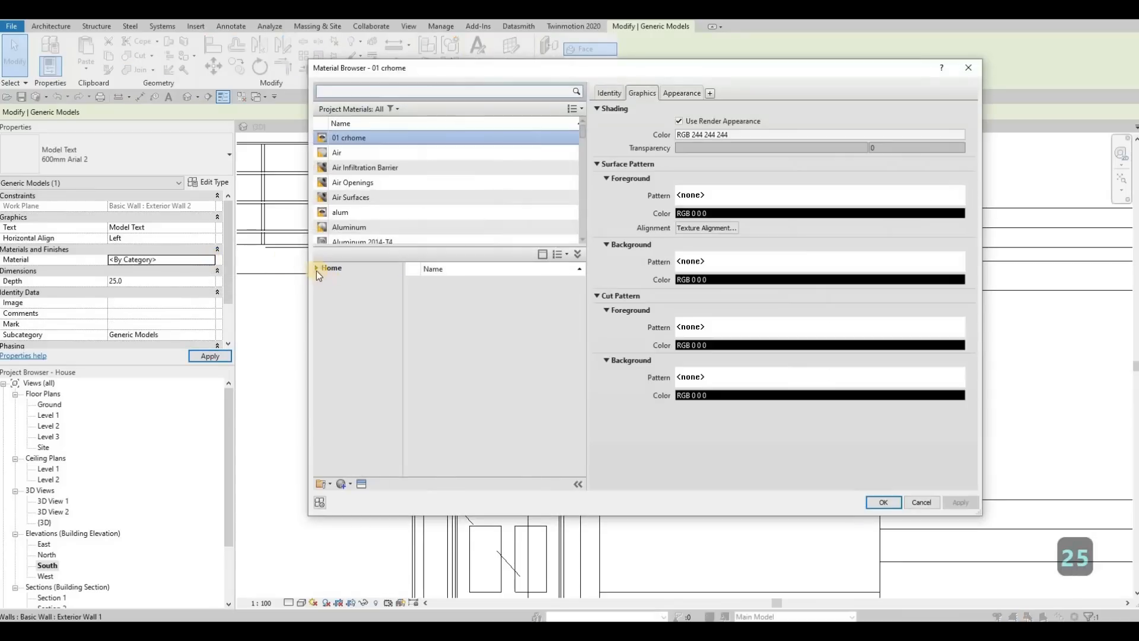
pyautogui.click(317, 270)
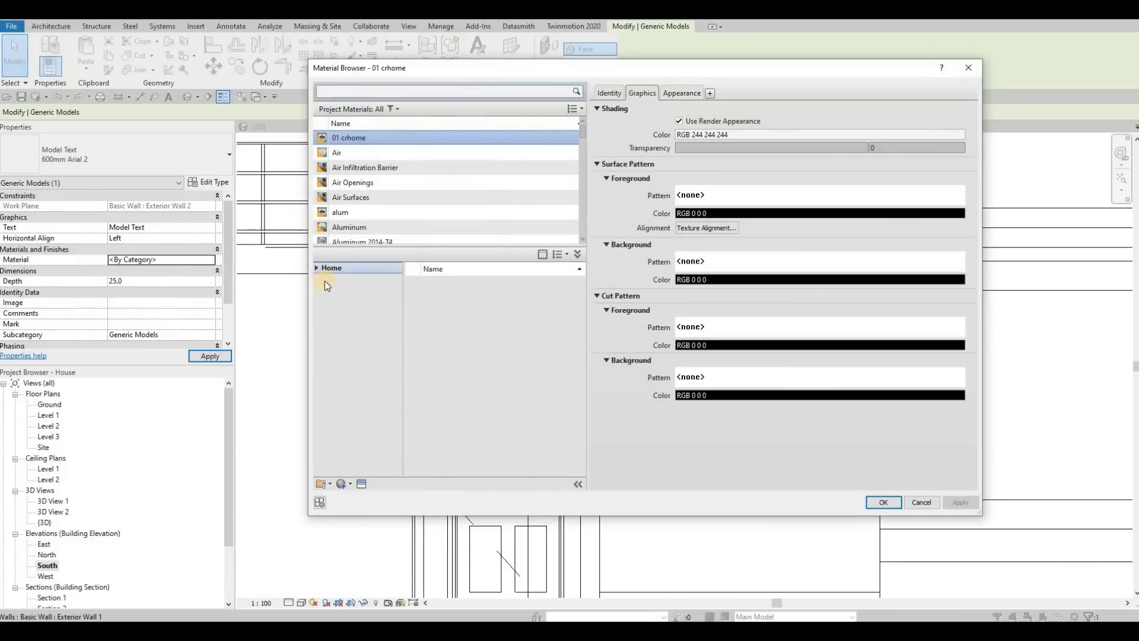
pyautogui.click(321, 290)
pyautogui.click(351, 415)
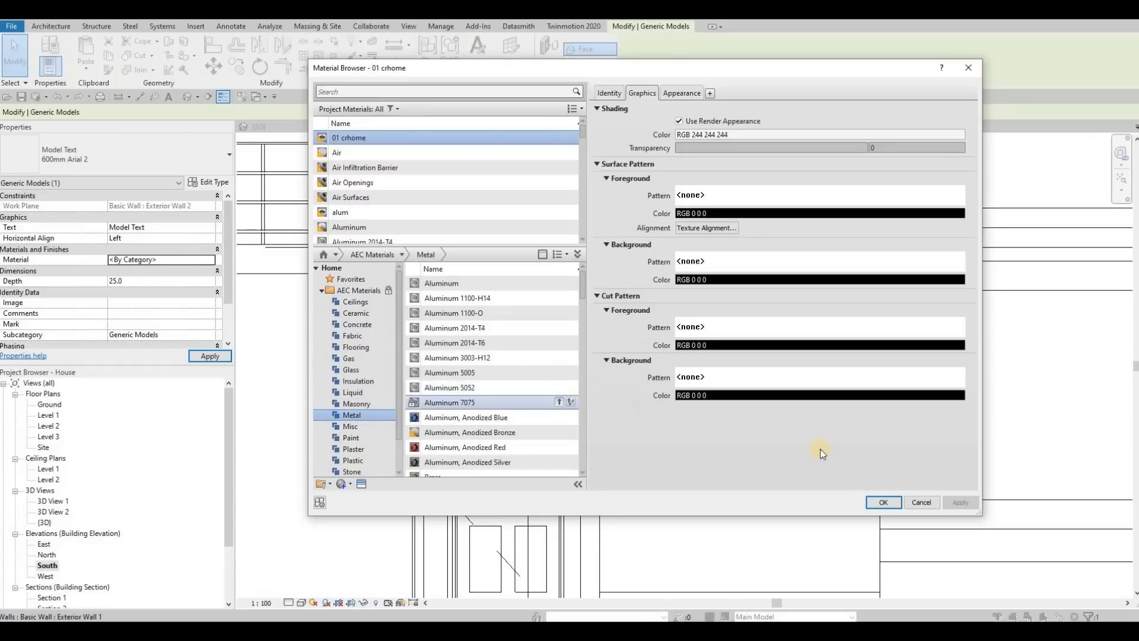
pyautogui.click(868, 502)
# Change the wording of the model text on the boundary wall to "30A".
pyautogui.click(213, 229)
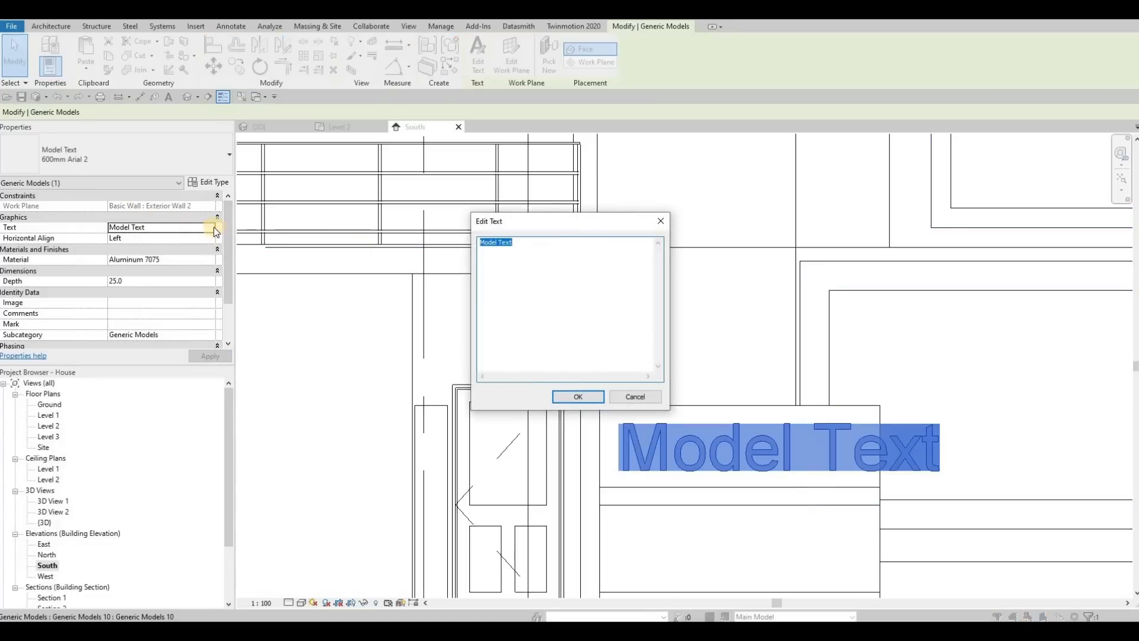
pyautogui.click(661, 221)
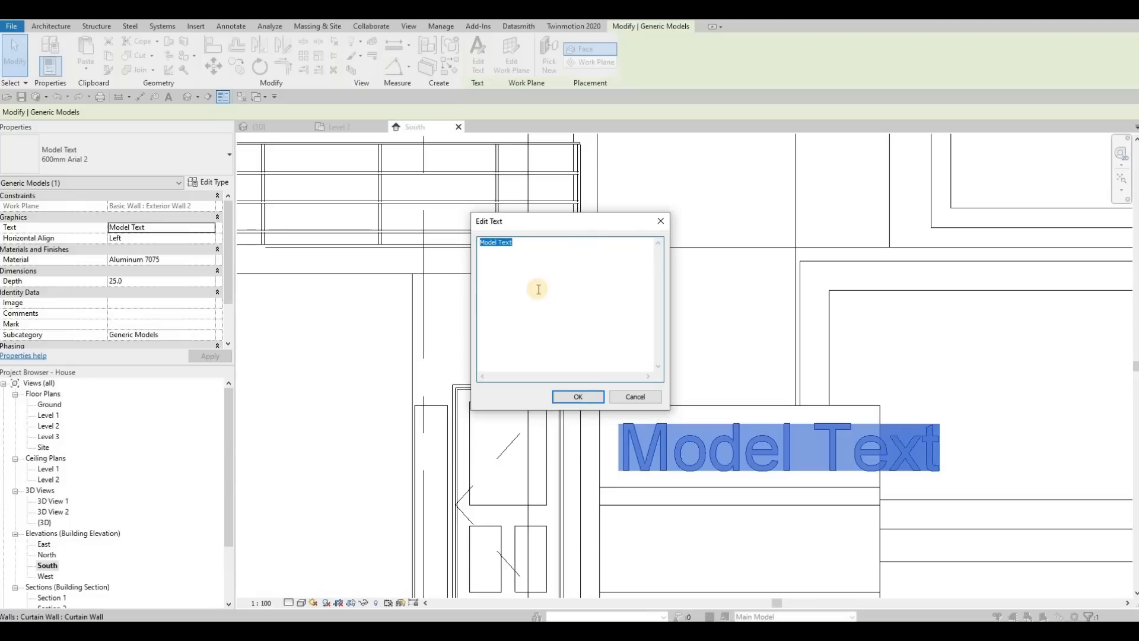
pyautogui.write('30')
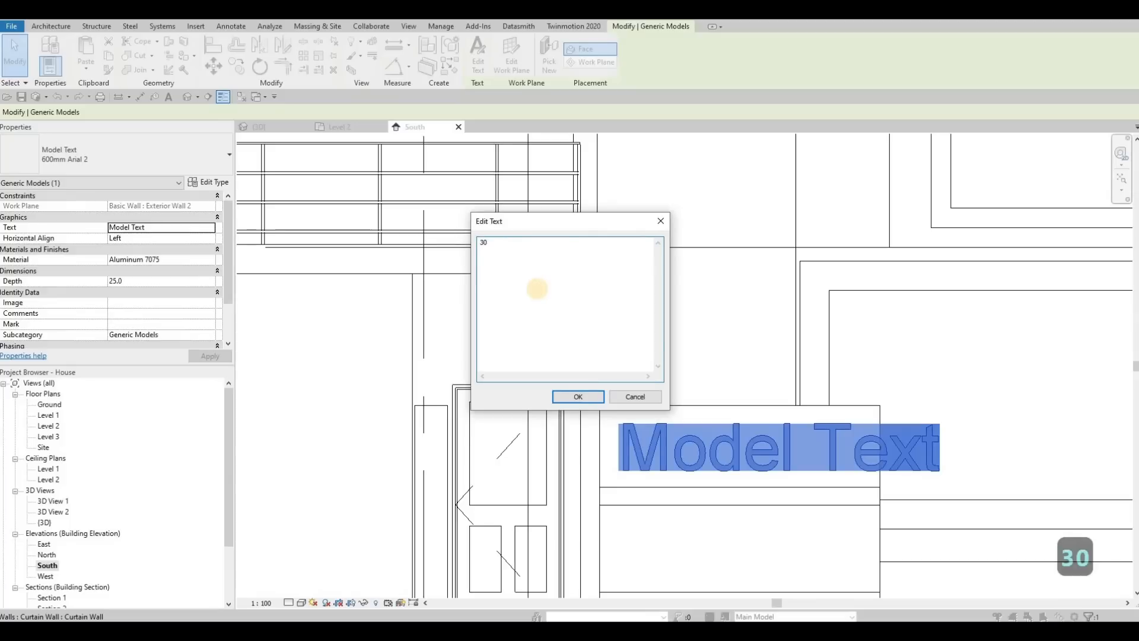
pyautogui.write('a')
pyautogui.press('BackSpace')
pyautogui.write('A')
pyautogui.click(578, 394)
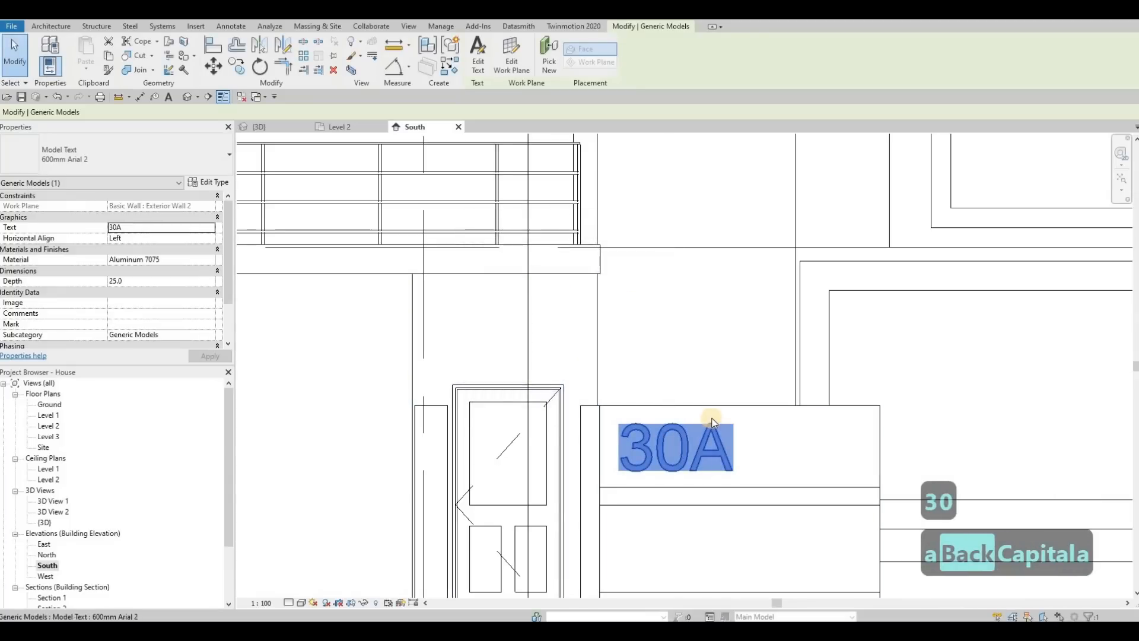
# Move the 30A text slightly closer to the upper-left corner of the boundary wall.
pyautogui.scroll(4, 719, 419)
pyautogui.press('Escape')
pyautogui.press('Escape')
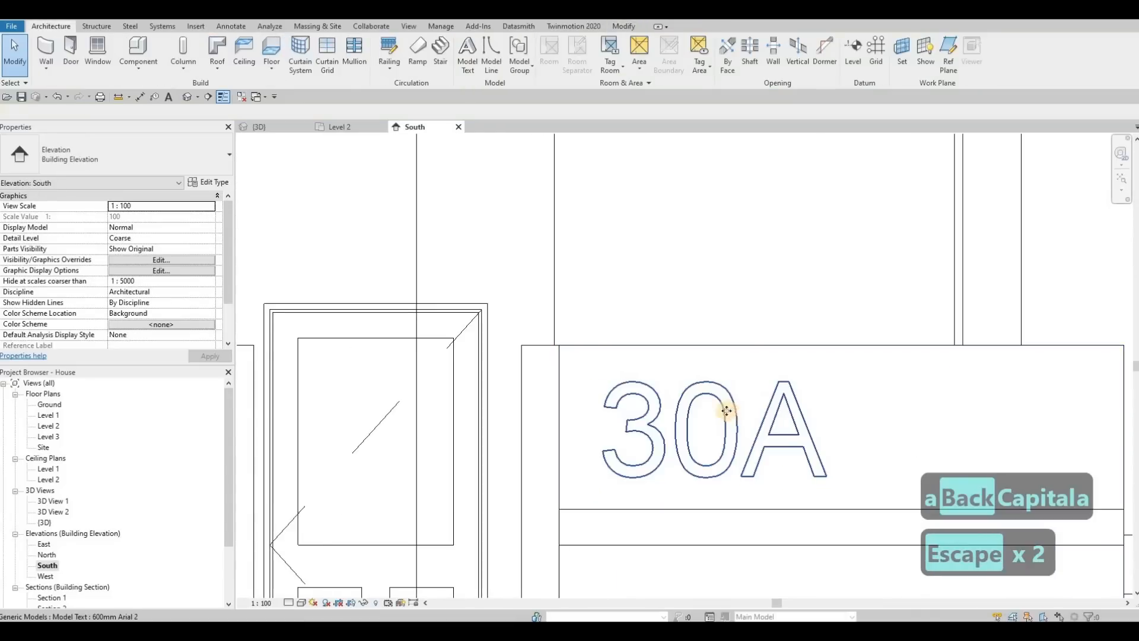
pyautogui.click(726, 411)
pyautogui.moveTo(726, 411); pyautogui.dragTo(694, 404)
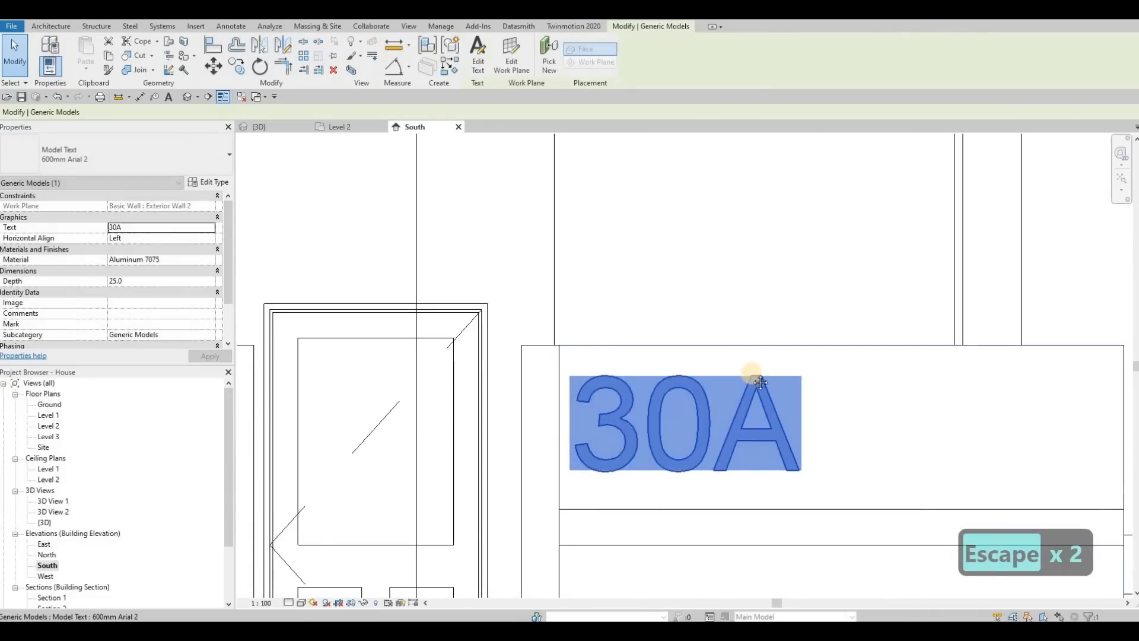
pyautogui.press('Escape')
# Start a new in-place component in the Generic Models category, accepting its default name.
pyautogui.scroll(-3, 761, 383)
pyautogui.scroll(1, 738, 437)
pyautogui.scroll(-1, 693, 417)
pyautogui.moveTo(754, 453); pyautogui.dragTo(721, 469, button='middle')
pyautogui.scroll(-1, 688, 423)
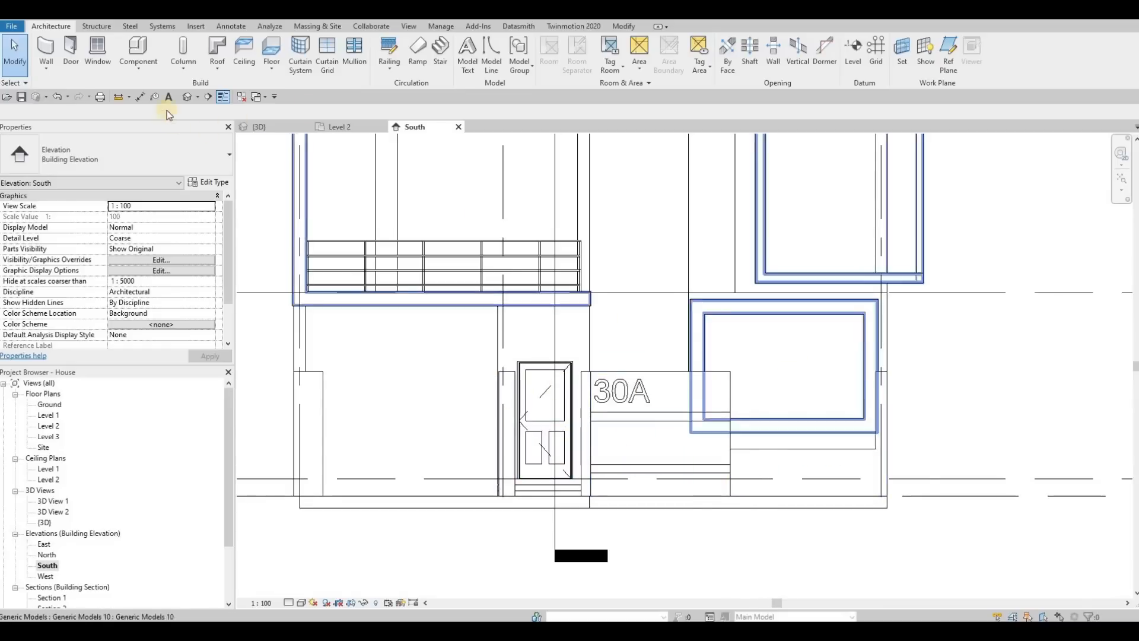
pyautogui.click(138, 67)
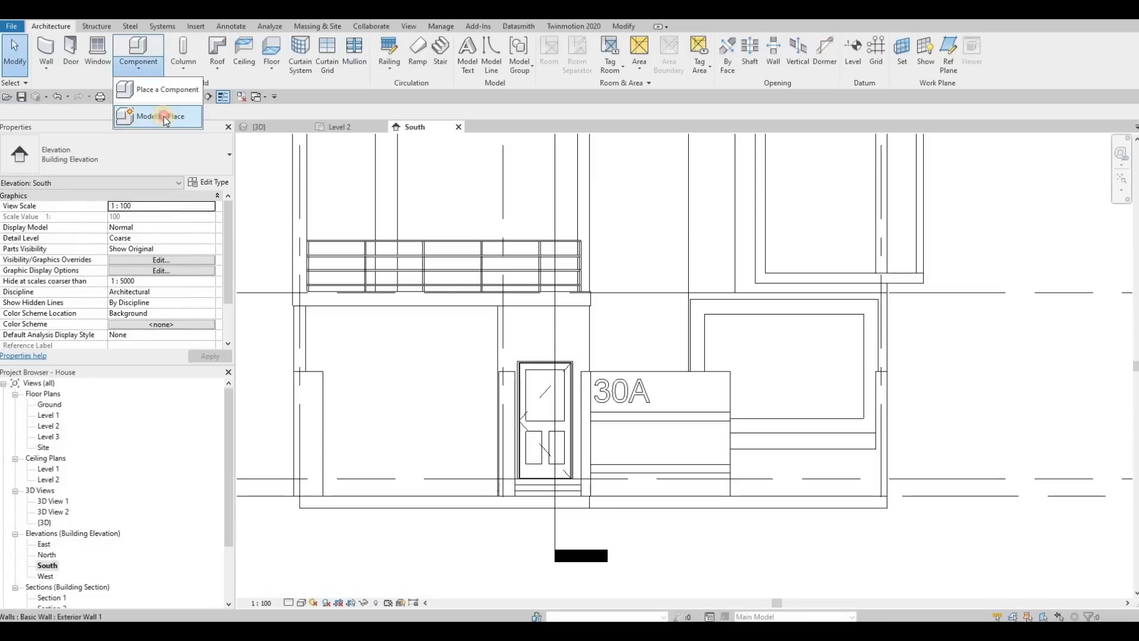
pyautogui.click(145, 110)
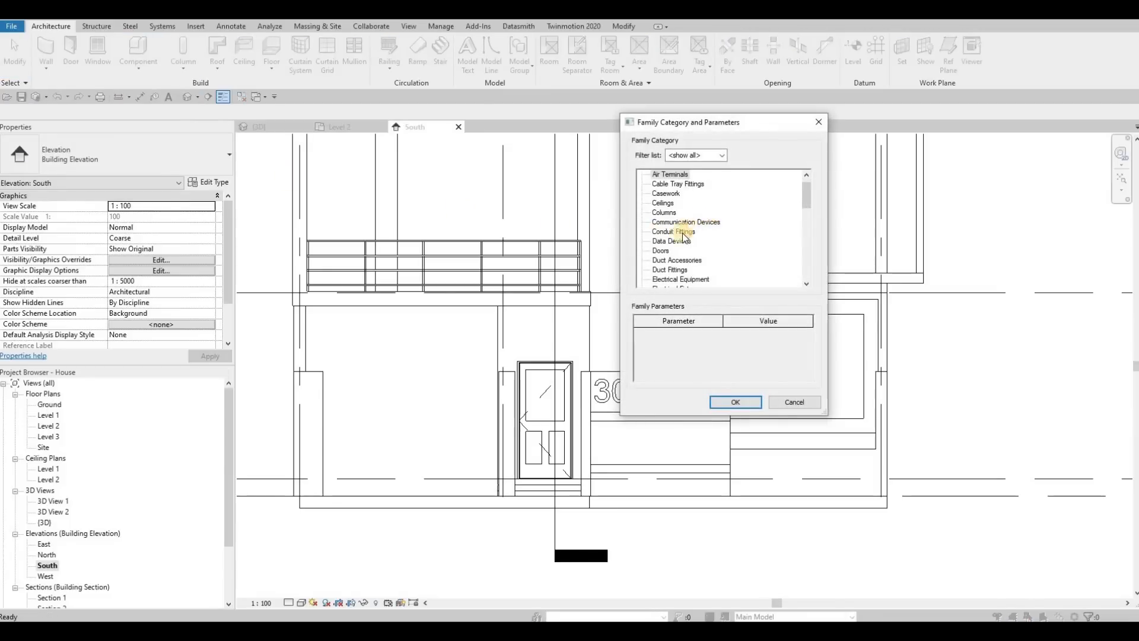
pyautogui.scroll(-3, 665, 252)
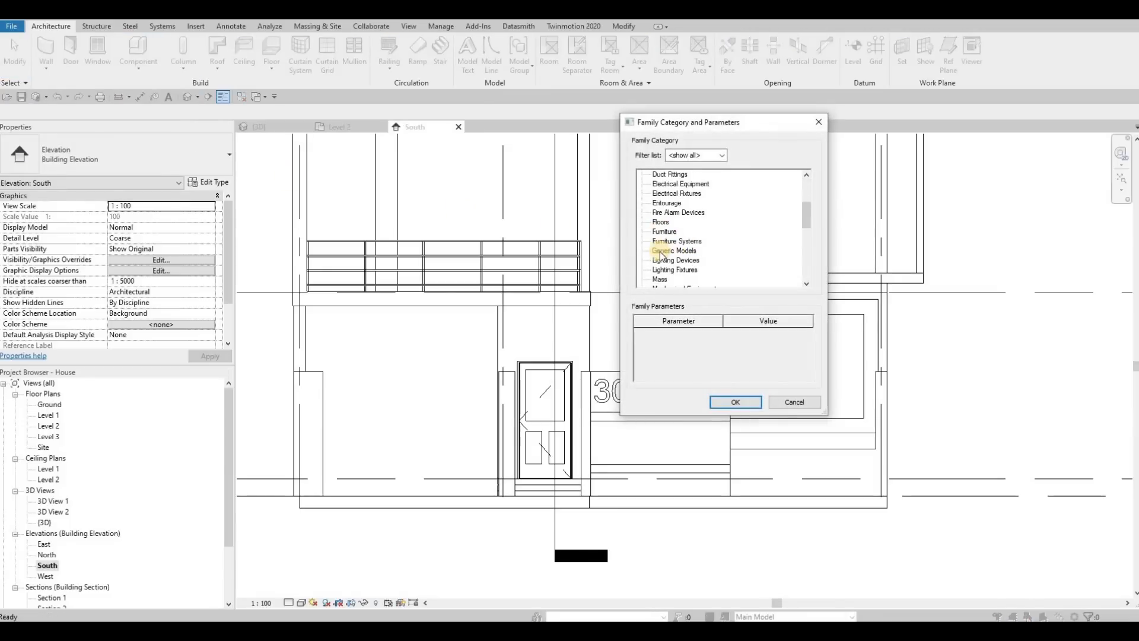
pyautogui.click(718, 403)
pyautogui.press('Return')
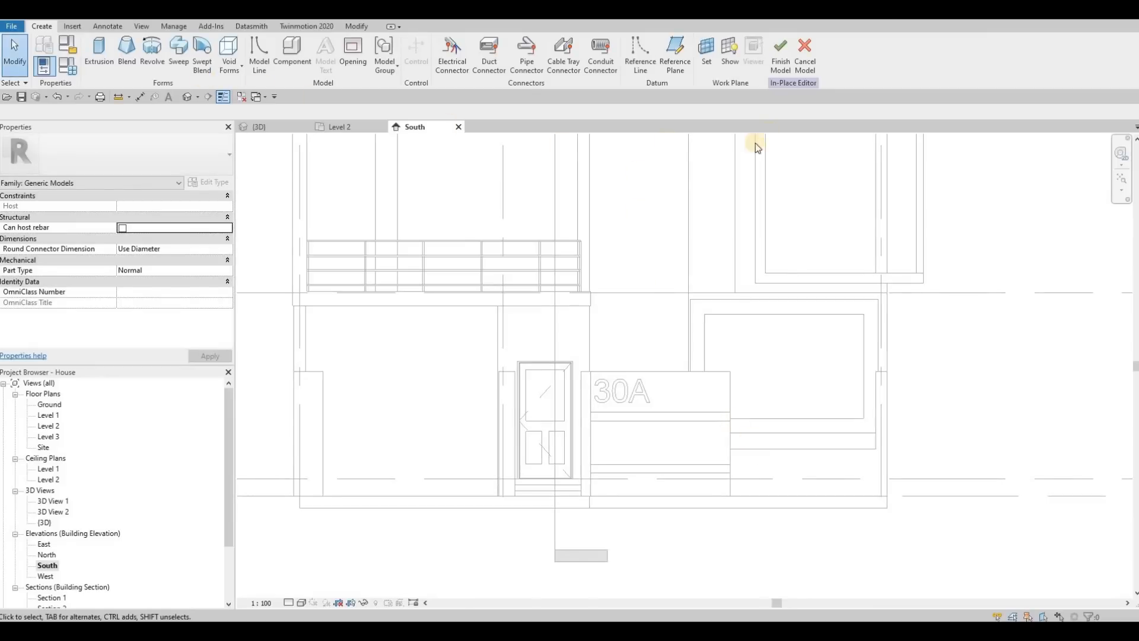
# Set the work plane by picking the face of Exterior Wall 3 at the front boundary.
pyautogui.click(705, 53)
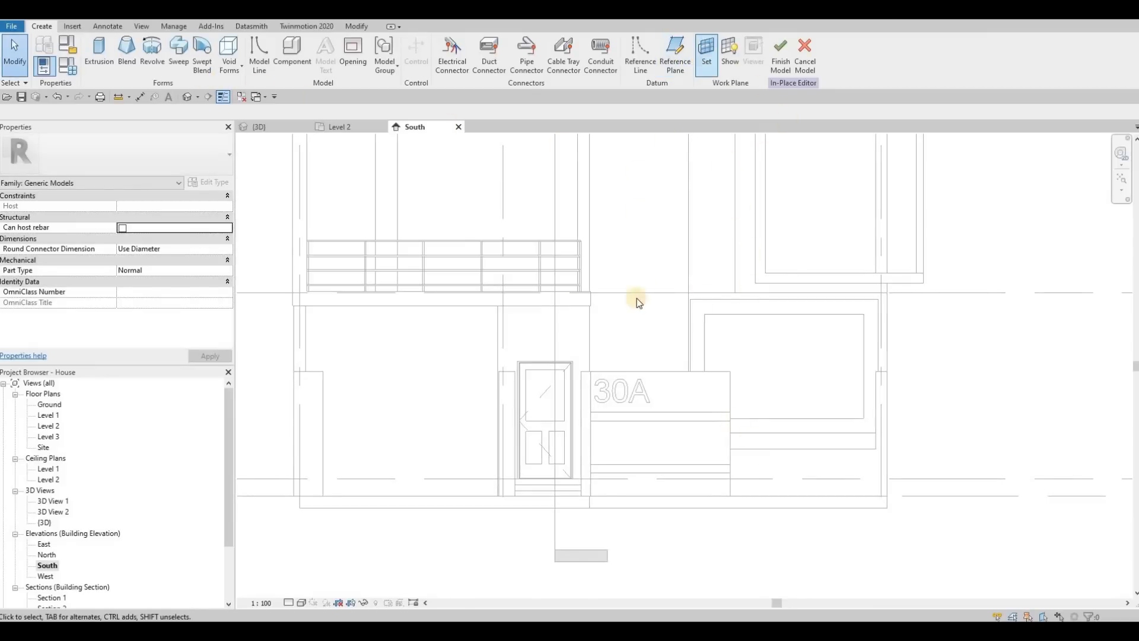
pyautogui.click(492, 334)
pyautogui.click(537, 389)
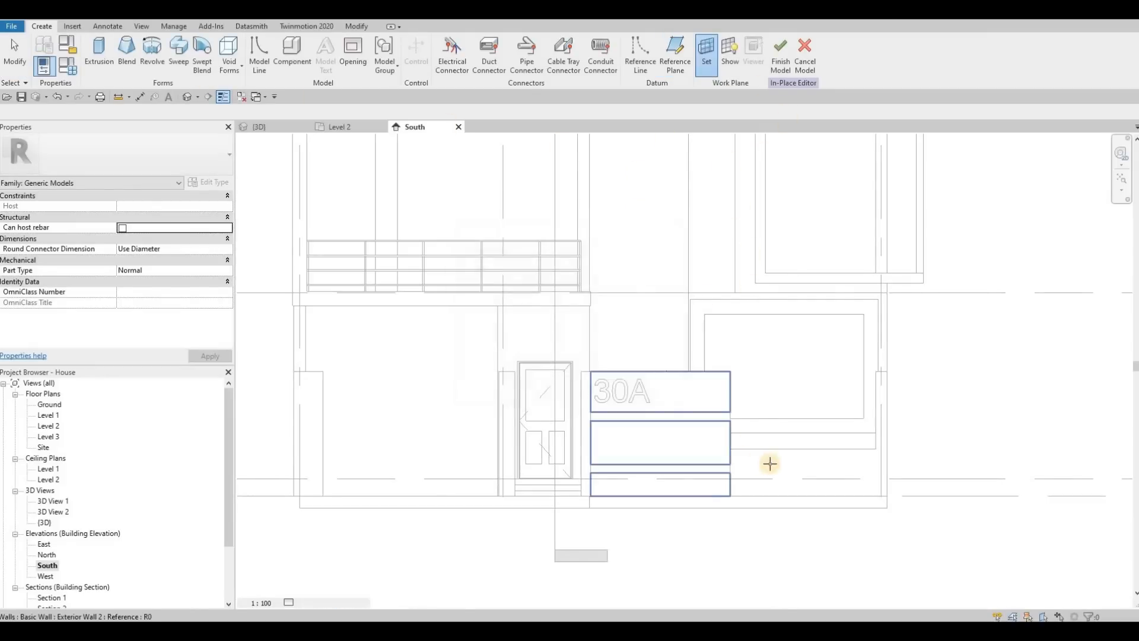
pyautogui.click(290, 230)
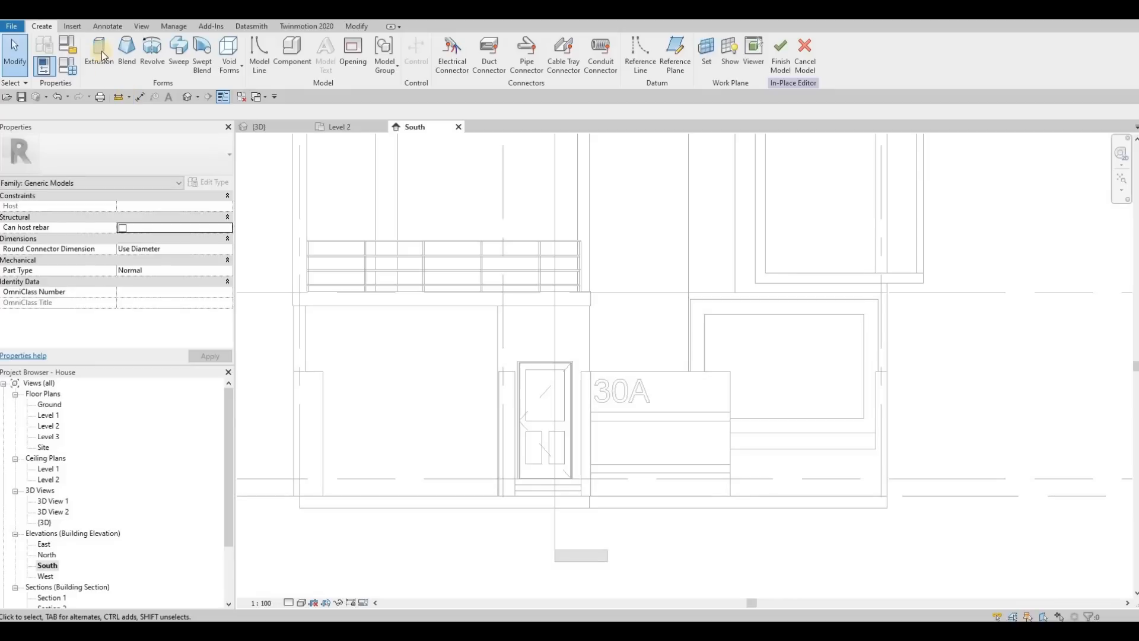
# Start an extrusion with an end of 50 and assign the Aluminum 5052 material from the AEC Metal library.
pyautogui.click(100, 52)
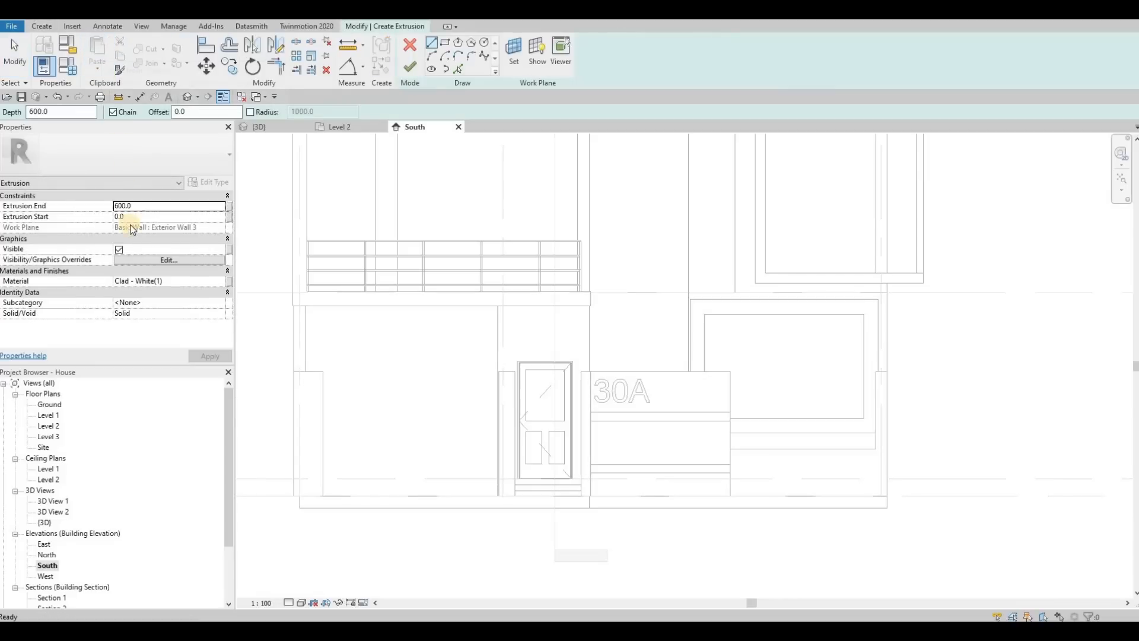
pyautogui.click(140, 207)
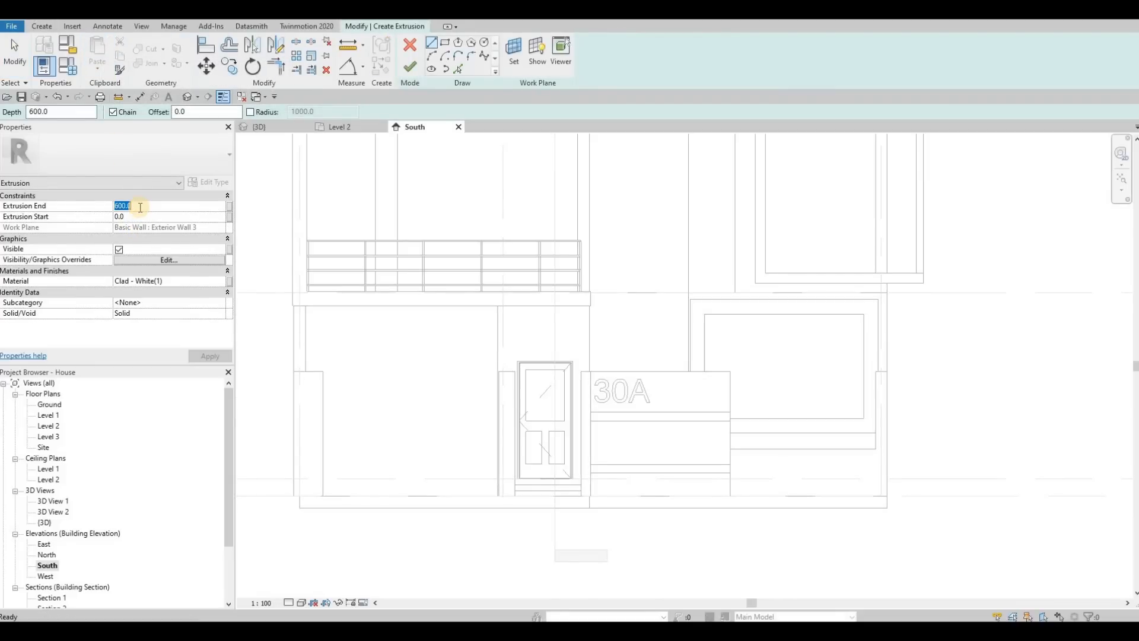
pyautogui.write('50')
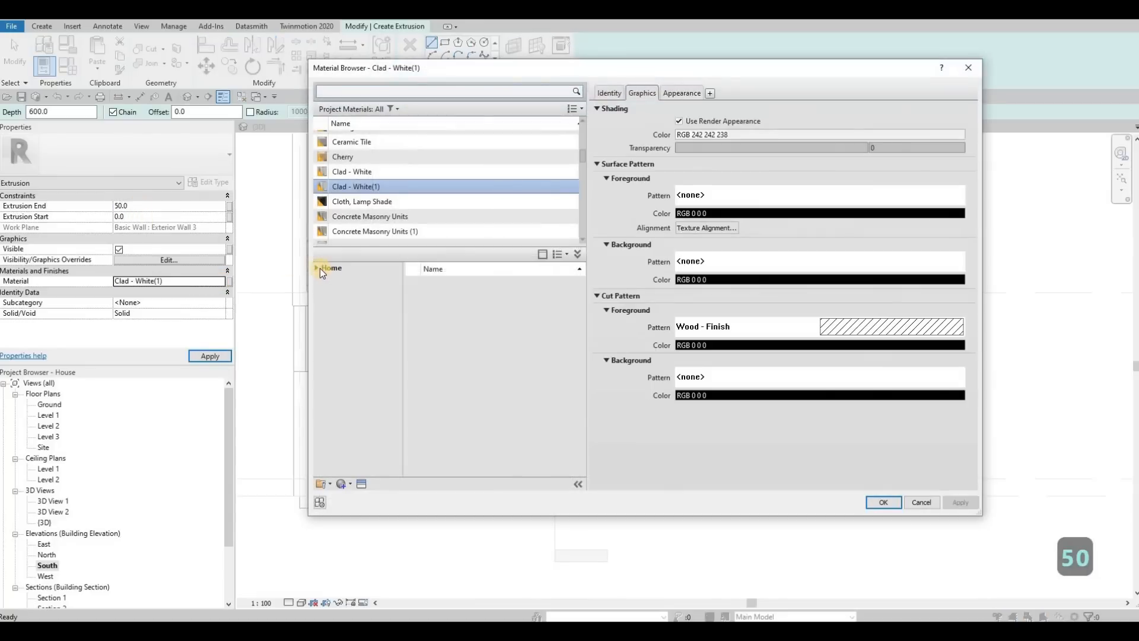
pyautogui.click(318, 268)
pyautogui.click(321, 290)
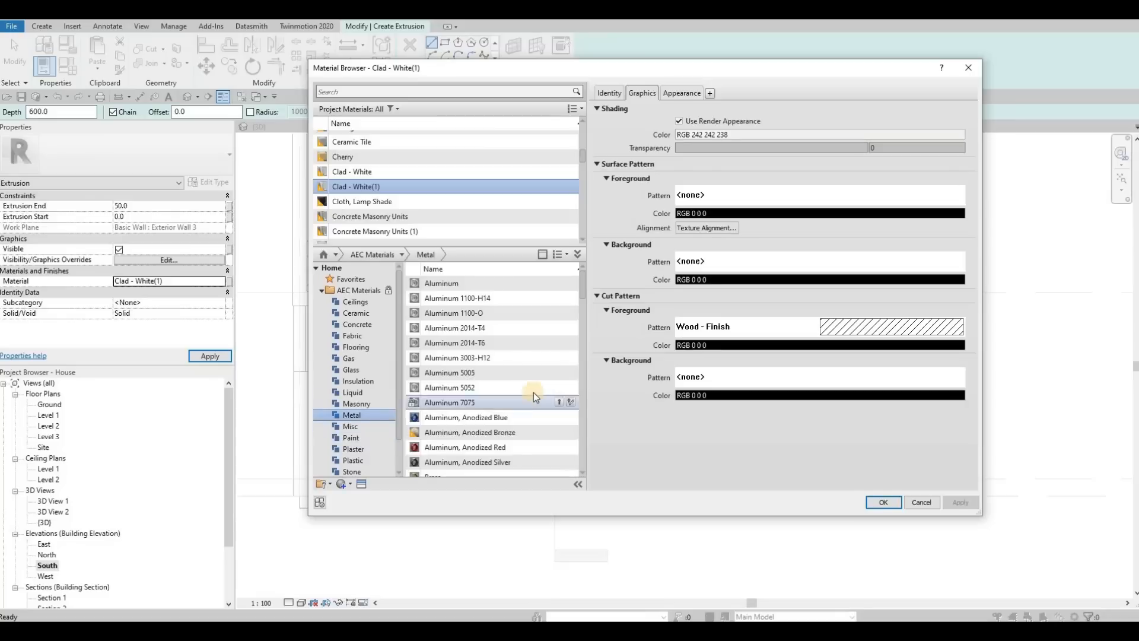
pyautogui.click(560, 387)
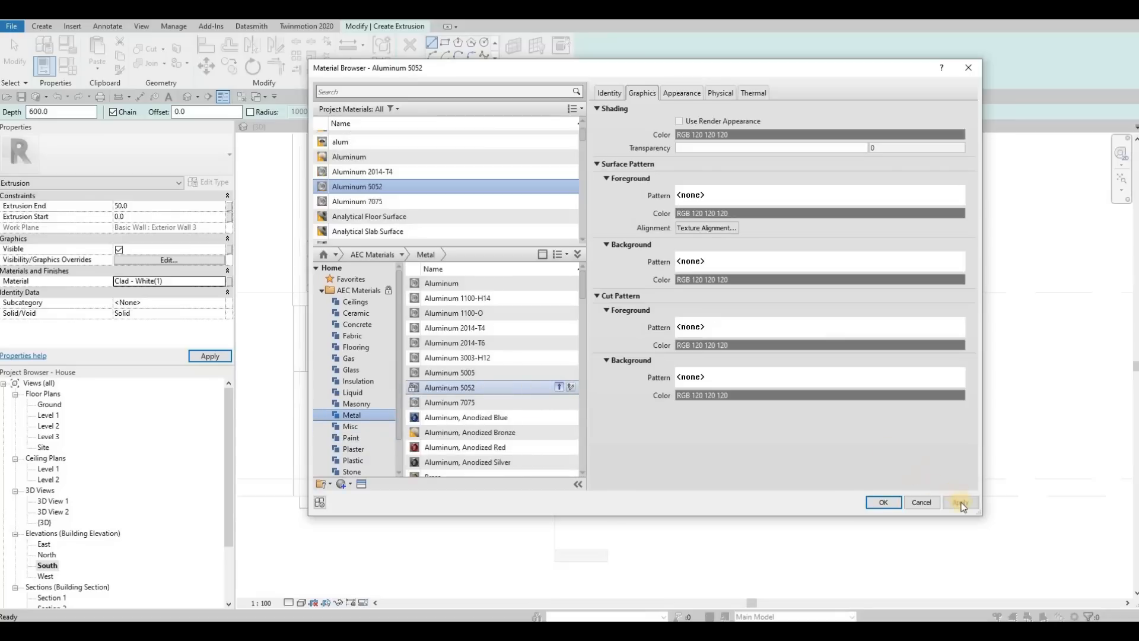
pyautogui.click(886, 500)
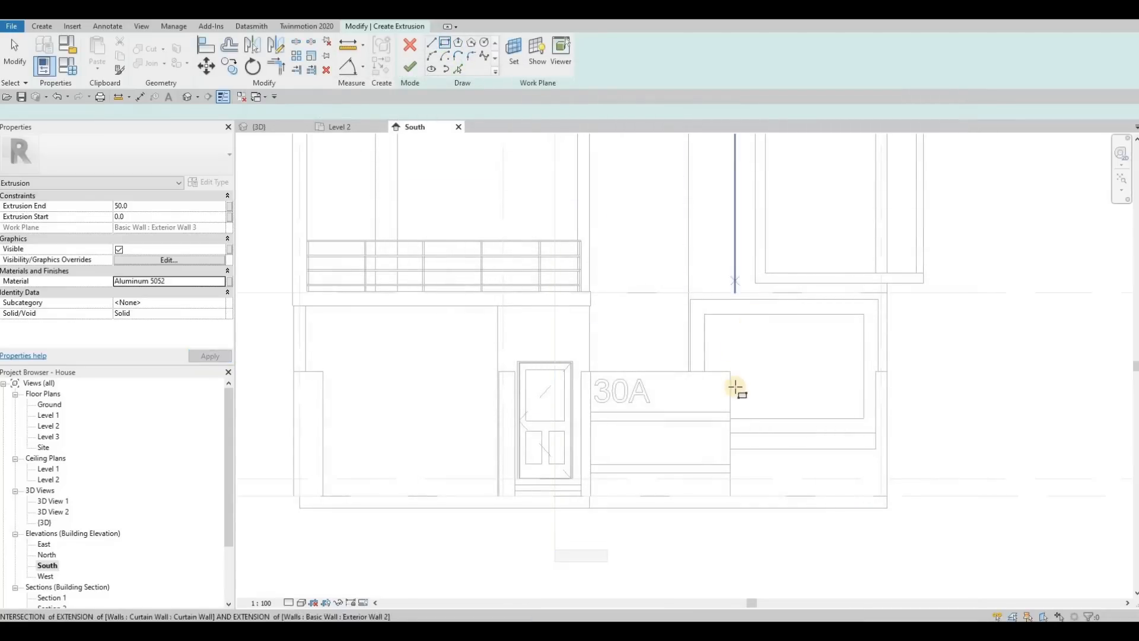
# Sketch a rectangle 2500 wide and about 1336 high filling the gap between the 30A wall and the side wall.
pyautogui.scroll(2, 735, 389)
pyautogui.click(728, 359)
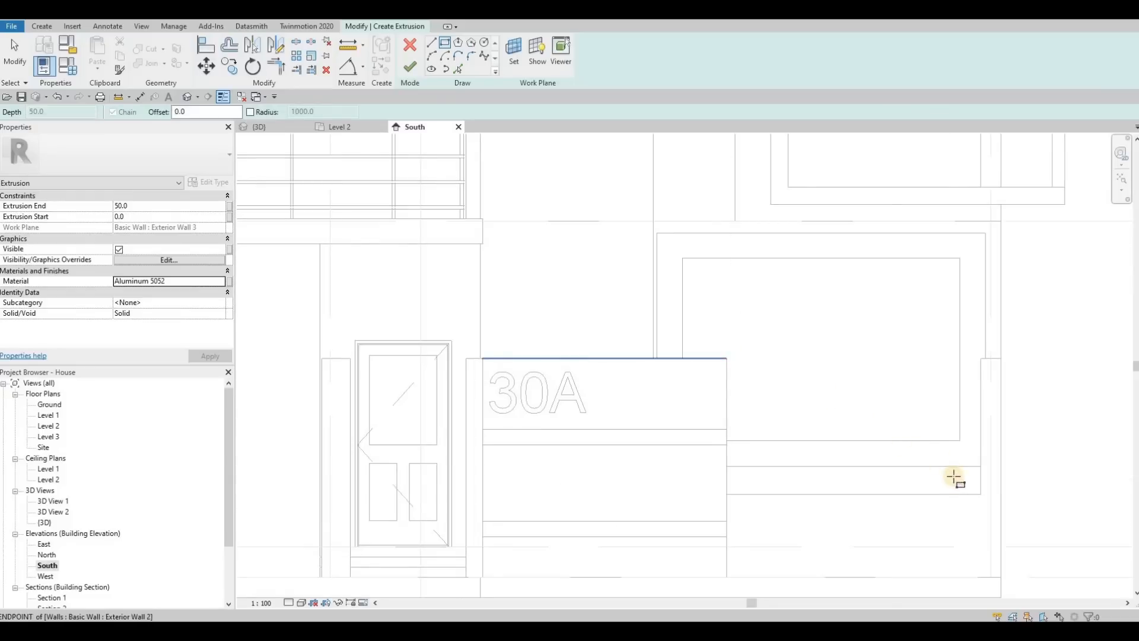
pyautogui.click(986, 494)
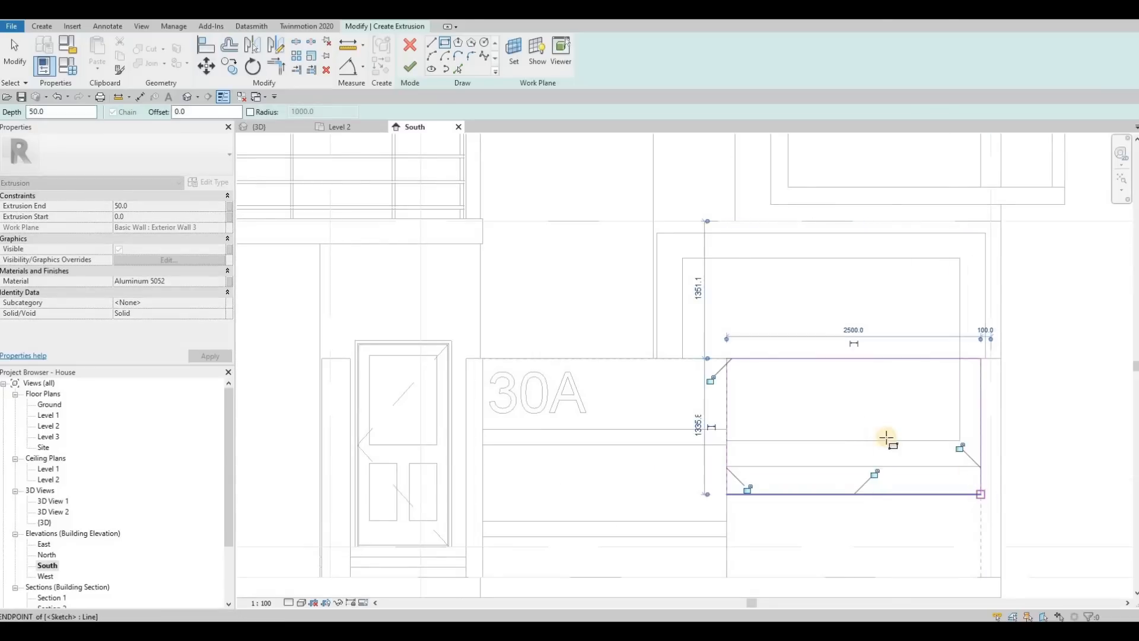
pyautogui.press('Escape')
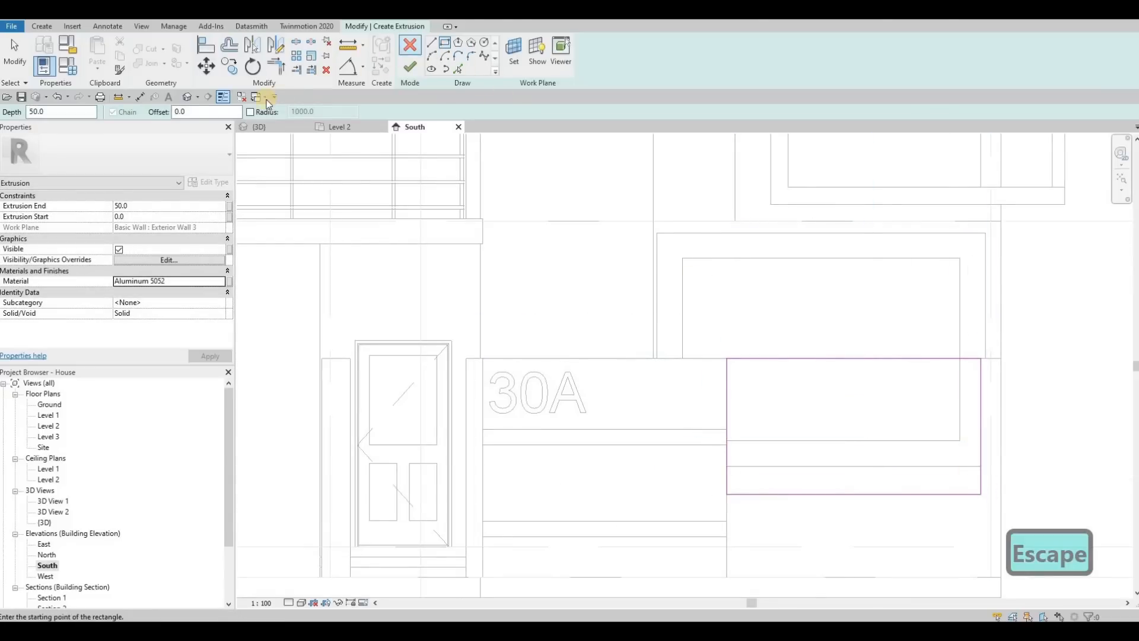
# Add an inner rectangle offset 50 inside the first one and finish the frame extrusion.
pyautogui.click(155, 112)
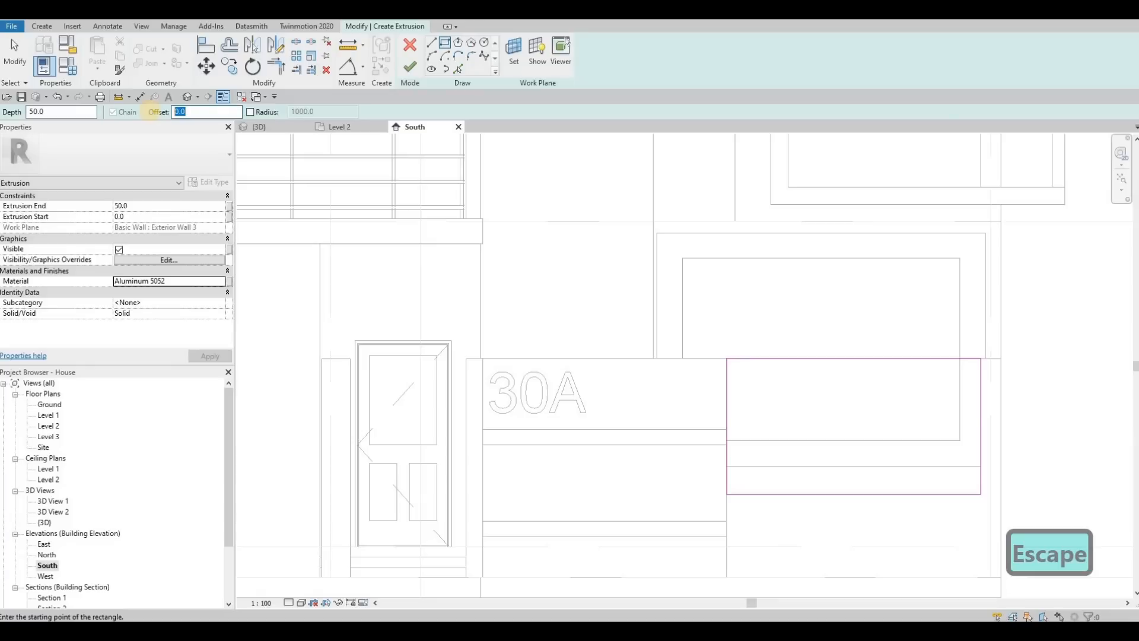
pyautogui.write('50')
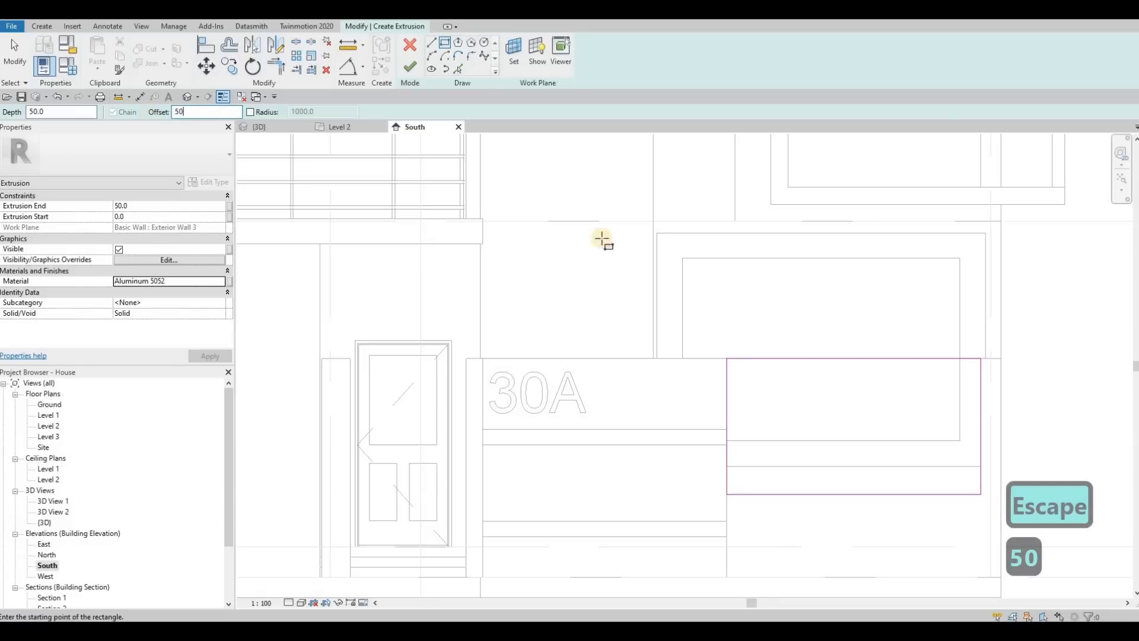
pyautogui.click(728, 359)
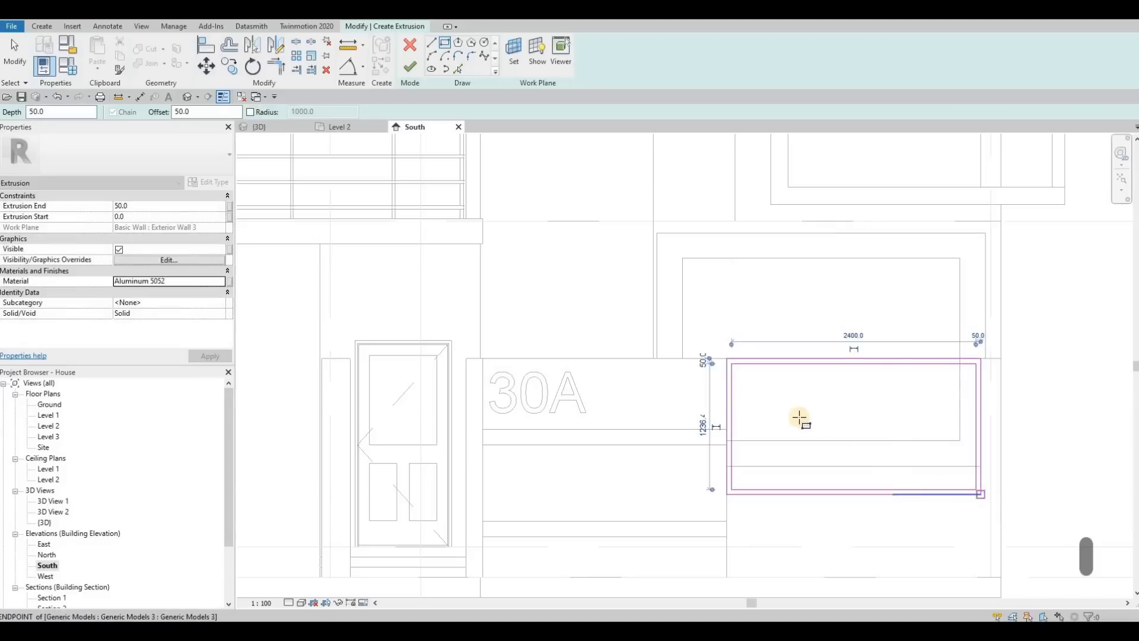
pyautogui.press('Escape')
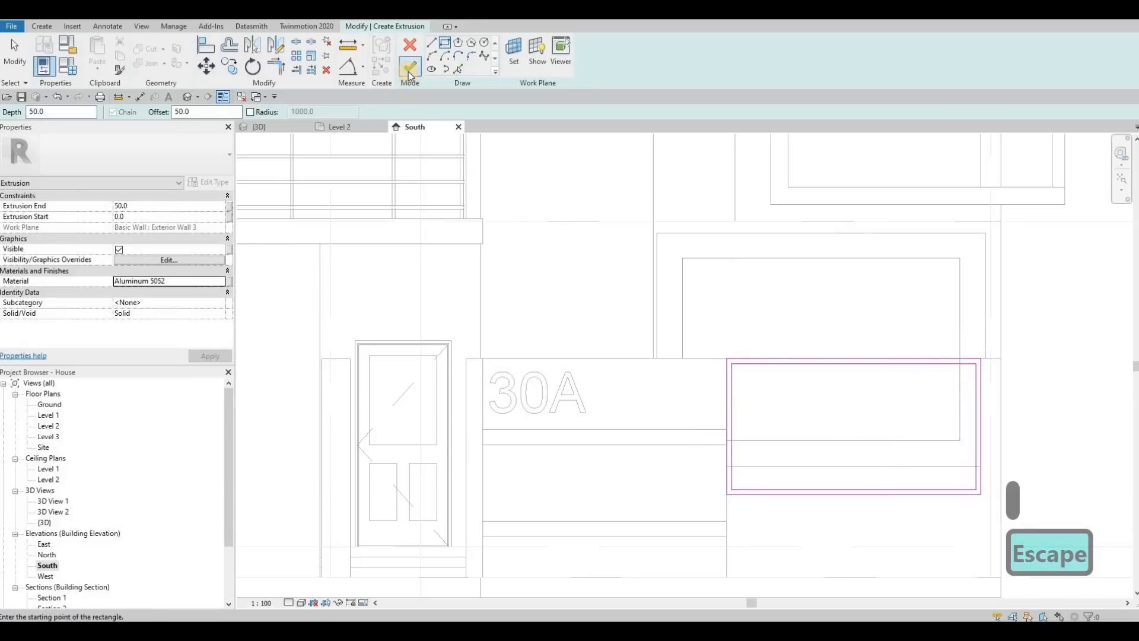
pyautogui.click(408, 71)
# Move the frame in the 3D view so it runs from -100 to -50, and finish the in-place model.
pyautogui.click(277, 127)
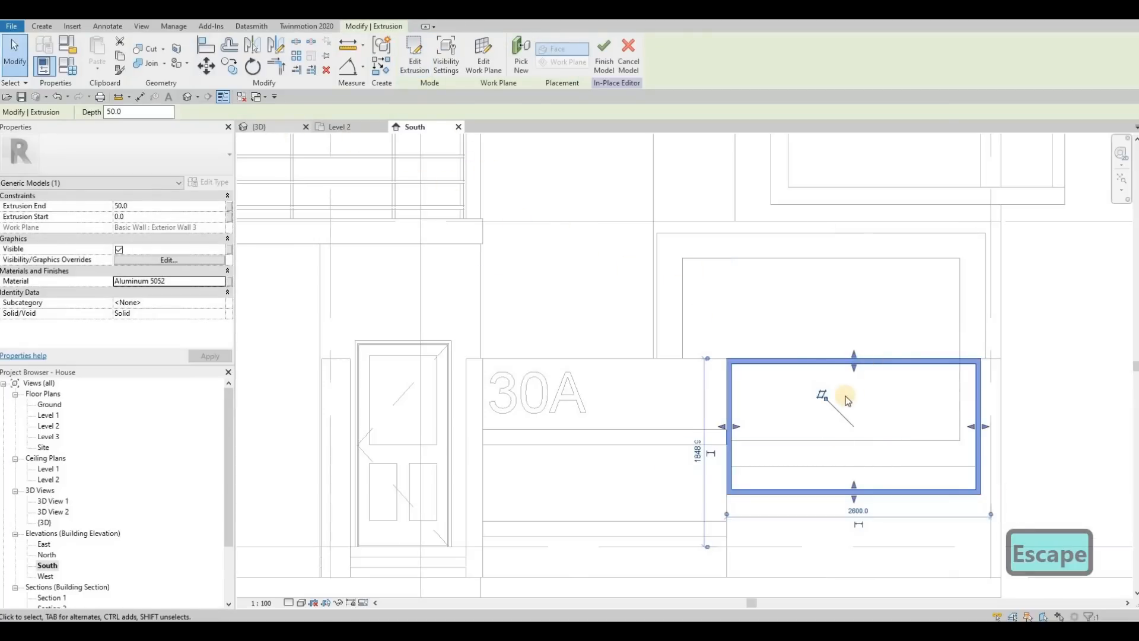
pyautogui.keyDown('shift'); pyautogui.moveTo(803, 417); pyautogui.dragTo(869, 486, button='middle'); pyautogui.keyUp('shift')
pyautogui.scroll(10, 869, 489)
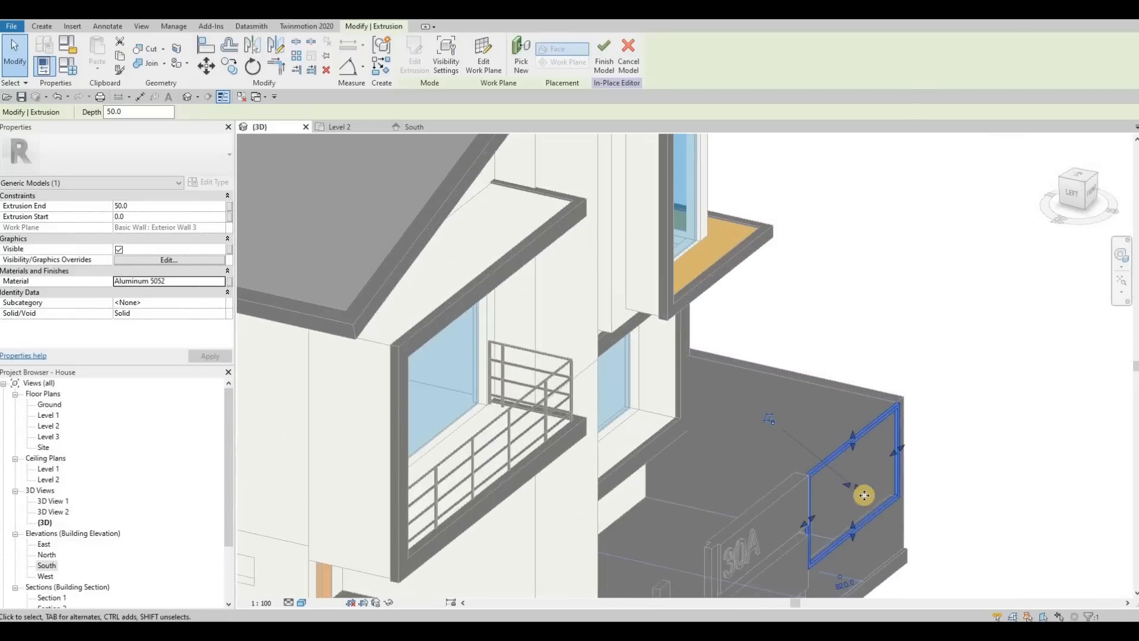
pyautogui.moveTo(814, 468); pyautogui.dragTo(896, 468)
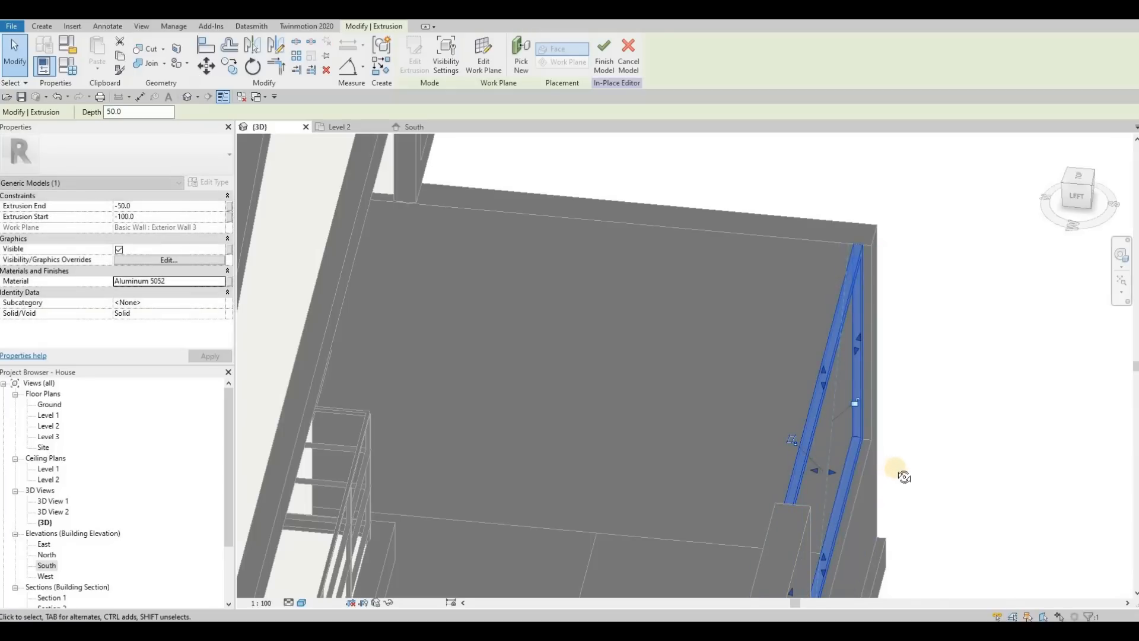
pyautogui.keyDown('shift'); pyautogui.moveTo(843, 440); pyautogui.dragTo(366, 146, button='middle'); pyautogui.keyUp('shift')
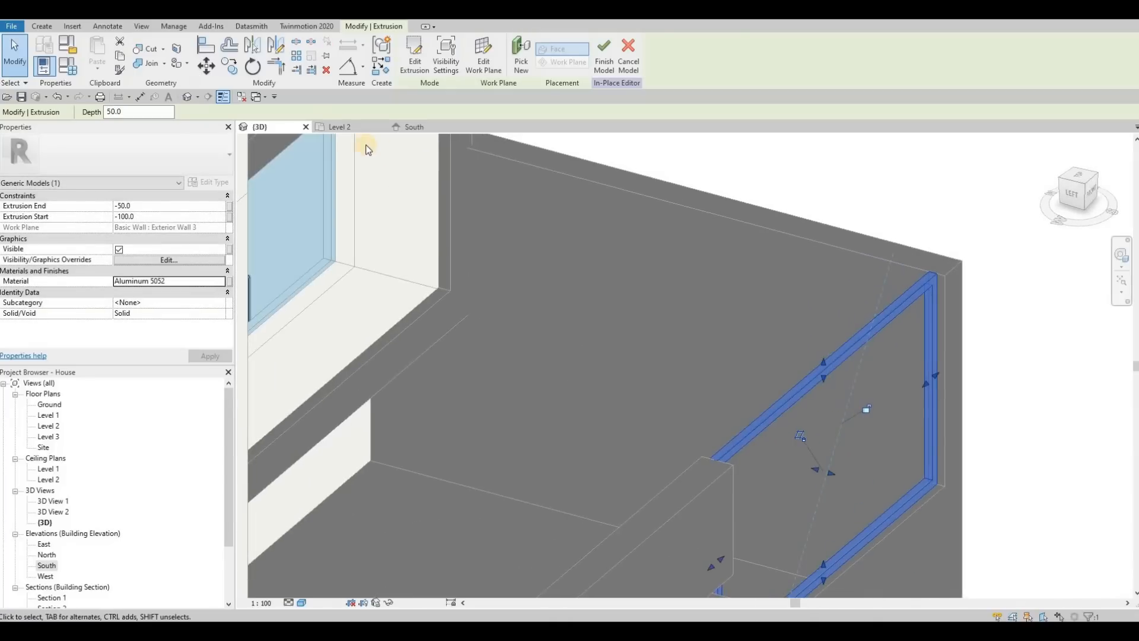
pyautogui.click(414, 127)
pyautogui.click(604, 57)
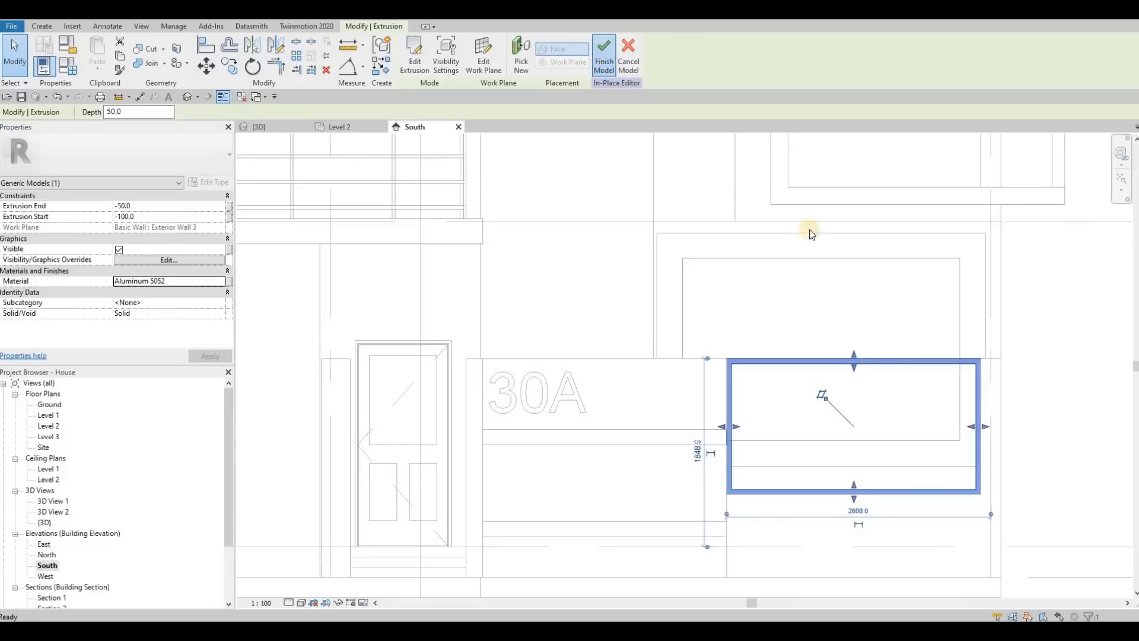
# Edit the aluminium frame in place and sketch a new extrusion rectangle 2400 wide and about 53 high across its inside.
pyautogui.click(958, 357)
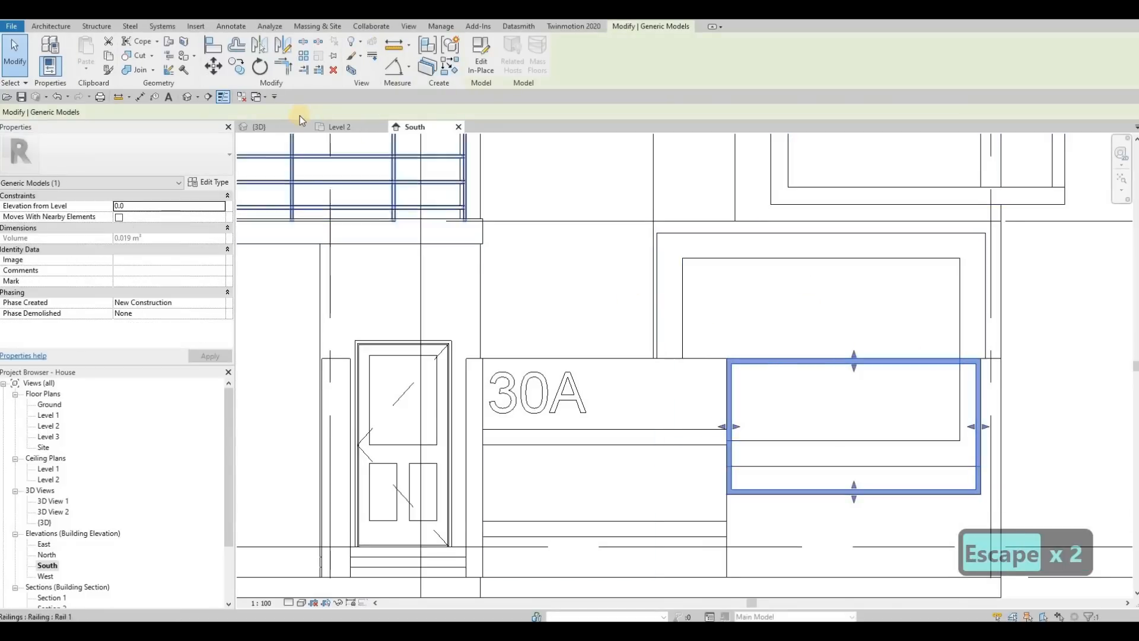
pyautogui.click(481, 56)
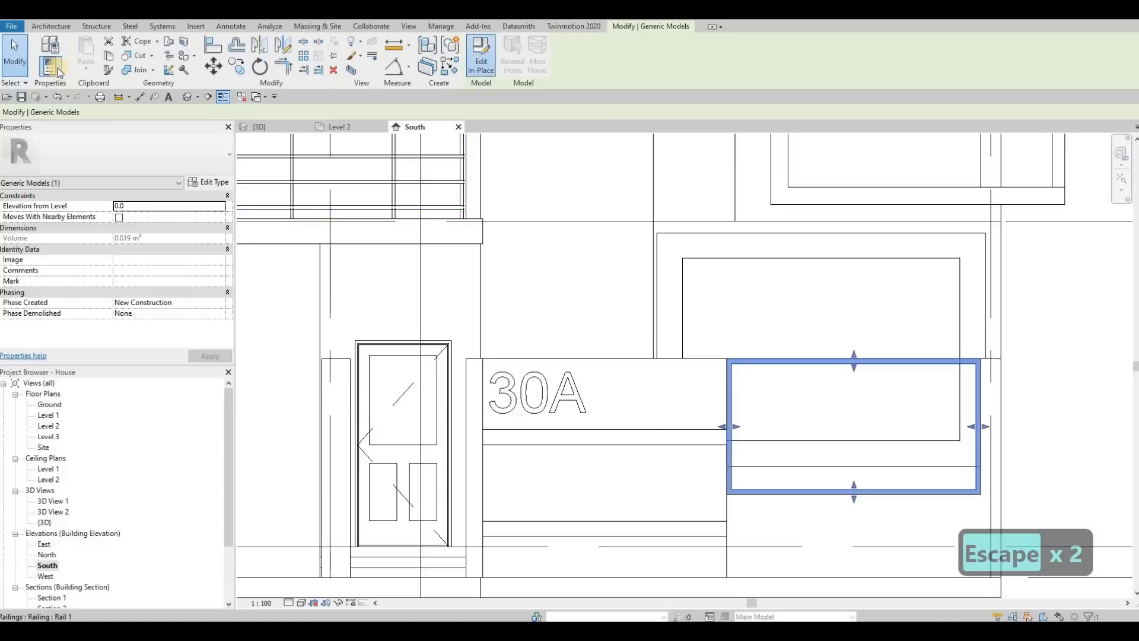
pyautogui.click(103, 58)
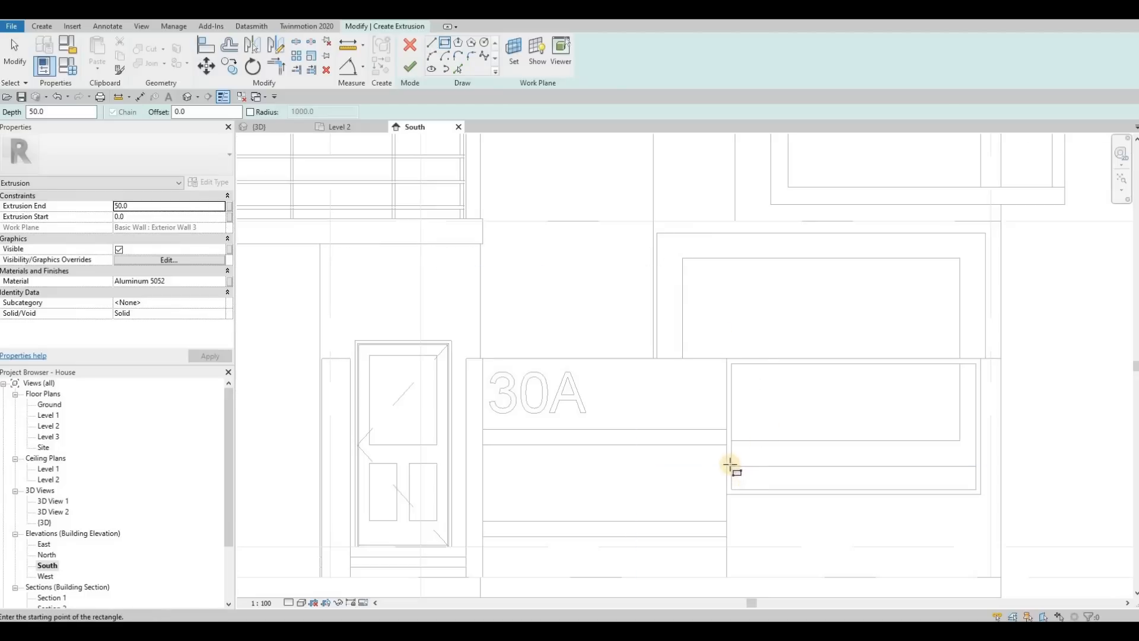
pyautogui.scroll(2, 731, 464)
pyautogui.click(729, 464)
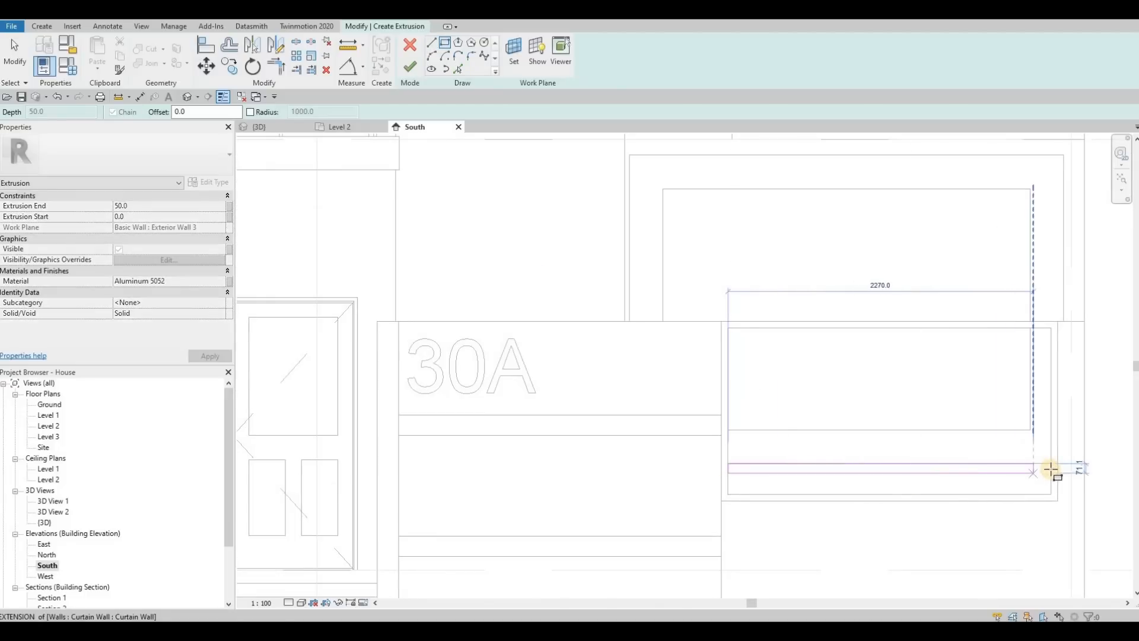
pyautogui.click(1051, 470)
pyautogui.press('Escape')
pyautogui.press('Escape')
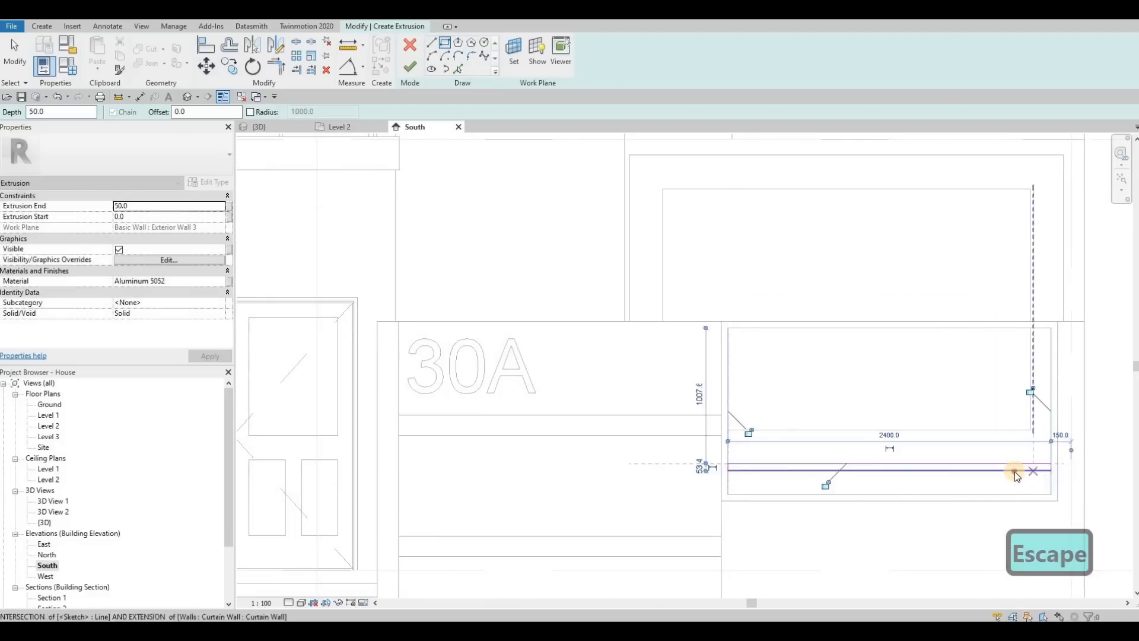
# Set the height of the horizontal bar's rectangle to 25.
pyautogui.click(1048, 471)
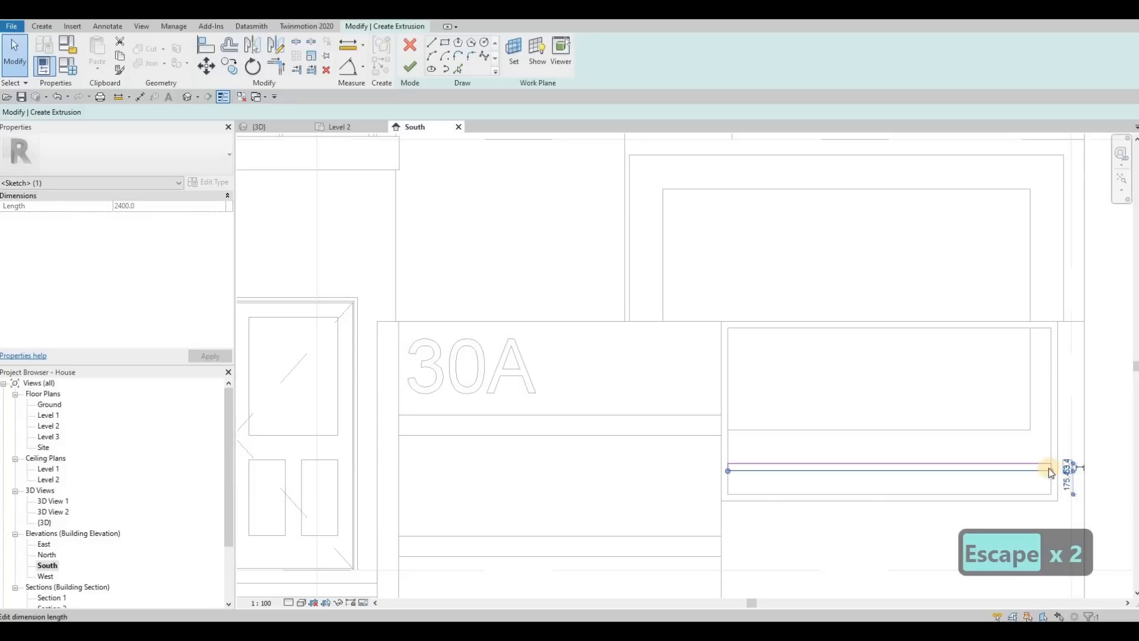
pyautogui.write('25')
pyautogui.press('Return')
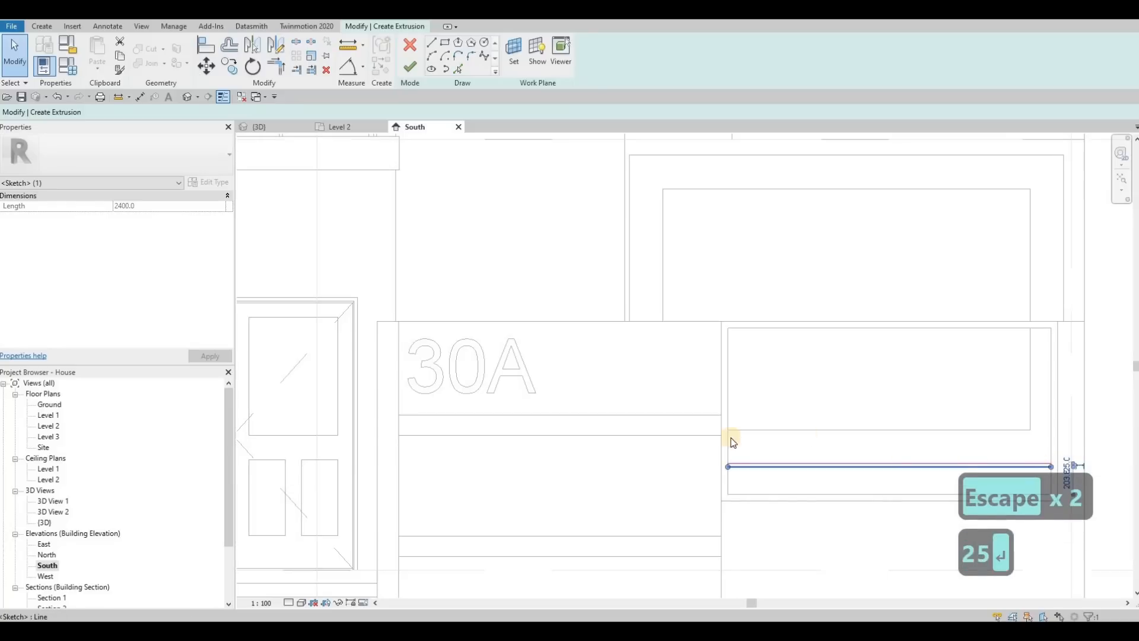
pyautogui.press('Escape')
pyautogui.press('Escape')
# Select the whole bar rectangle and nudge it upward inside the frame.
pyautogui.click(1081, 480)
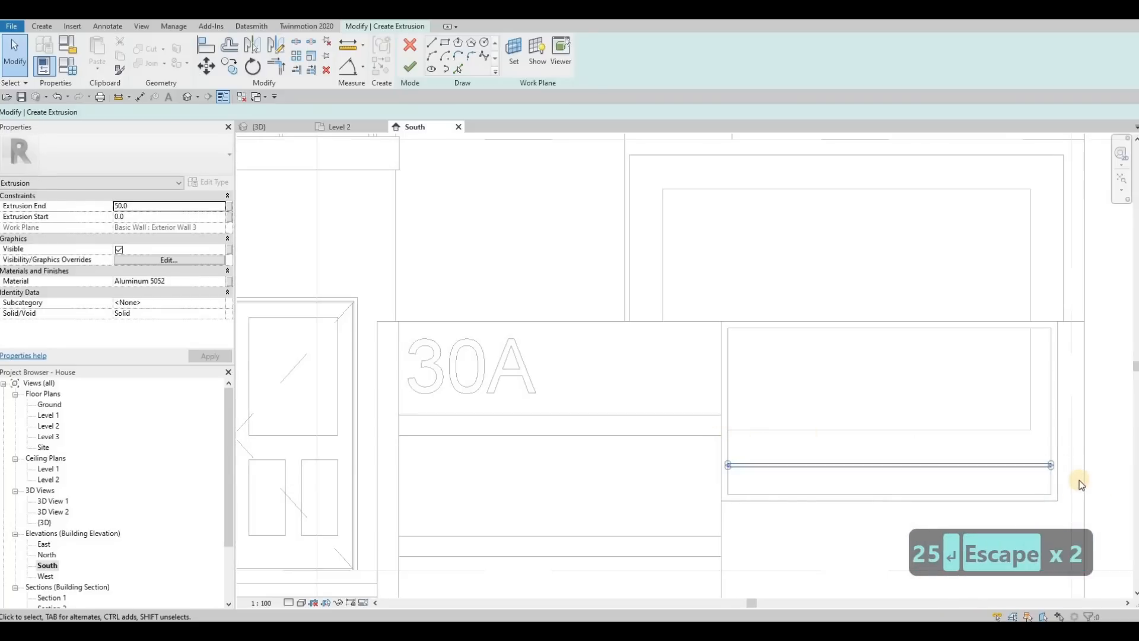
pyautogui.press('Up')
pyautogui.press('Up')
pyautogui.press('Up')
pyautogui.press('Up')
pyautogui.press('Up')
pyautogui.press('Up')
pyautogui.press('Up')
pyautogui.press('Up')
pyautogui.press('Up')
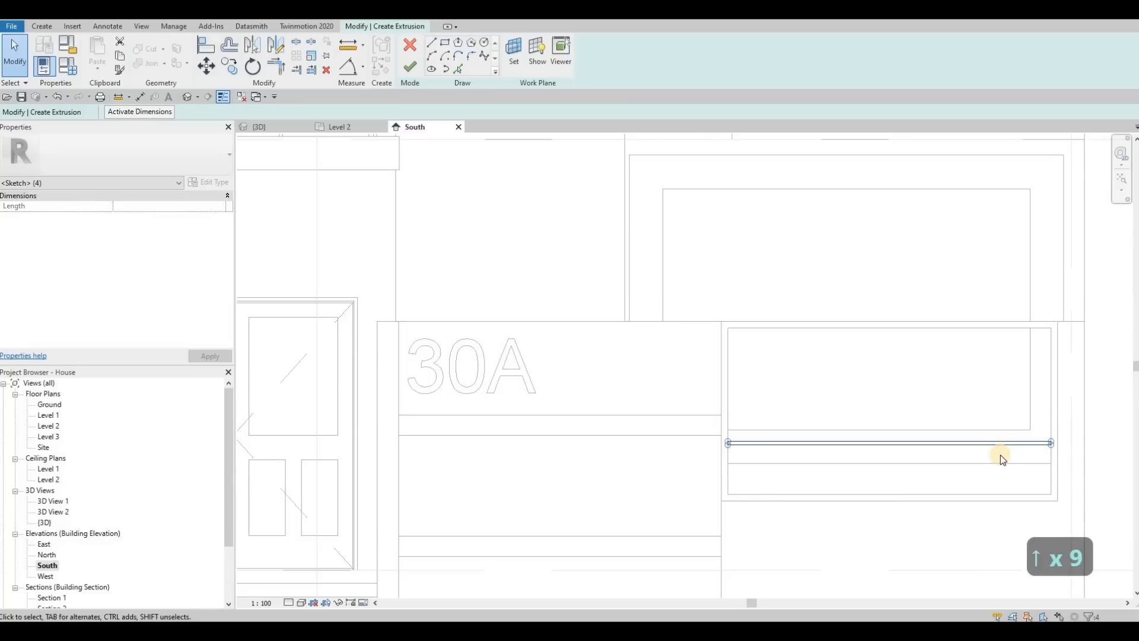
# Copy the whole bar rectangle upward to make a second bar near the top of the frame.
pyautogui.press('c')
pyautogui.press('o')
pyautogui.click(738, 356)
pyautogui.click(723, 393)
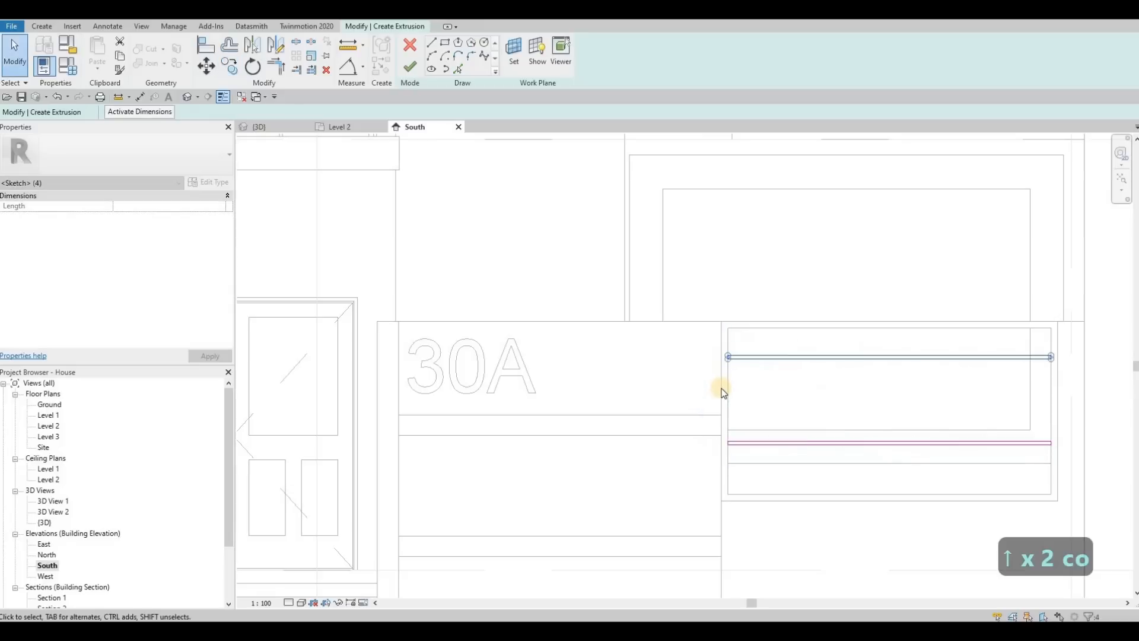
# Make multiple copies of the top bar, placing one in the upper middle and one near the bottom of the frame.
pyautogui.press('c')
pyautogui.press('o')
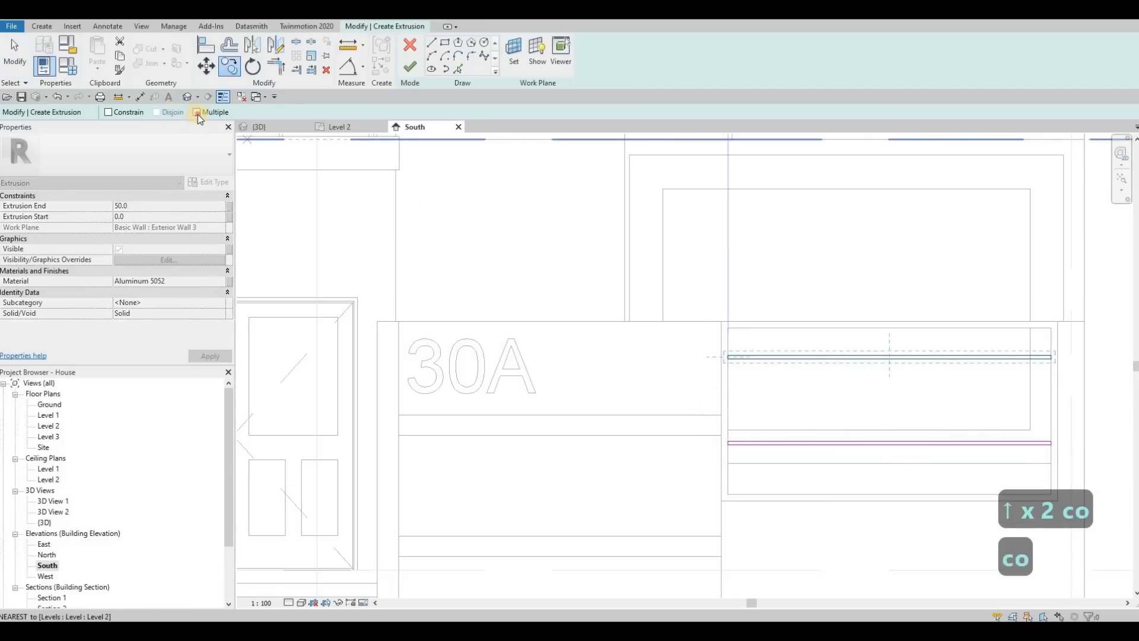
pyautogui.click(730, 397)
pyautogui.click(730, 396)
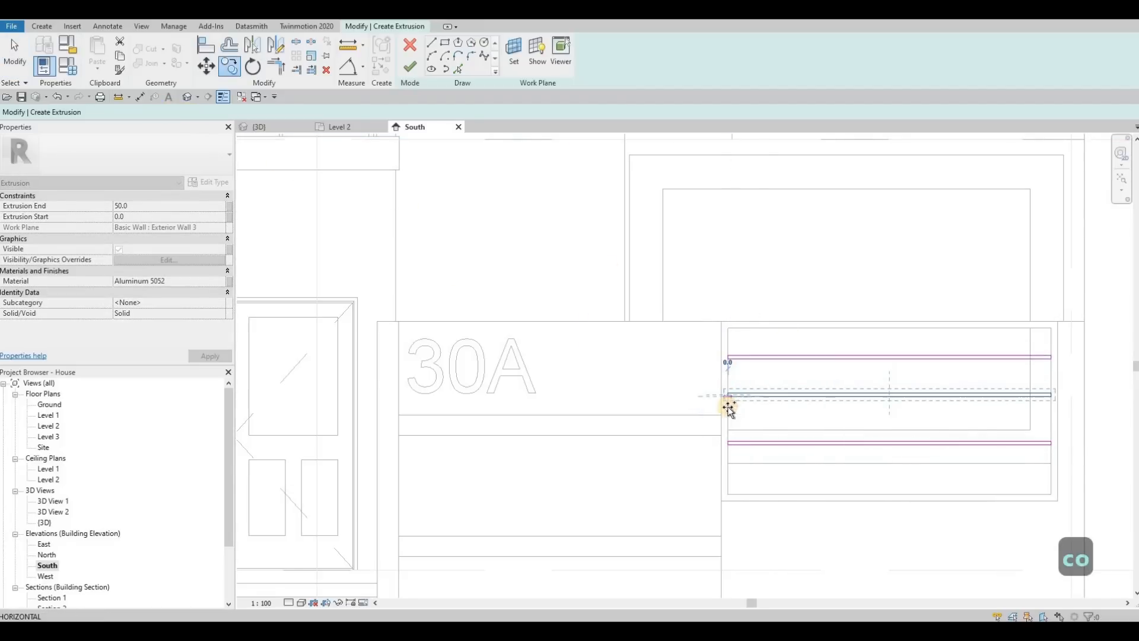
pyautogui.click(731, 473)
pyautogui.press('Escape')
pyautogui.press('Escape')
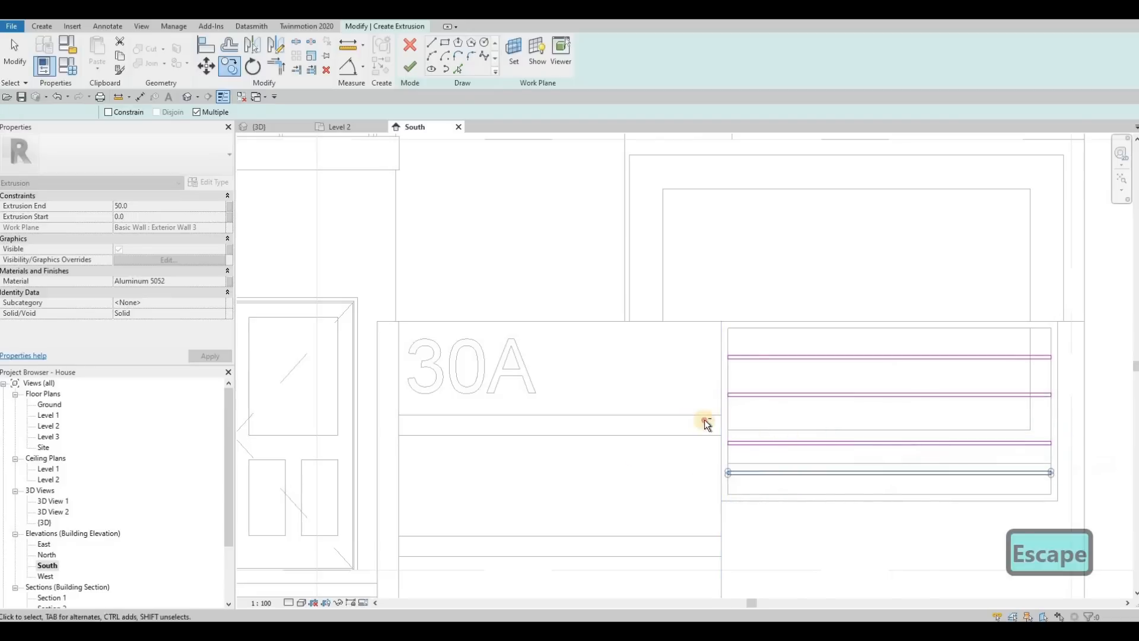
# Select the third bar from the top and nudge it upward.
pyautogui.moveTo(1084, 453); pyautogui.dragTo(1074, 450)
pyautogui.press('Up')
pyautogui.press('Up')
pyautogui.press('Up')
pyautogui.press('Escape')
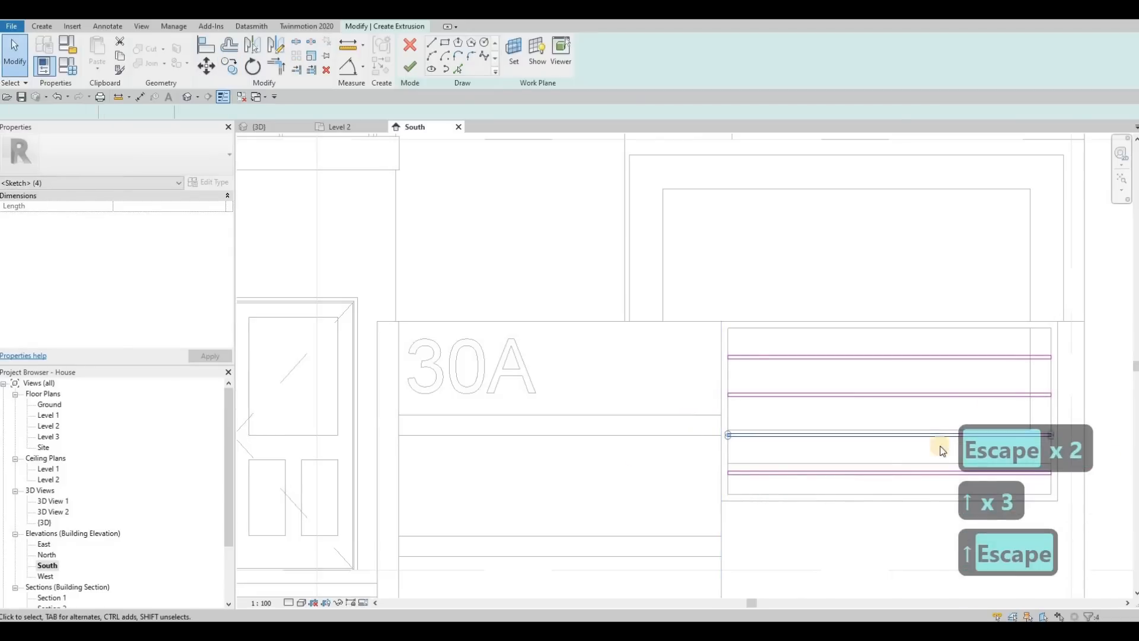
# Nudge the top bar and the second bar slightly downward to even out the bar spacing.
pyautogui.moveTo(703, 342); pyautogui.dragTo(648, 318, button='middle')
pyautogui.moveTo(1028, 362); pyautogui.dragTo(1025, 361)
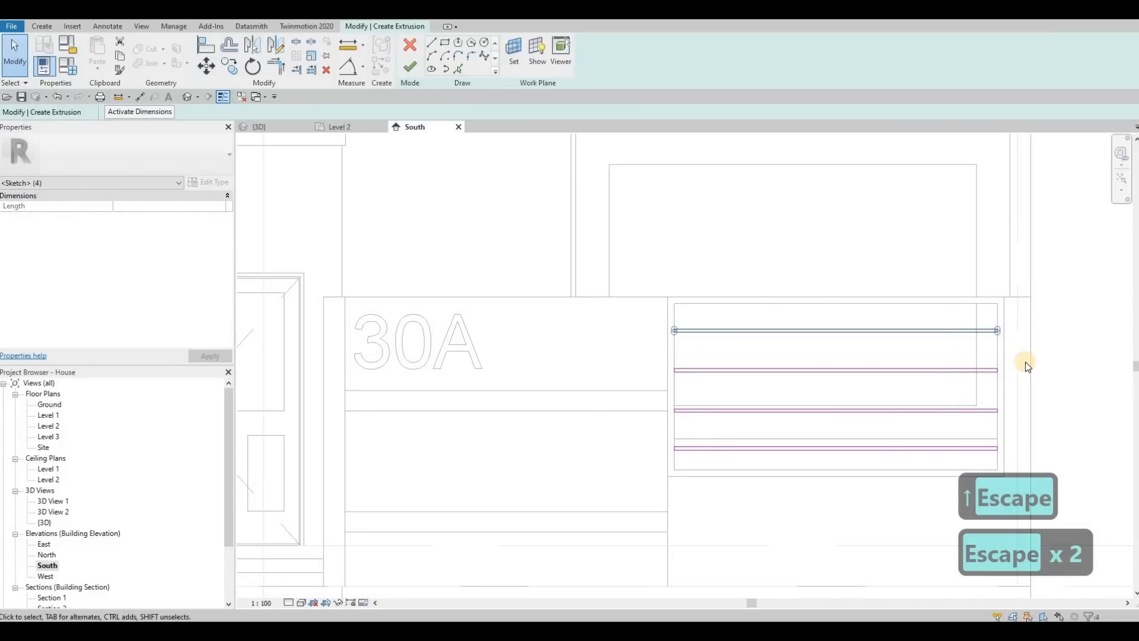
pyautogui.press('Down')
pyautogui.press('Escape')
pyautogui.press('Escape')
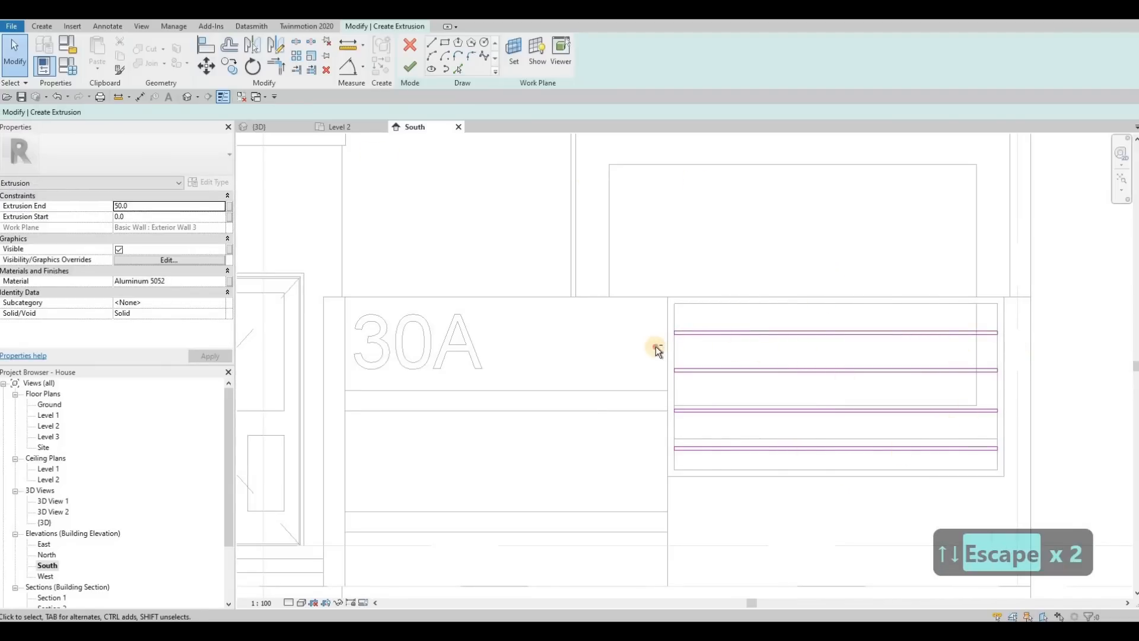
pyautogui.moveTo(655, 355); pyautogui.dragTo(1016, 386)
pyautogui.press('Down')
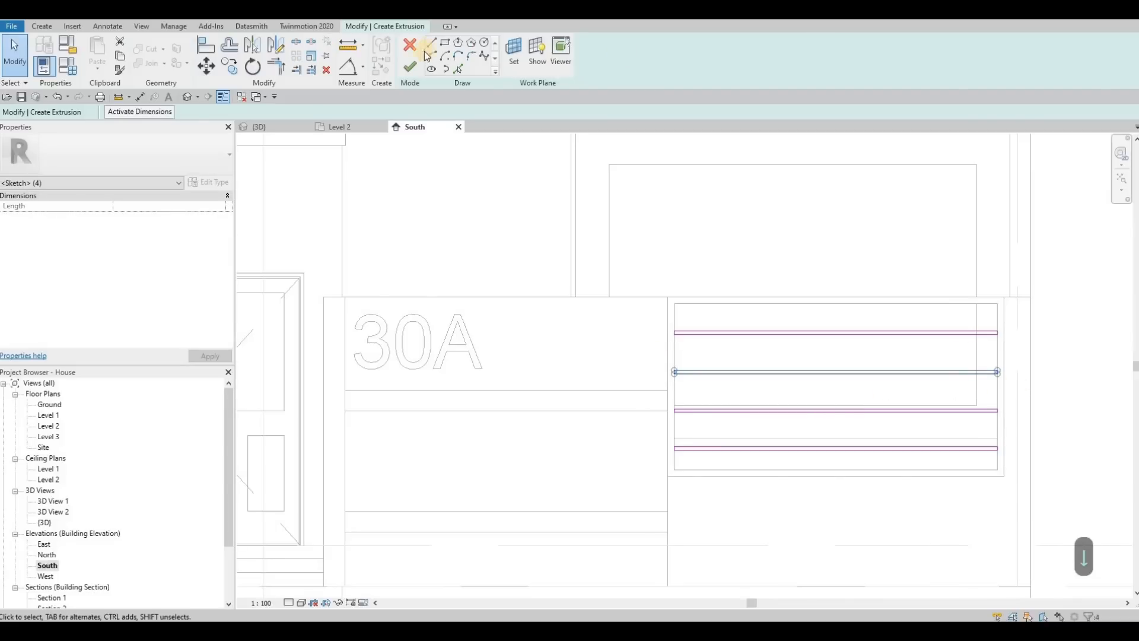
pyautogui.press('Escape')
# Finish the bars' extrusion sketch and complete the in-place model from the 3D view.
pyautogui.click(409, 67)
pyautogui.click(282, 129)
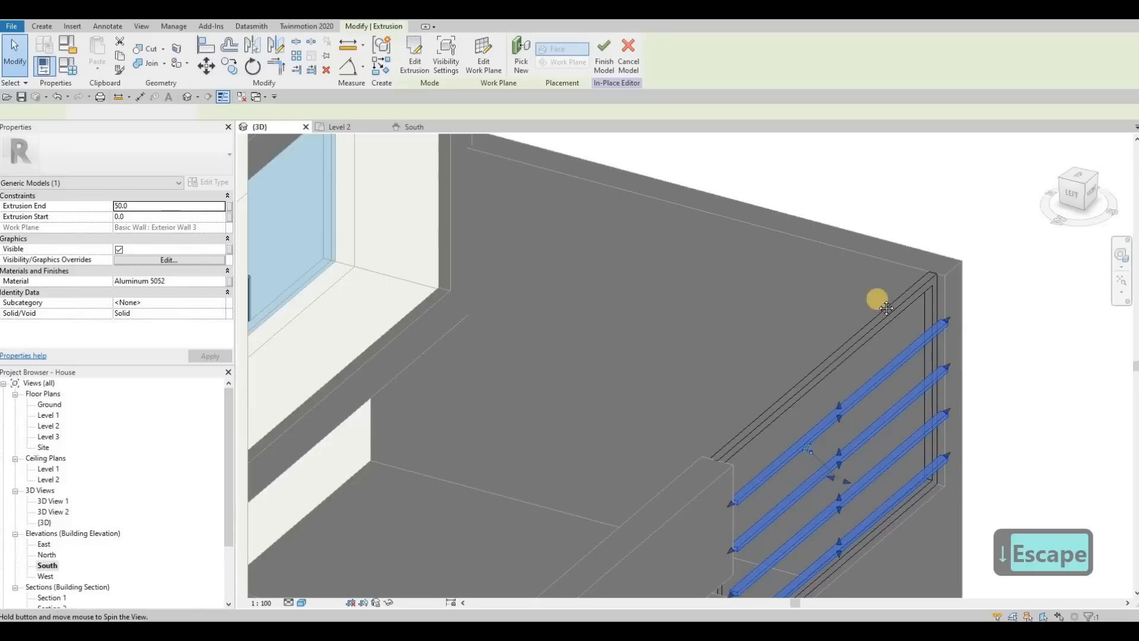
pyautogui.keyDown('shift'); pyautogui.moveTo(887, 308); pyautogui.dragTo(842, 427, button='middle'); pyautogui.keyUp('shift')
pyautogui.moveTo(822, 428); pyautogui.dragTo(854, 385)
pyautogui.keyDown('shift'); pyautogui.moveTo(949, 350); pyautogui.dragTo(795, 285, button='middle'); pyautogui.keyUp('shift')
pyautogui.press('Escape')
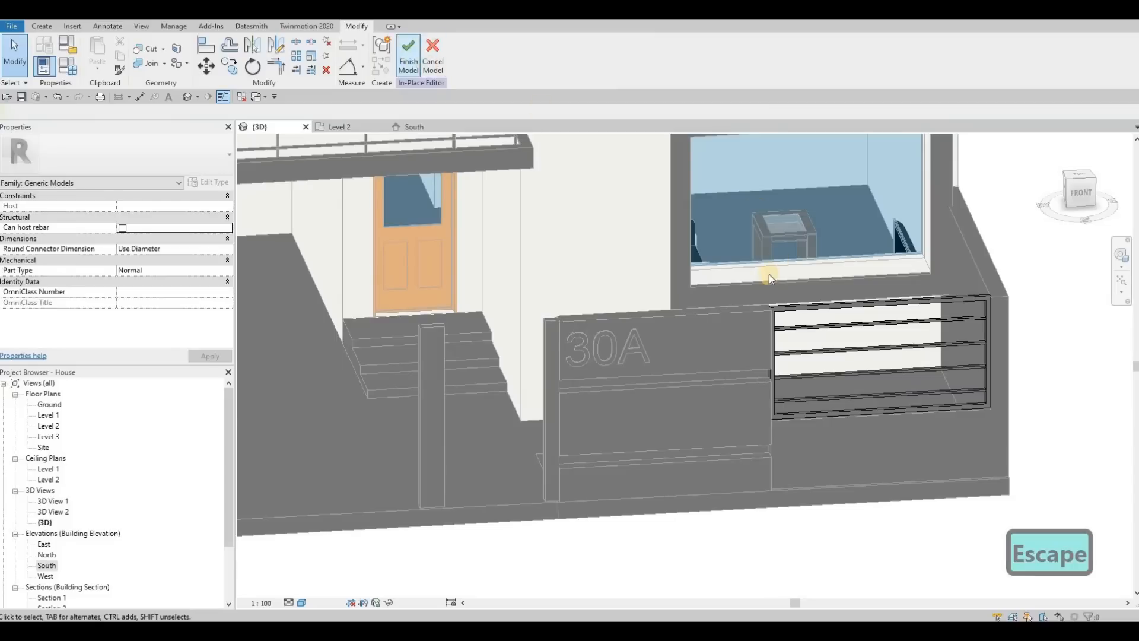
pyautogui.scroll(-3, 812, 309)
pyautogui.keyDown('shift'); pyautogui.moveTo(816, 317); pyautogui.dragTo(976, 297, button='middle'); pyautogui.keyUp('shift')
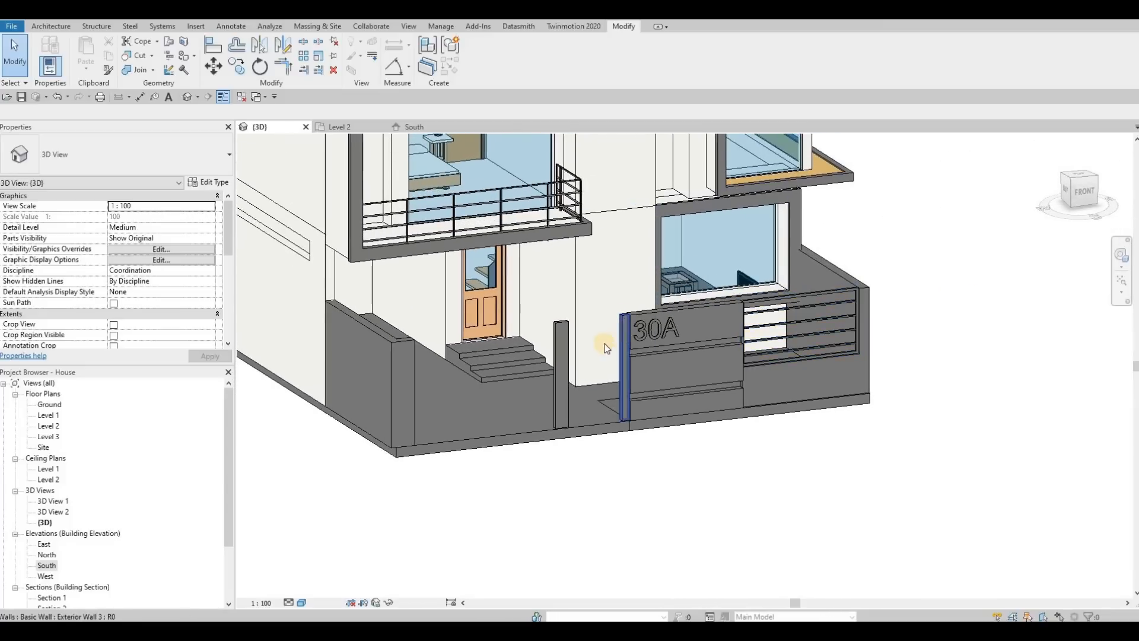
# Examine the entrance opening between the two narrow posts of the front wall in 3D.
pyautogui.press('Escape')
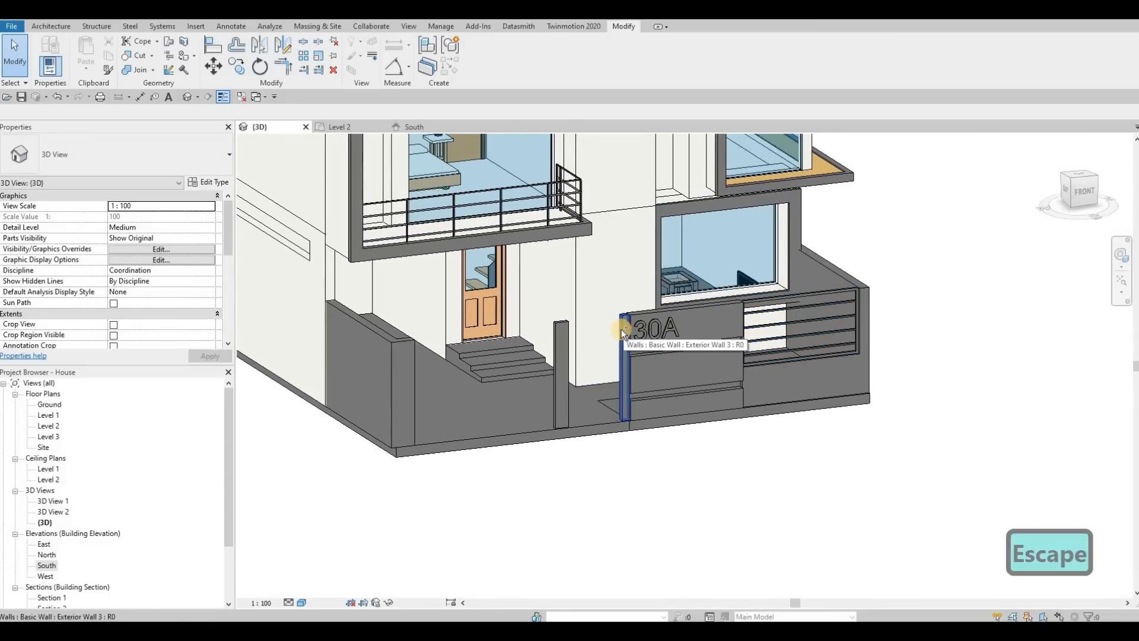
pyautogui.scroll(6, 646, 386)
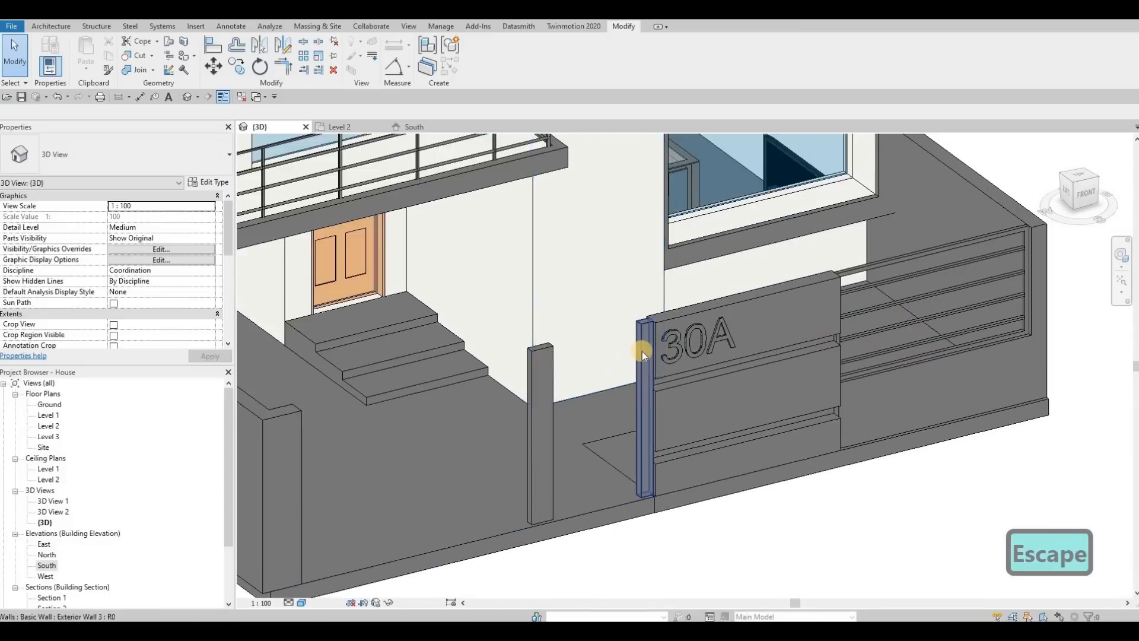
pyautogui.scroll(-5, 730, 394)
pyautogui.keyDown('shift'); pyautogui.moveTo(739, 346); pyautogui.dragTo(819, 307, button='middle'); pyautogui.keyUp('shift')
pyautogui.scroll(2, 785, 394)
pyautogui.scroll(-2, 818, 307)
pyautogui.keyDown('shift'); pyautogui.moveTo(735, 311); pyautogui.dragTo(429, 127, button='middle'); pyautogui.keyUp('shift')
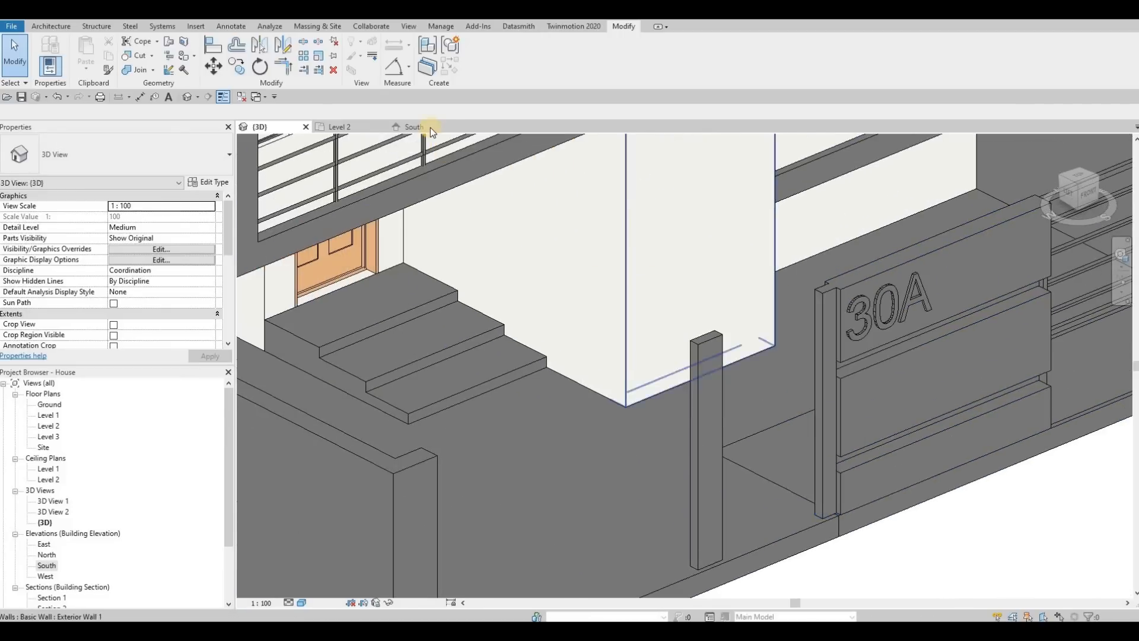
# Return to the South elevation and open the aluminium frame with bars for in-place editing.
pyautogui.click(430, 127)
pyautogui.scroll(-3, 830, 291)
pyautogui.scroll(-1, 843, 292)
pyautogui.press('Escape')
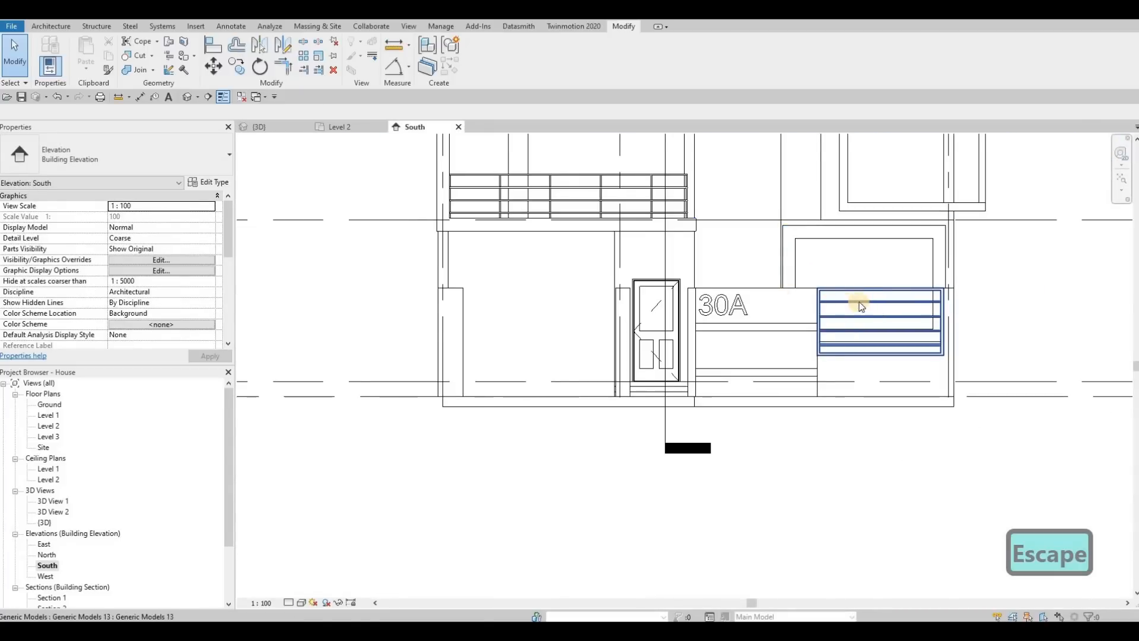
pyautogui.click(645, 225)
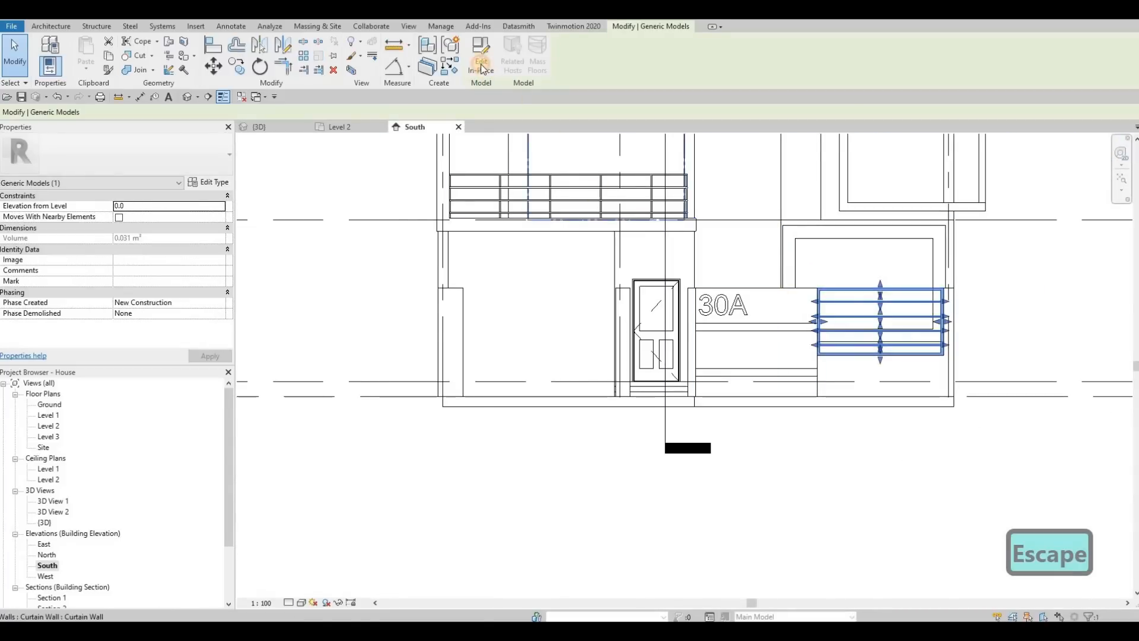
pyautogui.click(481, 56)
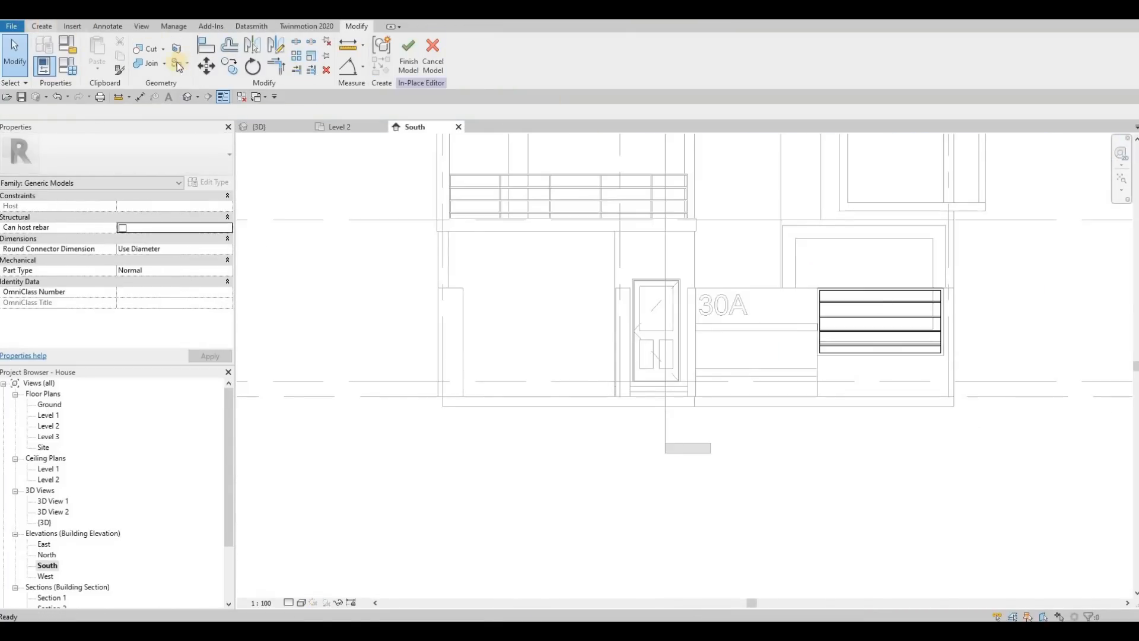
# Start a new extrusion and pick the face of the narrow post beside the entrance opening as its work plane.
pyautogui.click(99, 51)
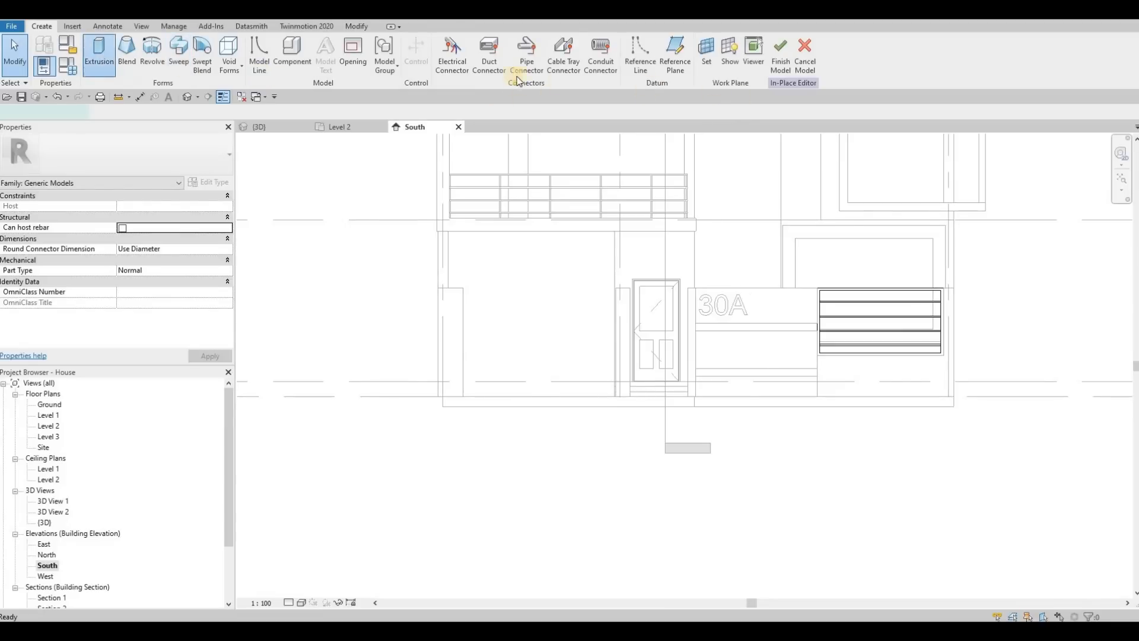
pyautogui.click(515, 53)
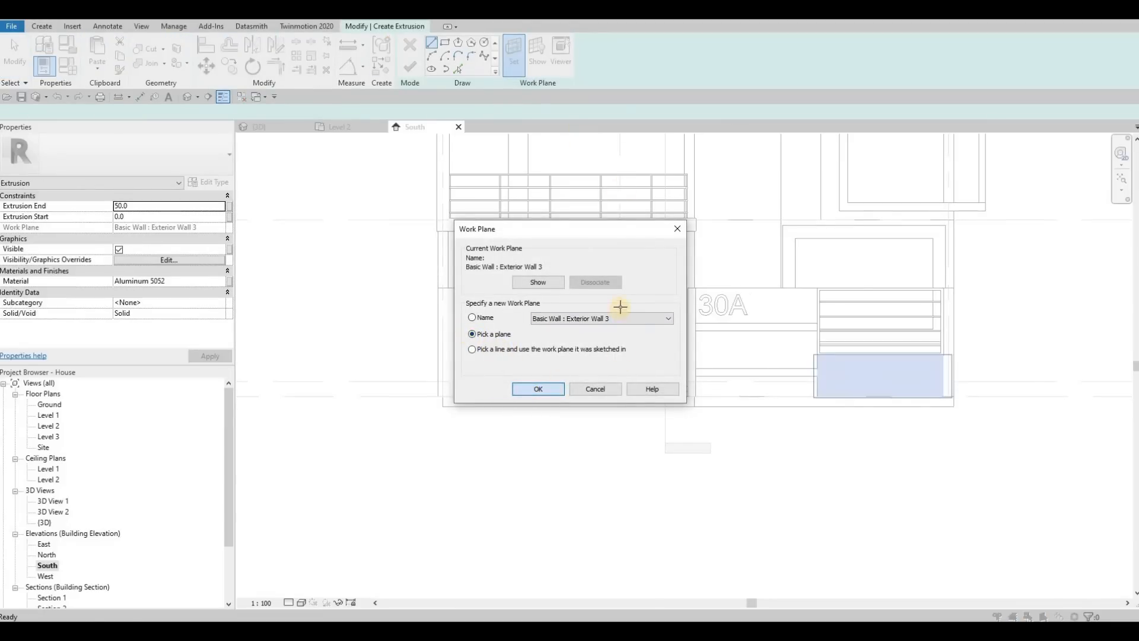
pyautogui.press('Return')
pyautogui.scroll(3, 620, 315)
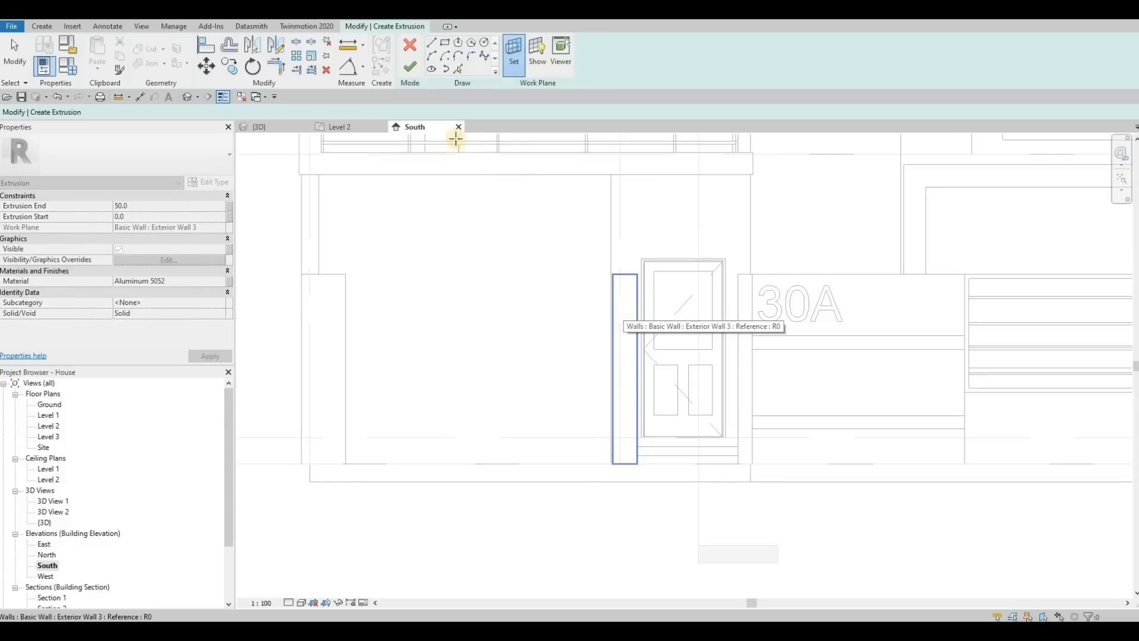
pyautogui.click(621, 315)
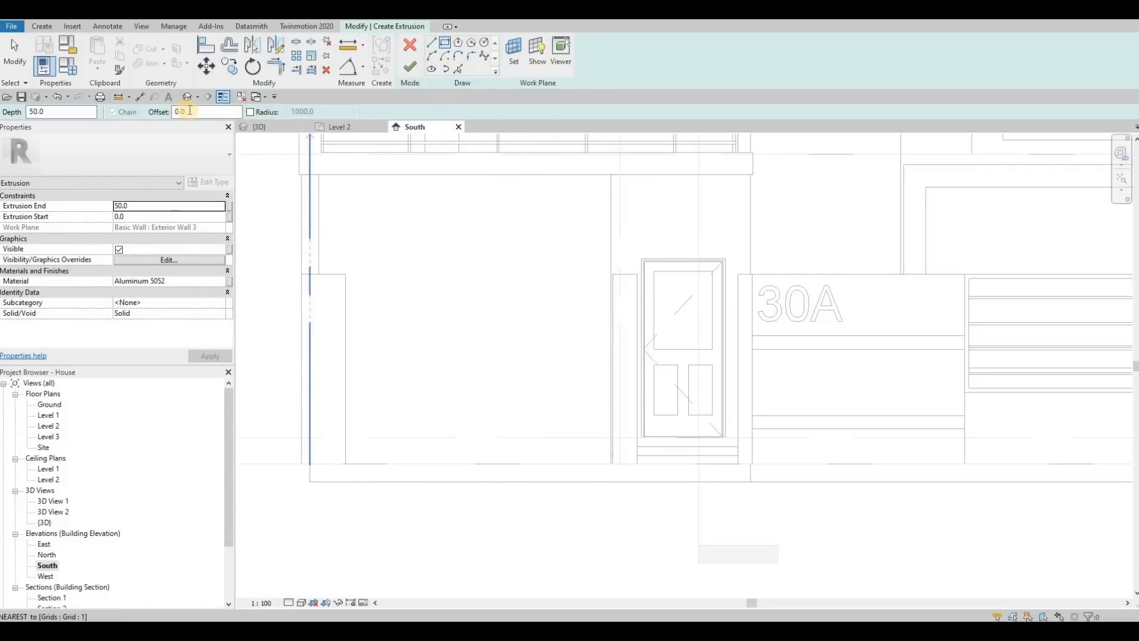
pyautogui.click(638, 274)
pyautogui.scroll(2, 735, 469)
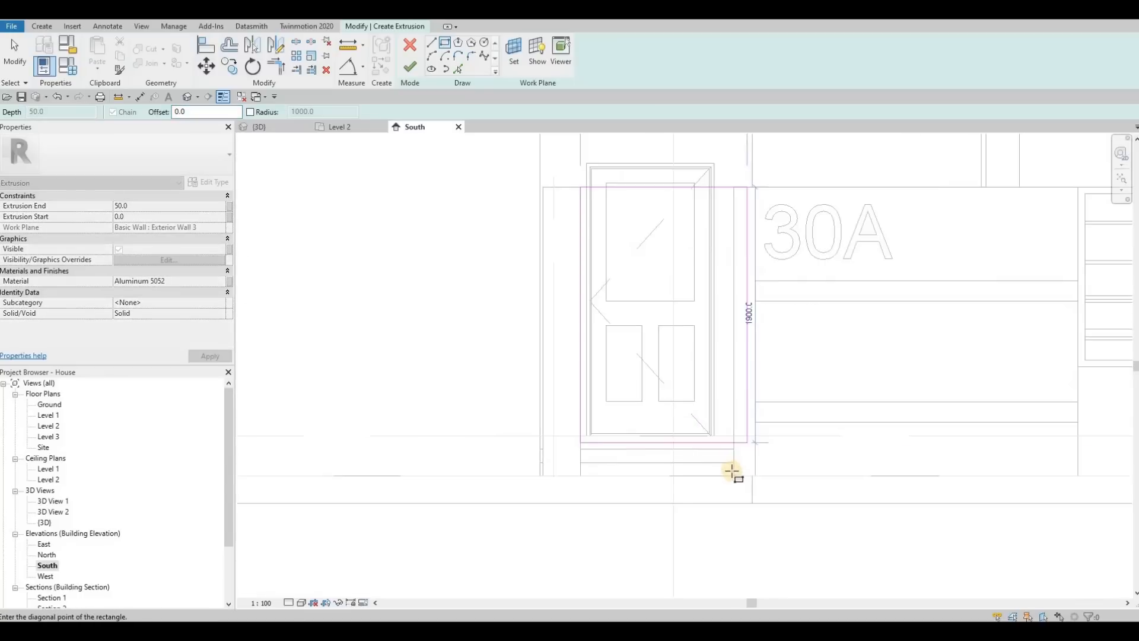
pyautogui.press('Escape')
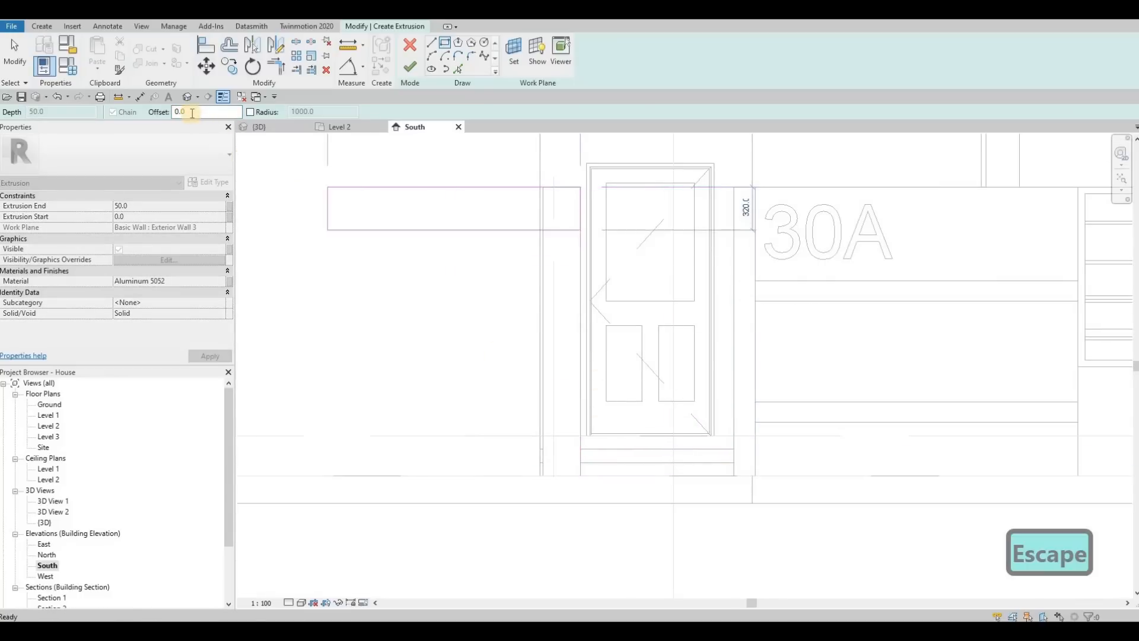
# Sketch a rectangle with an offset of 25 inside the entrance opening, from the post tops to the ground.
pyautogui.write('25')
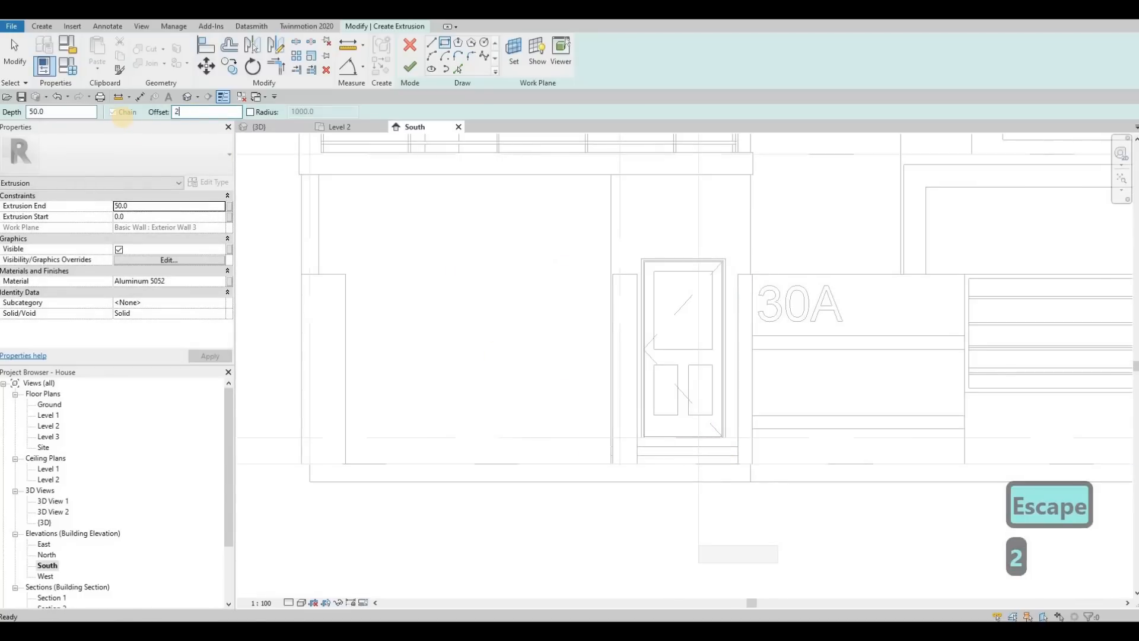
pyautogui.click(636, 276)
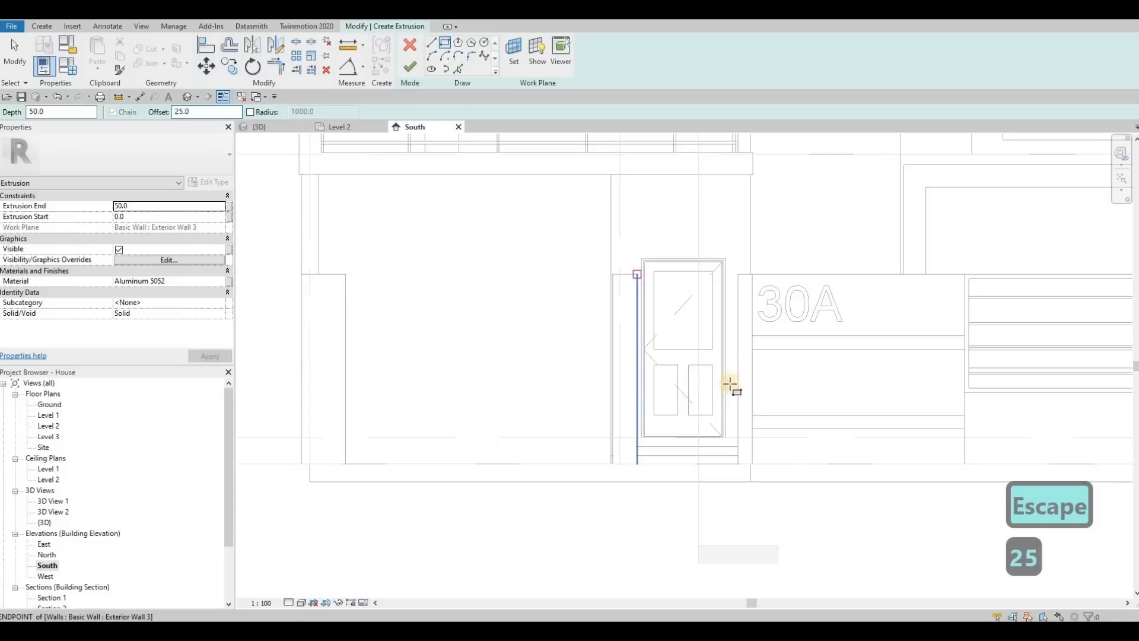
pyautogui.scroll(4, 725, 455)
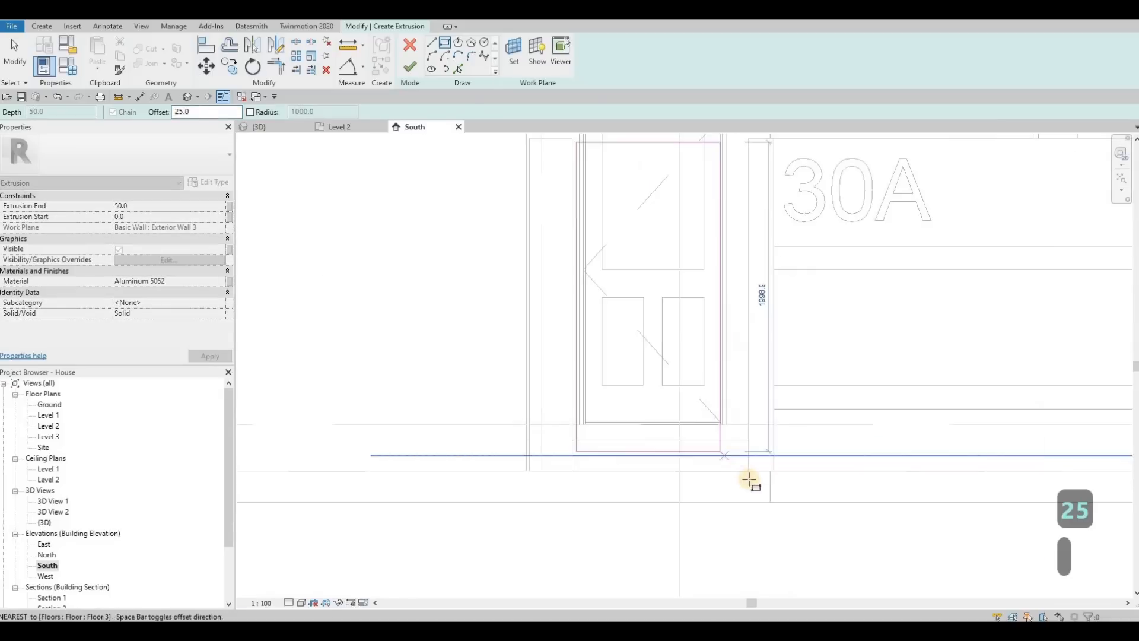
pyautogui.click(731, 439)
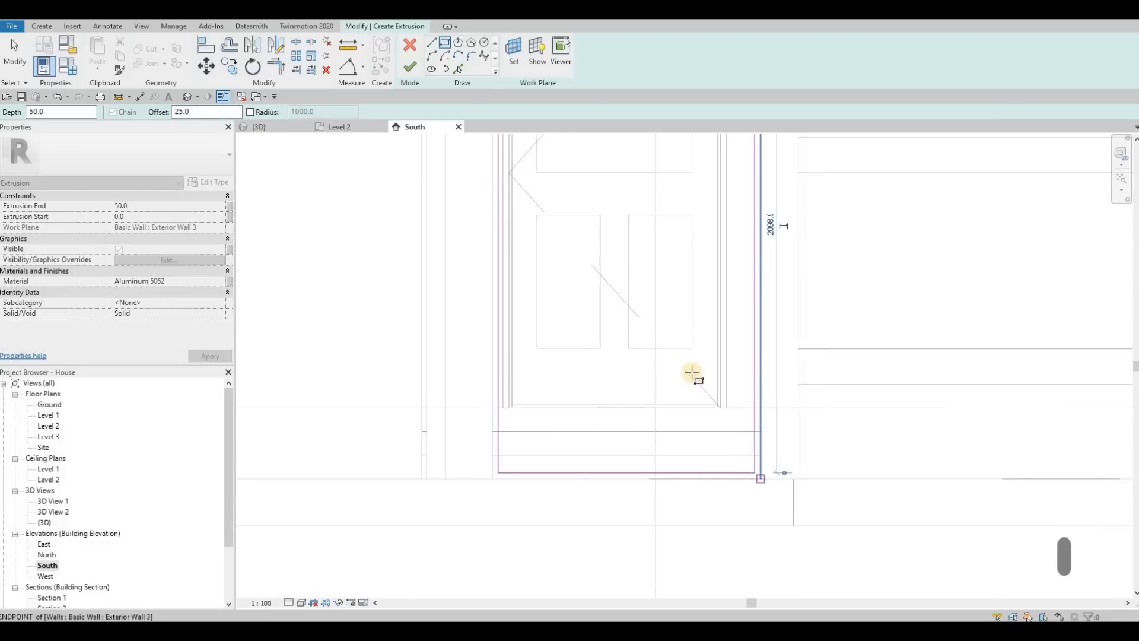
pyautogui.scroll(-4, 686, 343)
pyautogui.press('Escape')
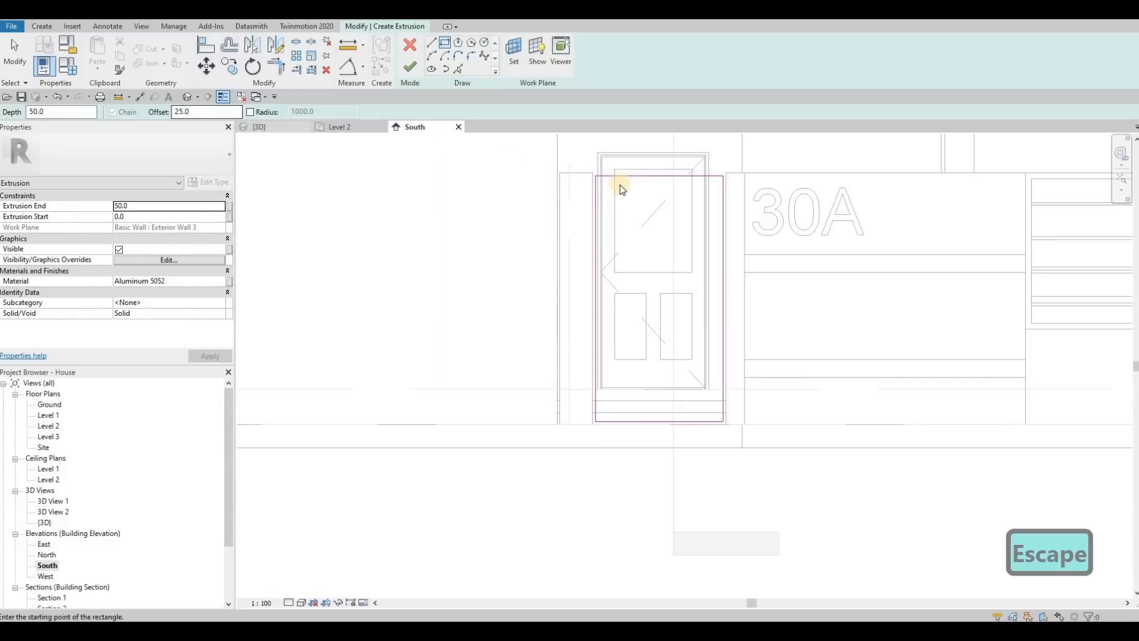
# Delete the whole rectangle sketched in the entrance opening.
pyautogui.press('Escape')
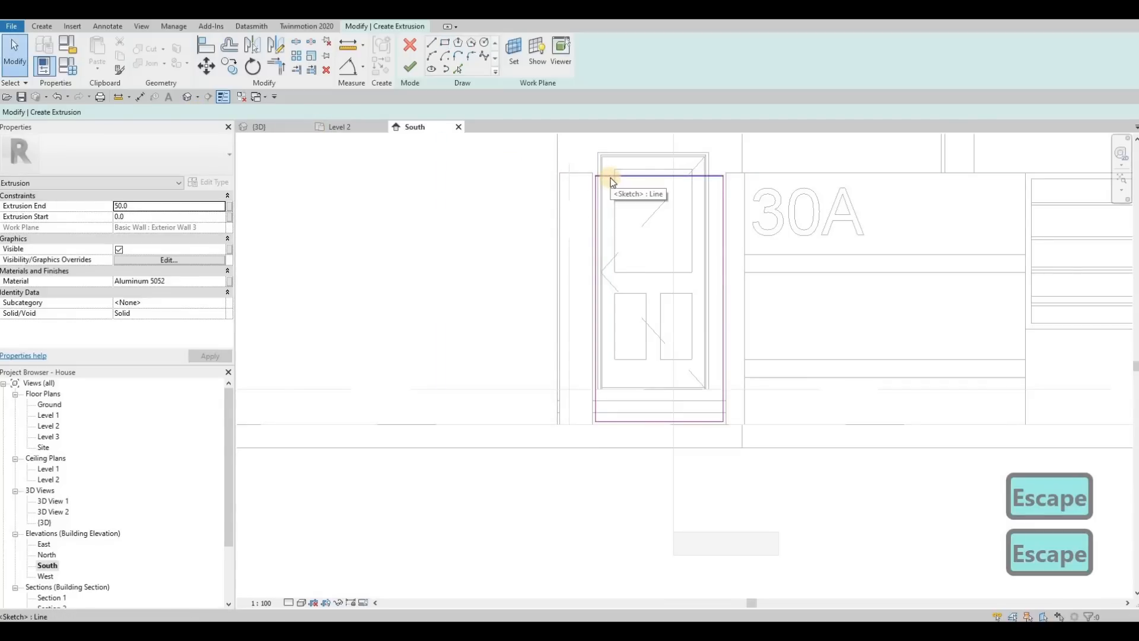
pyautogui.press('Tab')
pyautogui.click(597, 174)
pyautogui.press('Delete')
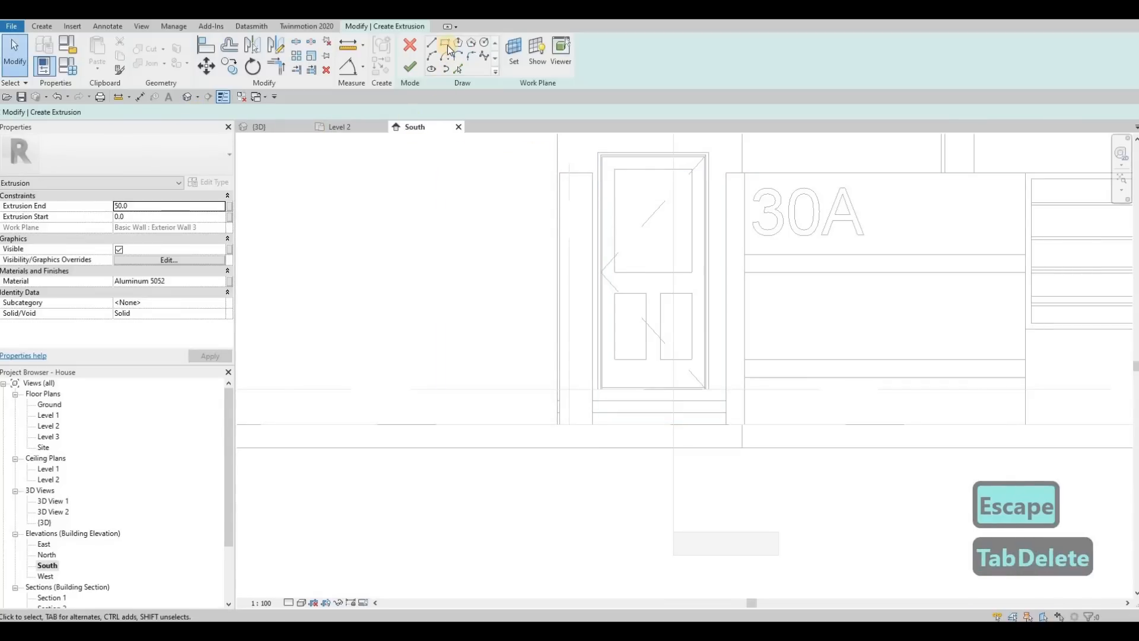
# Sketch the gate's outer rectangle between the posts with an offset of 10 inside the opening.
pyautogui.moveTo(189, 113); pyautogui.dragTo(119, 115)
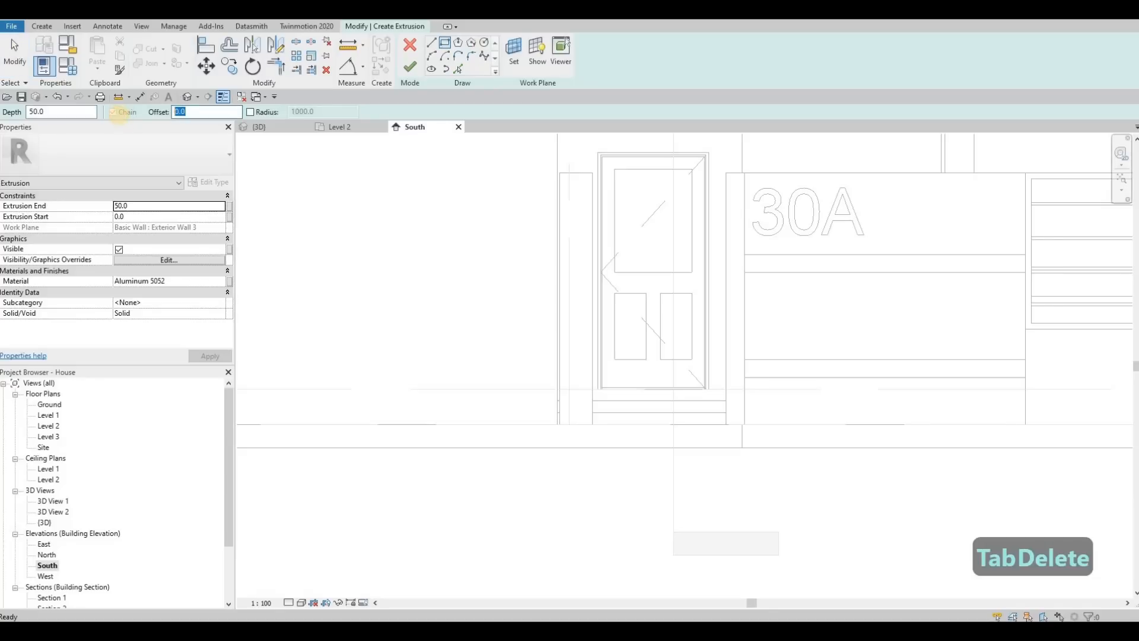
pyautogui.write('10')
pyautogui.click(596, 174)
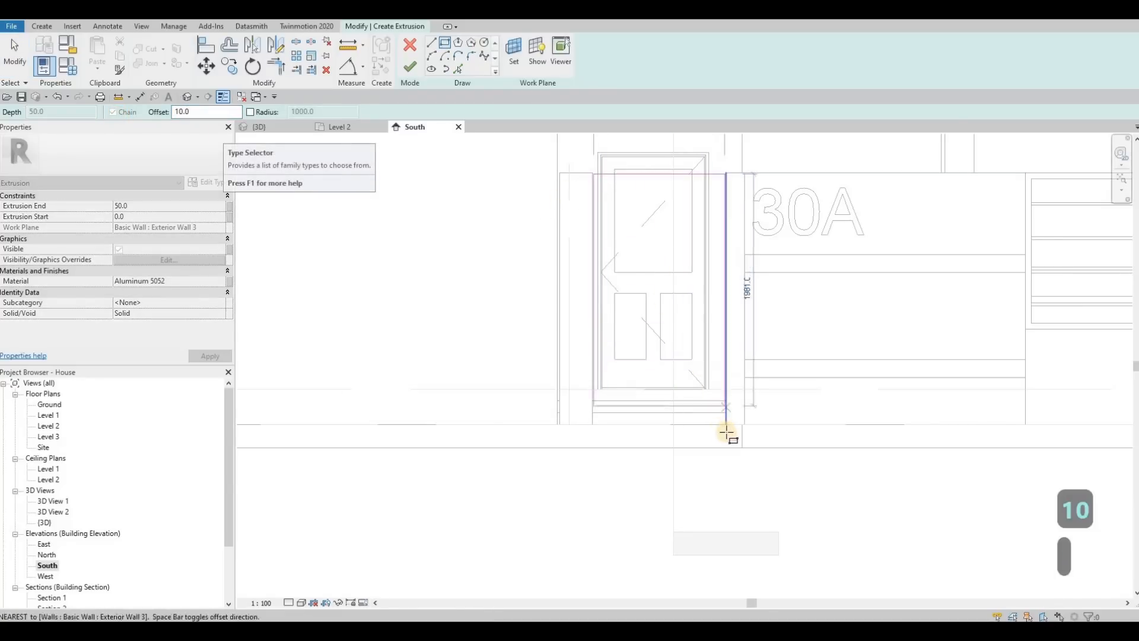
pyautogui.scroll(2, 727, 433)
pyautogui.click(727, 431)
pyautogui.press('Escape')
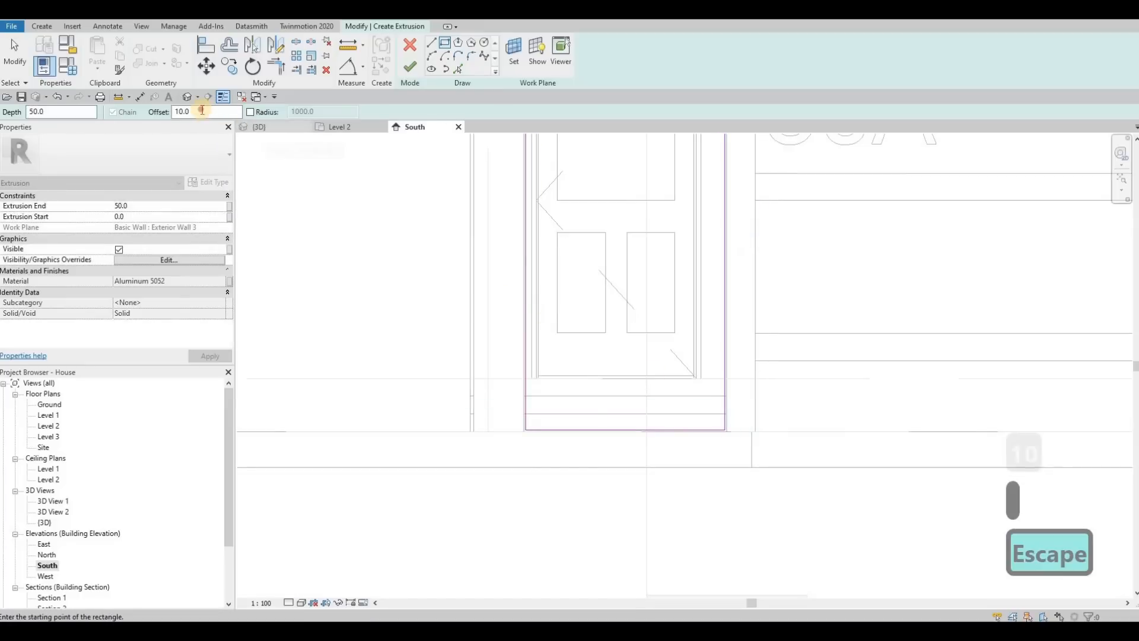
# Sketch the gate frame's inner rectangle between the posts with an offset of 50 and finish the extrusion.
pyautogui.moveTo(201, 111); pyautogui.dragTo(117, 113)
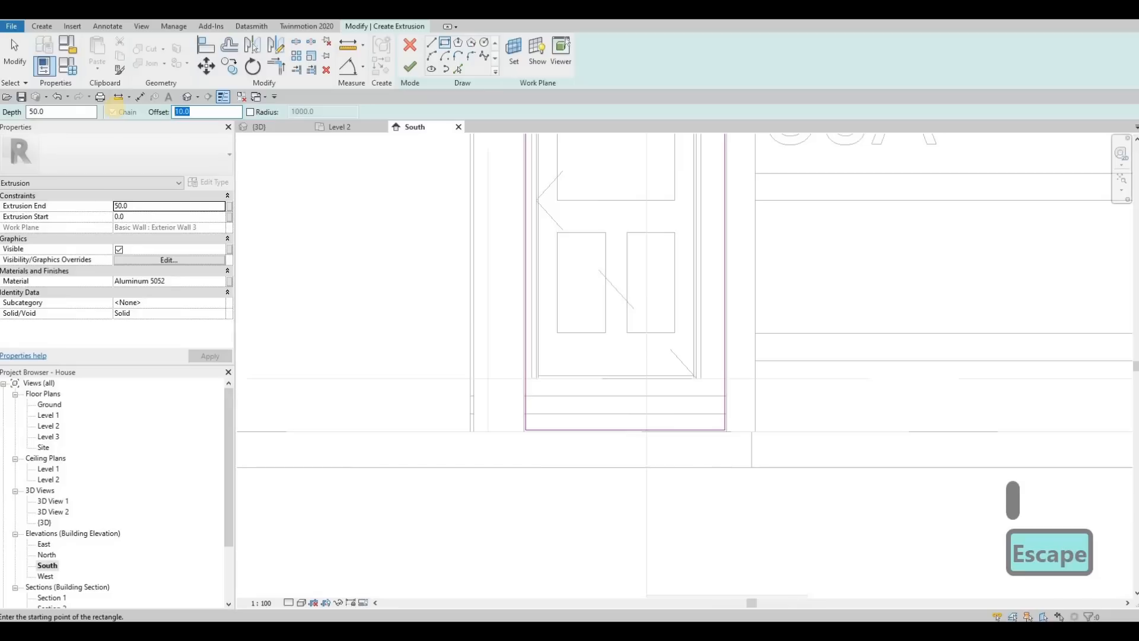
pyautogui.write('5')
pyautogui.moveTo(521, 174); pyautogui.dragTo(508, 288, button='middle')
pyautogui.click(513, 166)
pyautogui.click(712, 544)
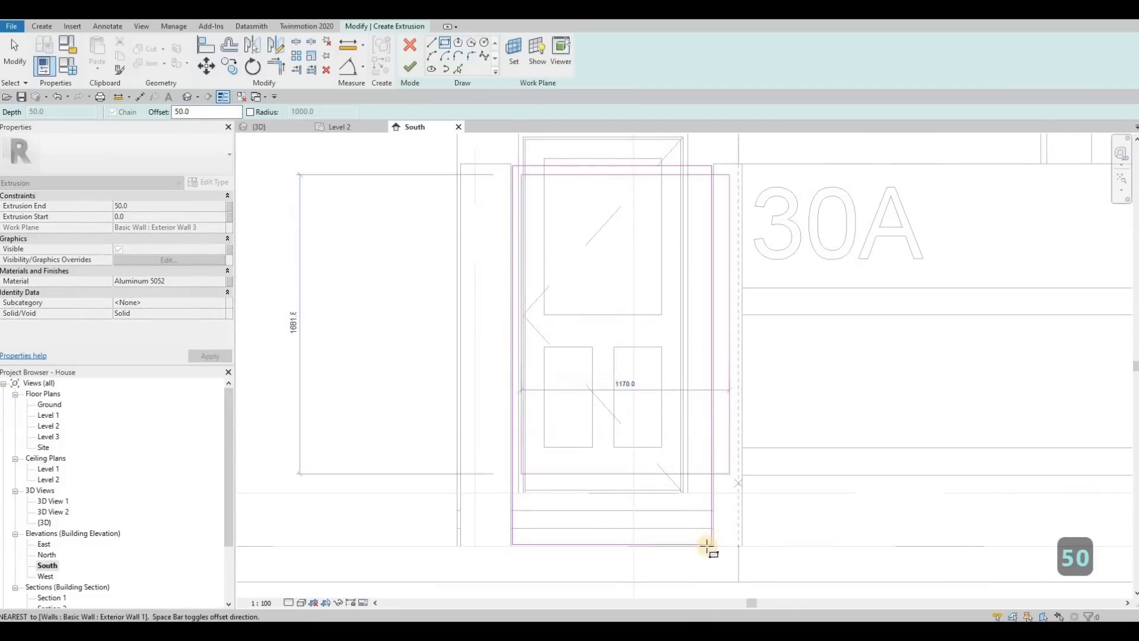
pyautogui.scroll(4, 710, 547)
pyautogui.scroll(-6, 655, 485)
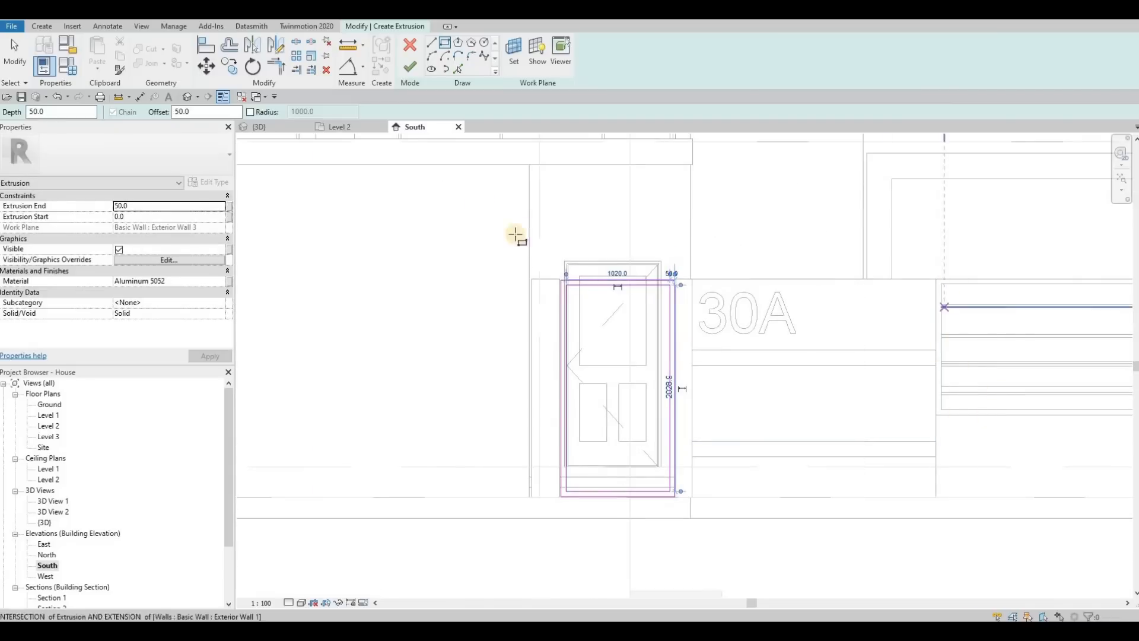
pyautogui.click(410, 67)
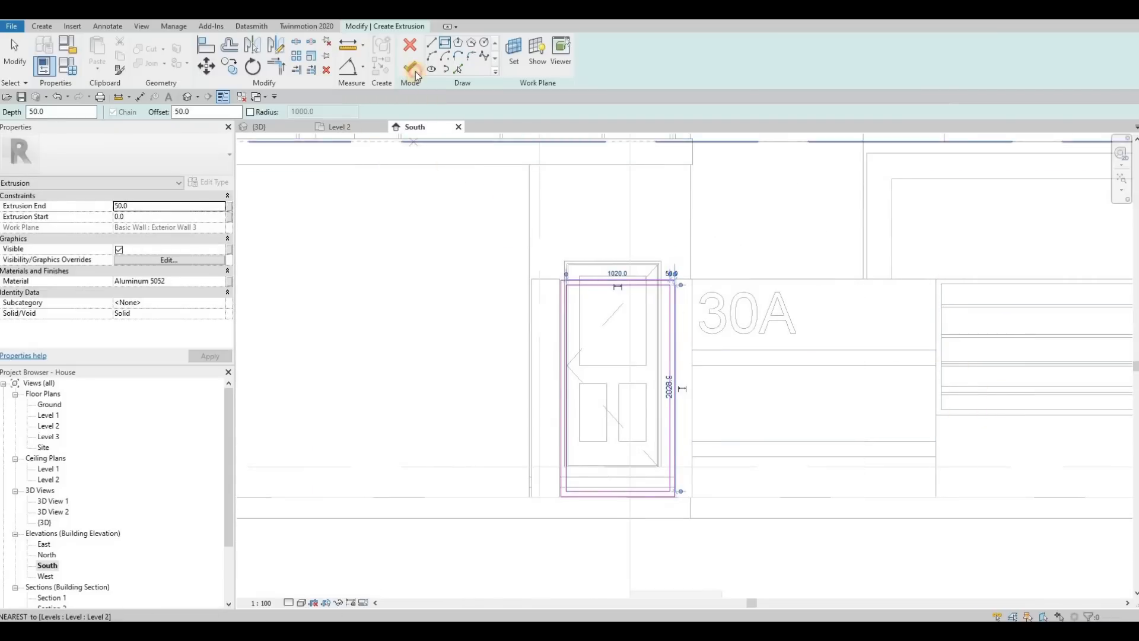
# Switch to the 3D view and make the gate frame extrusion run from -100 to 0, within the wall's thickness.
pyautogui.click(285, 126)
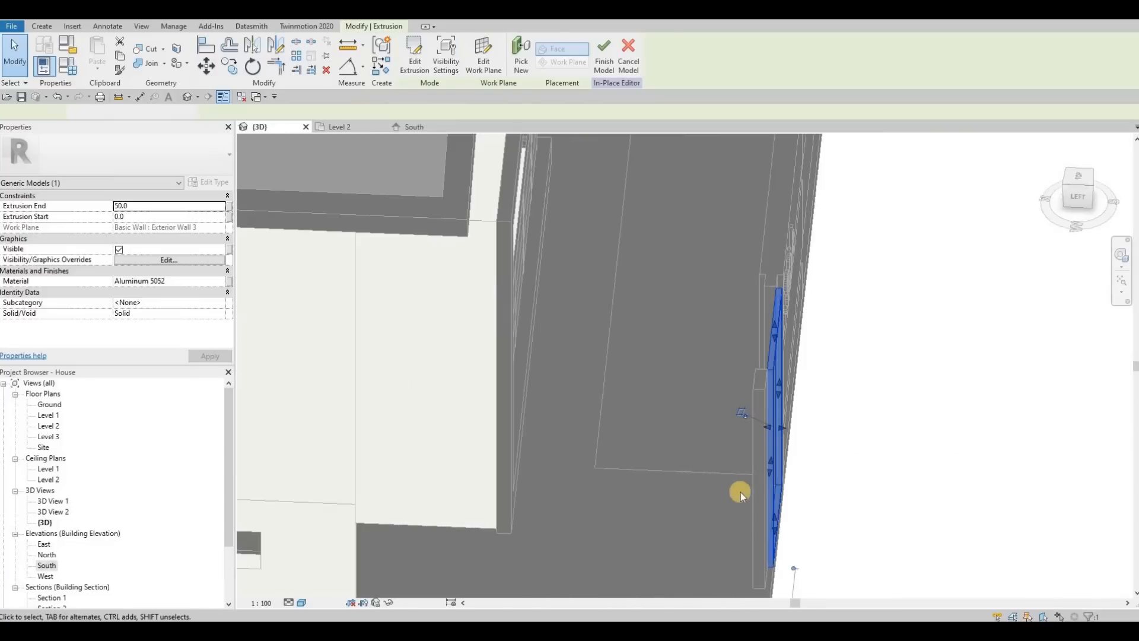
pyautogui.moveTo(750, 427); pyautogui.dragTo(492, 240)
pyautogui.scroll(2, 764, 442)
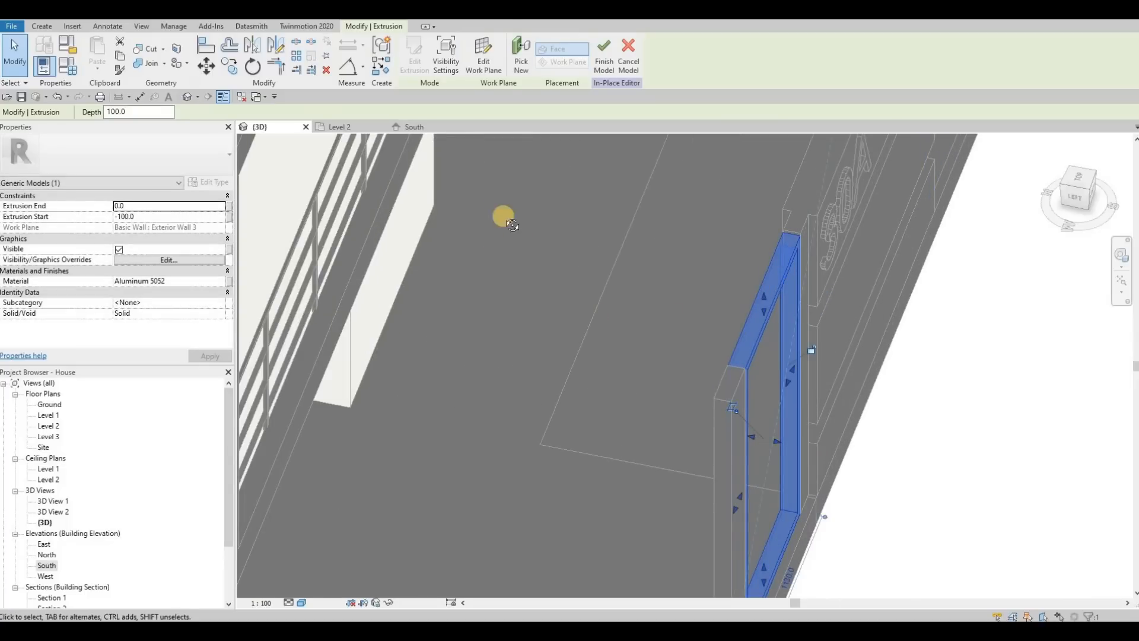
pyautogui.keyDown('shift'); pyautogui.moveTo(553, 263); pyautogui.dragTo(326, 136, button='middle'); pyautogui.keyUp('shift')
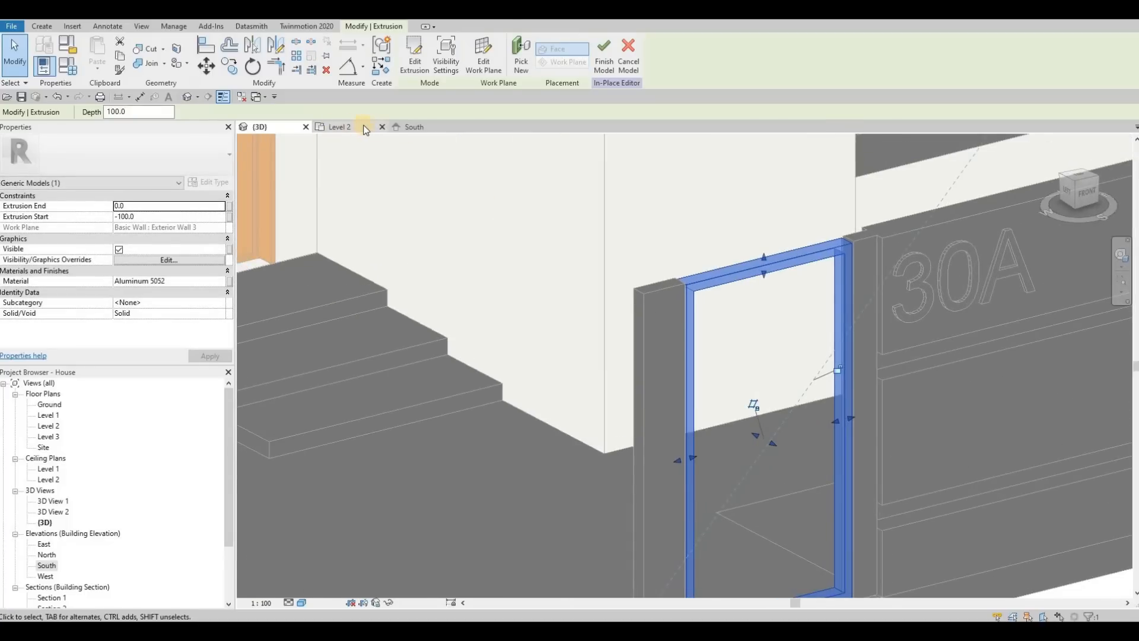
# Return to the South elevation and open the gate frame extrusion's sketch for editing.
pyautogui.click(407, 128)
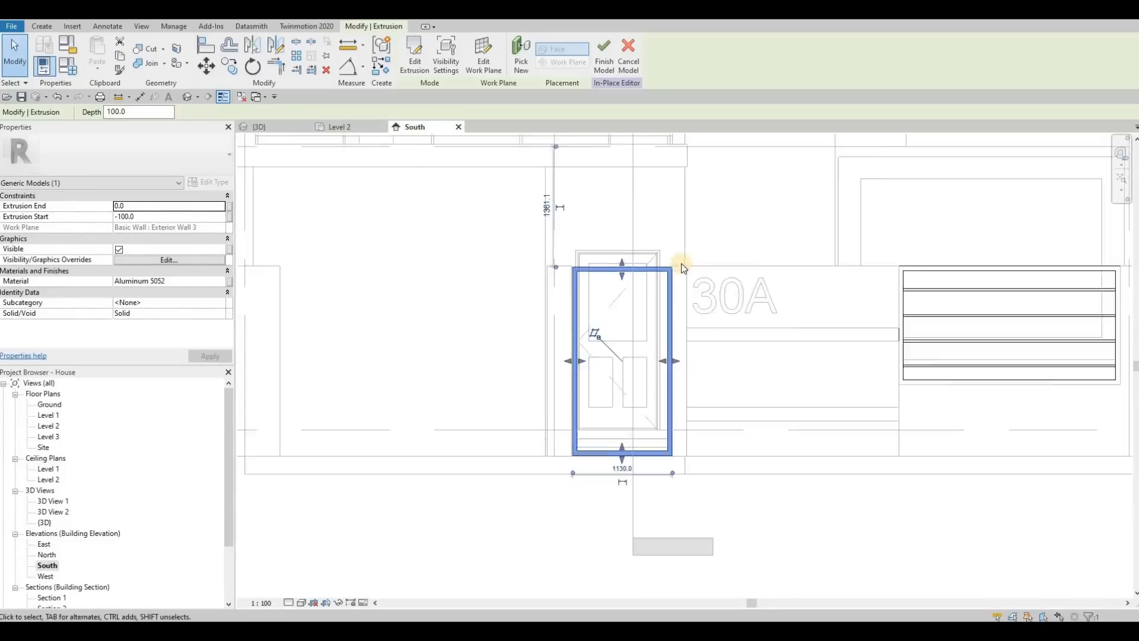
pyautogui.moveTo(525, 212); pyautogui.dragTo(595, 223, button='middle')
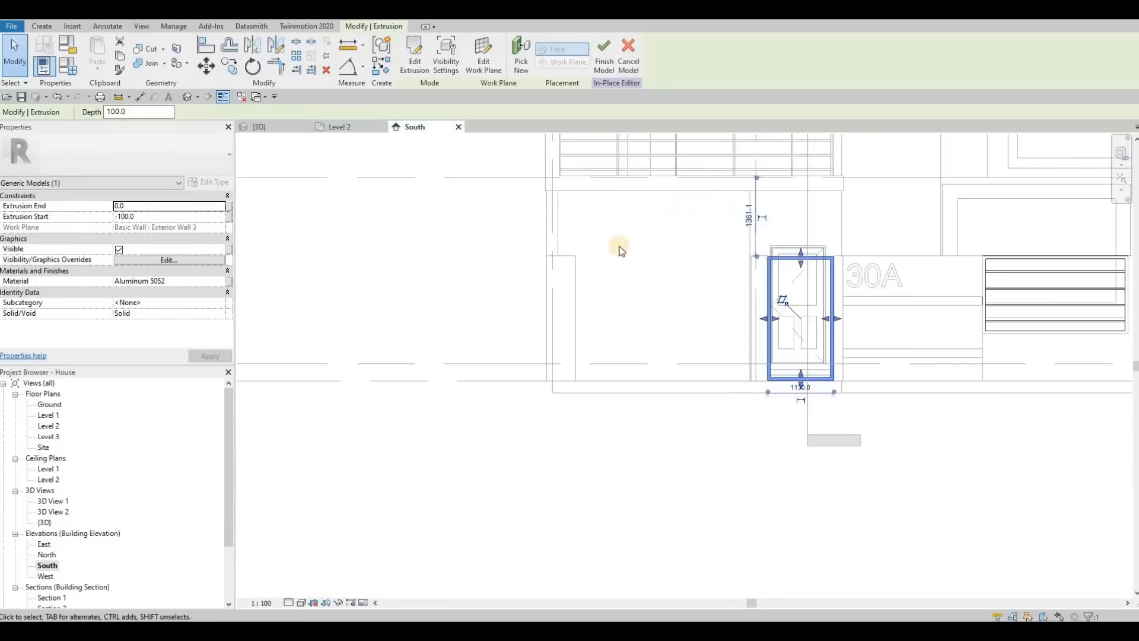
pyautogui.press('Escape')
pyautogui.press('Escape')
pyautogui.click(771, 273)
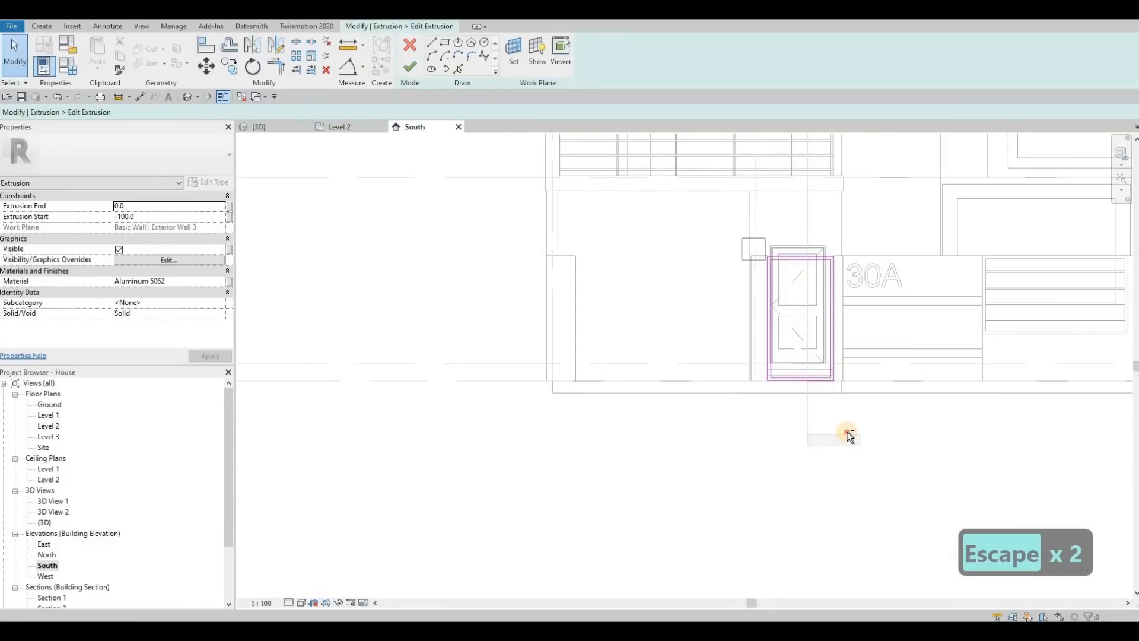
pyautogui.press('Escape')
pyautogui.press('Escape')
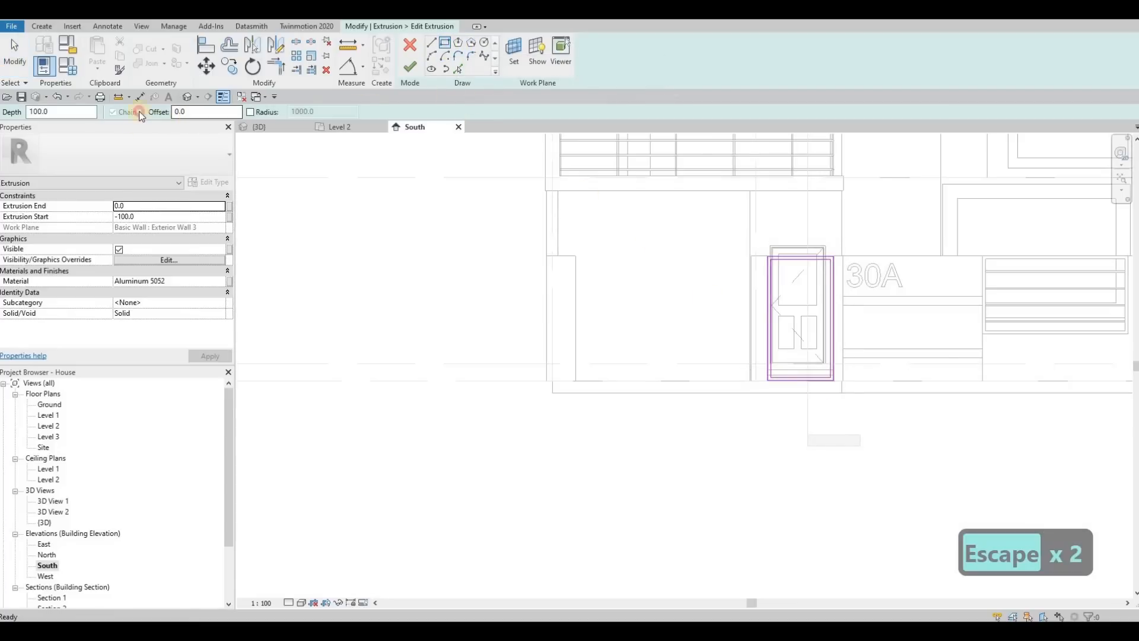
# Sketch a rectangle with an offset of 10 inside the wide opening beside the gate, from the wall top to the ground.
pyautogui.write('10')
pyautogui.press('Return')
pyautogui.click(754, 390)
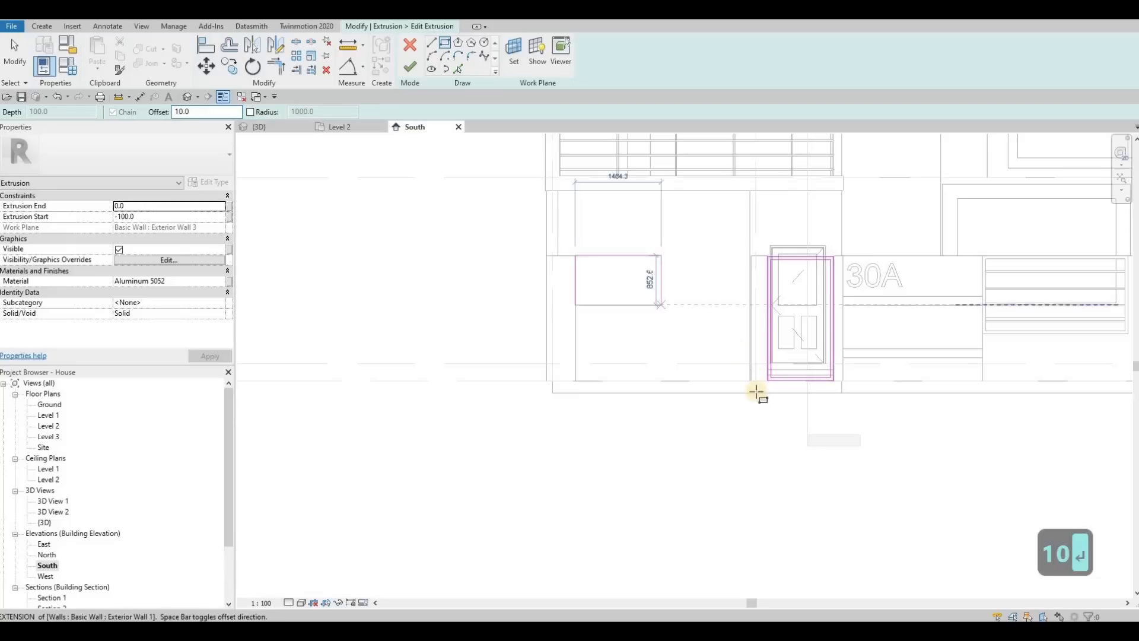
pyautogui.scroll(3, 752, 390)
pyautogui.scroll(1, 748, 393)
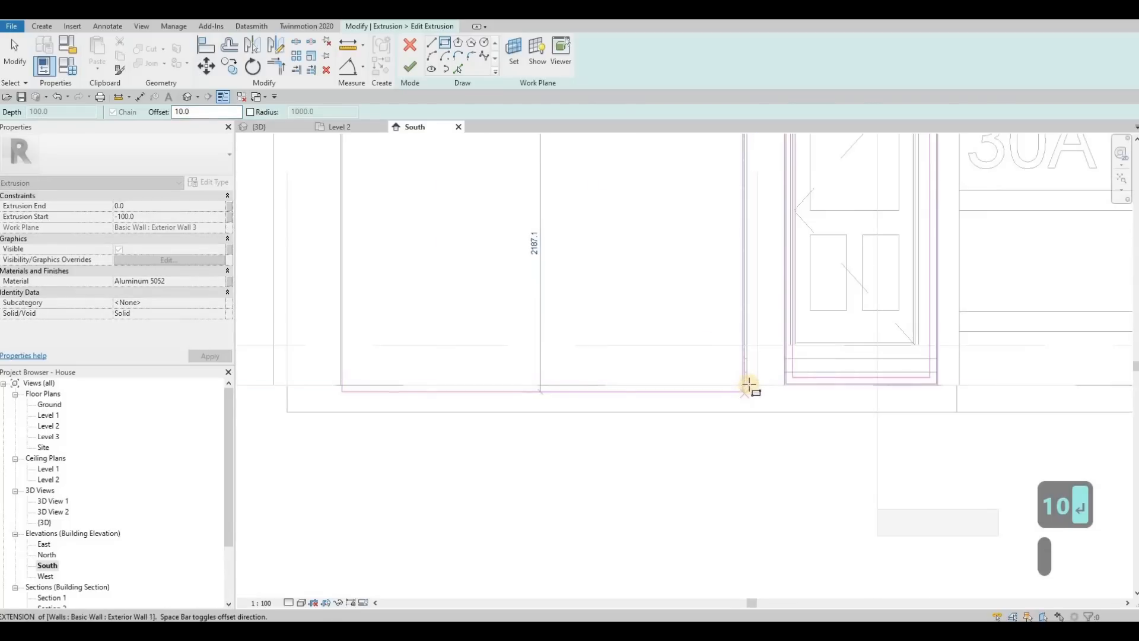
pyautogui.click(749, 387)
pyautogui.scroll(-3, 690, 344)
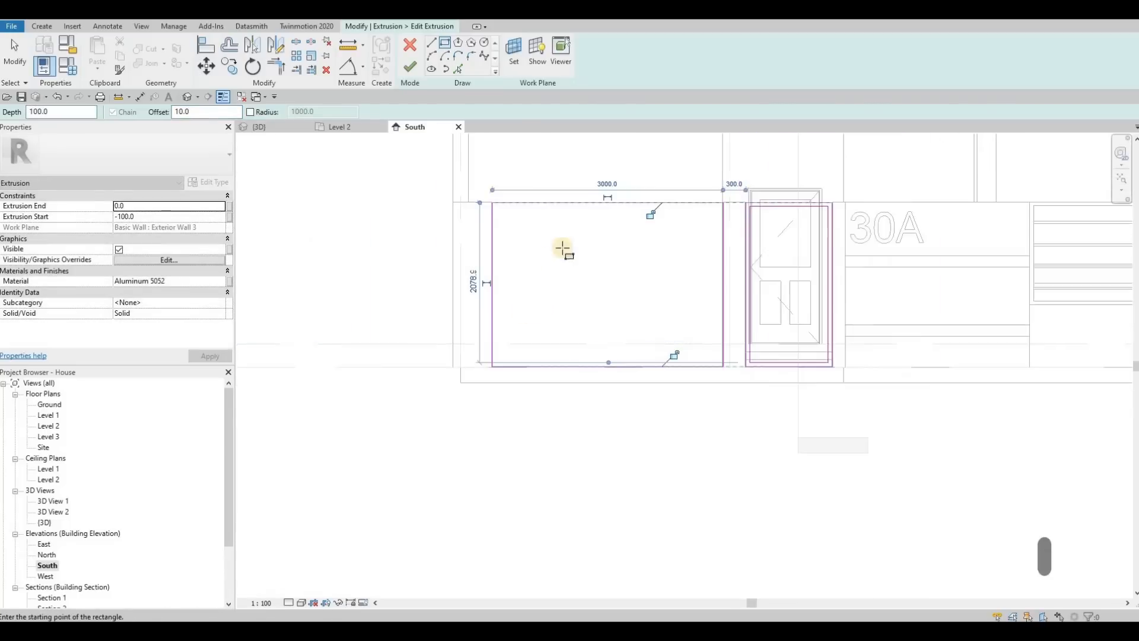
pyautogui.moveTo(562, 247); pyautogui.dragTo(583, 272, button='middle')
pyautogui.scroll(4, 818, 261)
pyautogui.scroll(1, 838, 254)
pyautogui.moveTo(838, 254); pyautogui.dragTo(824, 264, button='middle')
pyautogui.scroll(-1, 818, 281)
pyautogui.moveTo(783, 402); pyautogui.dragTo(809, 299, button='middle')
pyautogui.moveTo(717, 322); pyautogui.dragTo(728, 338, button='middle')
pyautogui.scroll(-1, 729, 338)
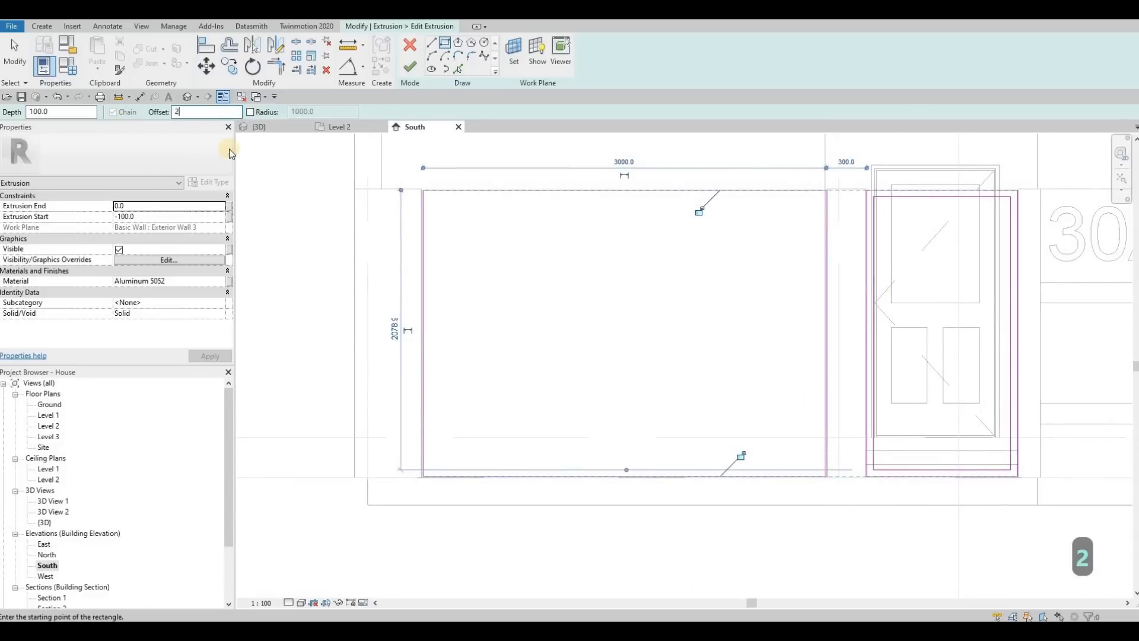
pyautogui.click(422, 190)
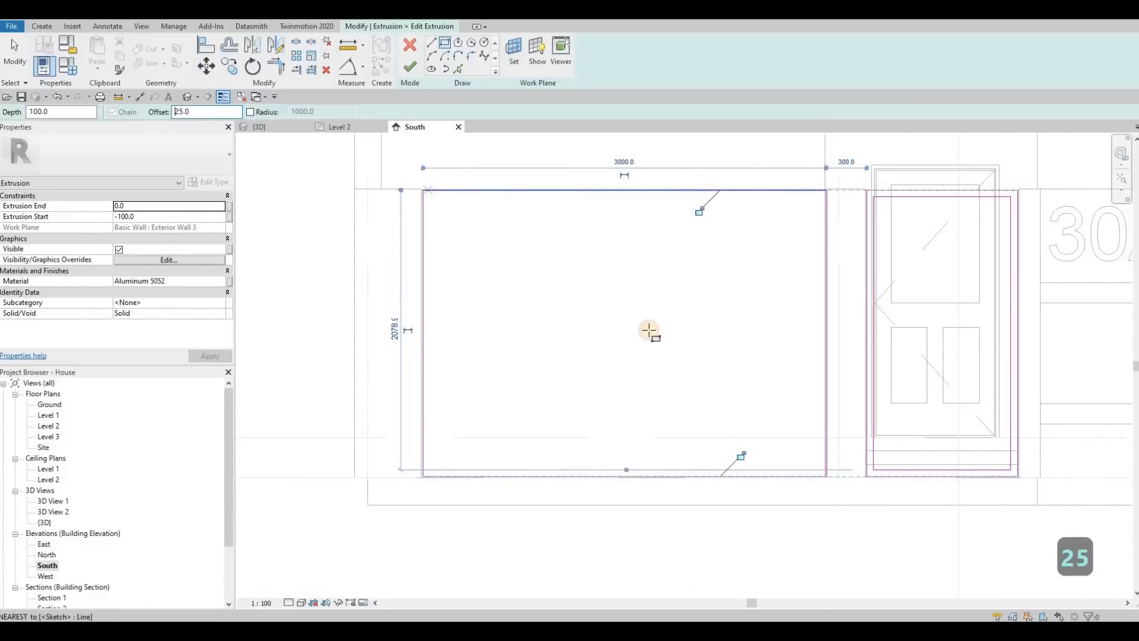
pyautogui.click(828, 442)
pyautogui.scroll(1, 357, 203)
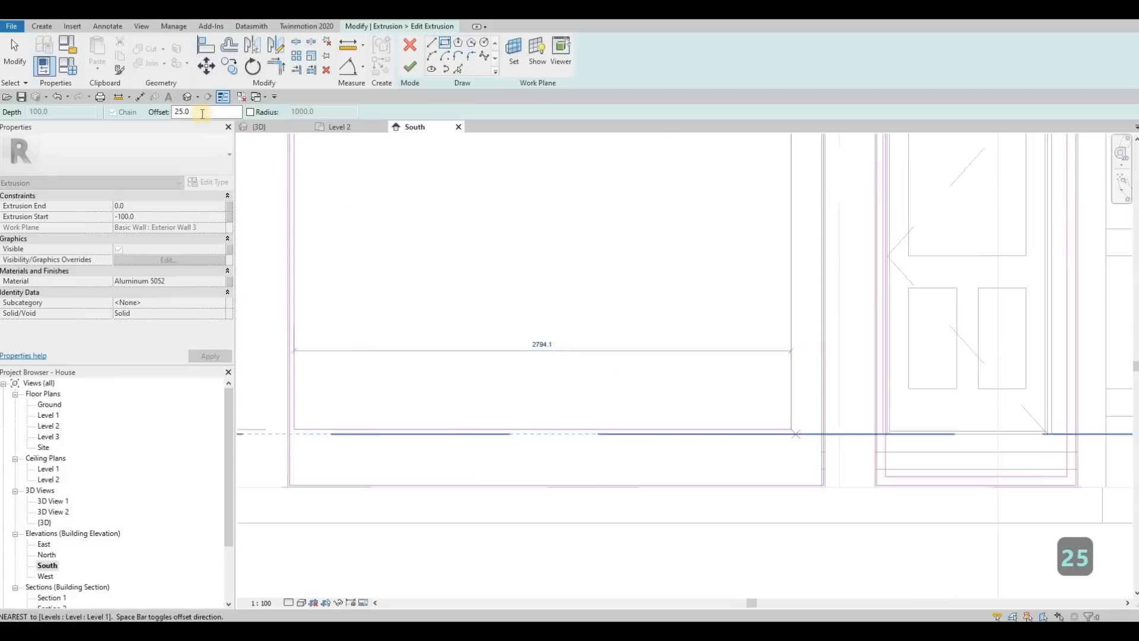
pyautogui.scroll(-1, 358, 203)
pyautogui.press('Escape')
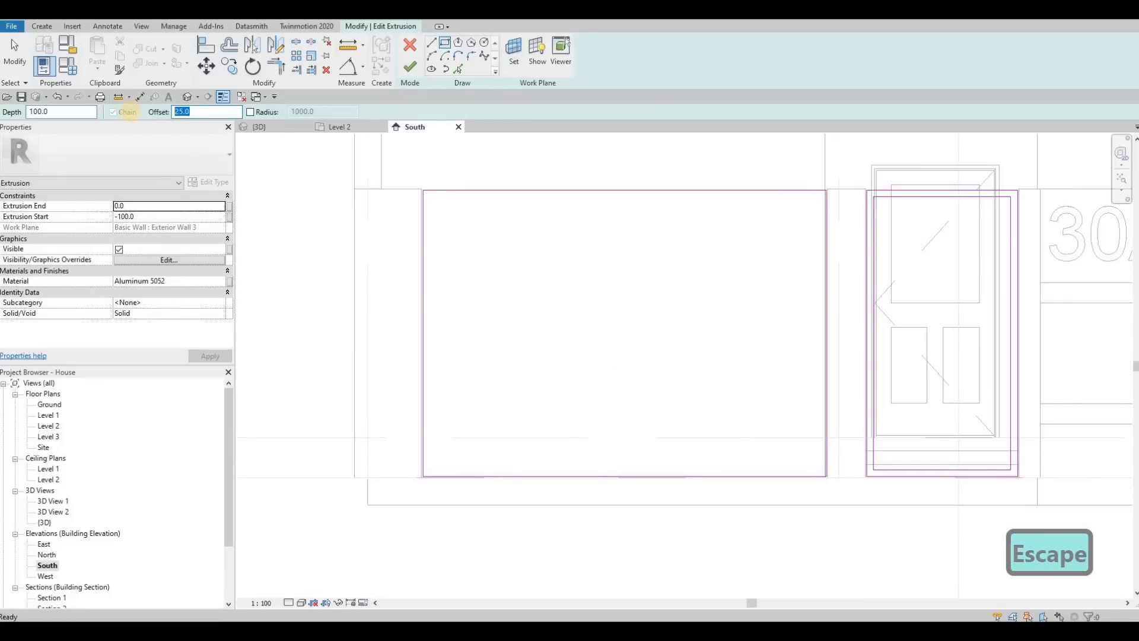
# Sketch an inner rectangle with an offset of 50 inside the wide opening's outline and finish editing the extrusion.
pyautogui.write('50')
pyautogui.click(425, 193)
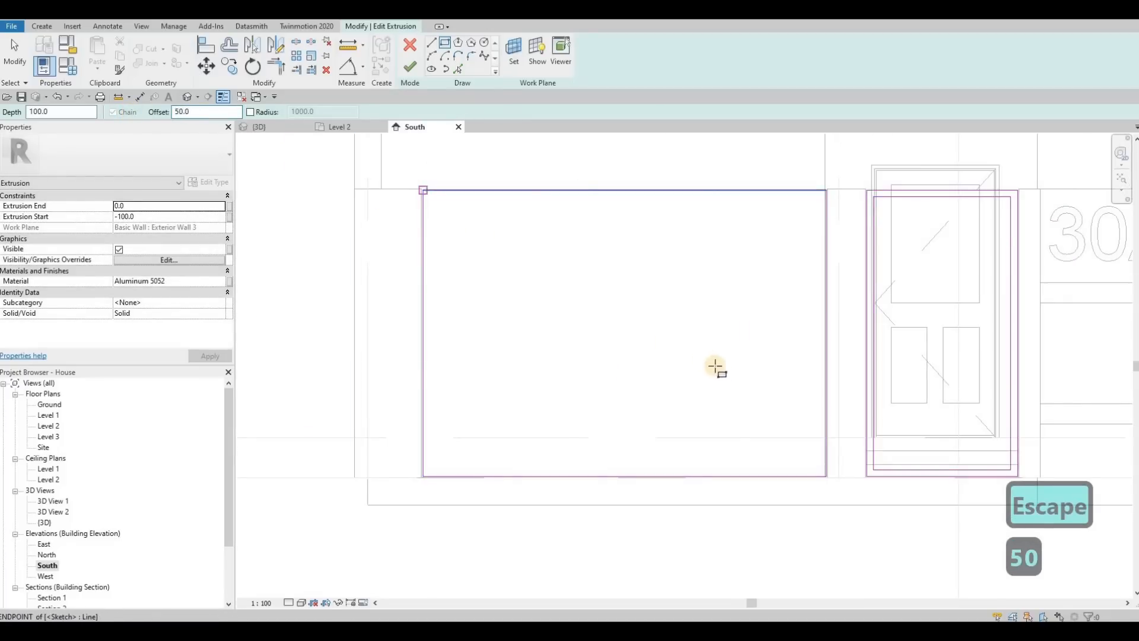
pyautogui.scroll(1, 822, 479)
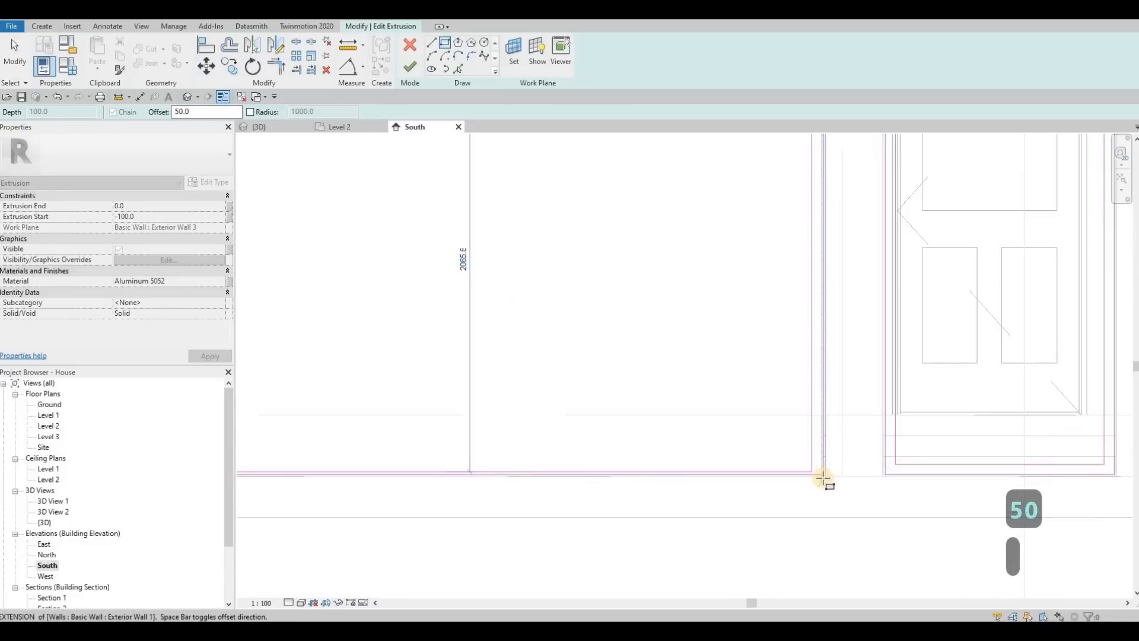
pyautogui.click(823, 476)
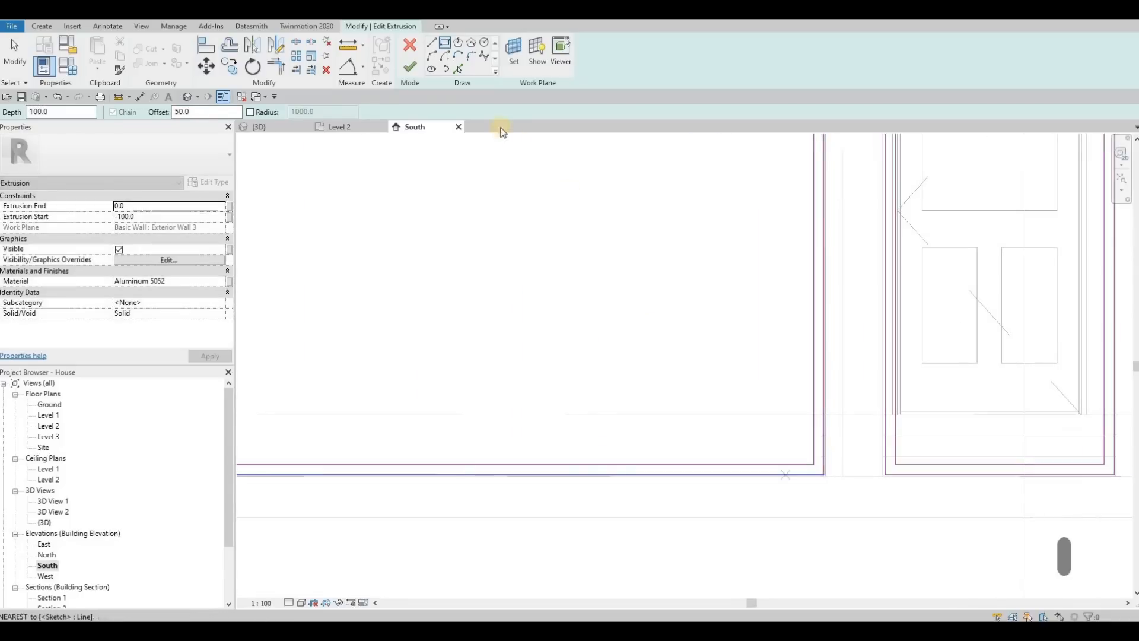
pyautogui.click(410, 68)
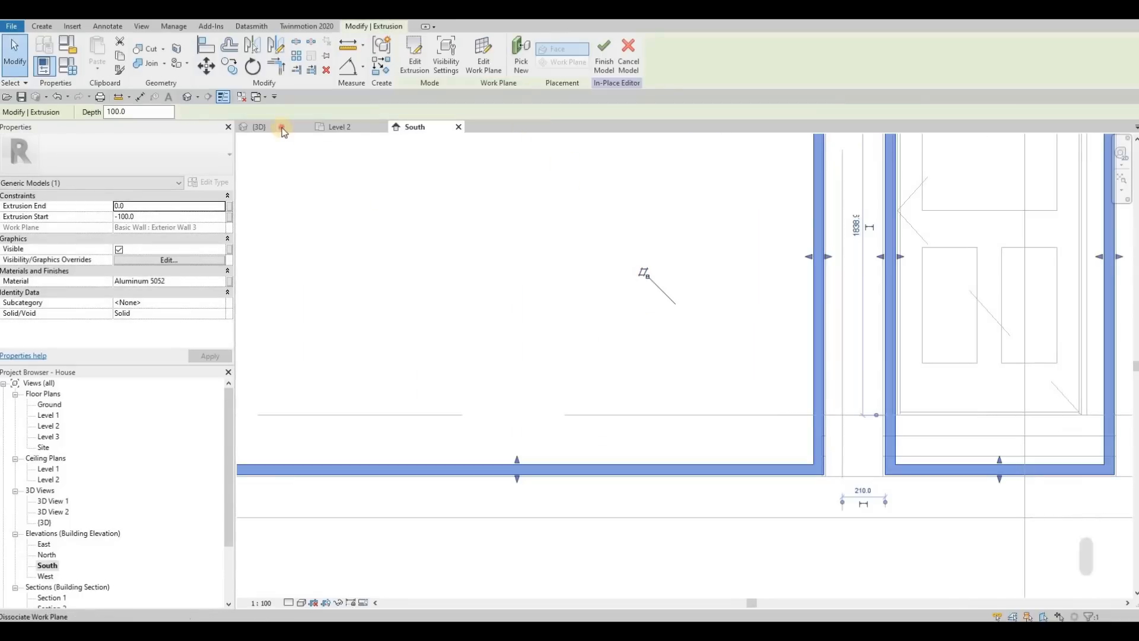
# Examine the fit of both aluminium frames in their wall openings from several angles in the 3D view.
pyautogui.click(264, 127)
pyautogui.keyDown('shift'); pyautogui.moveTo(818, 344); pyautogui.dragTo(768, 297, button='middle'); pyautogui.keyUp('shift')
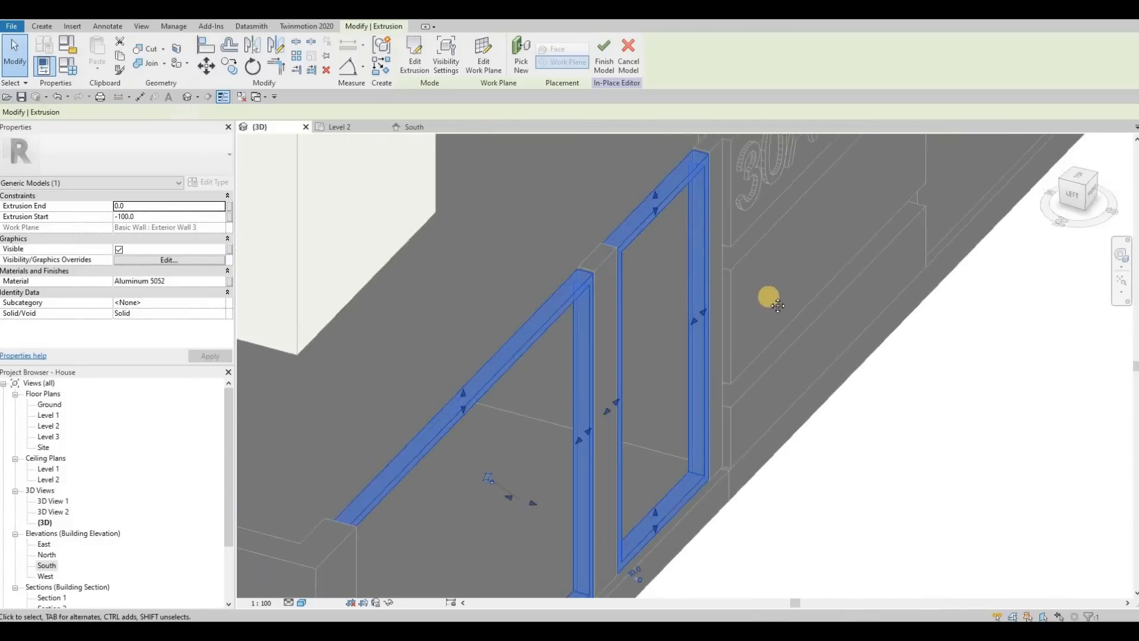
pyautogui.scroll(-2, 766, 296)
pyautogui.moveTo(668, 295)
pyautogui.keyDown('shift'); pyautogui.mouseDown(button='middle')
pyautogui.moveTo(715, 330)
pyautogui.moveTo(688, 295)
pyautogui.mouseUp(button='middle'); pyautogui.keyUp('shift')
pyautogui.keyDown('shift'); pyautogui.moveTo(614, 240); pyautogui.dragTo(640, 309, button='middle'); pyautogui.keyUp('shift')
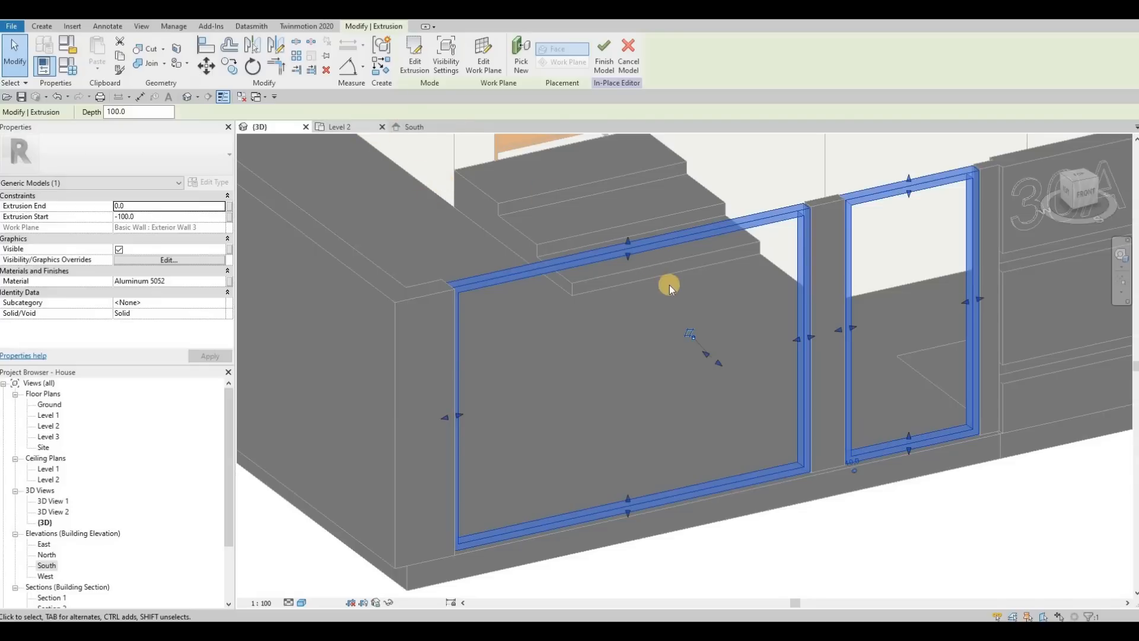
pyautogui.scroll(-3, 753, 370)
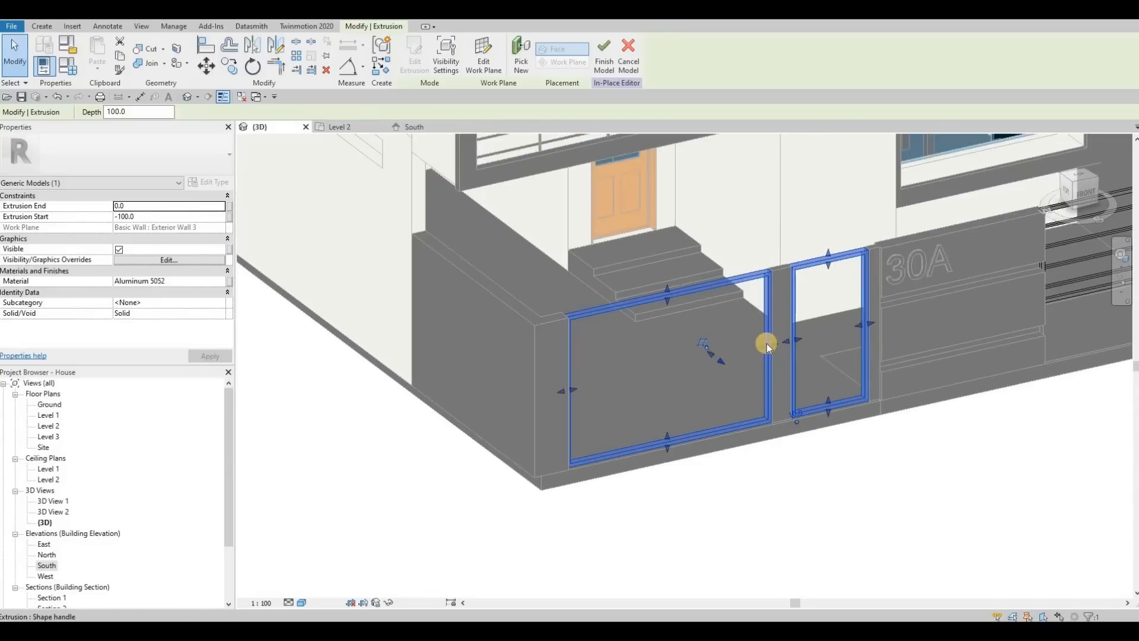
pyautogui.keyDown('shift'); pyautogui.moveTo(648, 301); pyautogui.dragTo(638, 363, button='middle'); pyautogui.keyUp('shift')
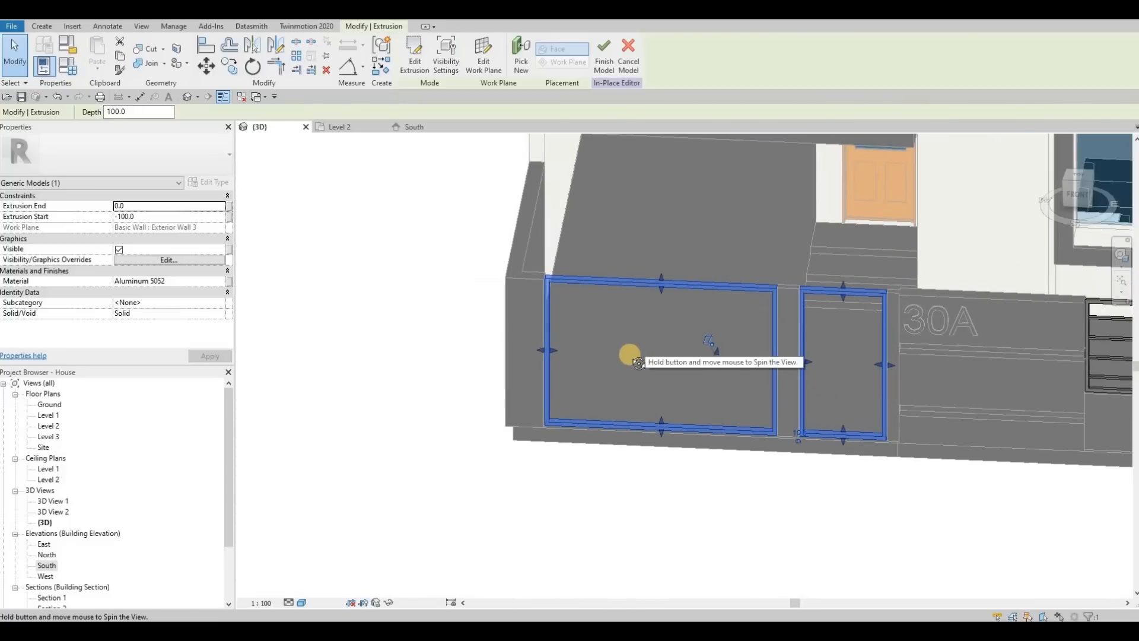
pyautogui.keyDown('shift'); pyautogui.moveTo(575, 348); pyautogui.dragTo(748, 321, button='middle'); pyautogui.keyUp('shift')
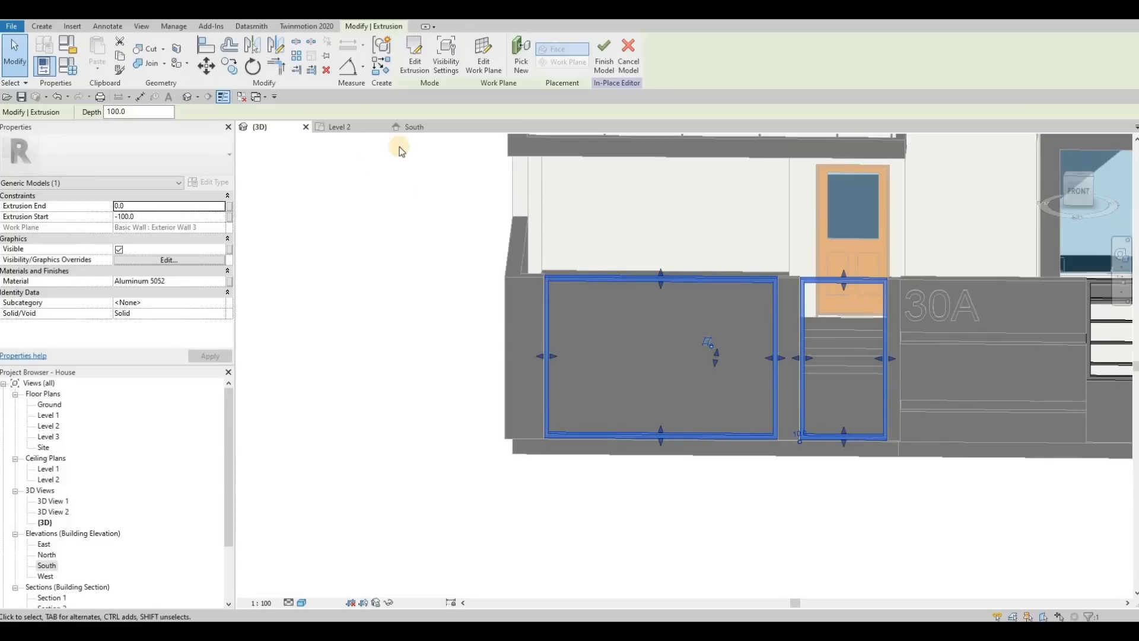
# Start a new extrusion in the South elevation and pick the wide frame's face as its work plane.
pyautogui.hotkey('ctrl', 'Tab')
pyautogui.moveTo(587, 274); pyautogui.dragTo(644, 352, button='middle')
pyautogui.scroll(-3, 644, 352)
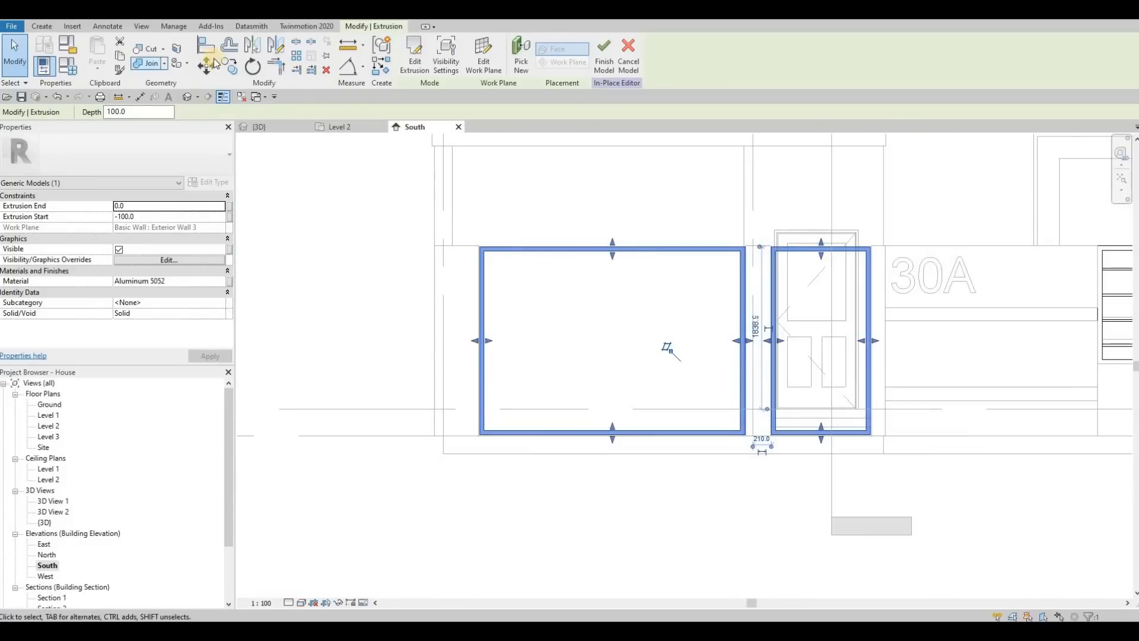
pyautogui.click(43, 27)
pyautogui.click(99, 54)
pyautogui.scroll(1, 511, 180)
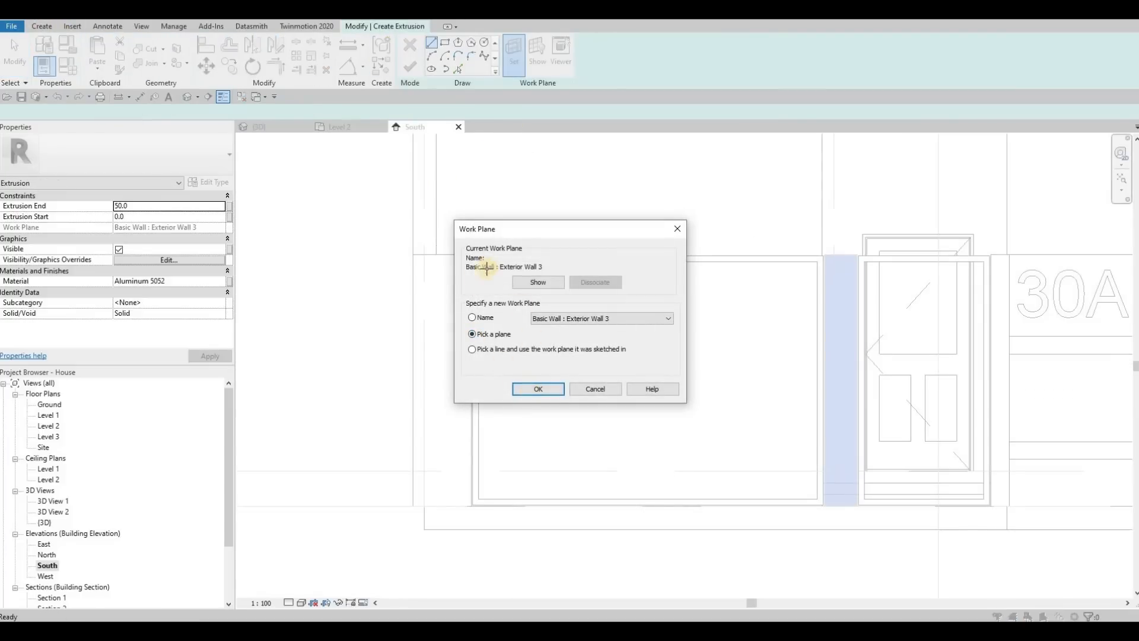
pyautogui.scroll(4, 465, 289)
pyautogui.click(472, 262)
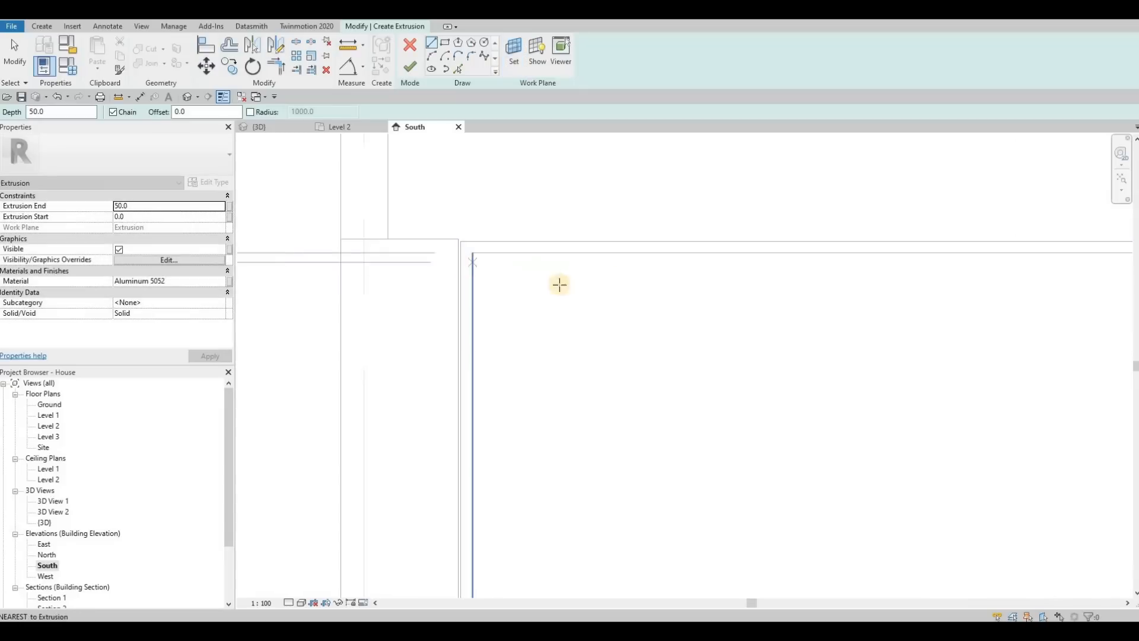
pyautogui.scroll(-3, 560, 285)
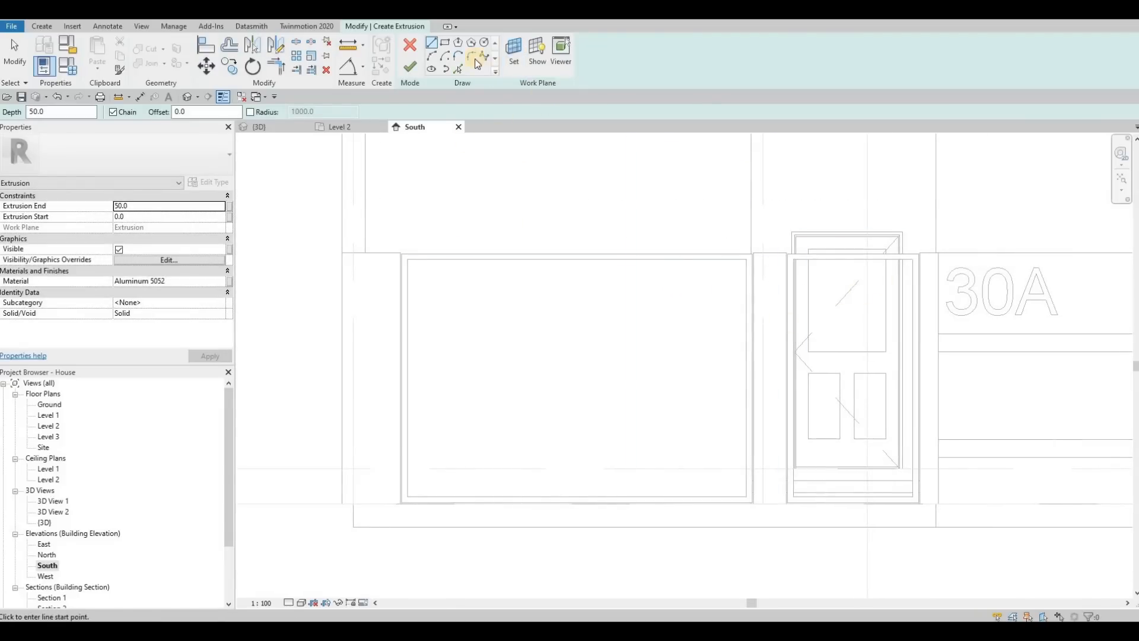
# Sketch a thin horizontal rectangle across the full inside width of the wide frame, just below its upper bar.
pyautogui.click(449, 43)
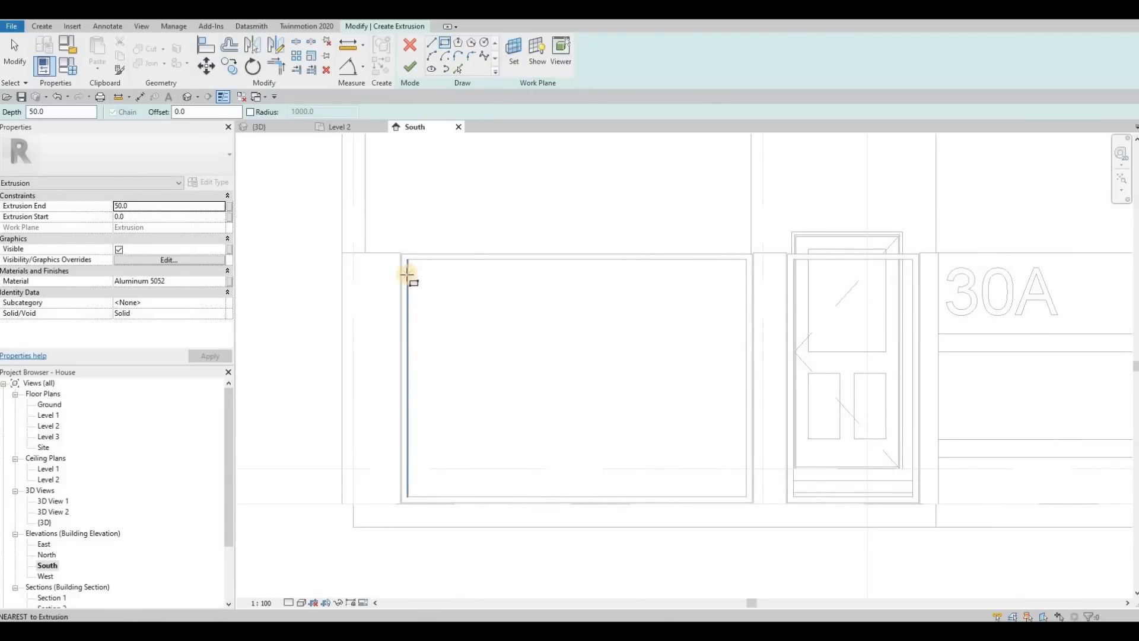
pyautogui.click(749, 275)
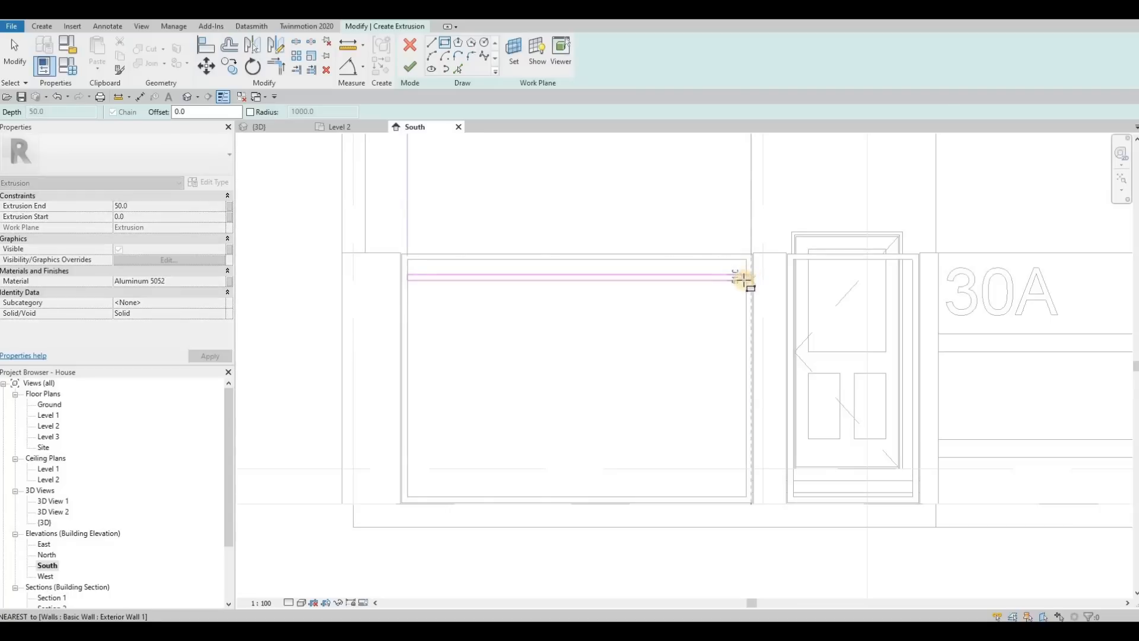
pyautogui.press('Escape')
pyautogui.press('Escape')
# Set the thin rectangle's height to 25 by repositioning its upper line.
pyautogui.click(634, 275)
pyautogui.scroll(3, 388, 276)
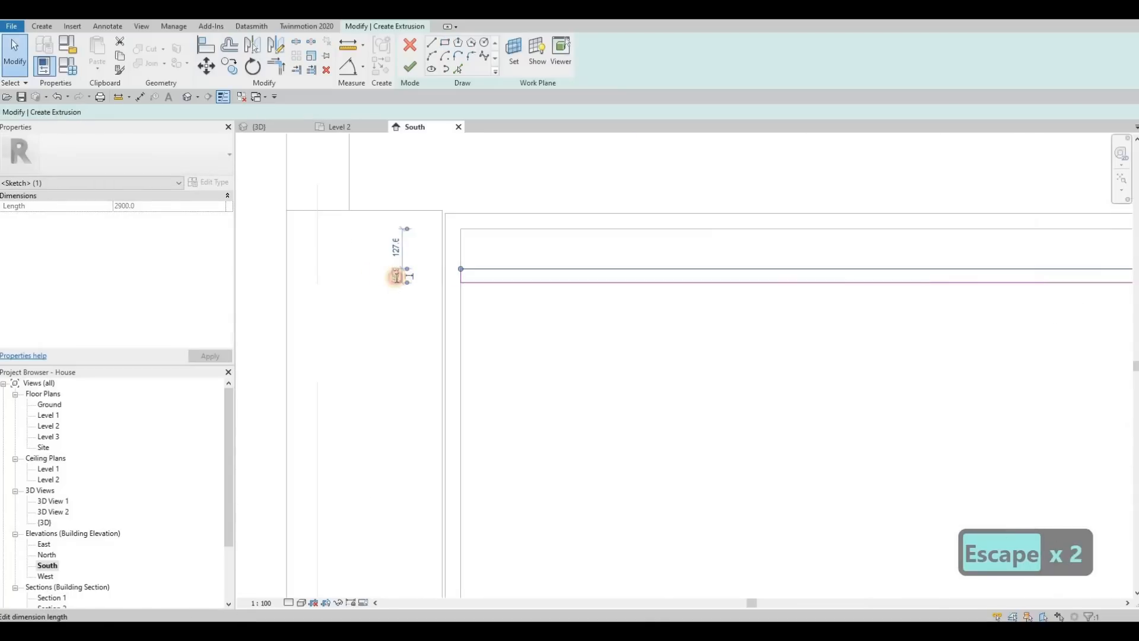
pyautogui.write('25')
pyautogui.press('Return')
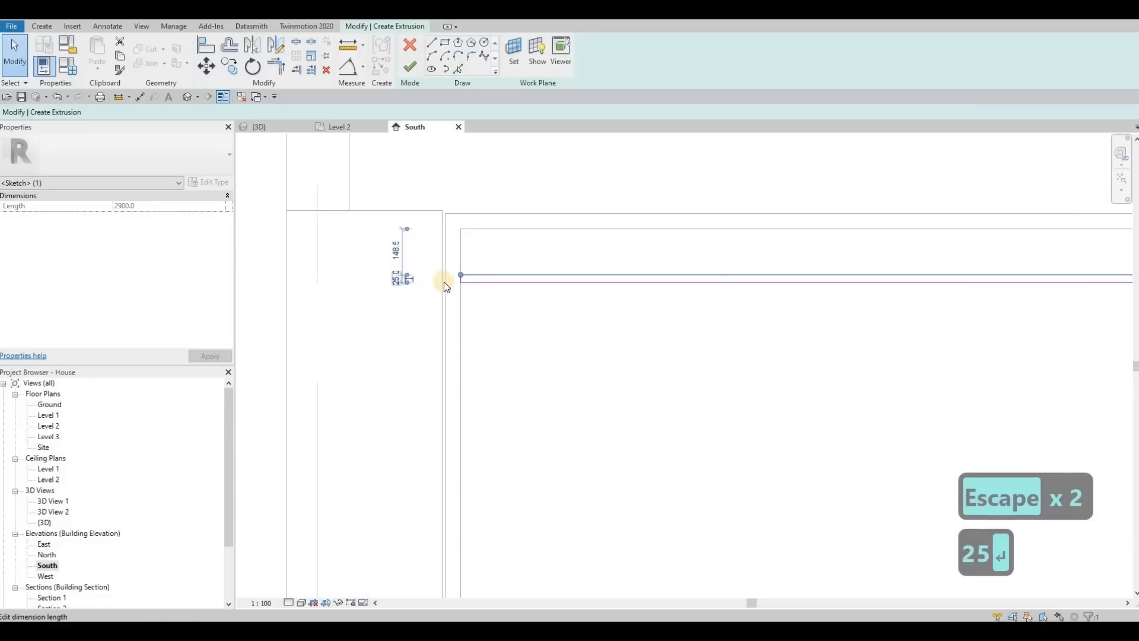
# Nudge the whole thin bar rectangle slightly downward inside the wide frame.
pyautogui.scroll(-4, 588, 302)
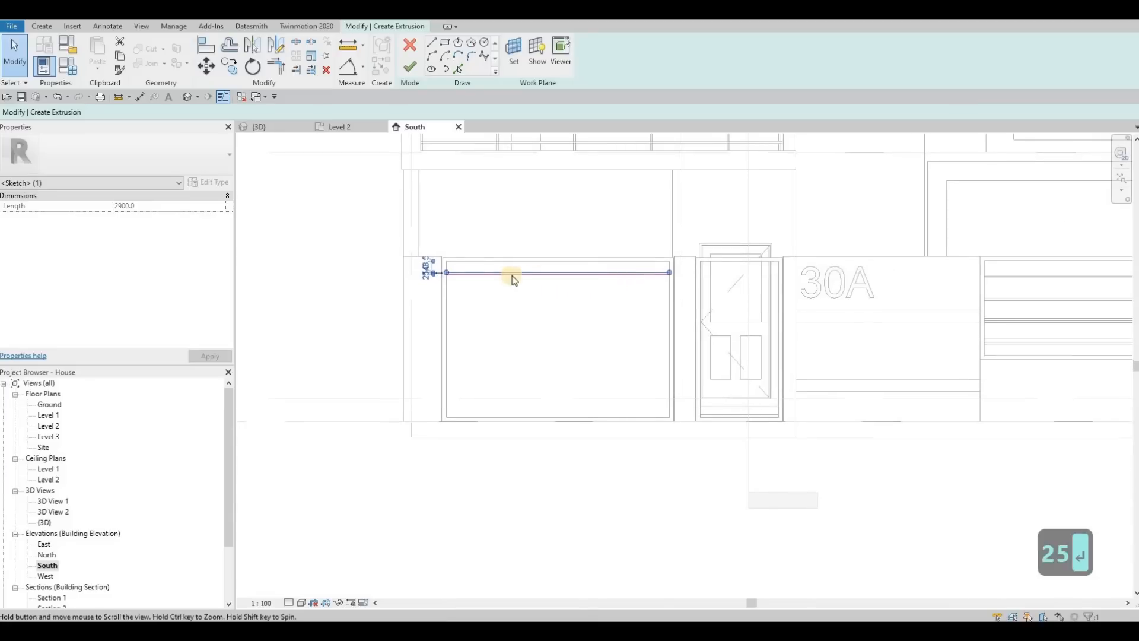
pyautogui.press('Escape')
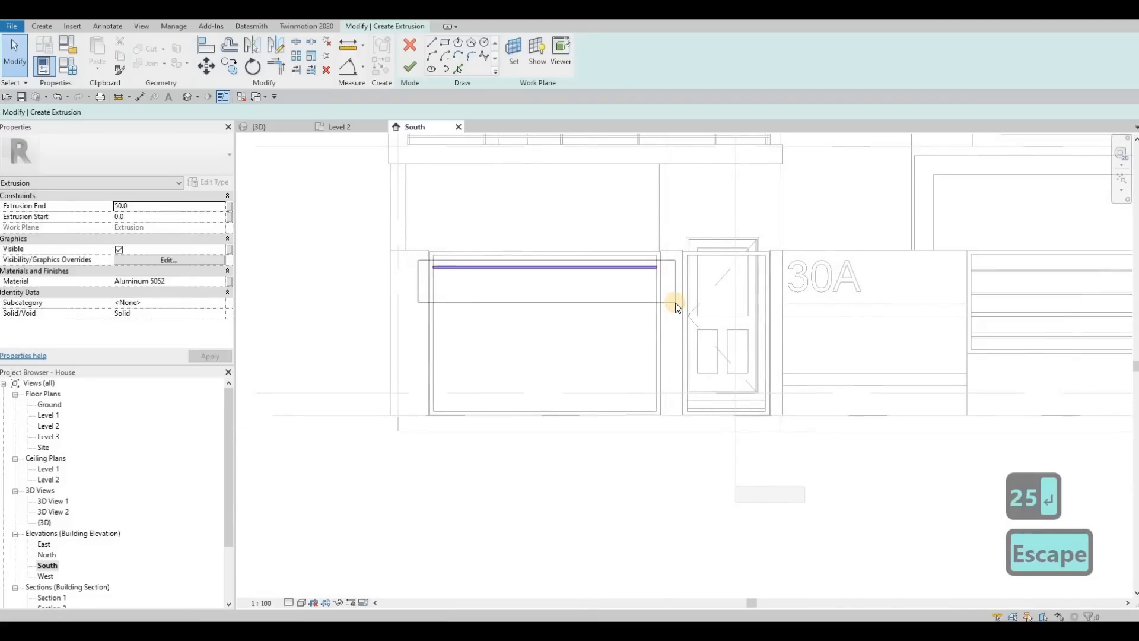
pyautogui.click(675, 302)
pyautogui.press('Down')
pyautogui.press('Down')
pyautogui.press('Down')
pyautogui.press('Down')
pyautogui.press('Down')
pyautogui.press('Down')
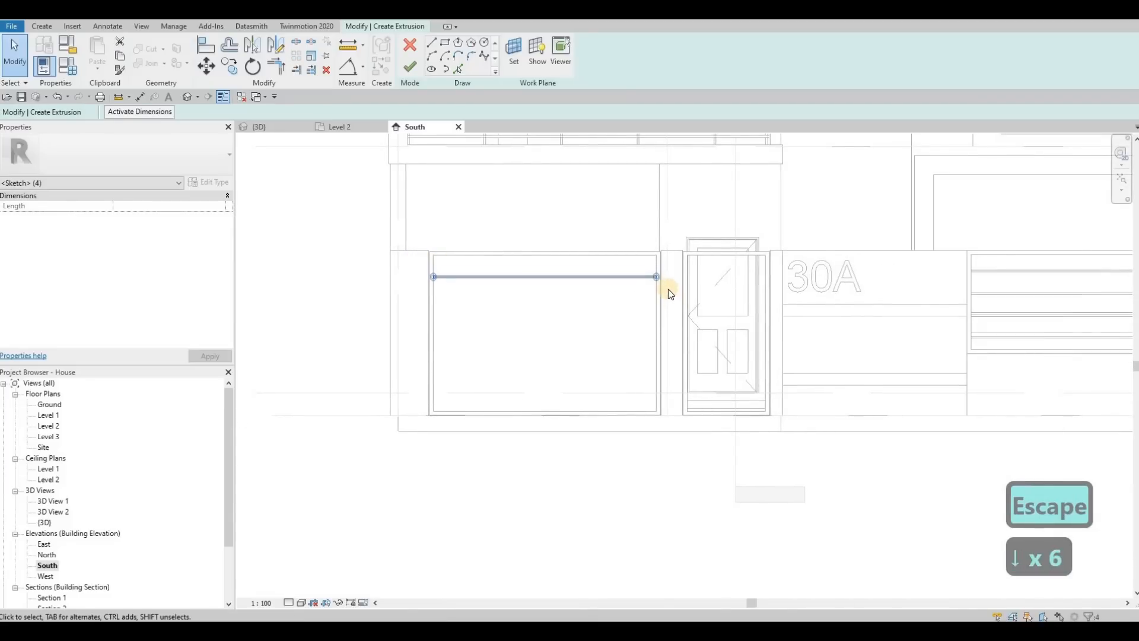
pyautogui.press('Escape')
# Sketch a matching thin rectangle, 1020 long, across the inside of the entrance frame, level with the wide frame's bar.
pyautogui.click(445, 43)
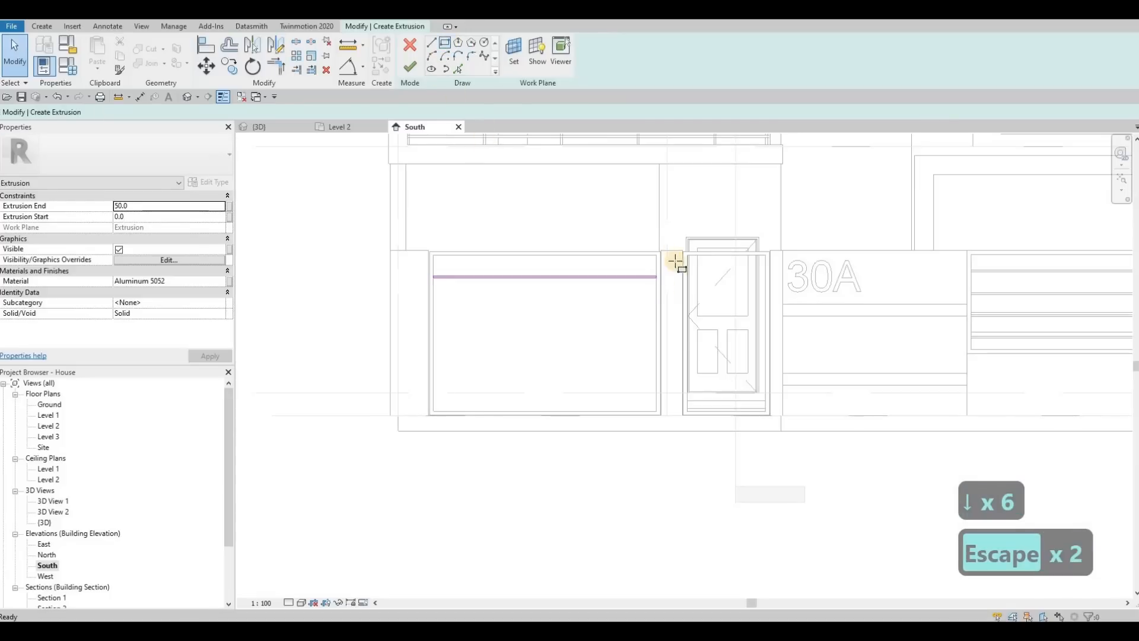
pyautogui.scroll(2, 665, 278)
pyautogui.scroll(1, 713, 291)
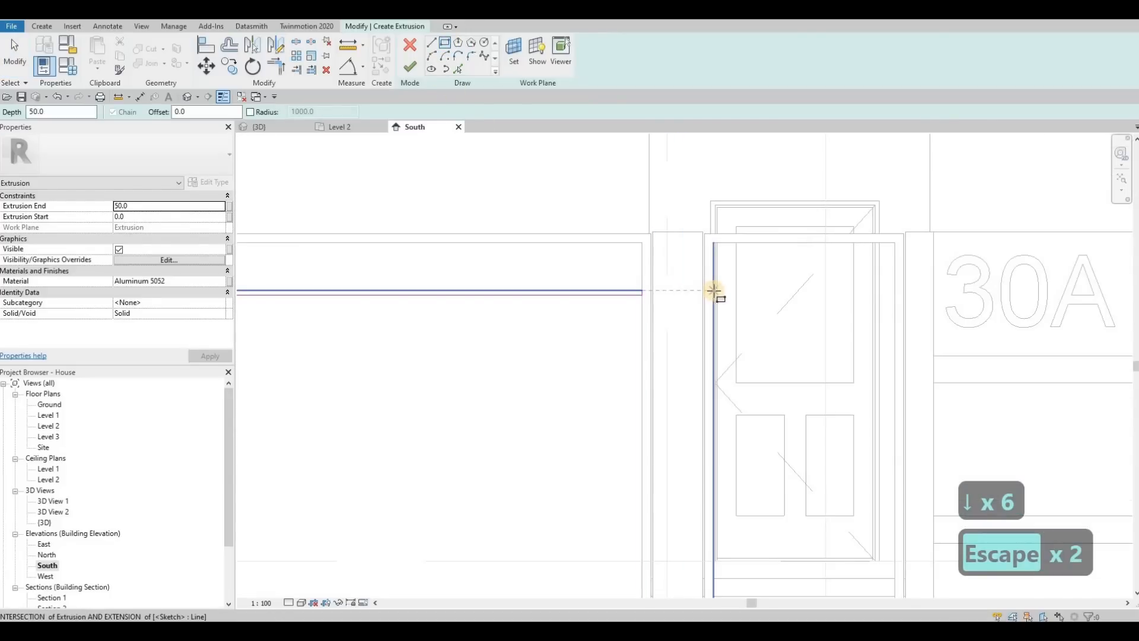
pyautogui.click(860, 296)
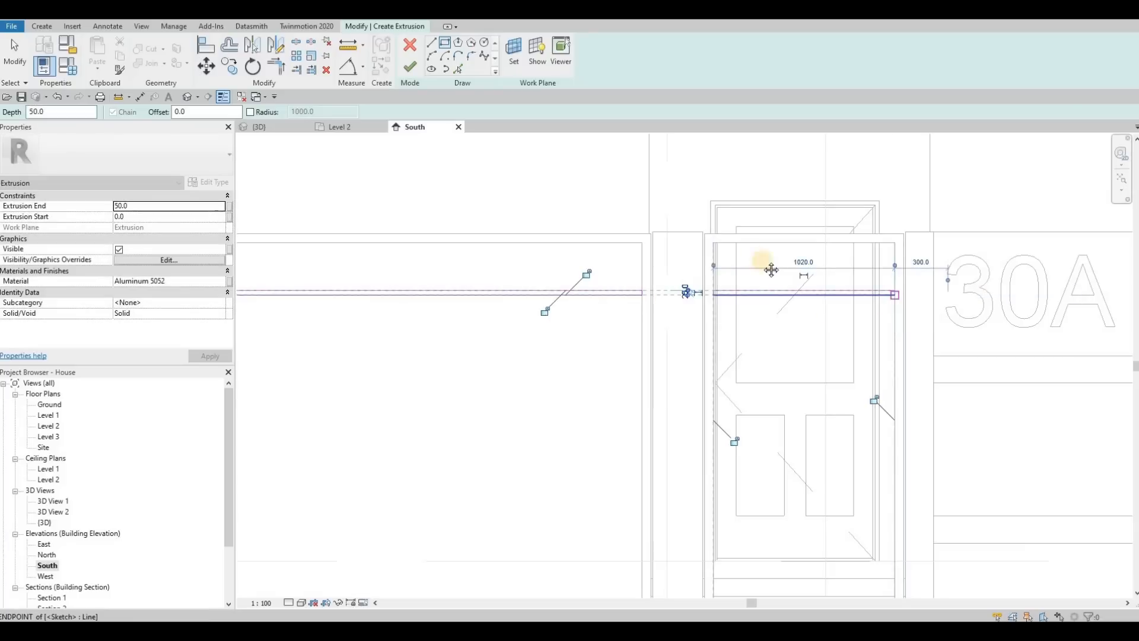
pyautogui.press('Escape')
pyautogui.scroll(-2, 692, 288)
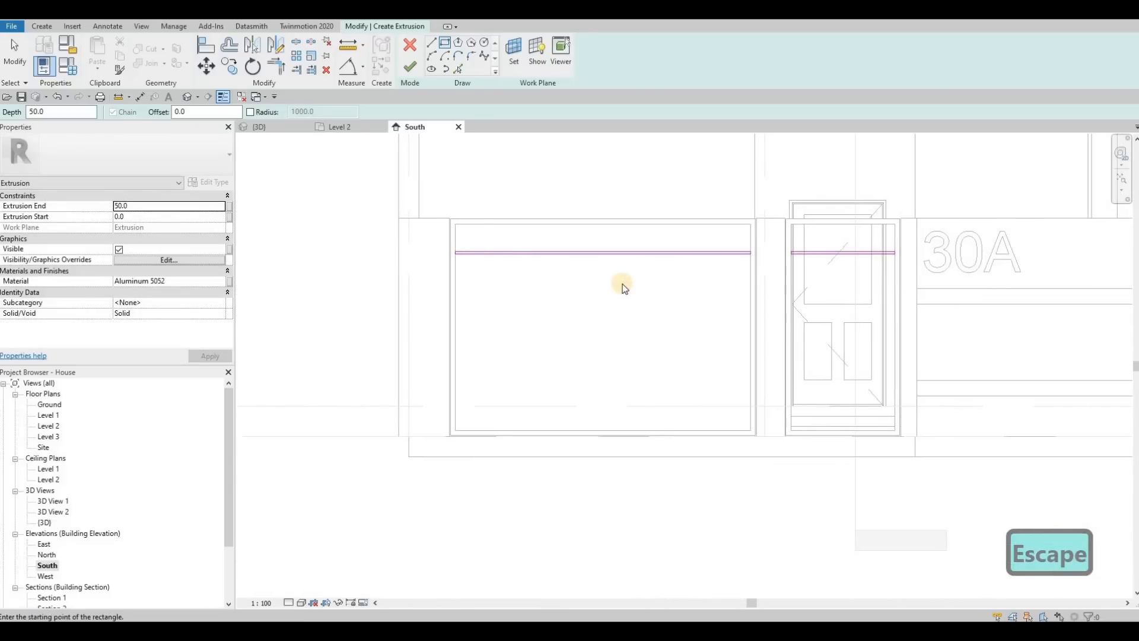
pyautogui.scroll(-1, 646, 286)
pyautogui.press('Escape')
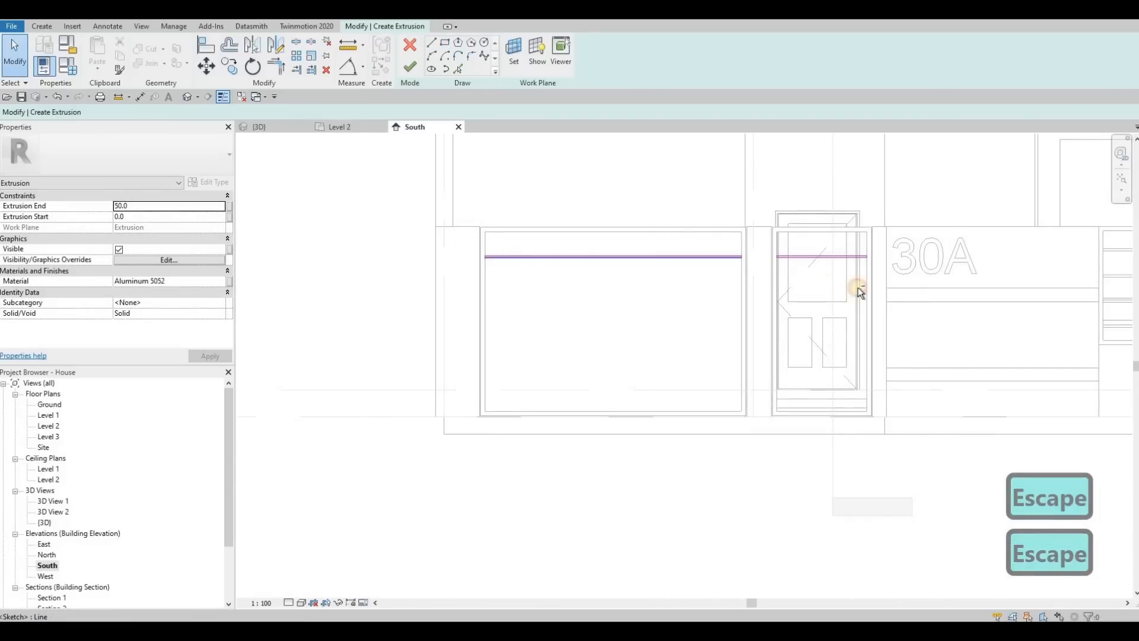
# Copy both thin bar rectangles downward five times at even spacing to fill the wide frame and the entrance frame.
pyautogui.moveTo(449, 244); pyautogui.dragTo(895, 292)
pyautogui.press('c')
pyautogui.press('o')
pyautogui.click(486, 231)
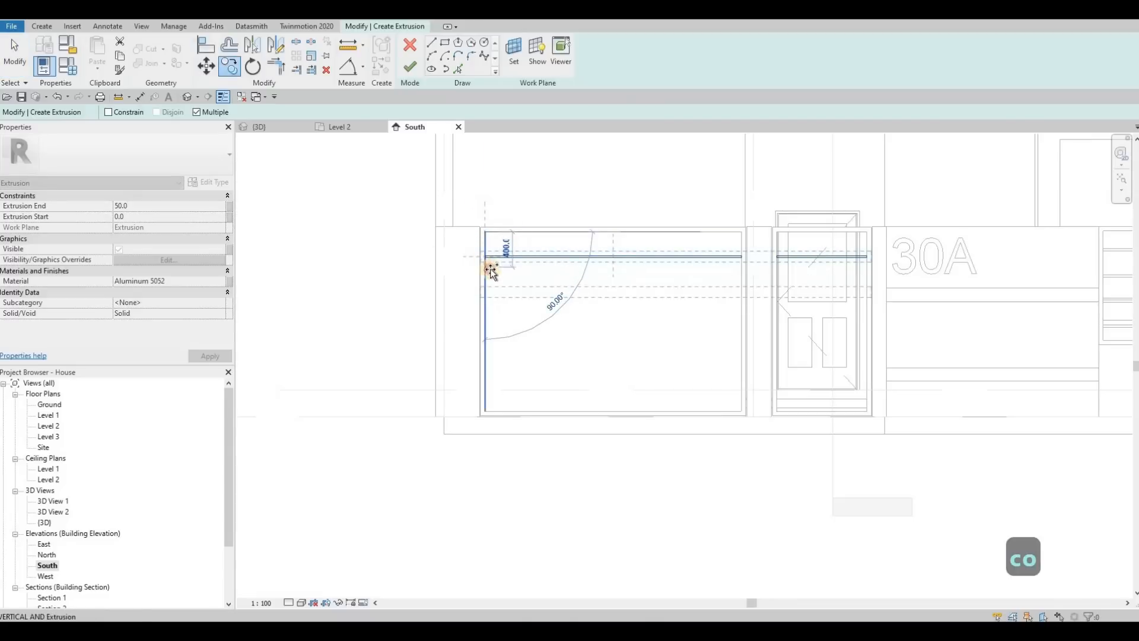
pyautogui.click(484, 261)
pyautogui.click(485, 287)
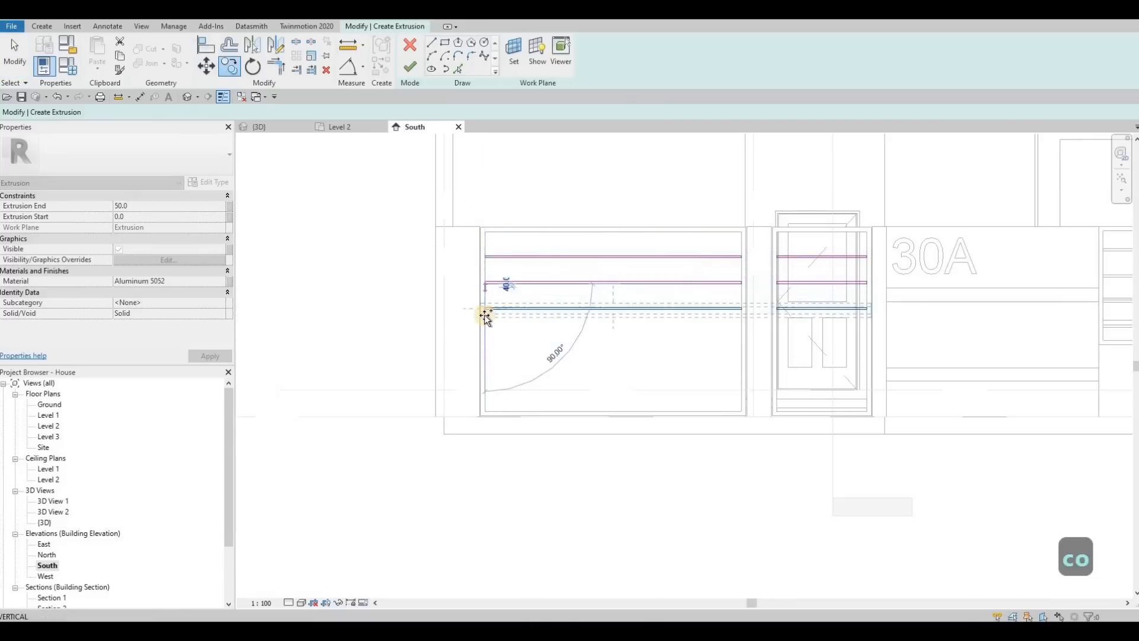
pyautogui.click(485, 314)
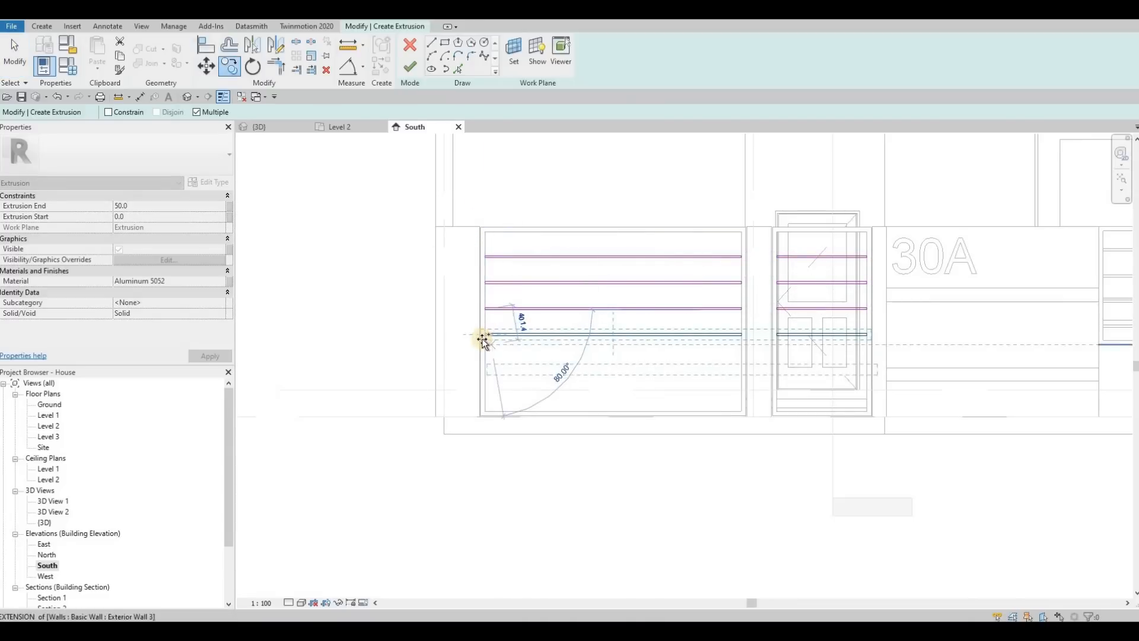
pyautogui.click(485, 339)
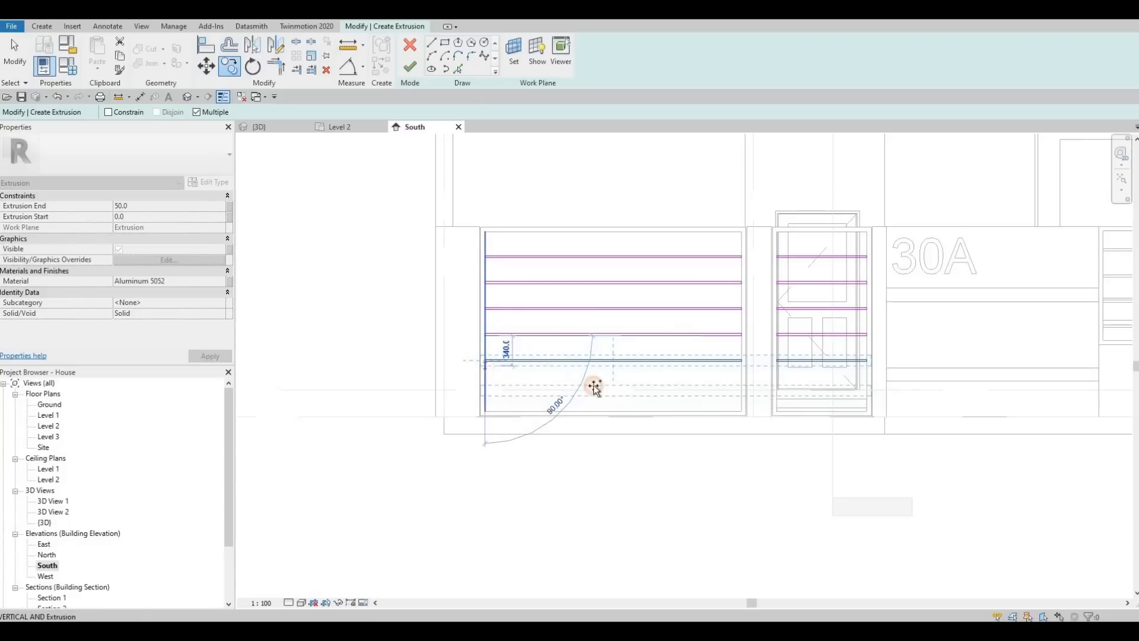
pyautogui.click(647, 375)
pyautogui.press('Escape')
pyautogui.press('Escape')
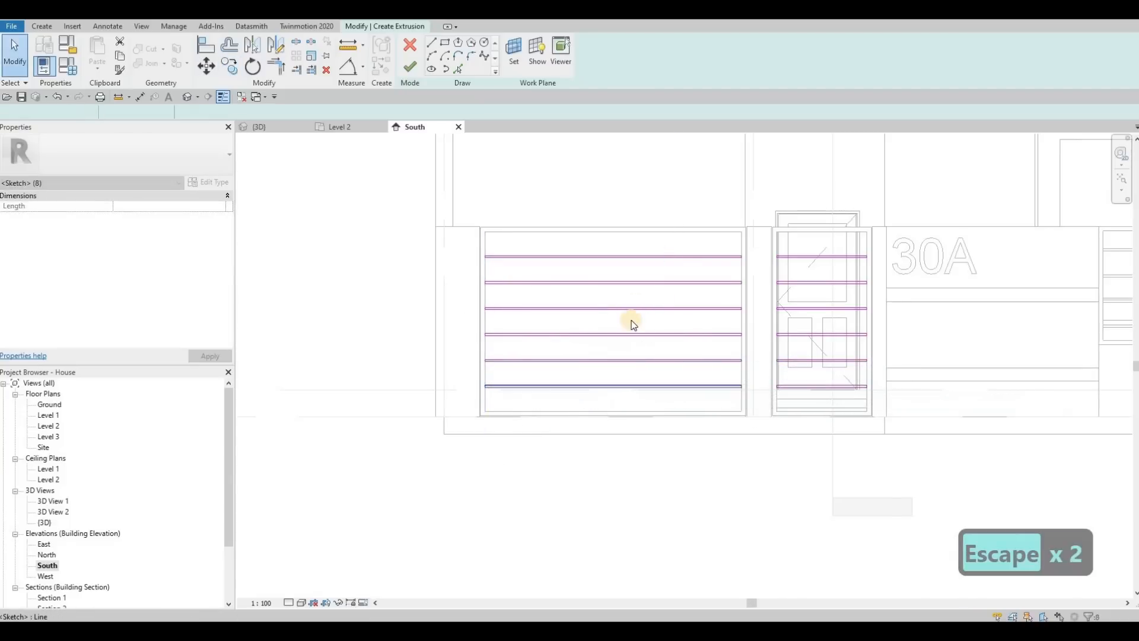
# Finish the bar sketch to create the extrusion and view the bars in 3D from the side.
pyautogui.click(633, 323)
pyautogui.scroll(-2, 631, 317)
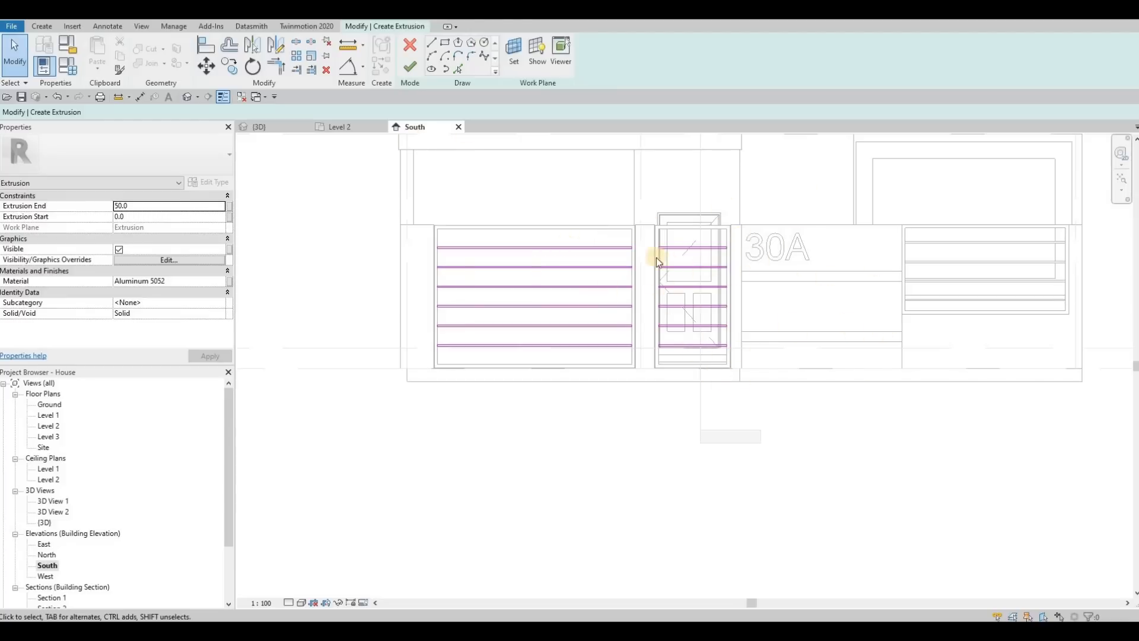
pyautogui.scroll(4, 654, 243)
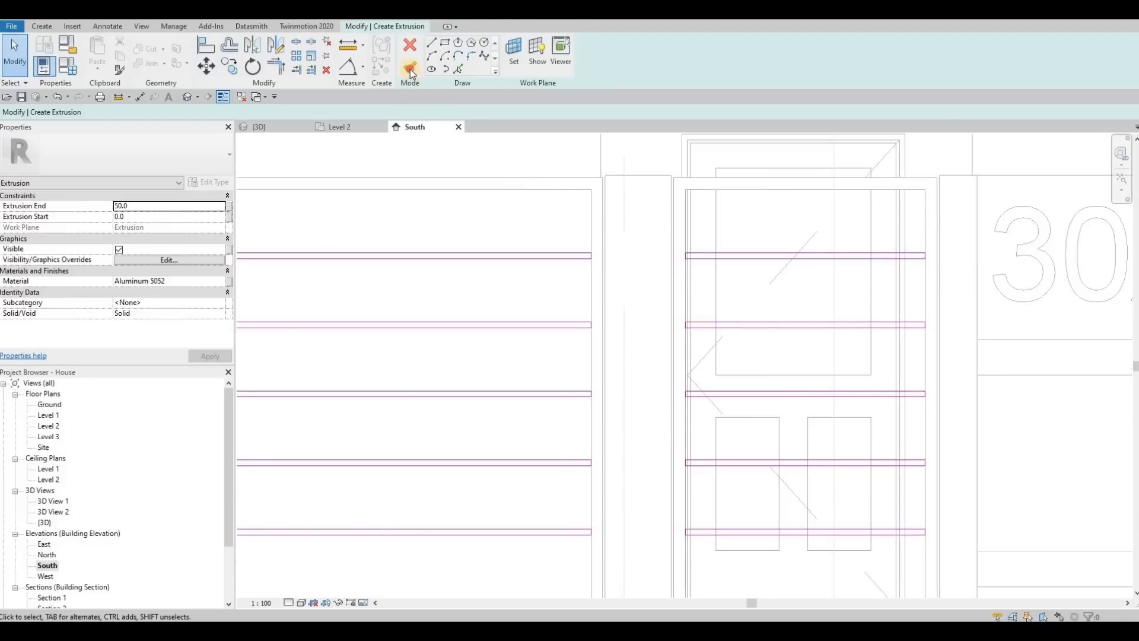
pyautogui.click(409, 67)
pyautogui.click(286, 128)
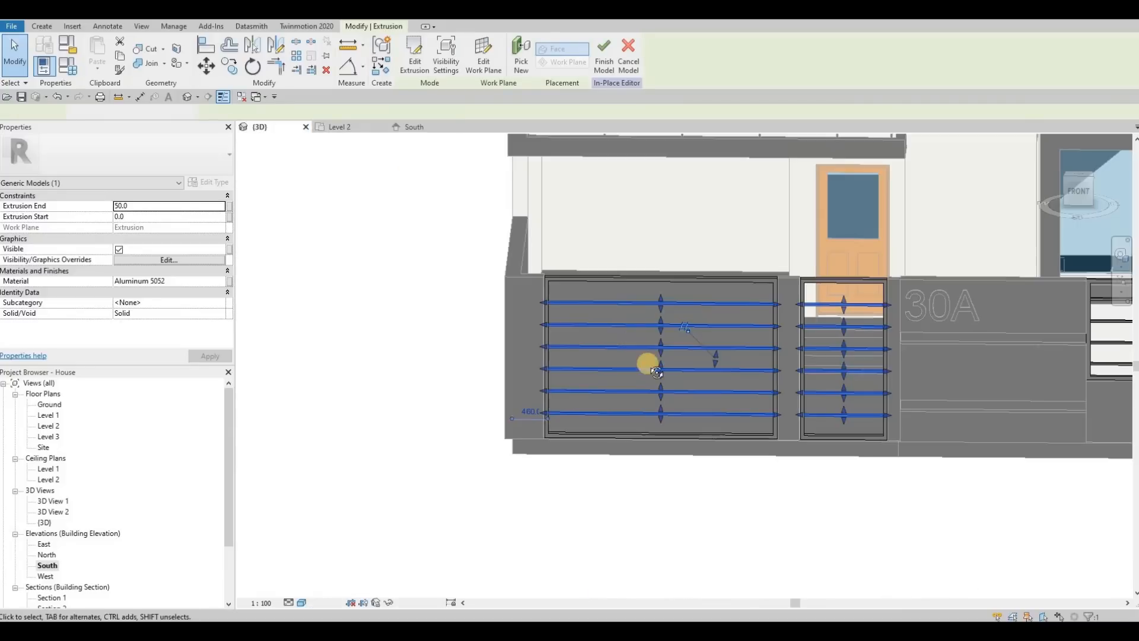
pyautogui.scroll(-2, 649, 364)
pyautogui.keyDown('shift'); pyautogui.moveTo(794, 427); pyautogui.dragTo(685, 340, button='middle'); pyautogui.keyUp('shift')
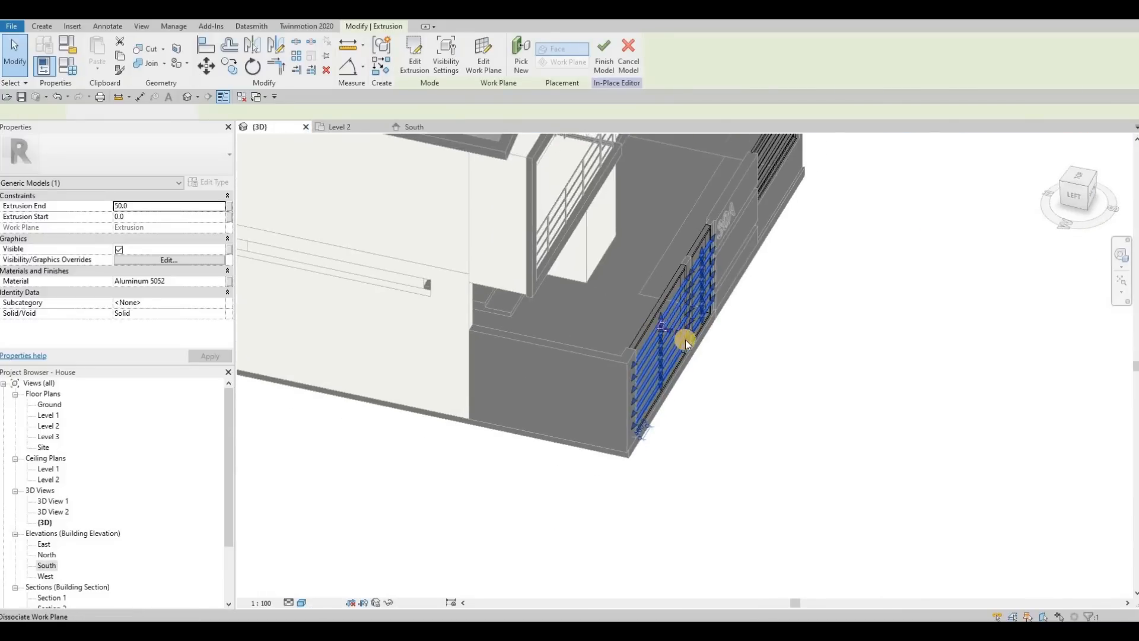
# Reshape the bars' depth in the 3D view so the extrusion starts at -100 and ends at 0.
pyautogui.scroll(4, 685, 339)
pyautogui.moveTo(678, 333); pyautogui.dragTo(699, 343)
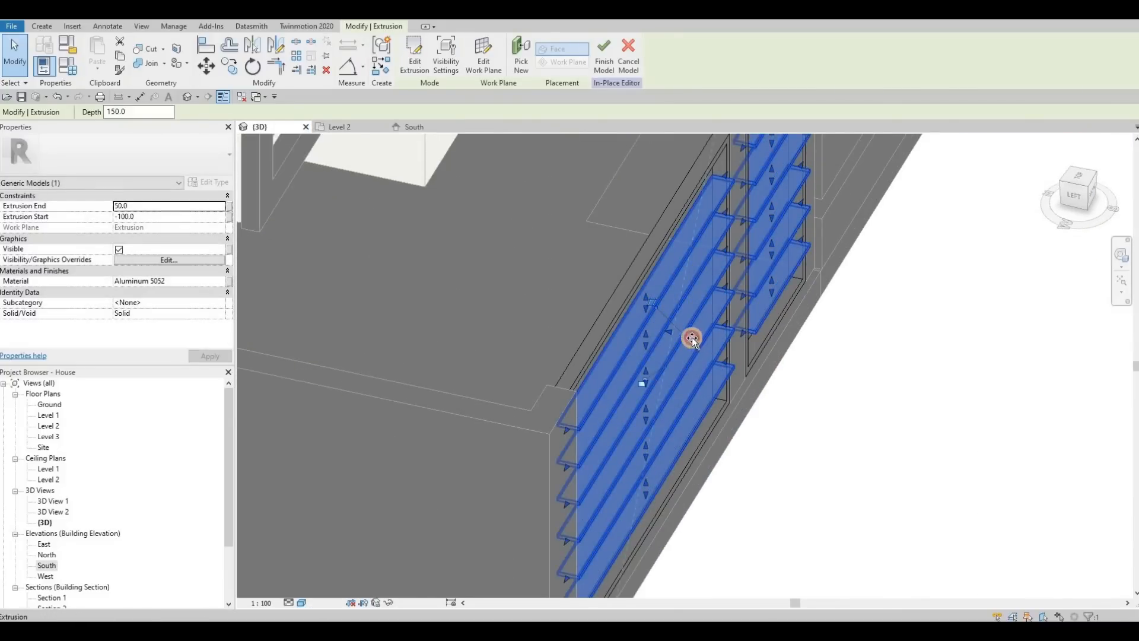
pyautogui.hotkey('ctrl', 'z')
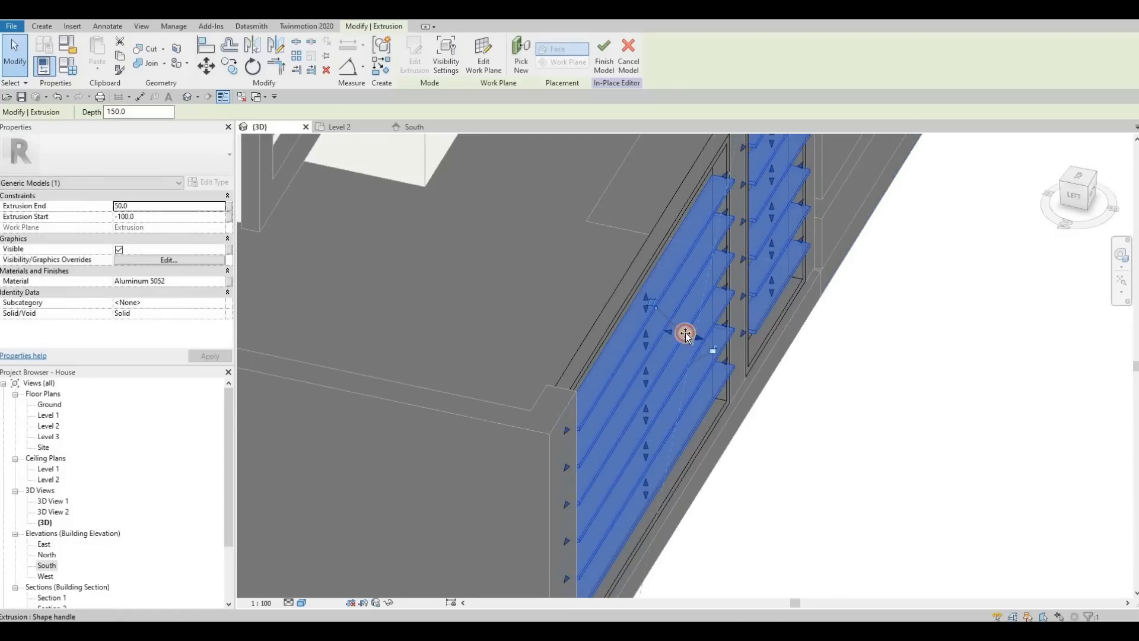
pyautogui.moveTo(710, 324); pyautogui.dragTo(714, 326)
pyautogui.scroll(-6, 703, 293)
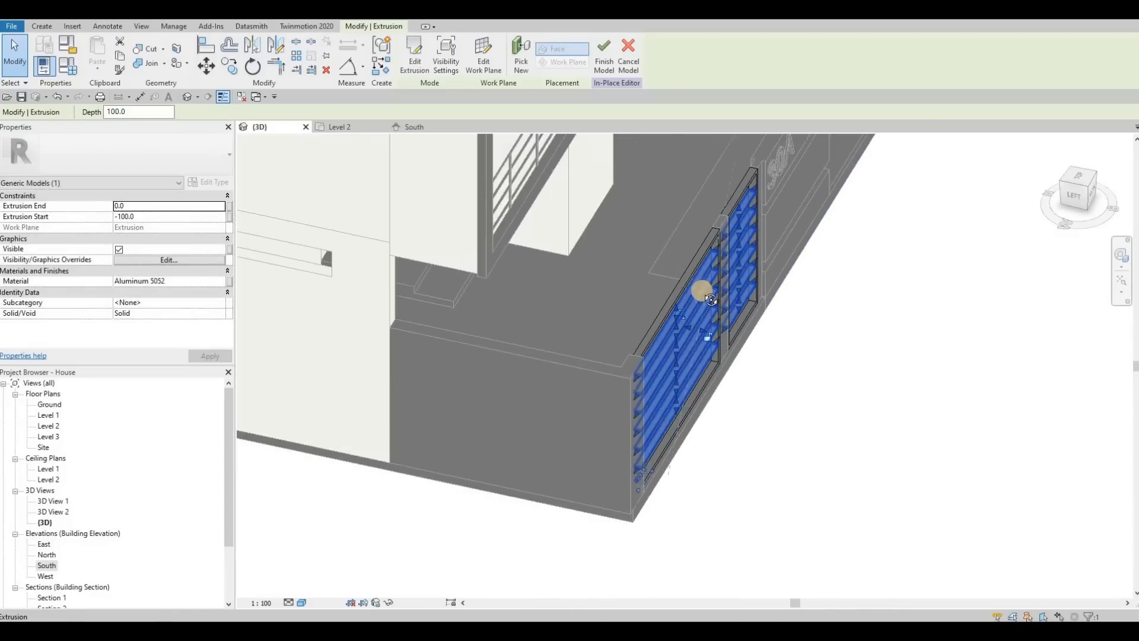
pyautogui.press('Escape')
# Finish the in-place gate model and check the barred gates in the front wall.
pyautogui.keyDown('shift'); pyautogui.moveTo(636, 272); pyautogui.dragTo(419, 66, button='middle'); pyautogui.keyUp('shift')
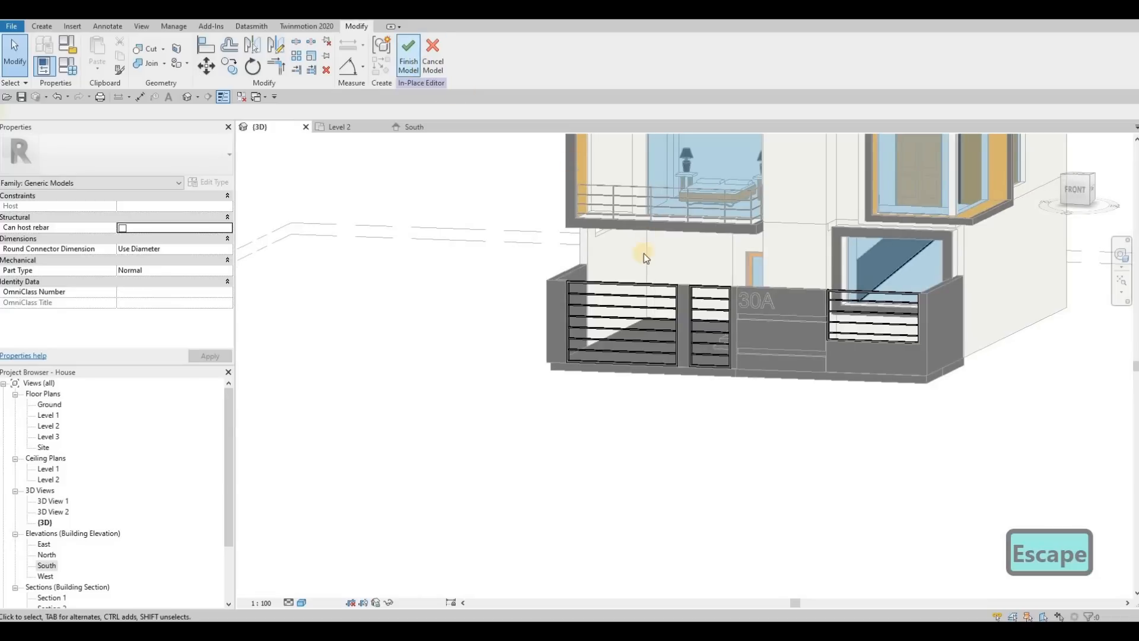
pyautogui.keyDown('shift'); pyautogui.moveTo(846, 382); pyautogui.dragTo(812, 369, button='middle'); pyautogui.keyUp('shift')
pyautogui.press('Escape')
pyautogui.keyDown('shift'); pyautogui.moveTo(653, 266); pyautogui.dragTo(706, 270, button='middle'); pyautogui.keyUp('shift')
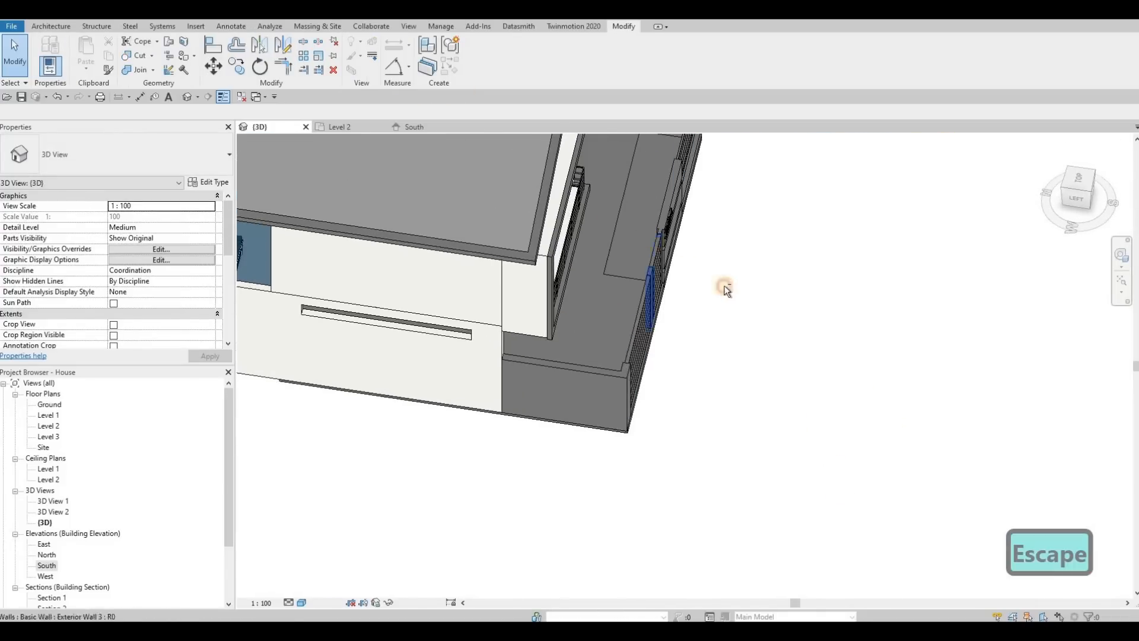
# Open the boundary of the grass floor beside the entrance for editing and display it in the Ground floor plan.
pyautogui.click(648, 219)
pyautogui.keyDown('shift'); pyautogui.moveTo(648, 220); pyautogui.dragTo(521, 321, button='middle'); pyautogui.keyUp('shift')
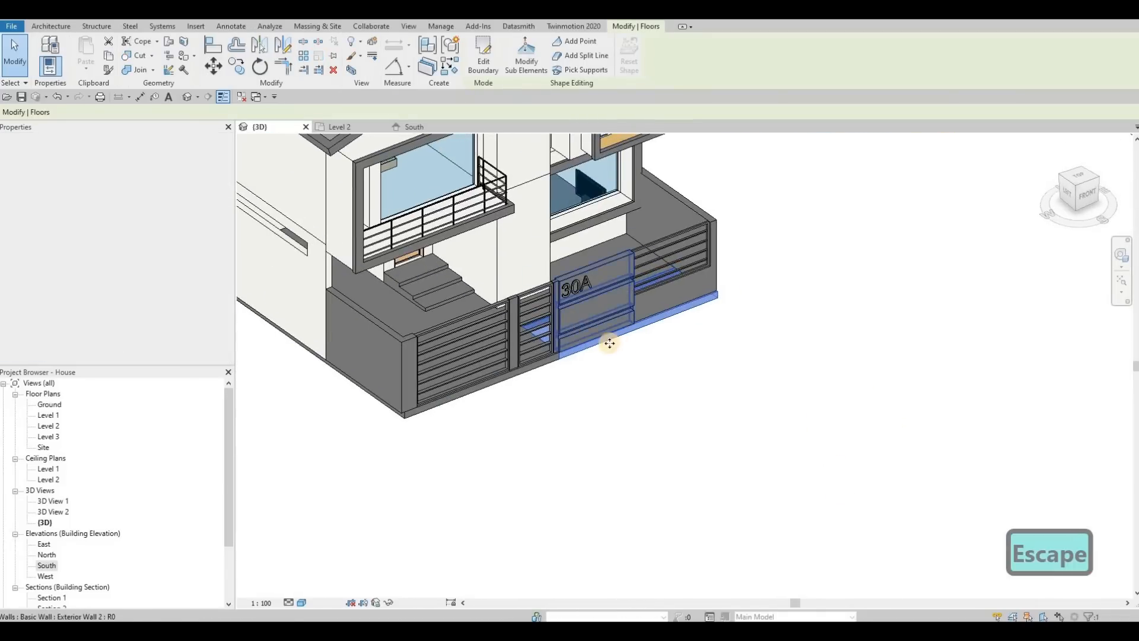
pyautogui.click(483, 59)
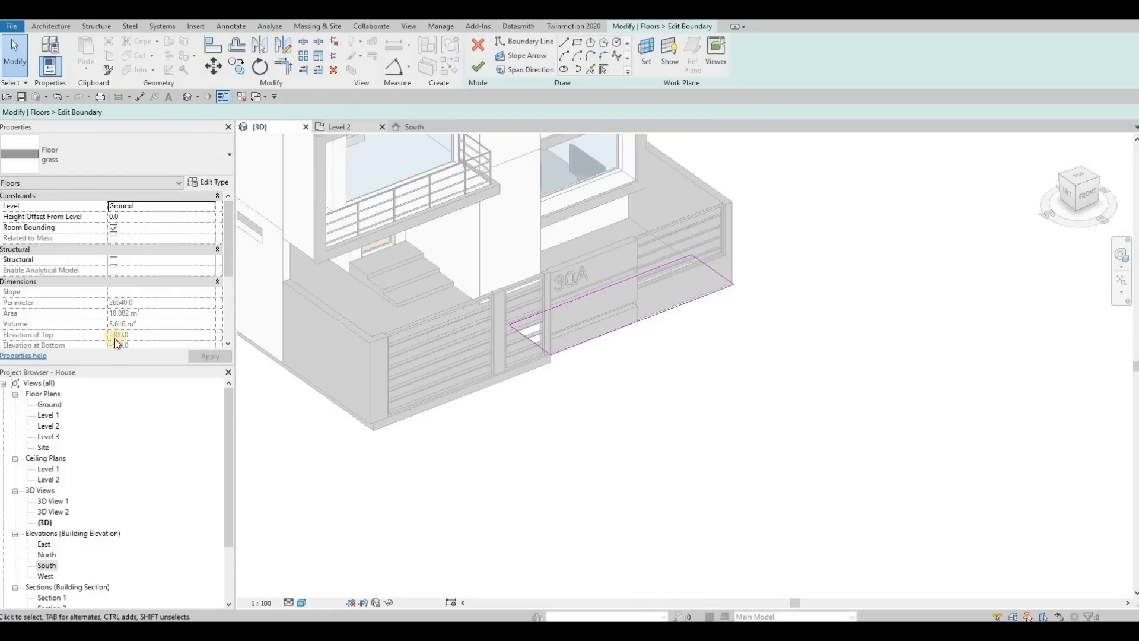
pyautogui.doubleClick(49, 405)
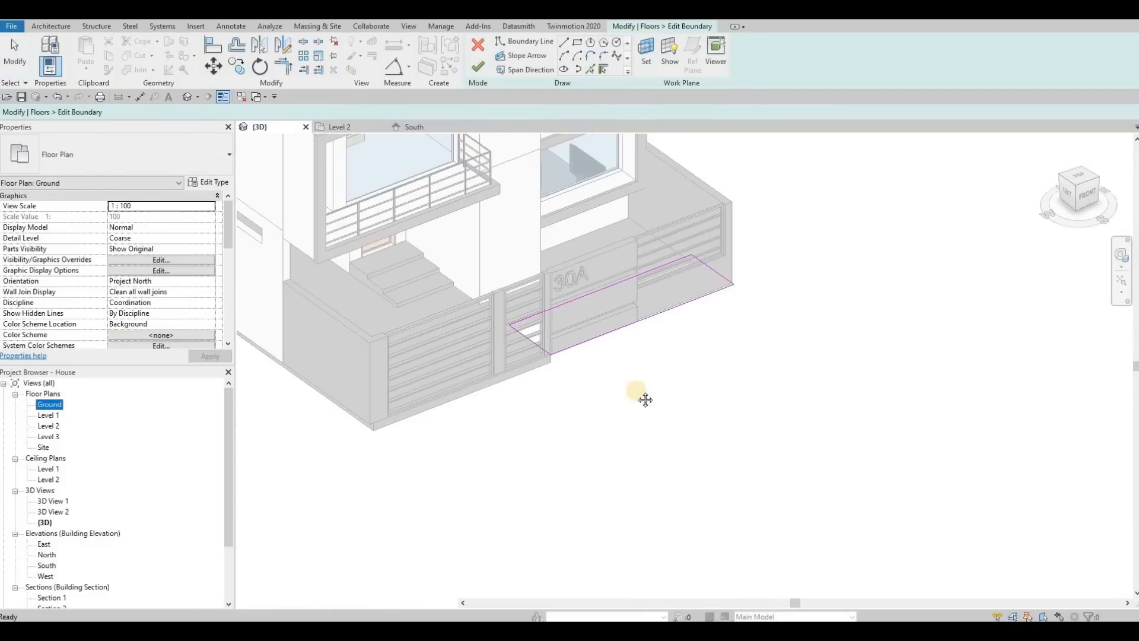
# Move the grass floor's front boundary line outward to 600 from the front wall and finish the boundary edit.
pyautogui.moveTo(711, 418); pyautogui.dragTo(675, 436, button='middle')
pyautogui.scroll(3, 665, 440)
pyautogui.scroll(3, 664, 440)
pyautogui.moveTo(661, 438); pyautogui.dragTo(622, 452)
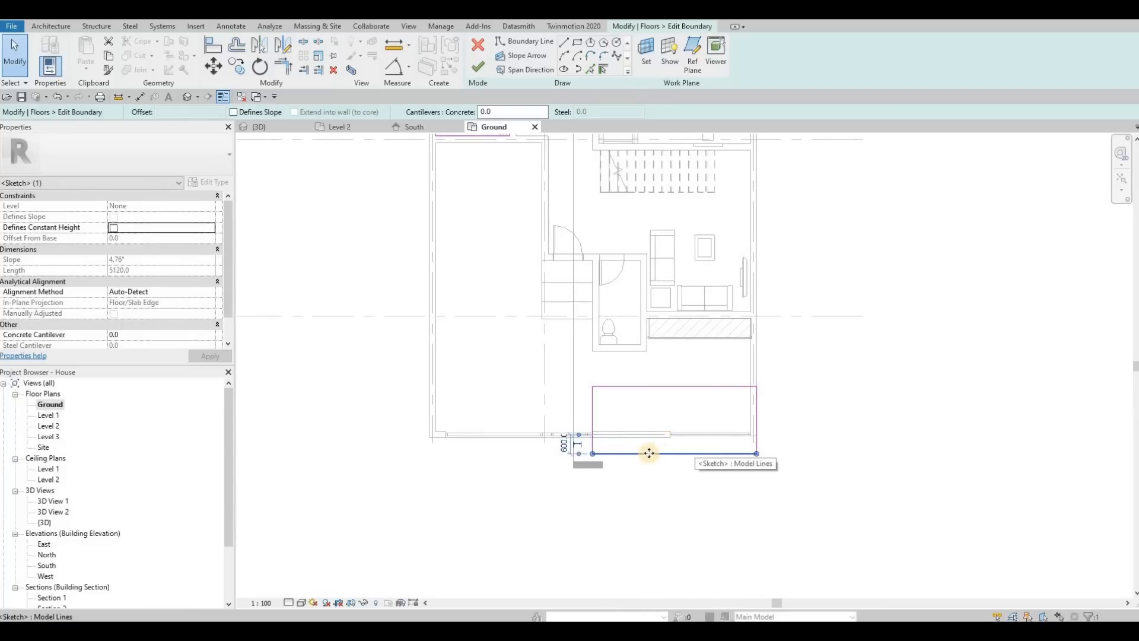
pyautogui.scroll(2, 617, 450)
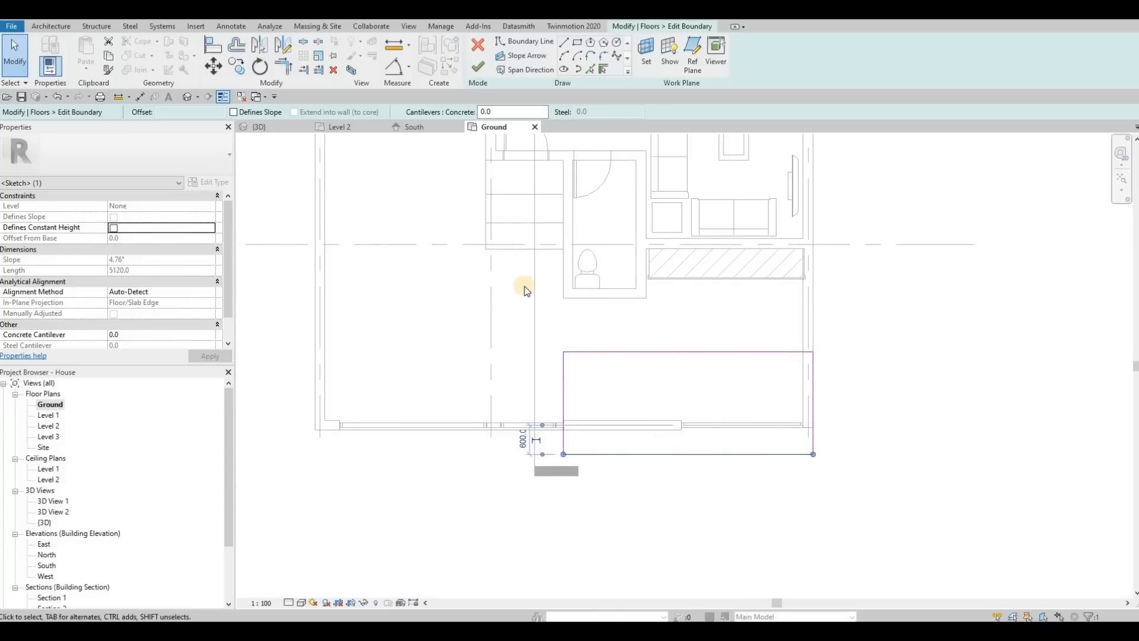
pyautogui.click(478, 67)
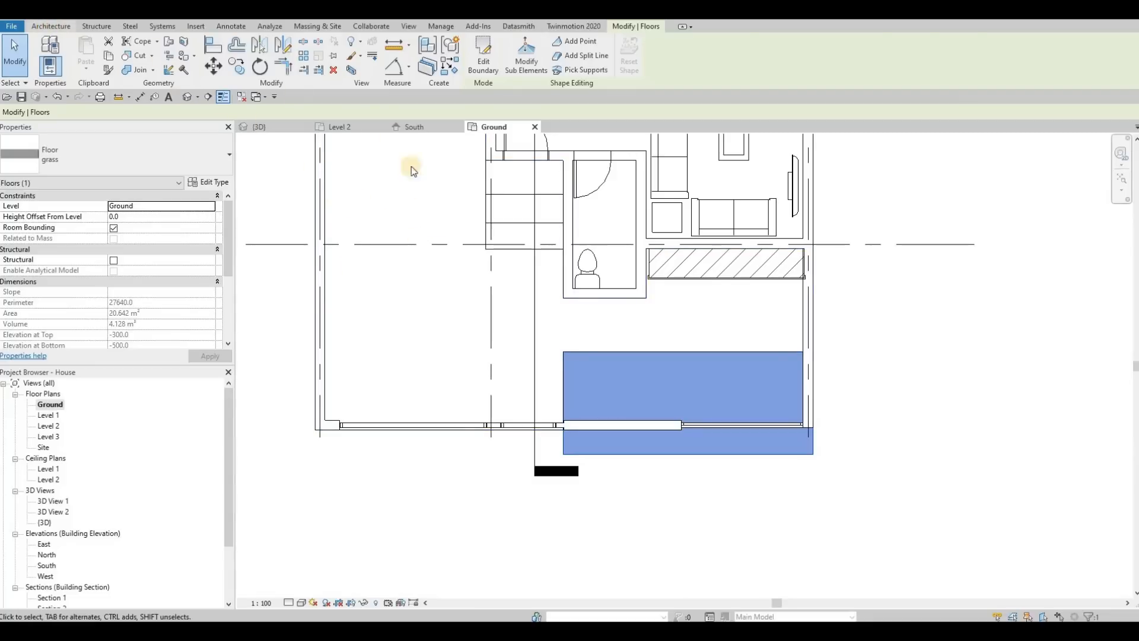
pyautogui.click(210, 69)
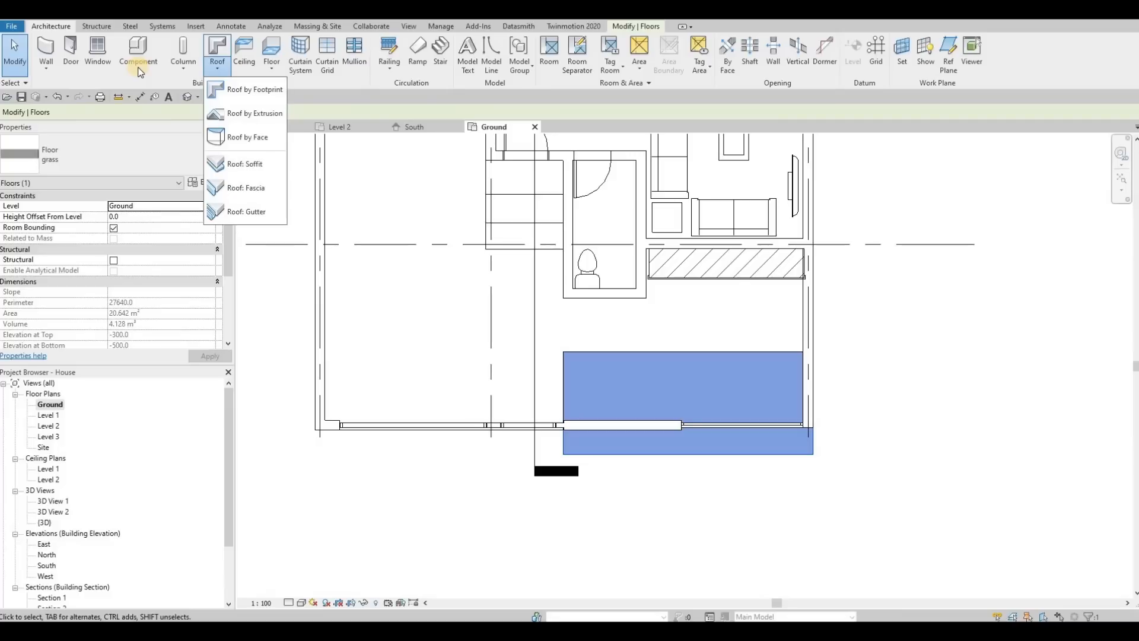
pyautogui.click(244, 187)
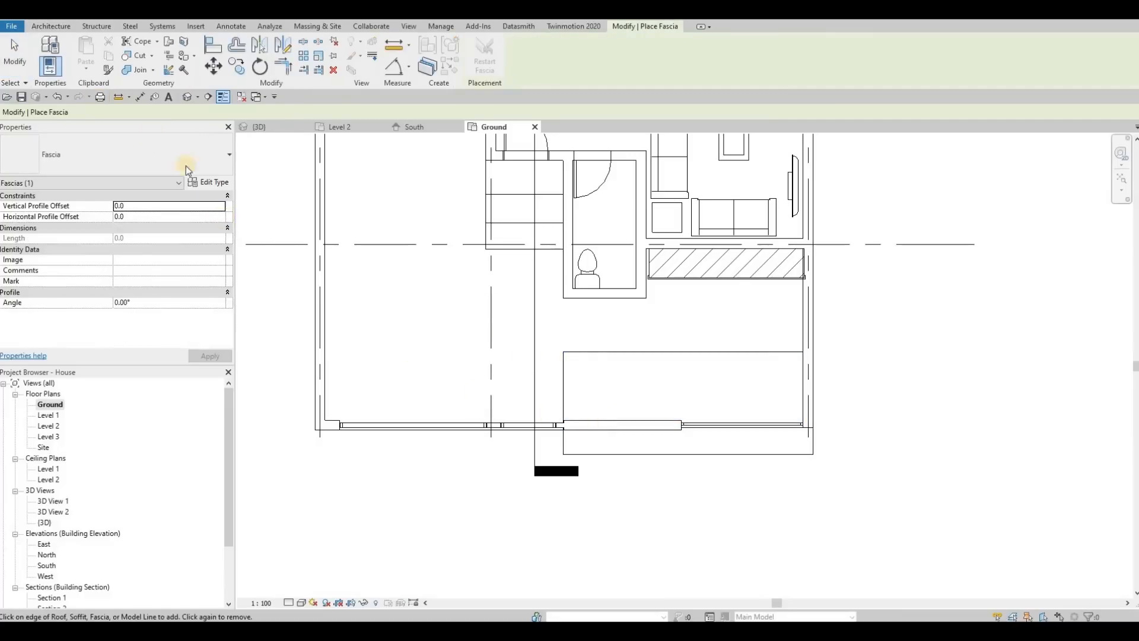
pyautogui.press('Escape')
pyautogui.press('Escape')
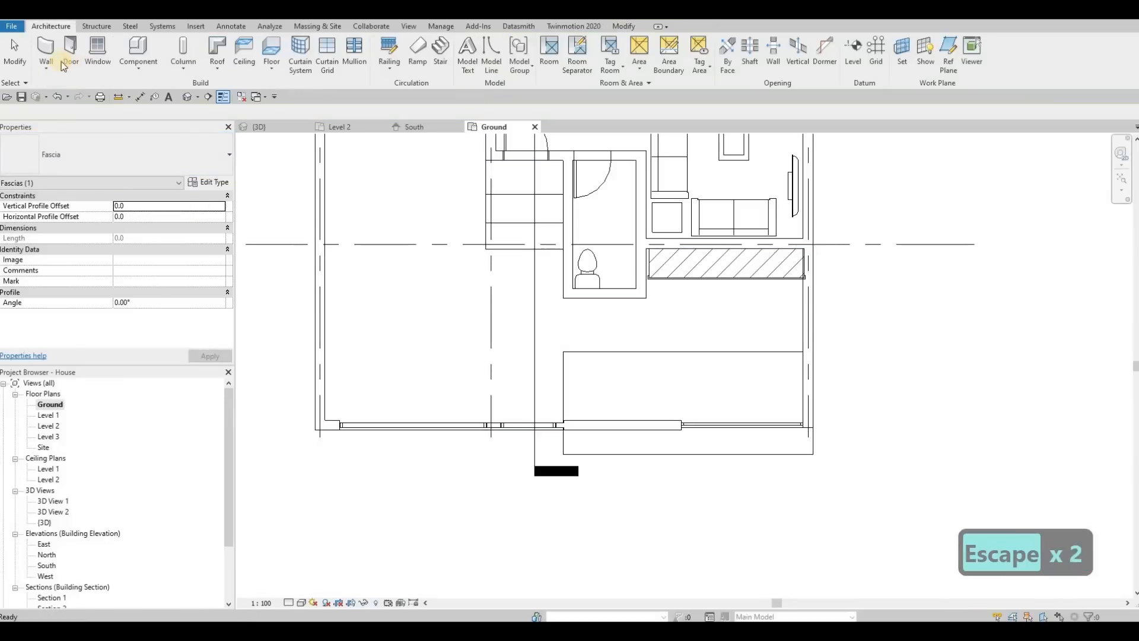
pyautogui.click(46, 69)
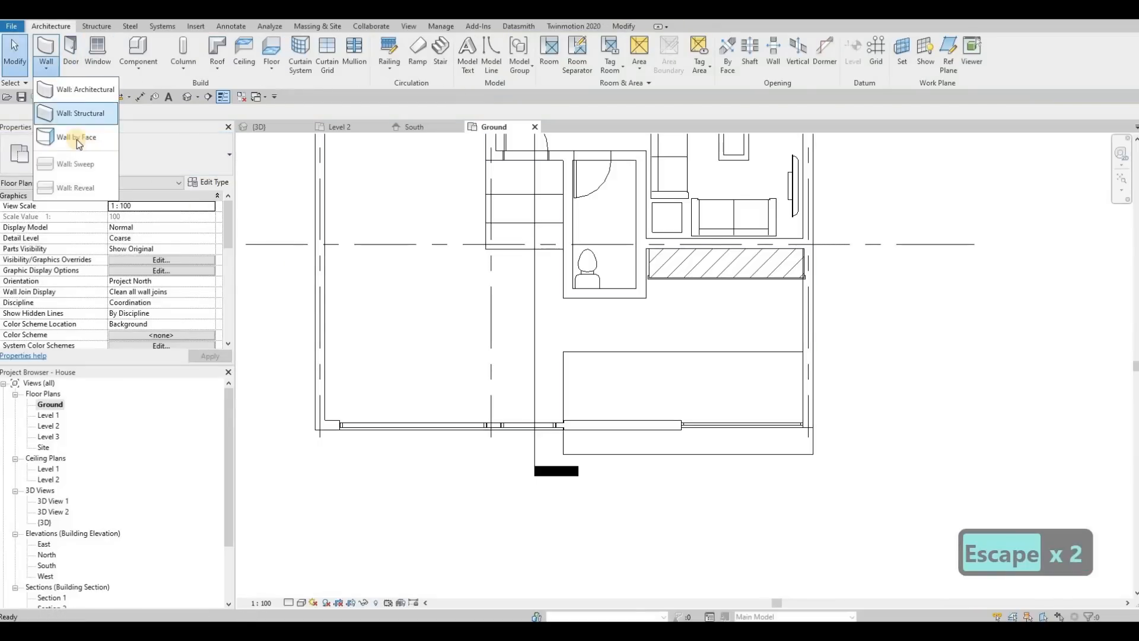
pyautogui.click(46, 71)
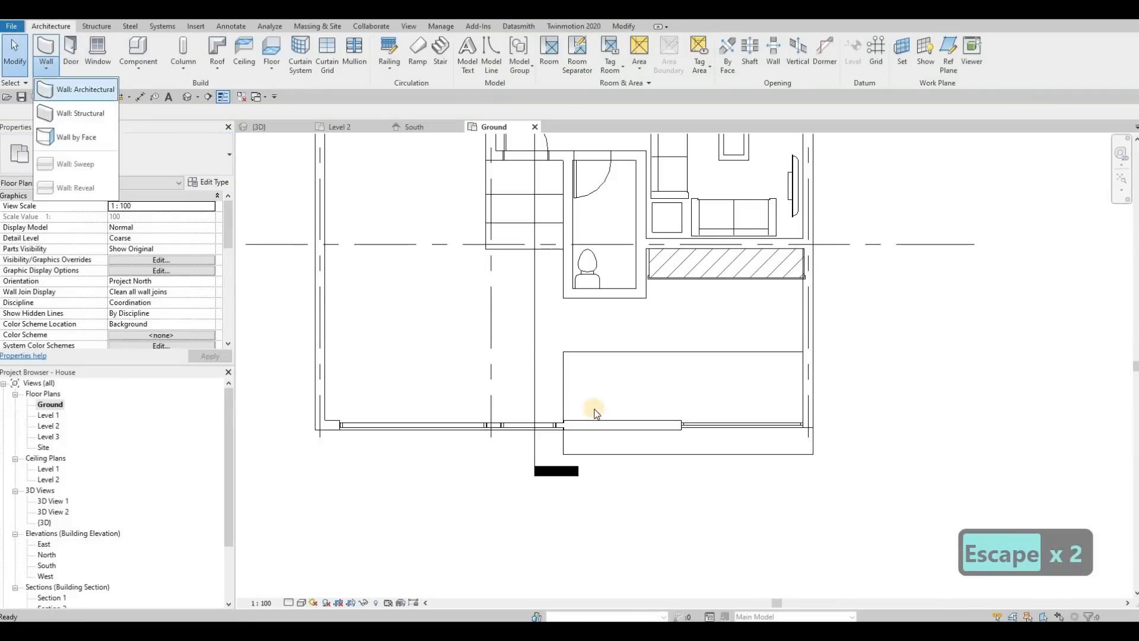
pyautogui.press('Escape')
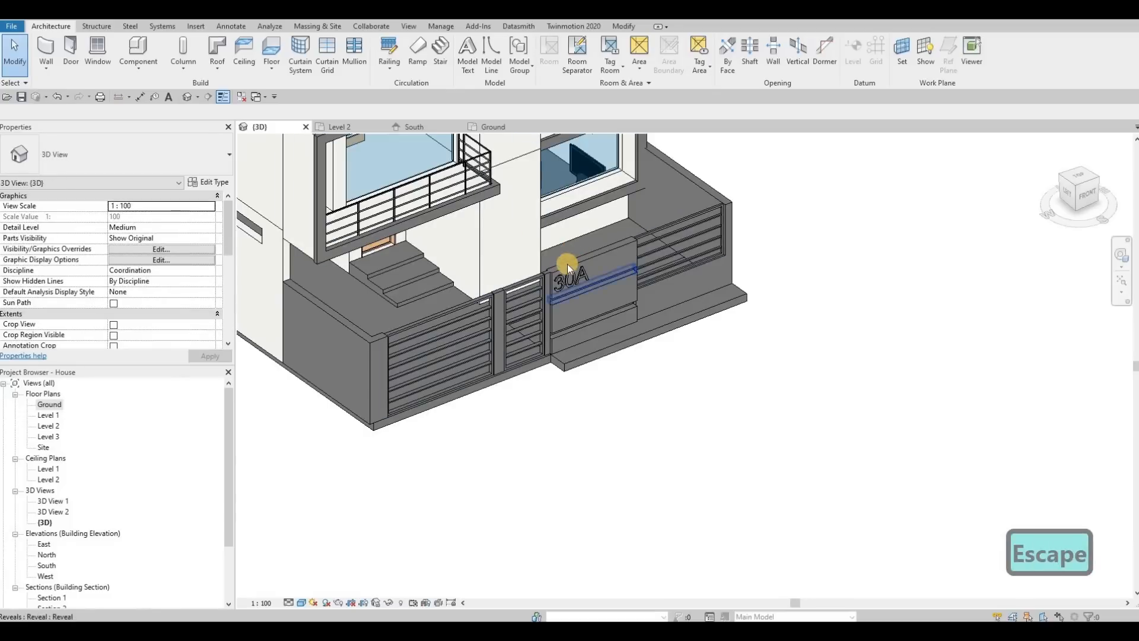
# Examine the 30A sign wall and the extended grass floor up close in the 3D view.
pyautogui.press('Escape')
pyautogui.scroll(5, 611, 279)
pyautogui.scroll(-4, 611, 283)
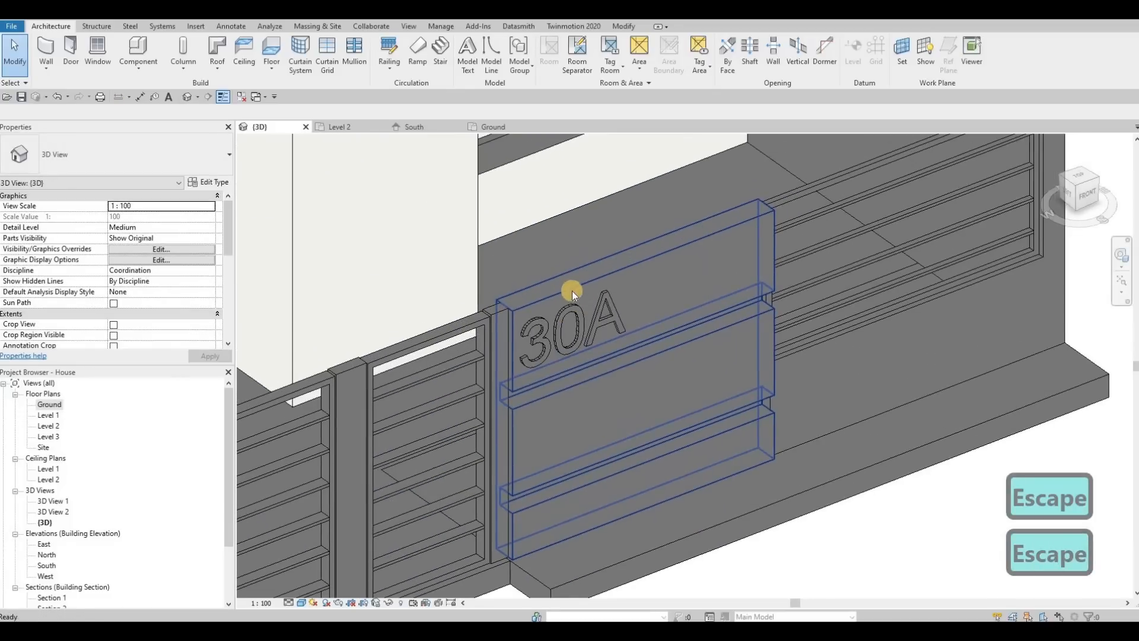
# Examine the 30A sign wall and the barred panels along the front boundary wall from several angles in the 3D view.
pyautogui.keyDown('shift'); pyautogui.moveTo(620, 276); pyautogui.dragTo(578, 285, button='middle'); pyautogui.keyUp('shift')
pyautogui.scroll(-1, 722, 299)
pyautogui.moveTo(722, 299); pyautogui.dragTo(770, 308, button='middle')
pyautogui.scroll(-2, 770, 307)
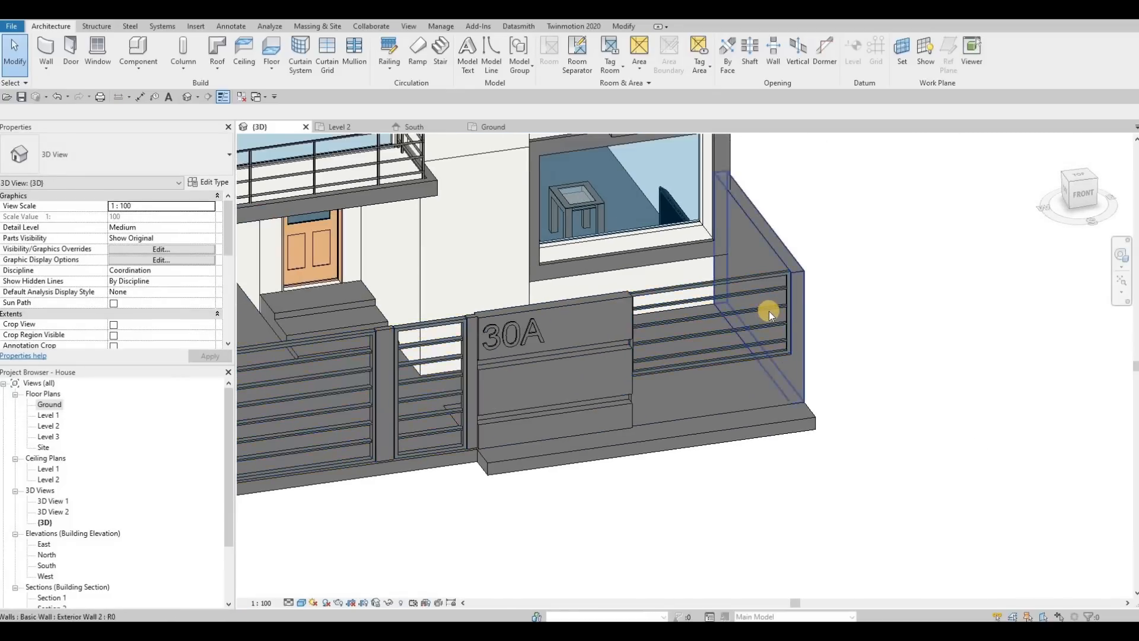
pyautogui.scroll(3, 769, 311)
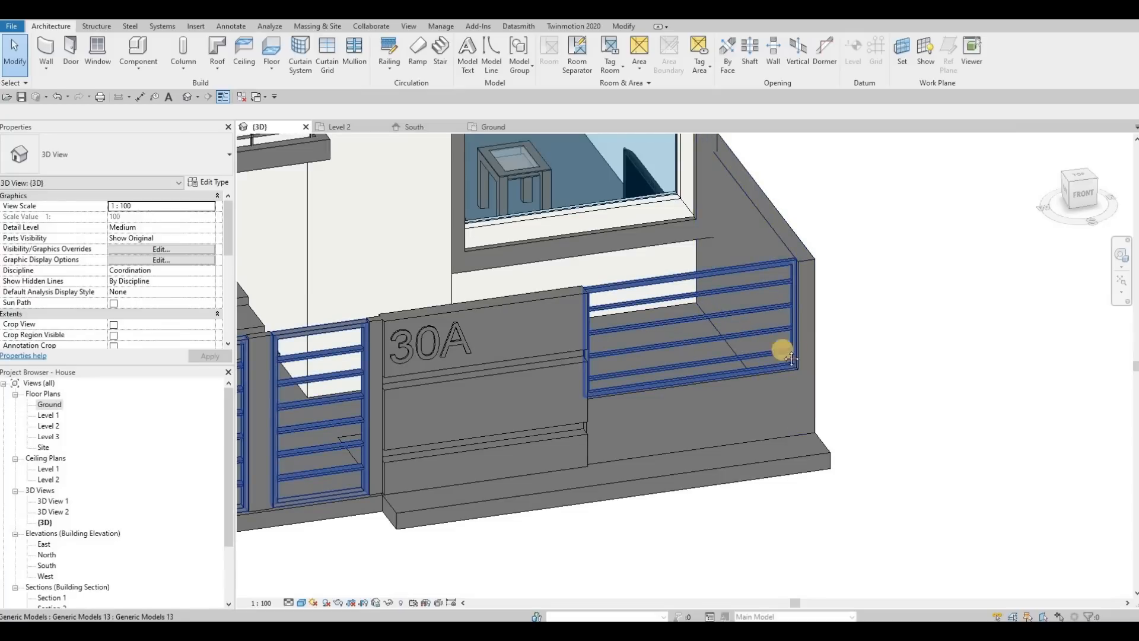
pyautogui.scroll(-1, 661, 311)
pyautogui.moveTo(659, 310); pyautogui.dragTo(777, 232, button='middle')
pyautogui.scroll(-1, 700, 331)
pyautogui.moveTo(767, 184); pyautogui.dragTo(776, 234, button='middle')
pyautogui.scroll(2, 776, 234)
pyautogui.press('Escape')
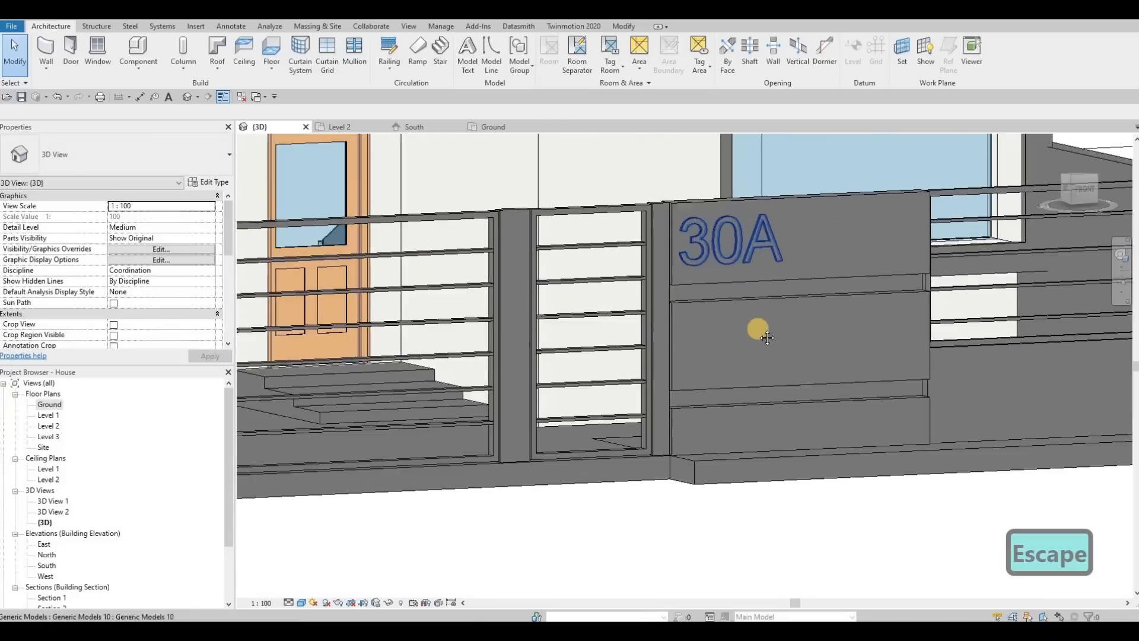
# Check the extended grass floor in front of the sign wall and look over the house's front and side.
pyautogui.scroll(-2, 758, 325)
pyautogui.keyDown('shift'); pyautogui.moveTo(791, 333); pyautogui.dragTo(1061, 417, button='middle'); pyautogui.keyUp('shift')
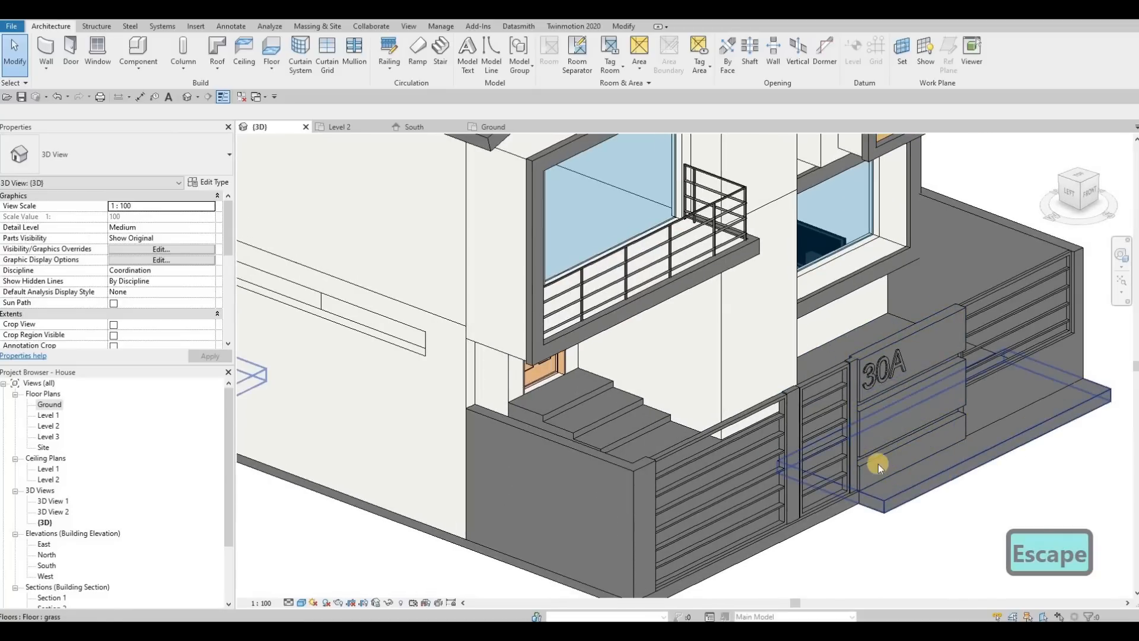
pyautogui.click(894, 507)
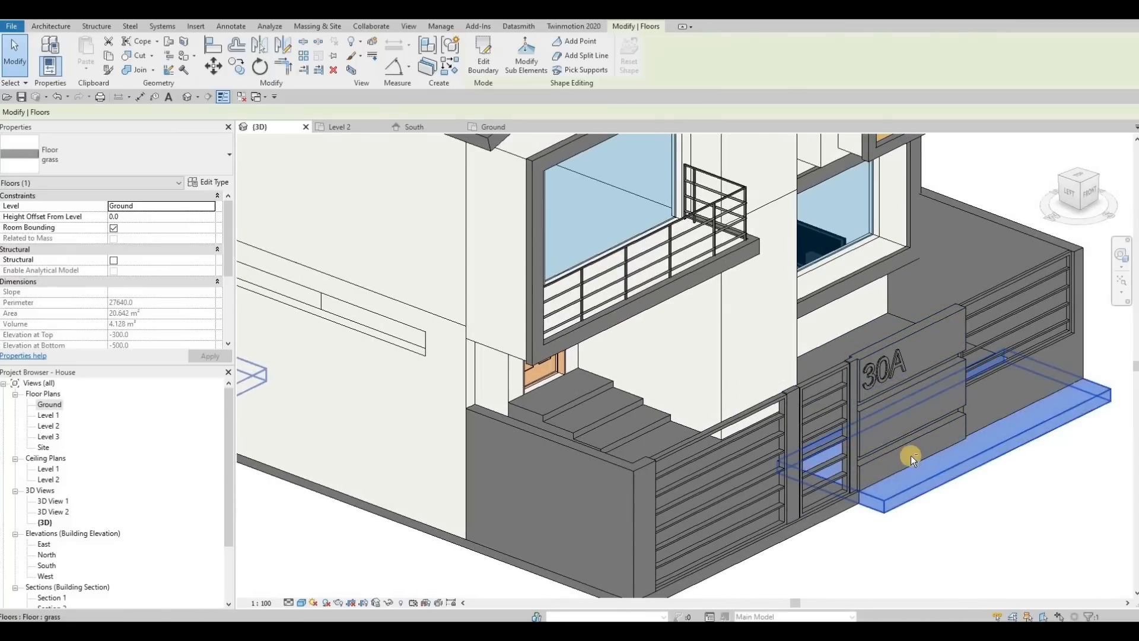
pyautogui.press('Escape')
pyautogui.scroll(-2, 920, 448)
pyautogui.scroll(1, 771, 466)
pyautogui.keyDown('shift'); pyautogui.moveTo(771, 466); pyautogui.dragTo(923, 539, button='middle'); pyautogui.keyUp('shift')
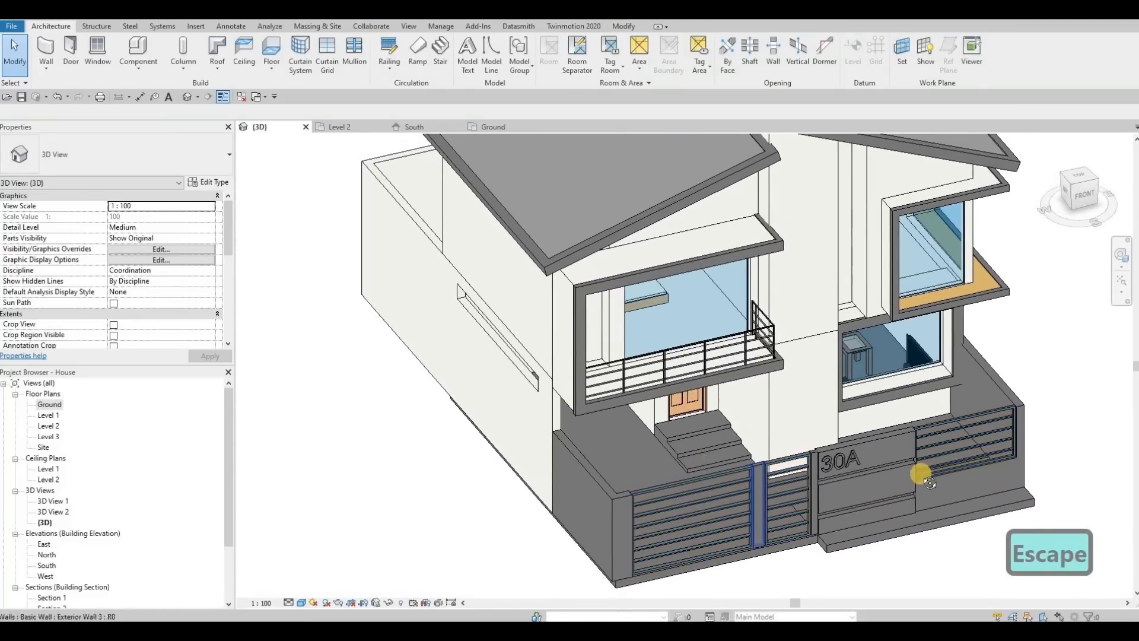
# Identify the exterior wall below the roof beside the rear balcony, and display the Level 1 floor plan.
pyautogui.keyDown('shift'); pyautogui.moveTo(817, 457); pyautogui.dragTo(734, 352, button='middle'); pyautogui.keyUp('shift')
pyautogui.scroll(2, 733, 352)
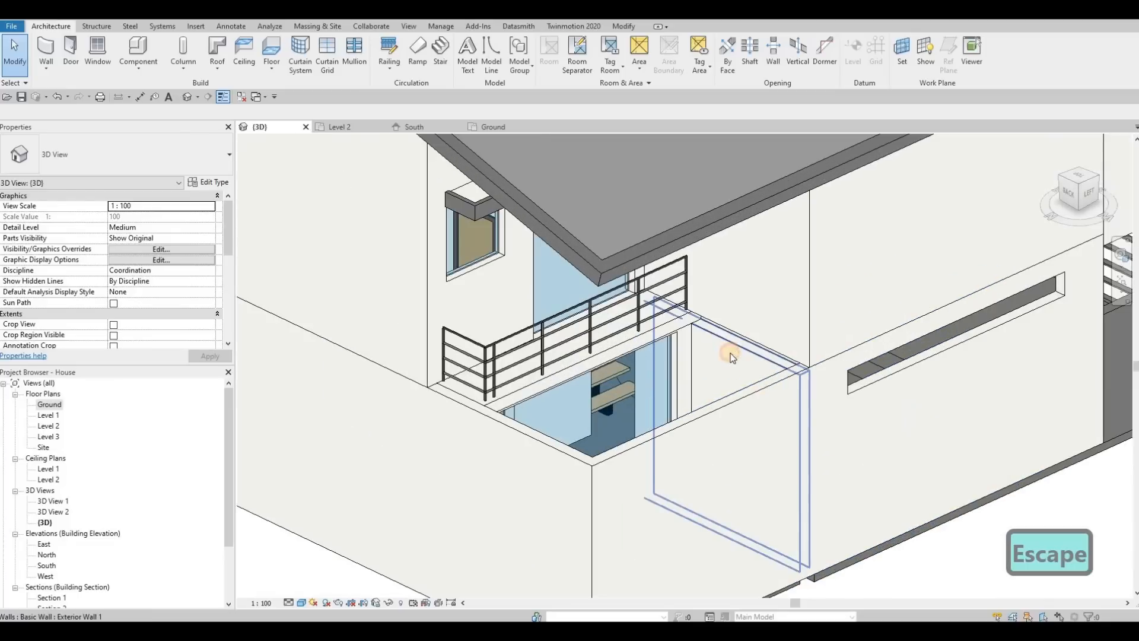
pyautogui.click(637, 328)
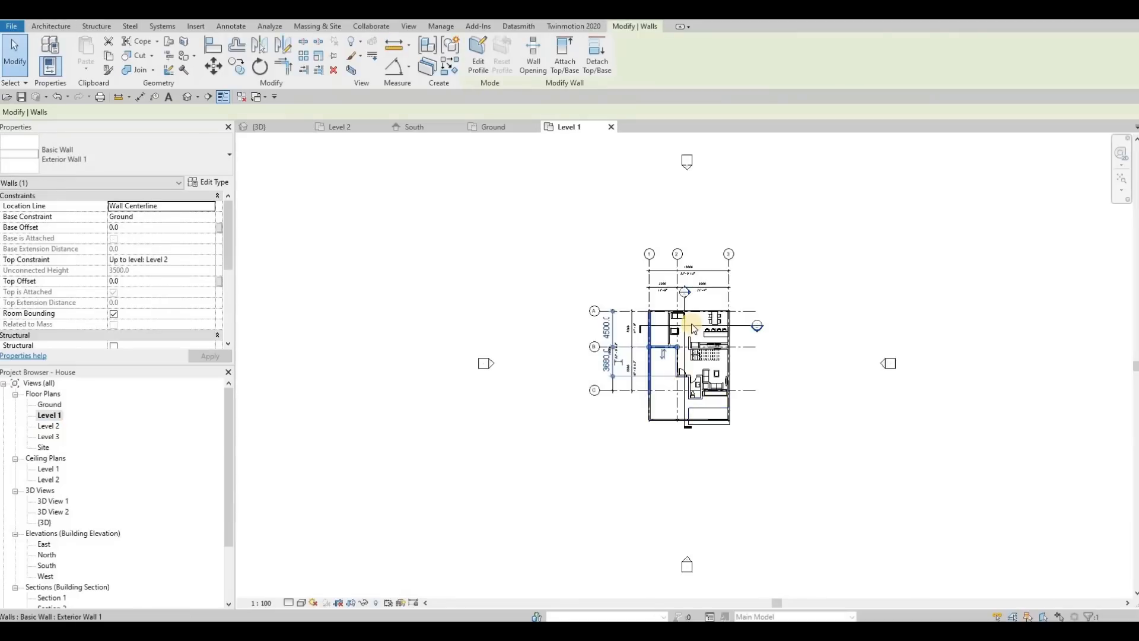
pyautogui.press('Escape')
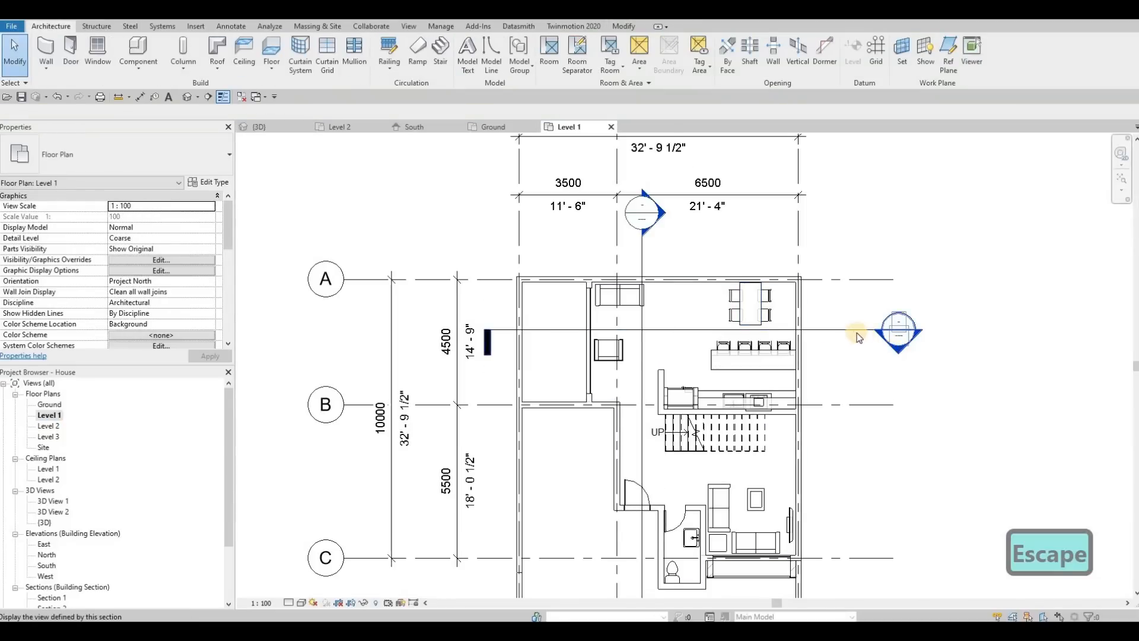
# Pull the far limit of the horizontal section line in to the staircase, and open that section's view, Section 1.
pyautogui.click(839, 329)
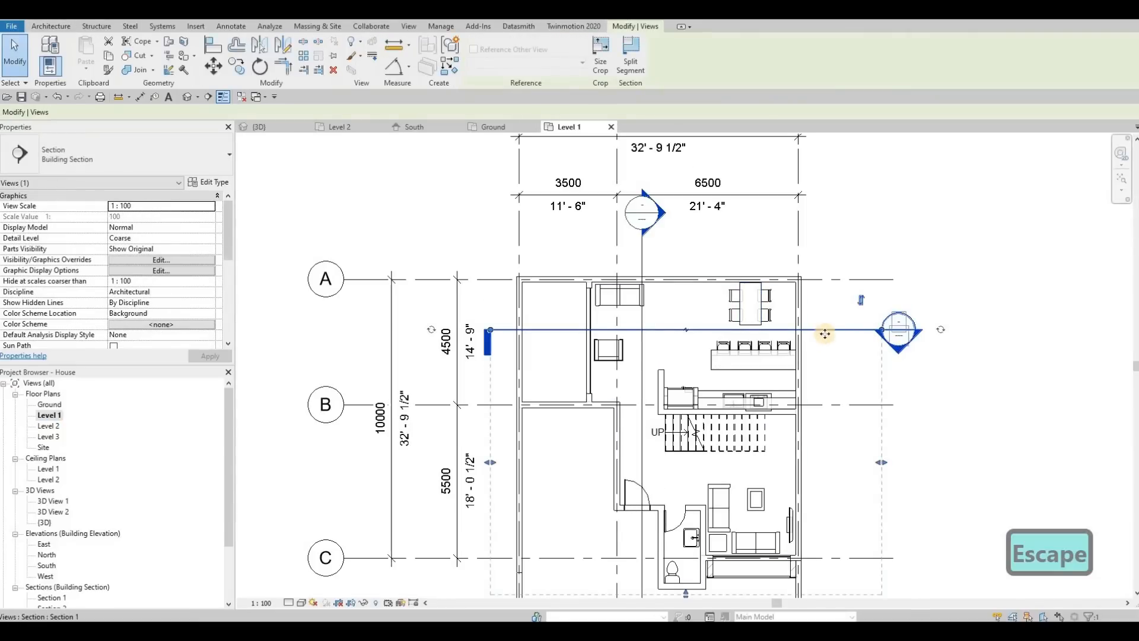
pyautogui.scroll(-2, 655, 458)
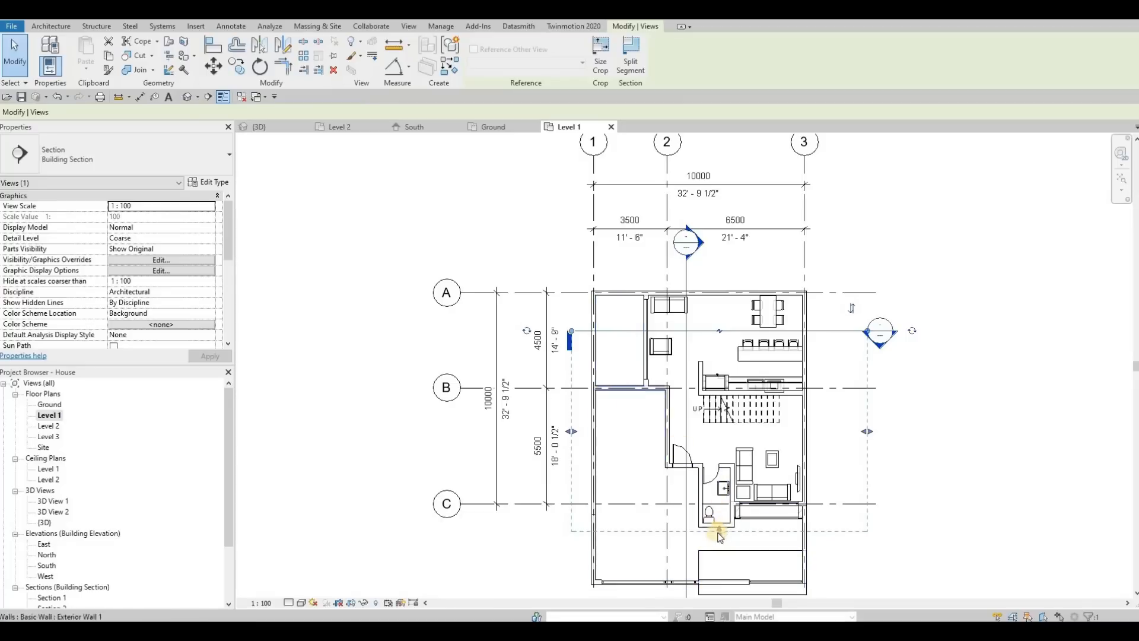
pyautogui.moveTo(719, 532); pyautogui.dragTo(715, 411)
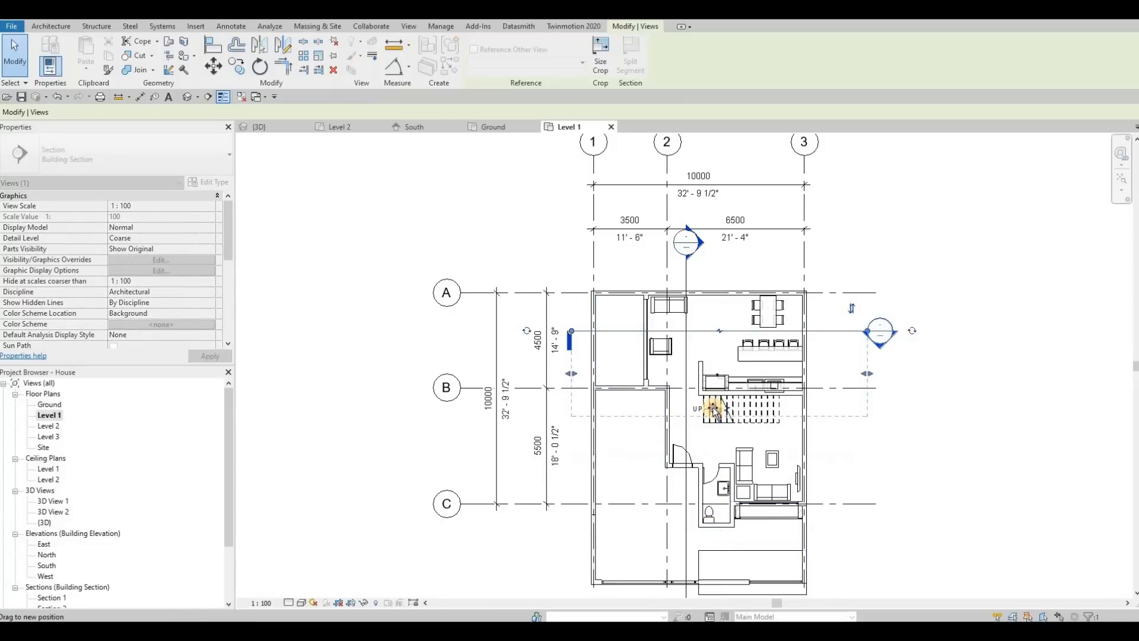
pyautogui.press('Escape')
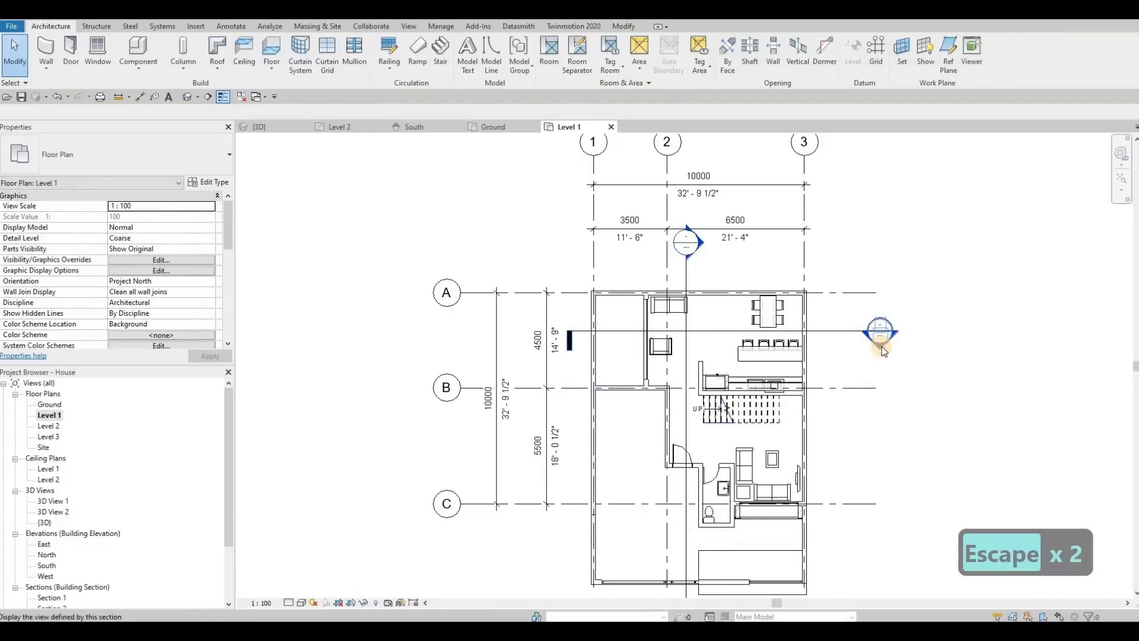
pyautogui.doubleClick(881, 346)
pyautogui.scroll(2, 742, 371)
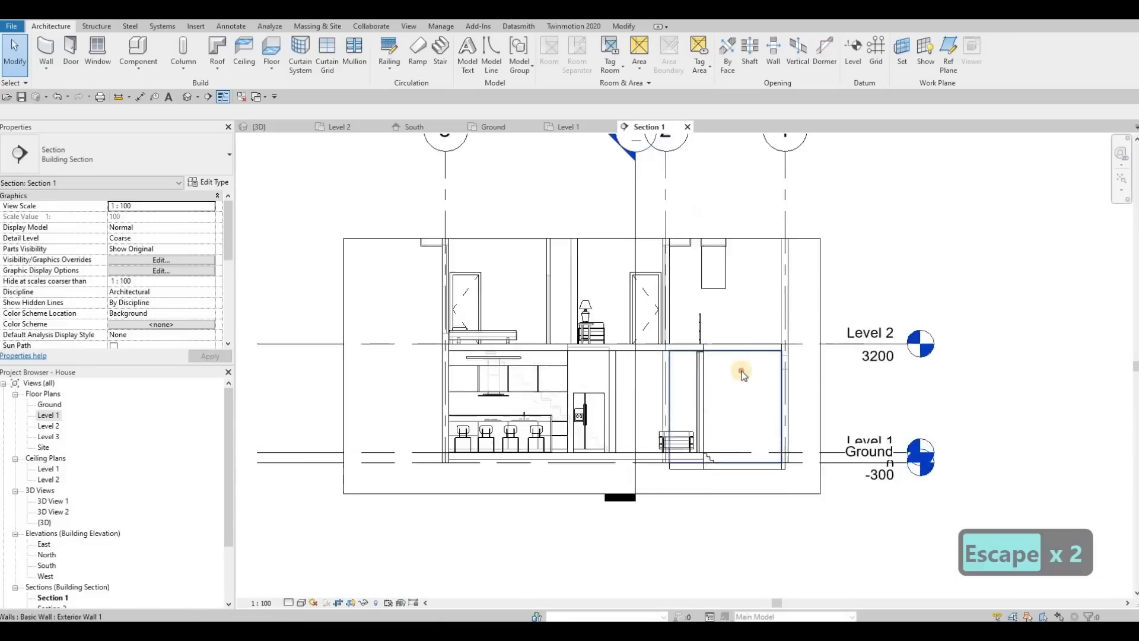
# Edit the exterior wall's profile in Section 1, drawing a line 200 mm up to Level 2 and one 2400 mm across to the wall's end.
pyautogui.click(741, 372)
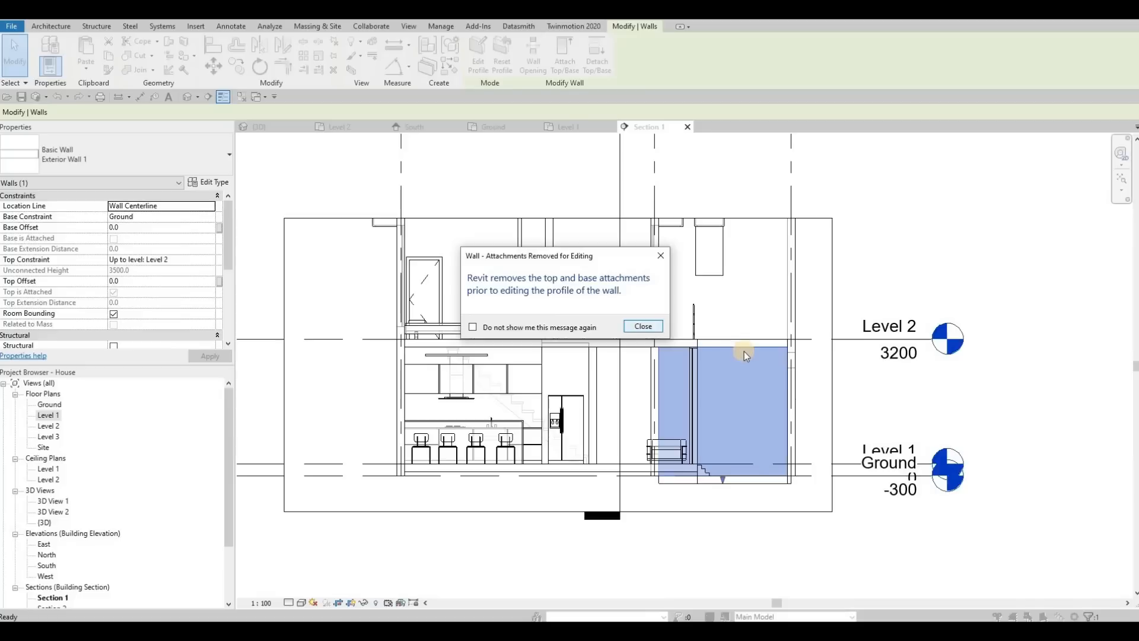
pyautogui.press('Return')
pyautogui.scroll(5, 681, 340)
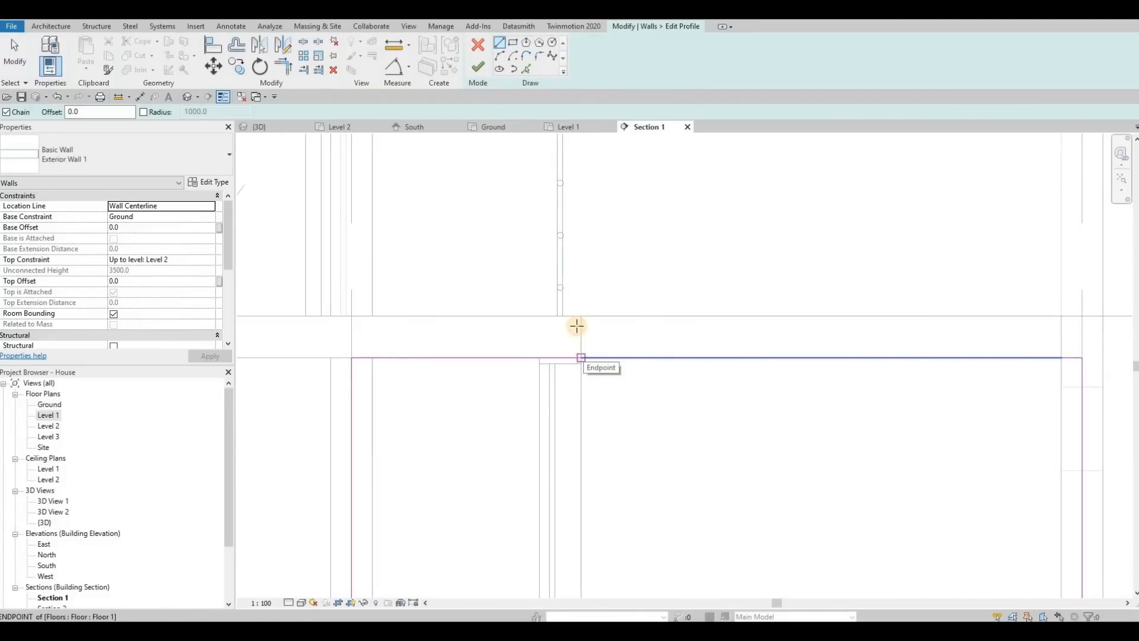
pyautogui.click(576, 326)
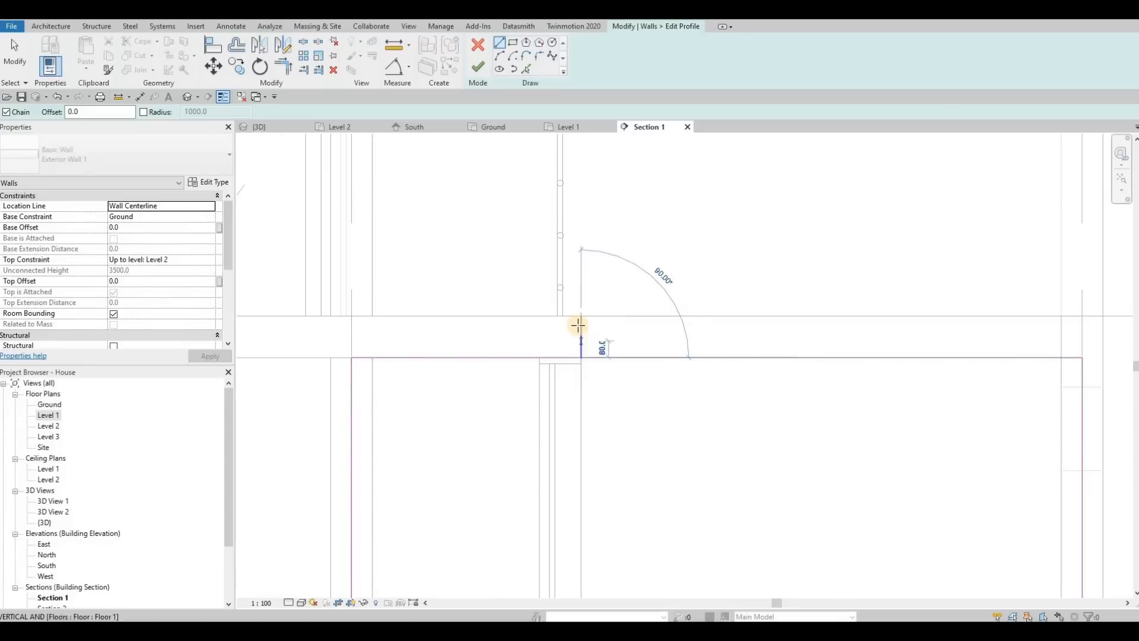
pyautogui.click(882, 319)
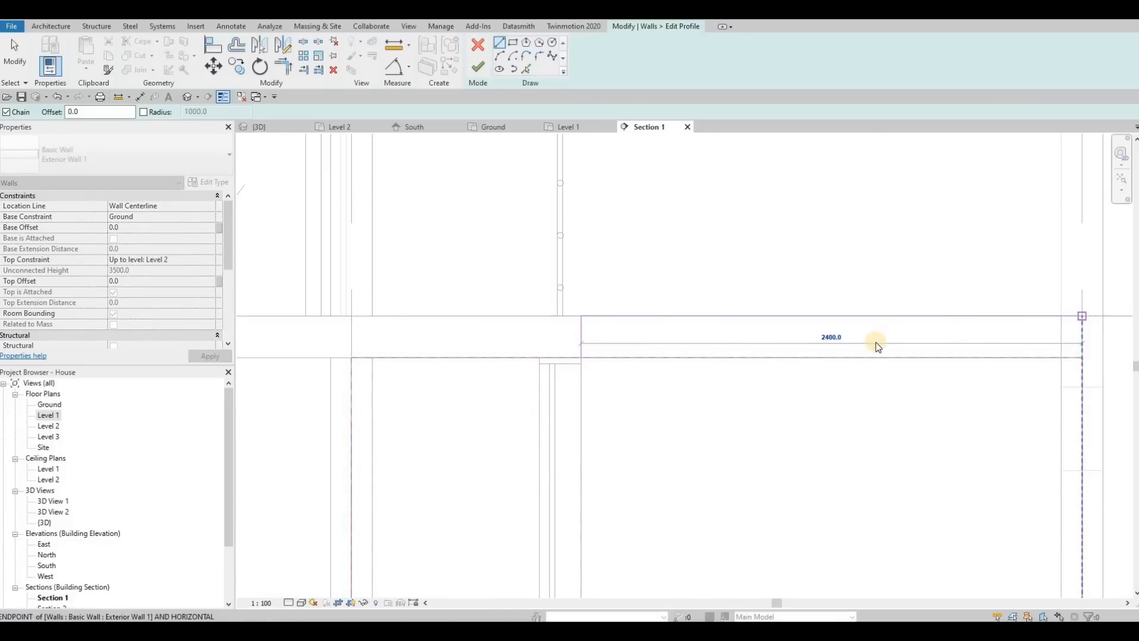
pyautogui.click(875, 344)
pyautogui.press('Escape')
pyautogui.press('Escape')
pyautogui.press('Escape')
# Trim the profile lines into one closed outline with the raised top section, and finish the profile edit.
pyautogui.press('t')
pyautogui.press('r')
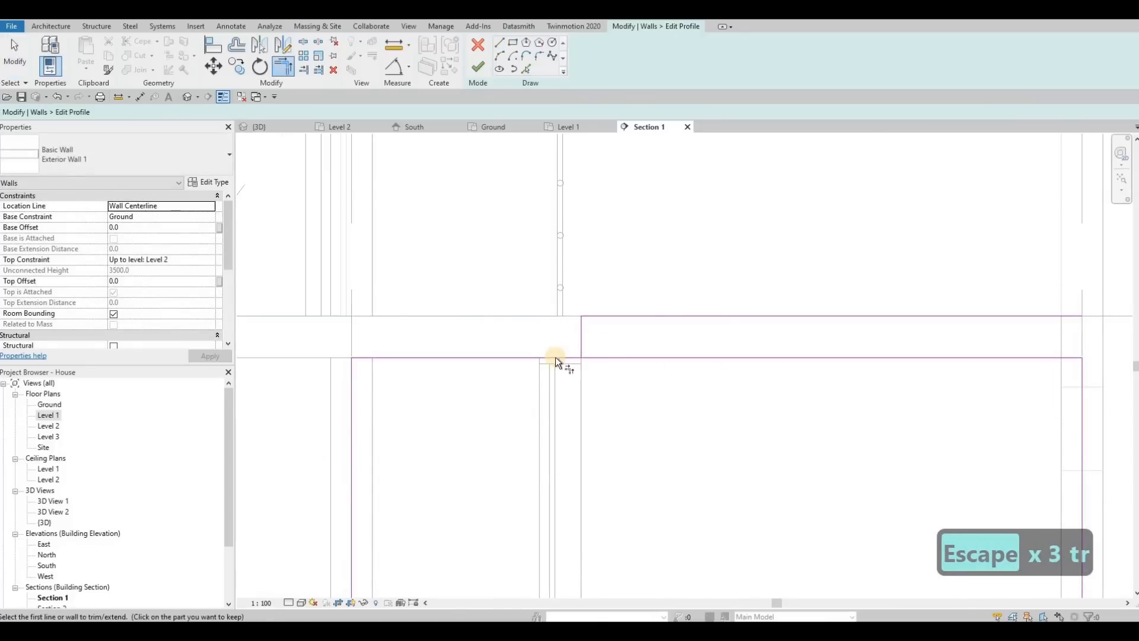
pyautogui.click(811, 356)
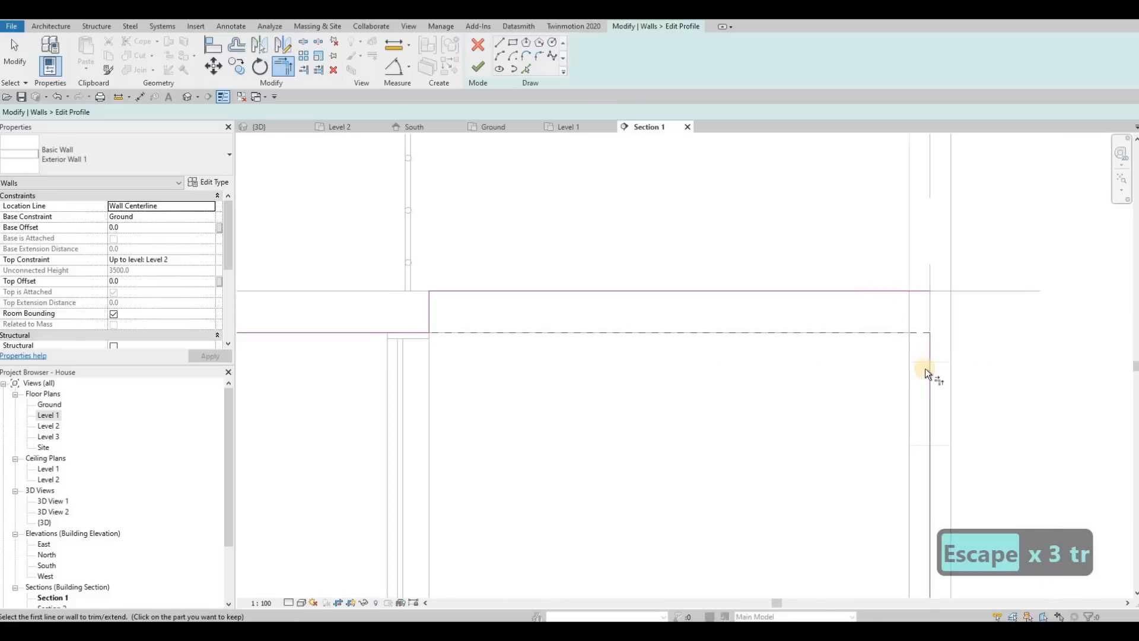
pyautogui.click(930, 369)
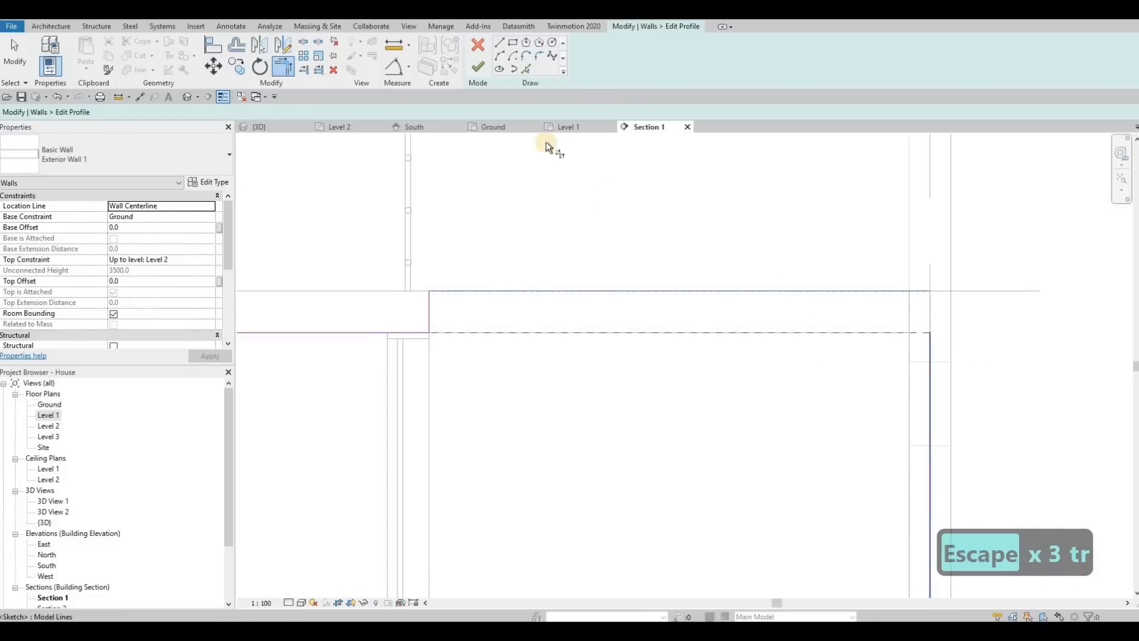
pyautogui.click(479, 67)
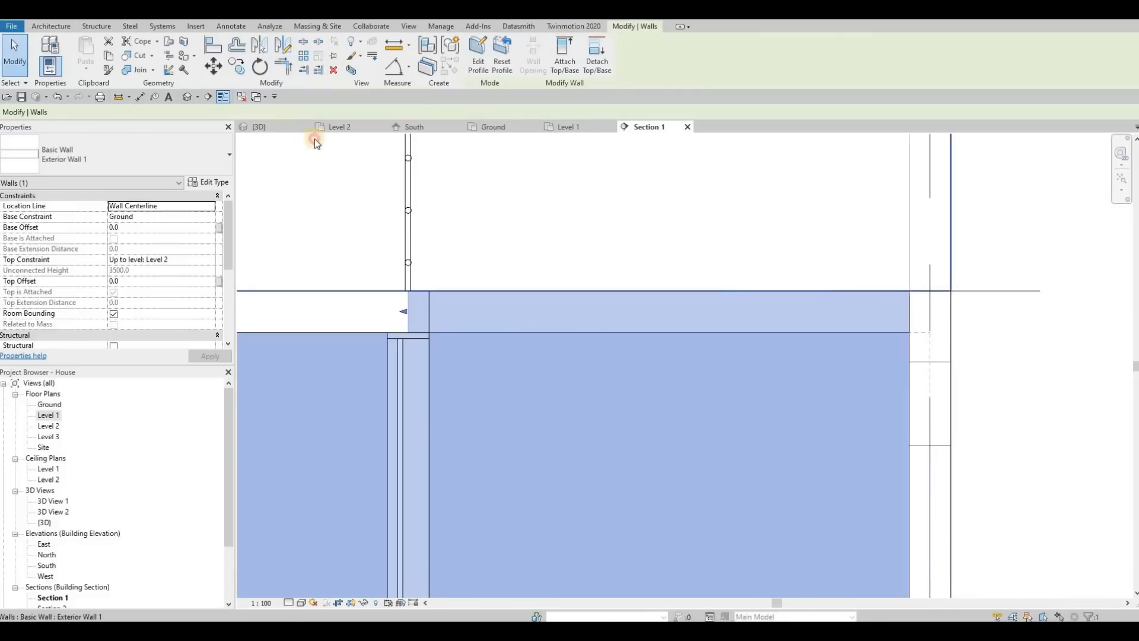
# Display the 3D view and check the raised wall section beside the rear balcony.
pyautogui.hotkey('ctrl', 'Tab')
pyautogui.press('Escape')
pyautogui.press('Escape')
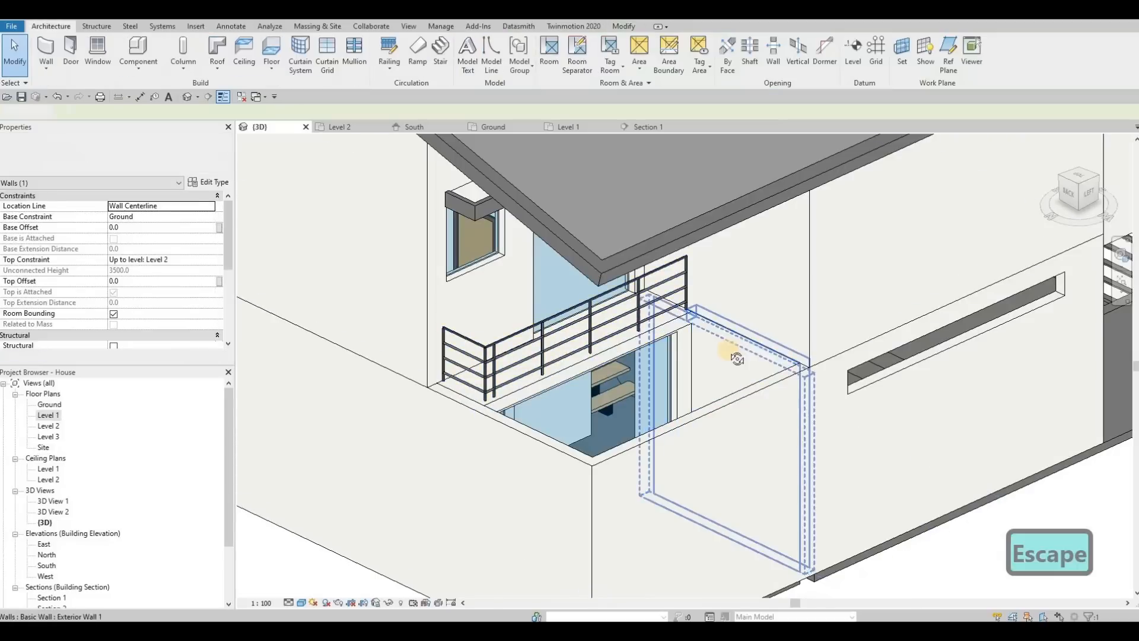
pyautogui.keyDown('shift'); pyautogui.moveTo(834, 261); pyautogui.dragTo(837, 249, button='middle'); pyautogui.keyUp('shift')
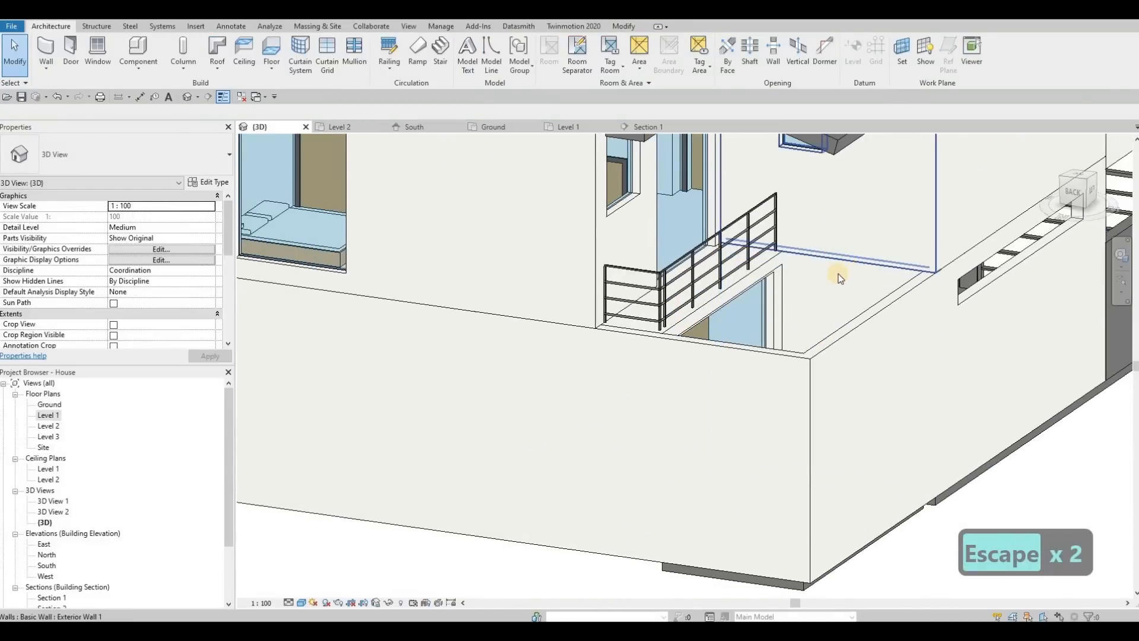
pyautogui.click(839, 275)
pyautogui.click(837, 312)
pyautogui.keyDown('shift'); pyautogui.moveTo(727, 297); pyautogui.dragTo(798, 226, button='middle'); pyautogui.keyUp('shift')
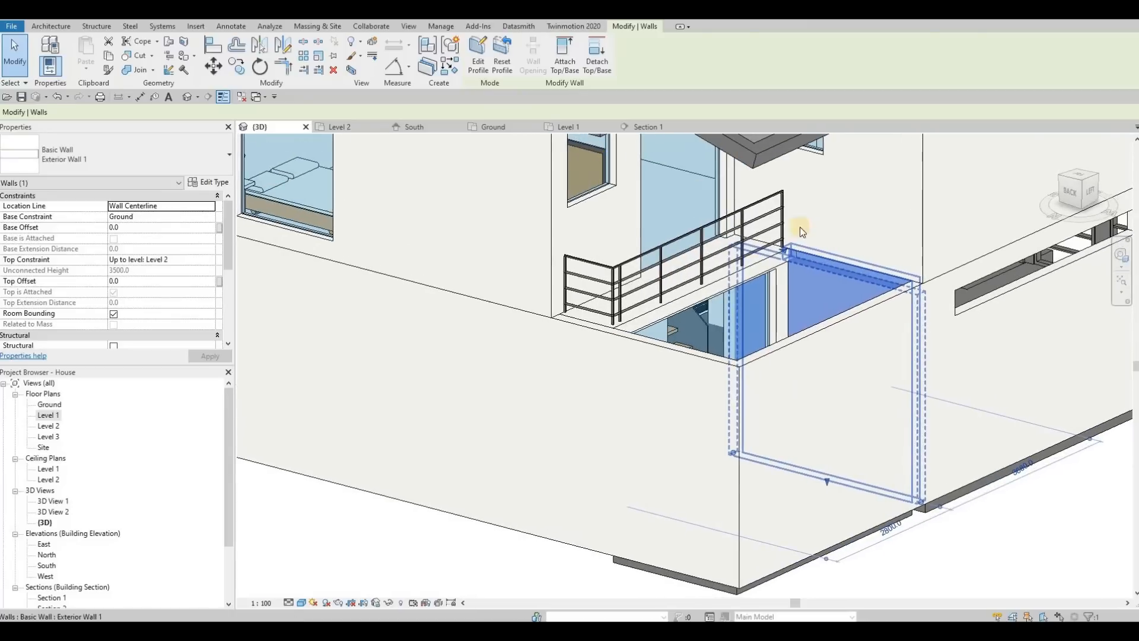
pyautogui.press('Escape')
pyautogui.press('Escape')
# Reopen the wall's profile in Section 1, move the raised section's short vertical edge to the interior wall's face, and finish the edit.
pyautogui.click(645, 126)
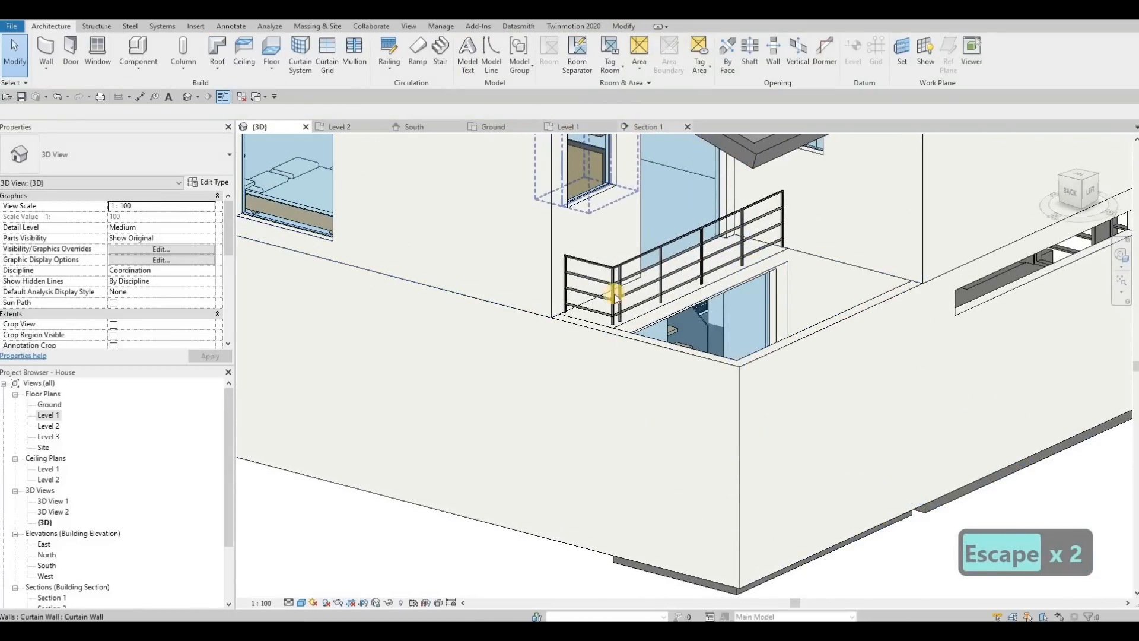
pyautogui.click(406, 311)
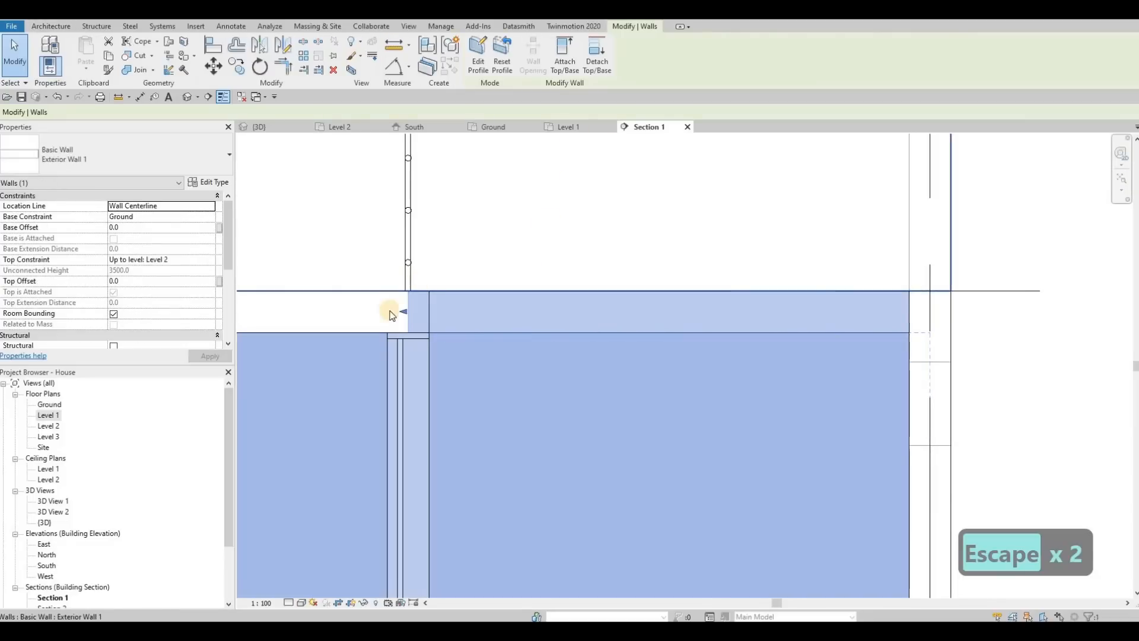
pyautogui.click(428, 311)
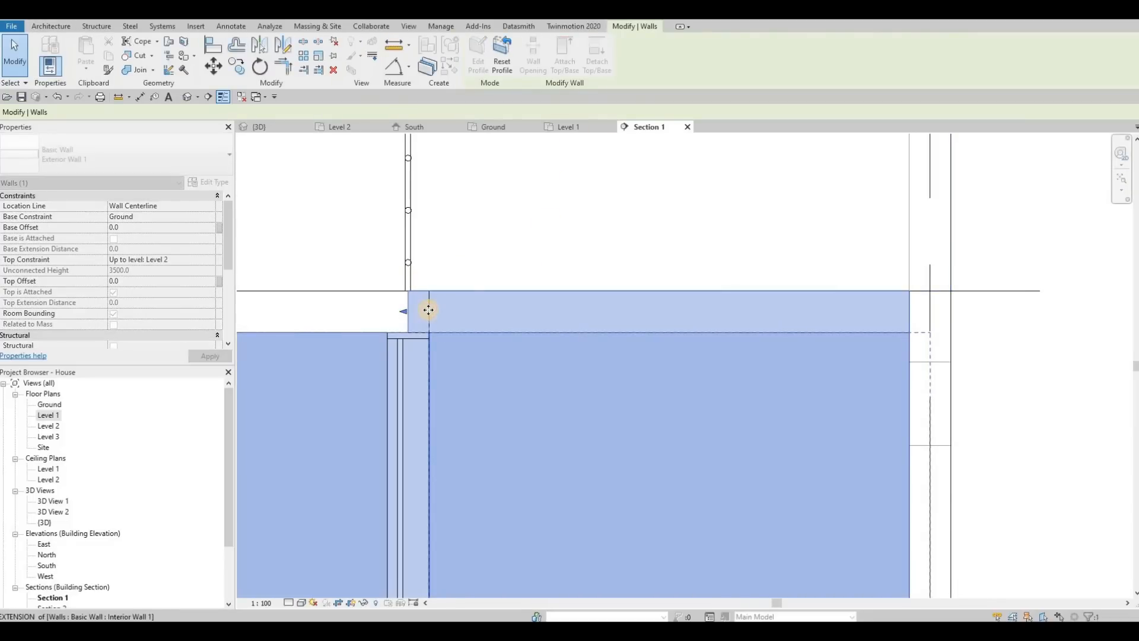
pyautogui.click(477, 53)
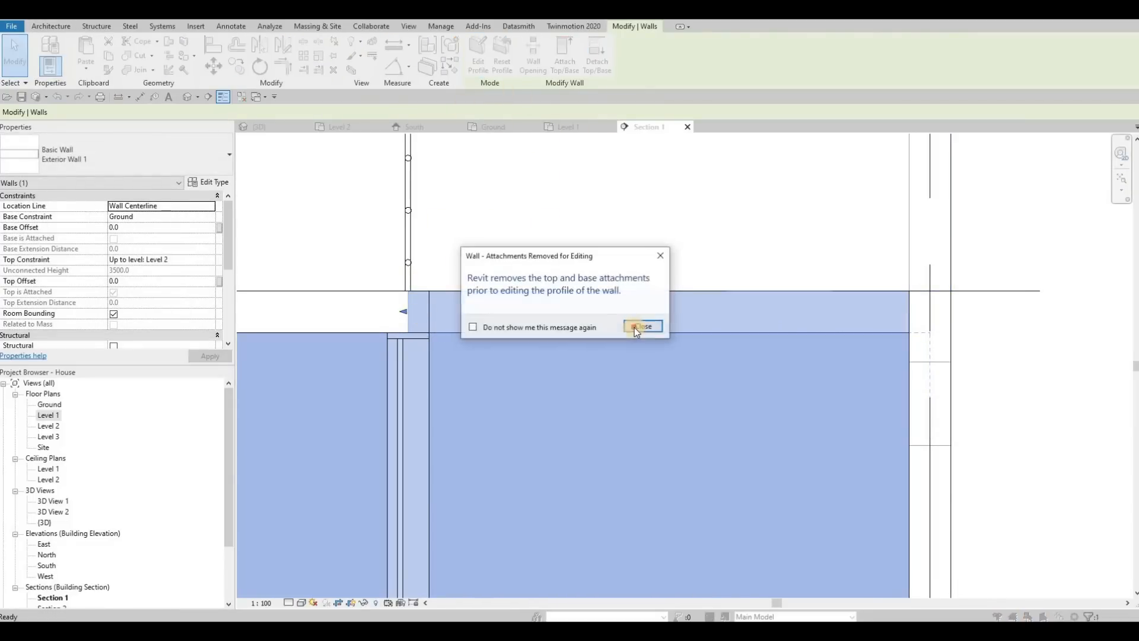
pyautogui.press('Return')
pyautogui.click(409, 306)
pyautogui.scroll(1, 409, 306)
pyautogui.moveTo(409, 306)
pyautogui.mouseDown()
pyautogui.moveTo(445, 307)
pyautogui.moveTo(432, 308)
pyautogui.mouseUp()
pyautogui.click(483, 78)
pyautogui.press('Escape')
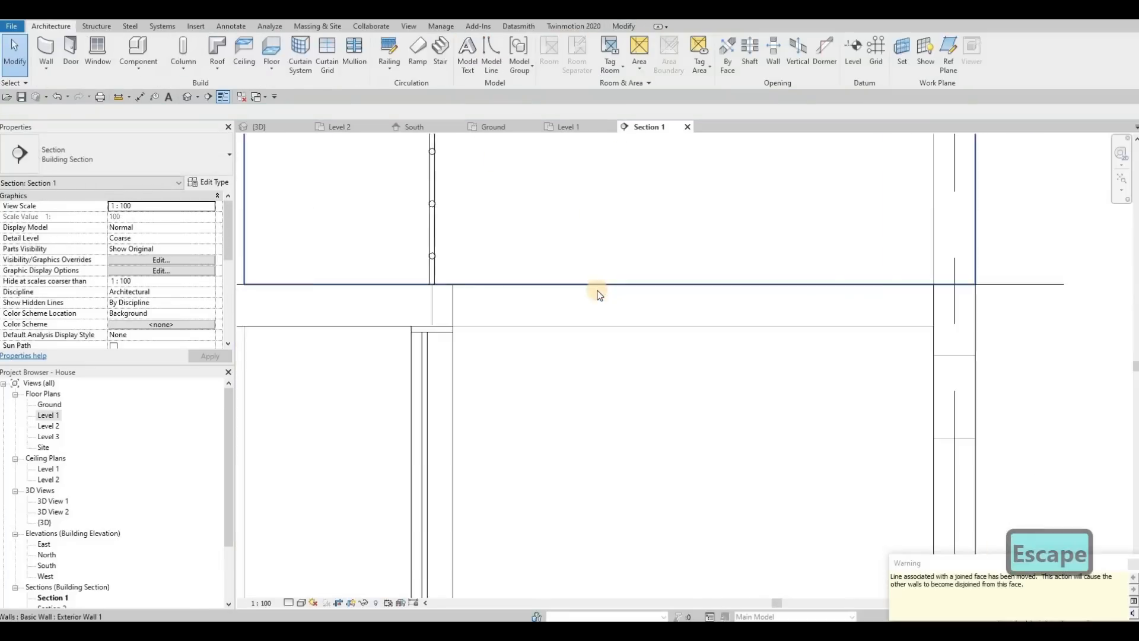
pyautogui.press('Escape')
pyautogui.press('Escape')
pyautogui.scroll(-3, 597, 291)
# Check the corrected wall beside the rear balcony and the house's side elevation in the 3D view.
pyautogui.click(269, 126)
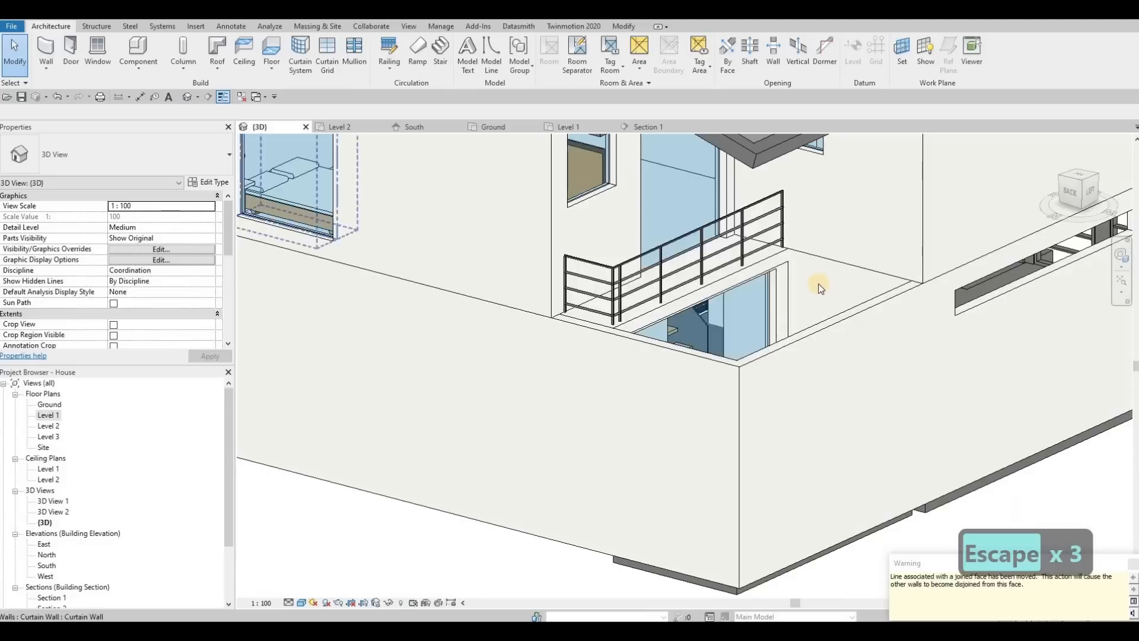
pyautogui.click(808, 352)
pyautogui.press('Escape')
pyautogui.press('Escape')
pyautogui.keyDown('shift'); pyautogui.moveTo(890, 443); pyautogui.dragTo(732, 356, button='middle'); pyautogui.keyUp('shift')
pyautogui.scroll(-2, 736, 355)
pyautogui.keyDown('shift'); pyautogui.moveTo(803, 287); pyautogui.dragTo(872, 308, button='middle'); pyautogui.keyUp('shift')
pyautogui.keyDown('shift'); pyautogui.moveTo(798, 321); pyautogui.dragTo(810, 325, button='middle'); pyautogui.keyUp('shift')
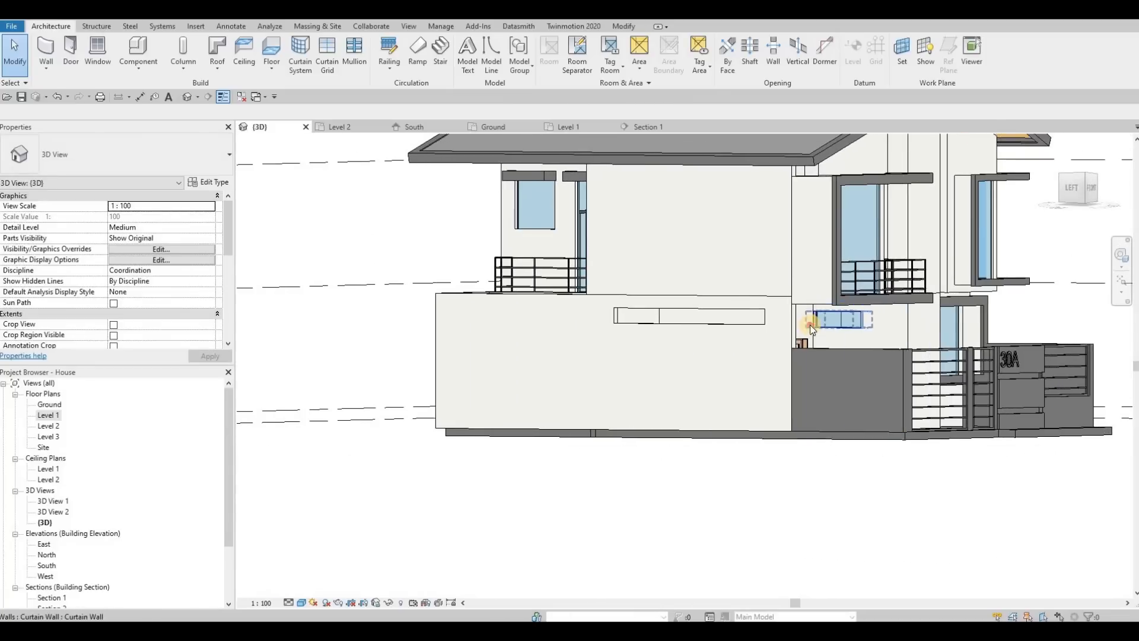
# Shorten the high strip curtain wall near the entrance slightly at its end closest to the door.
pyautogui.scroll(2, 810, 325)
pyautogui.click(792, 311)
pyautogui.scroll(5, 789, 308)
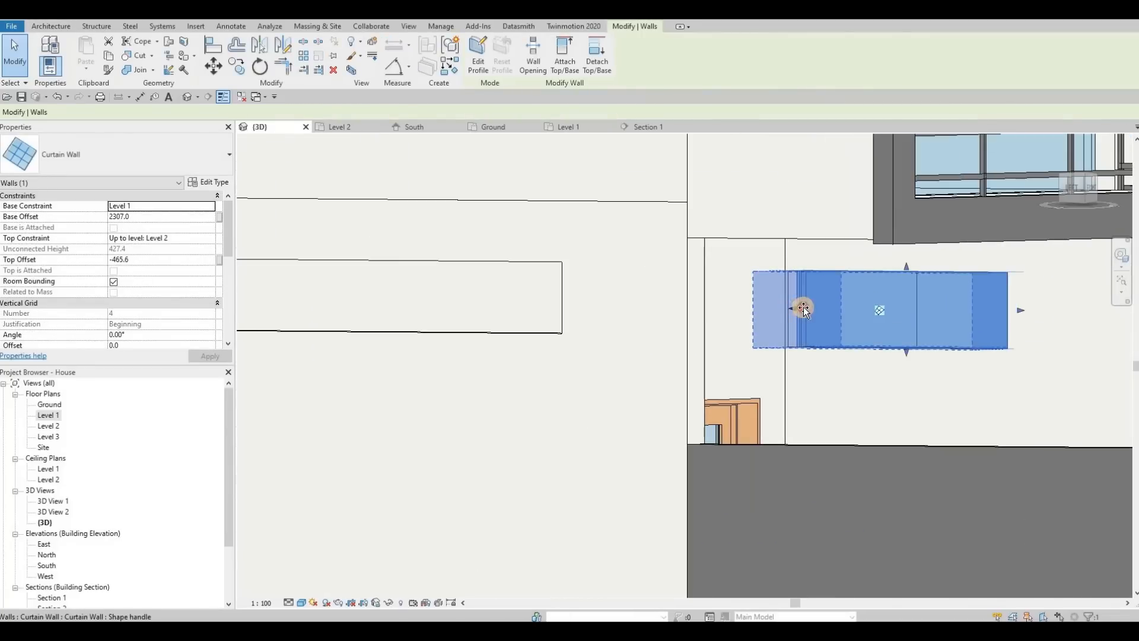
pyautogui.moveTo(803, 308); pyautogui.dragTo(861, 330)
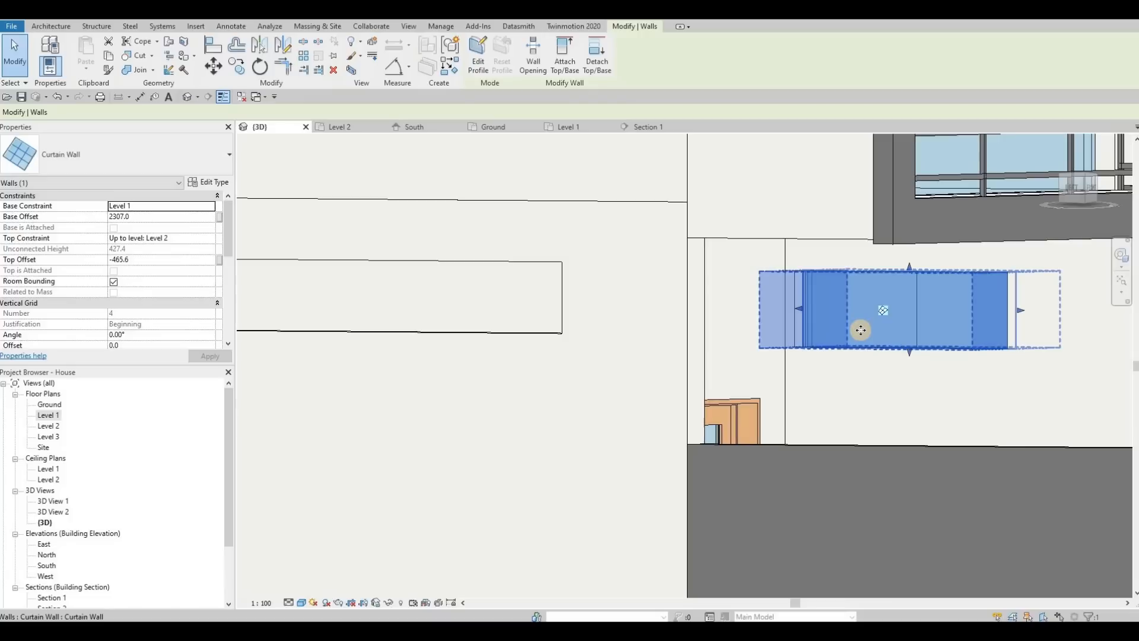
# Add a horizontal curtain grid line 500 mm below the top of the front balcony's curtain wall.
pyautogui.scroll(-1, 831, 350)
pyautogui.keyDown('shift'); pyautogui.moveTo(753, 382); pyautogui.dragTo(667, 365, button='middle'); pyautogui.keyUp('shift')
pyautogui.scroll(-3, 753, 378)
pyautogui.scroll(-2, 763, 371)
pyautogui.press('Escape')
pyautogui.press('Escape')
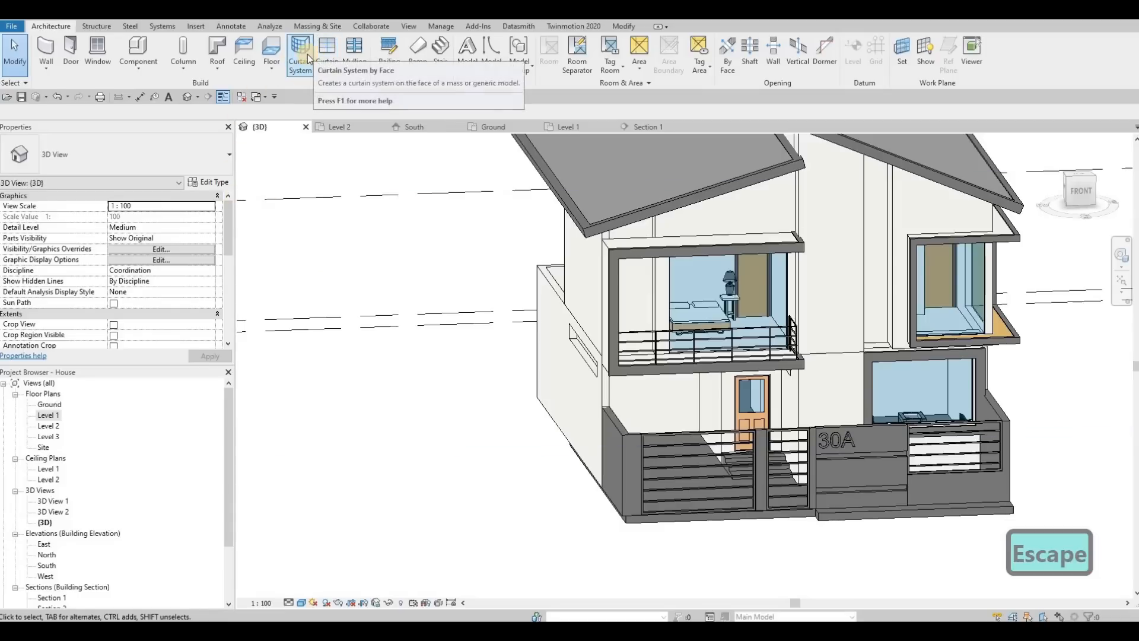
pyautogui.click(327, 57)
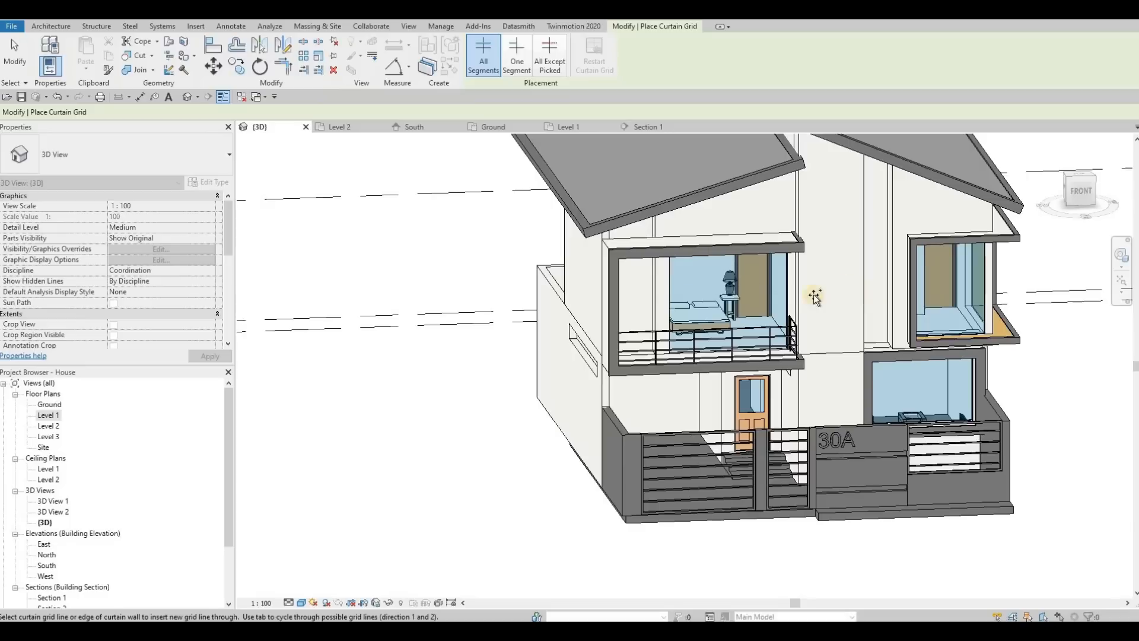
pyautogui.keyDown('shift'); pyautogui.moveTo(786, 282); pyautogui.dragTo(675, 239, button='middle'); pyautogui.keyUp('shift')
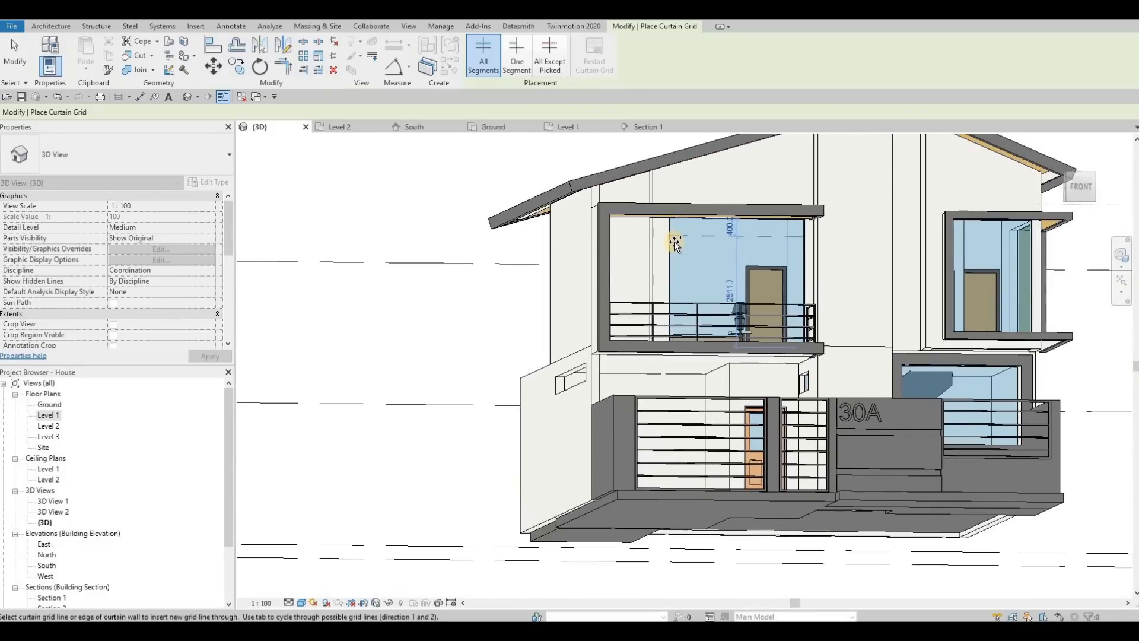
pyautogui.click(675, 240)
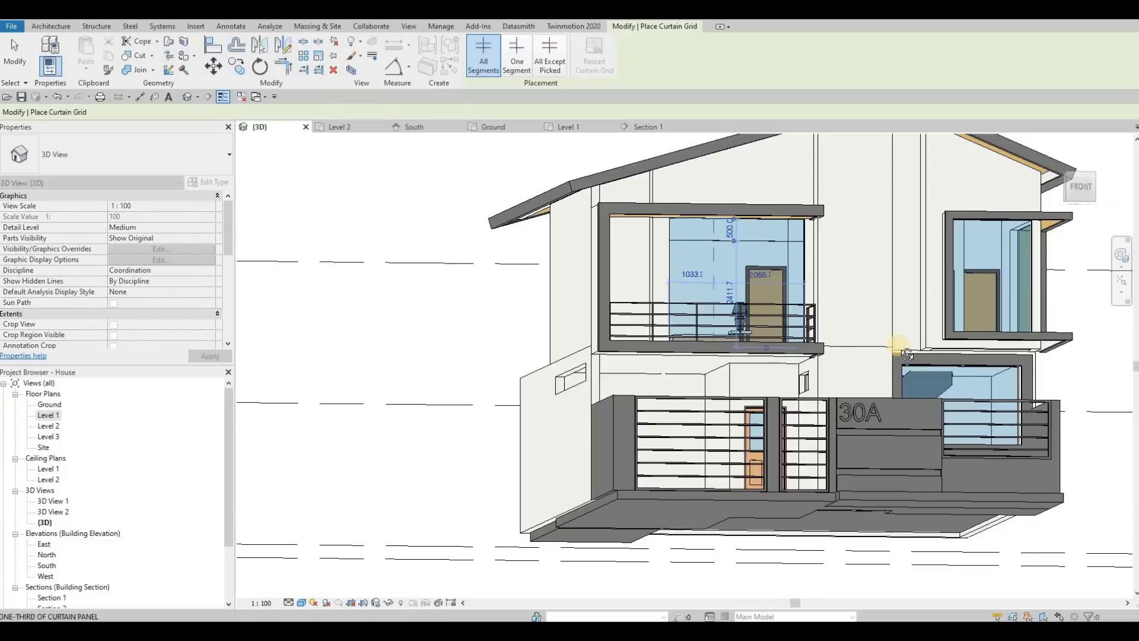
# Divide the rear balcony's curtain wall with a horizontal grid line 500 mm below its top and vertical grid lines spaced 700 mm.
pyautogui.scroll(-5, 907, 354)
pyautogui.keyDown('shift'); pyautogui.moveTo(907, 354); pyautogui.dragTo(646, 272, button='middle'); pyautogui.keyUp('shift')
pyautogui.scroll(5, 547, 245)
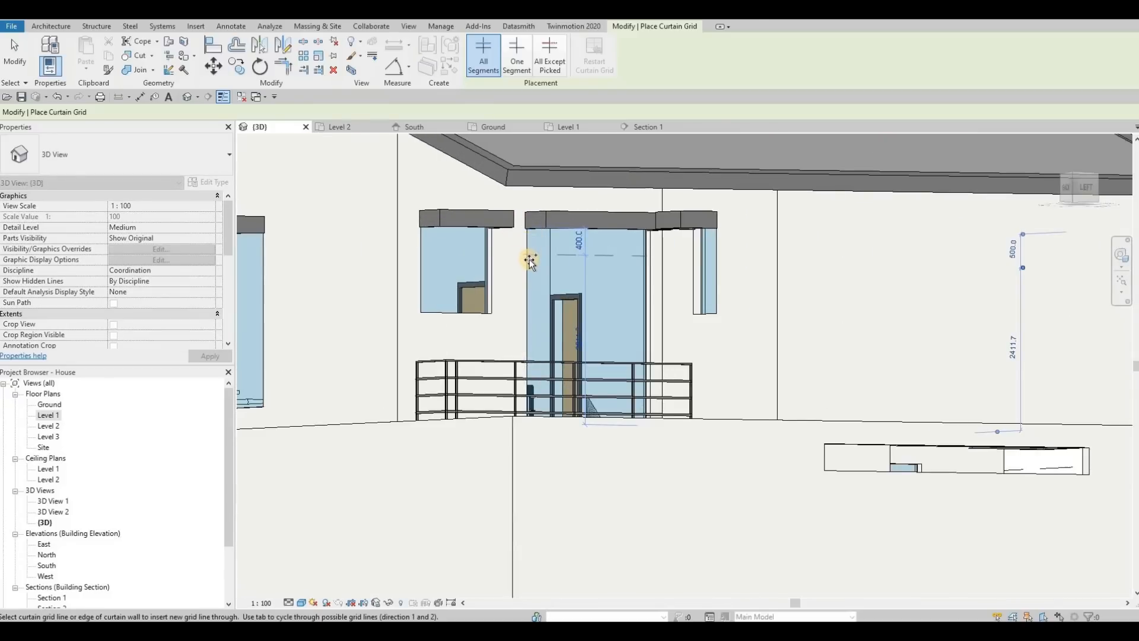
pyautogui.click(586, 271)
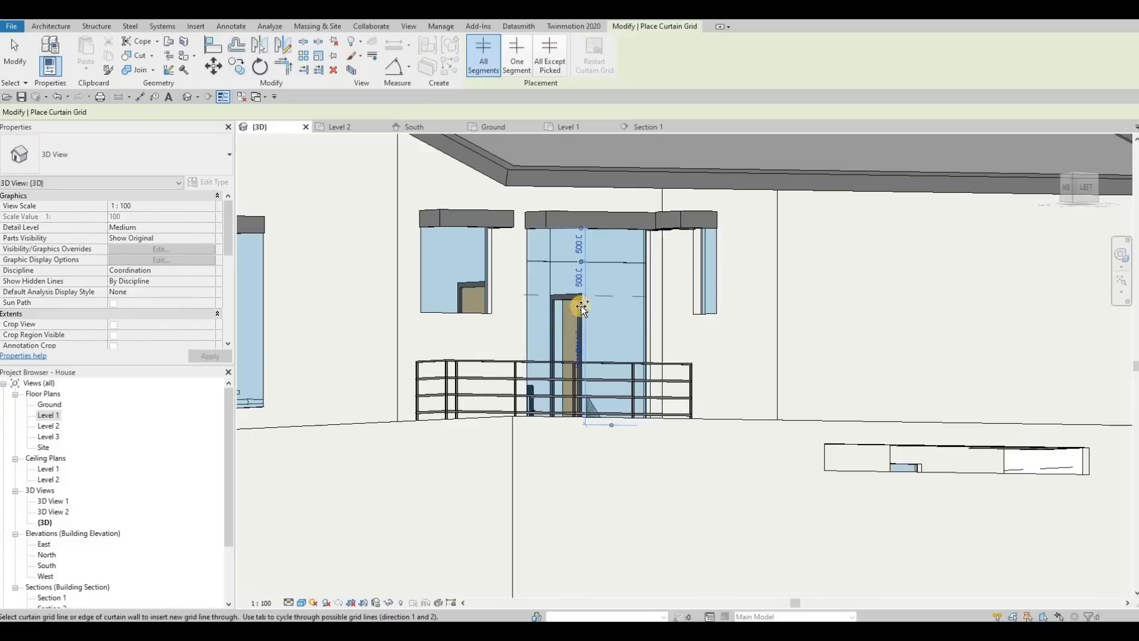
pyautogui.keyDown('shift'); pyautogui.moveTo(522, 414); pyautogui.dragTo(613, 381, button='middle'); pyautogui.keyUp('shift')
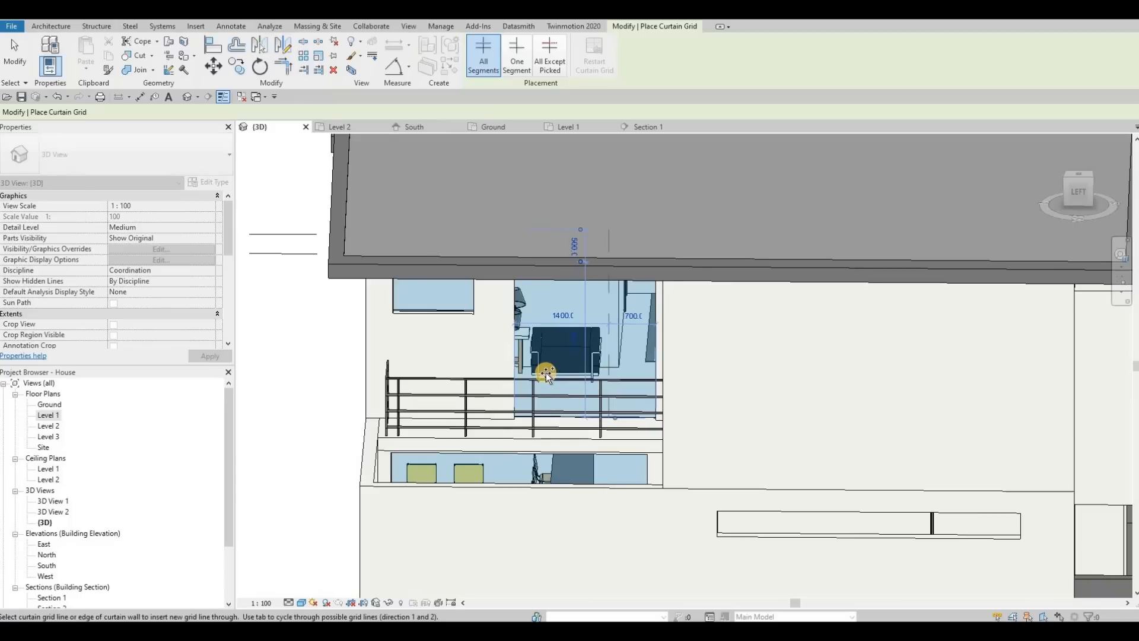
pyautogui.moveTo(557, 393); pyautogui.dragTo(558, 394, button='middle')
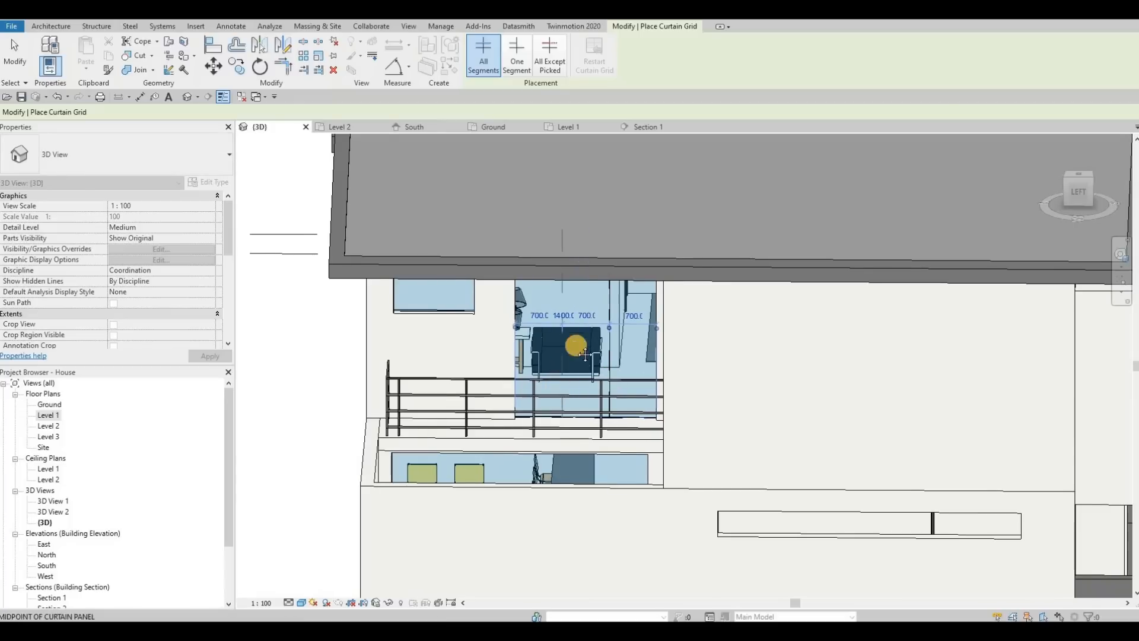
# Add vertical grid lines to the front balcony's curtain wall, one 700 mm from its entrance-side end and the rest at 800 mm spacing.
pyautogui.keyDown('shift'); pyautogui.moveTo(587, 353); pyautogui.dragTo(506, 407, button='middle'); pyautogui.keyUp('shift')
pyautogui.scroll(2, 506, 408)
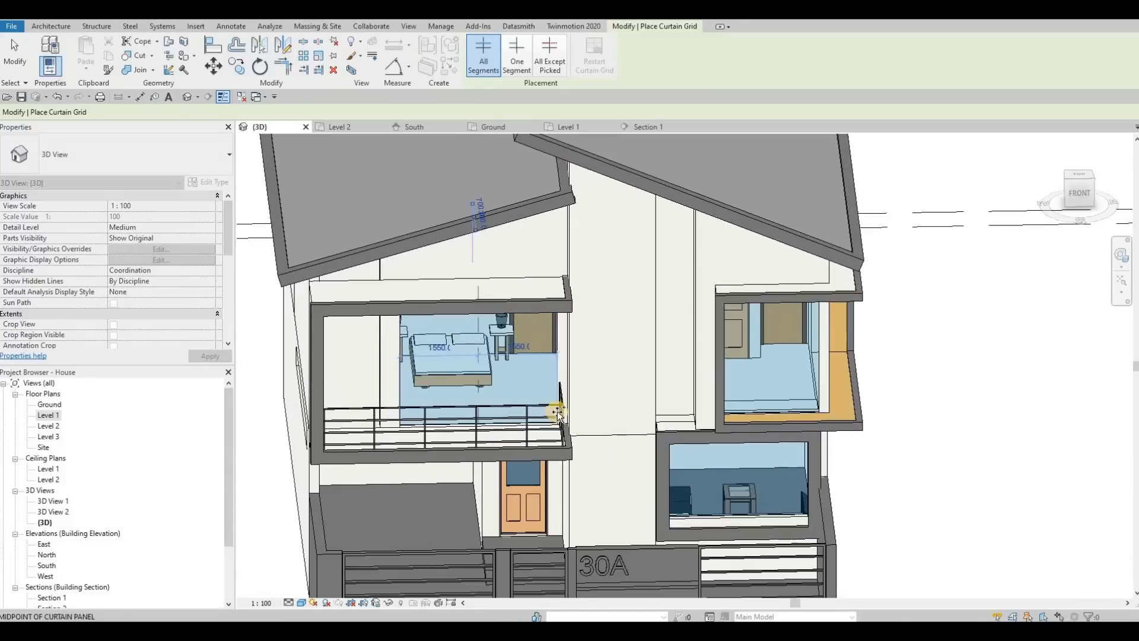
pyautogui.scroll(2, 558, 411)
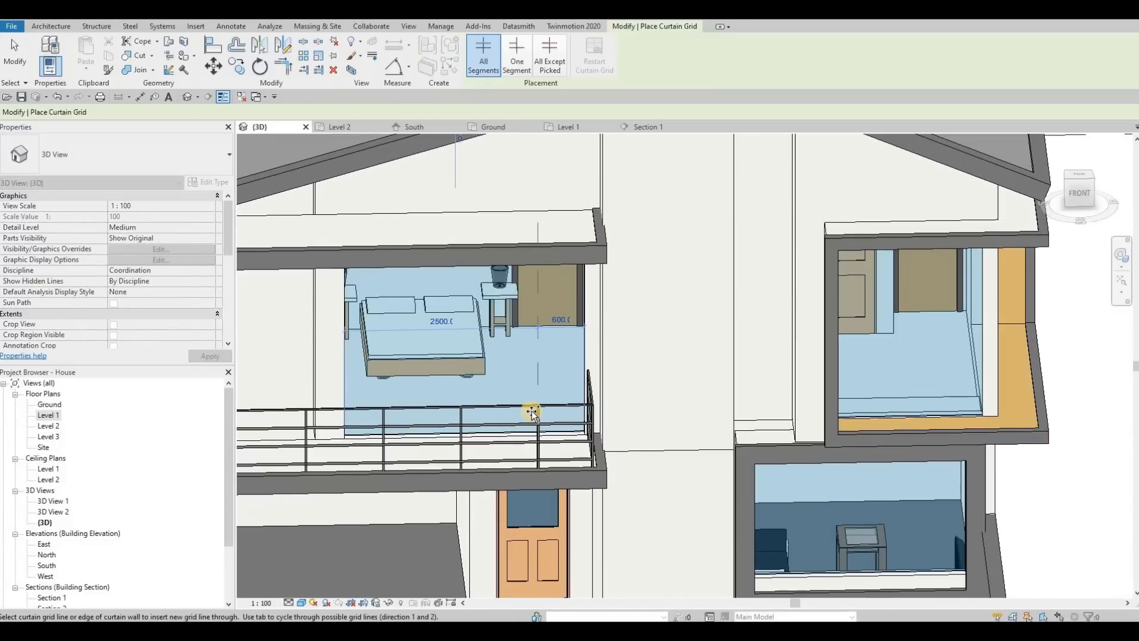
pyautogui.click(437, 401)
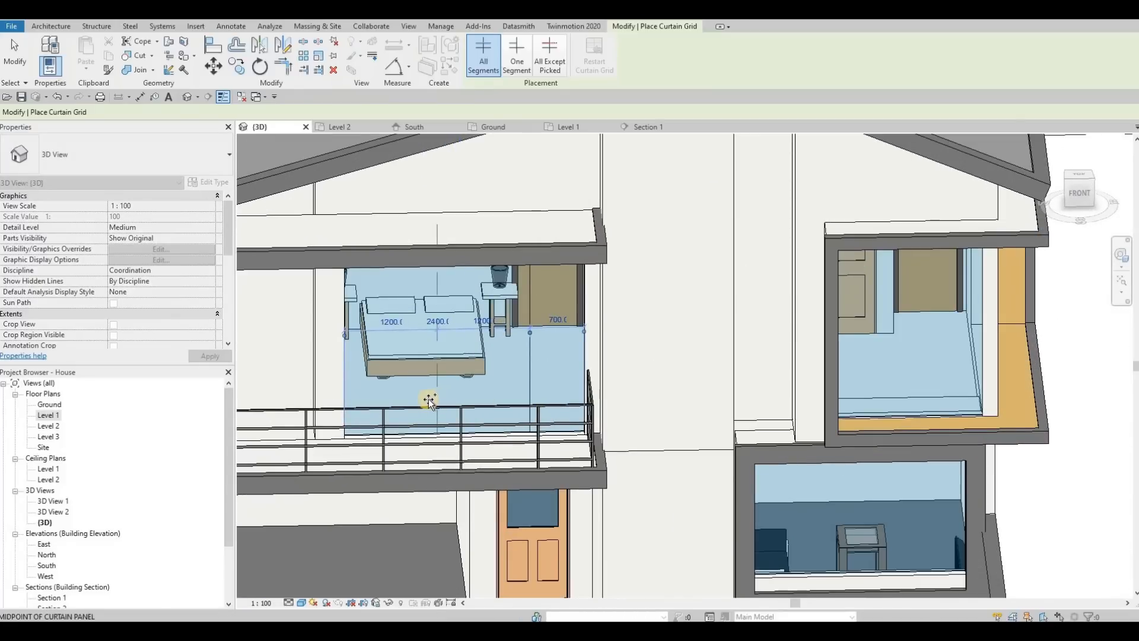
pyautogui.click(446, 402)
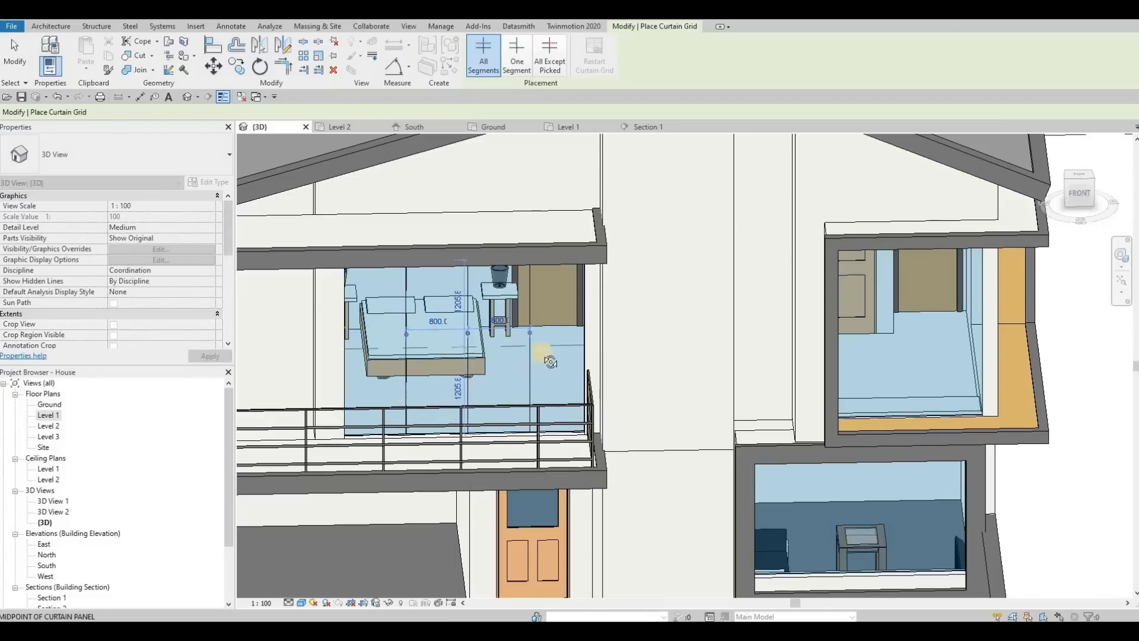
pyautogui.scroll(-2, 541, 349)
pyautogui.press('Escape')
# In the Level 2 plan, extend the corner window's front curtain wall to meet the side curtain wall at the corner.
pyautogui.moveTo(552, 287)
pyautogui.keyDown('shift'); pyautogui.mouseDown(button='middle')
pyautogui.moveTo(604, 303)
pyautogui.moveTo(559, 333)
pyautogui.moveTo(534, 326)
pyautogui.moveTo(579, 322)
pyautogui.moveTo(510, 303)
pyautogui.moveTo(547, 286)
pyautogui.mouseUp(button='middle'); pyautogui.keyUp('shift')
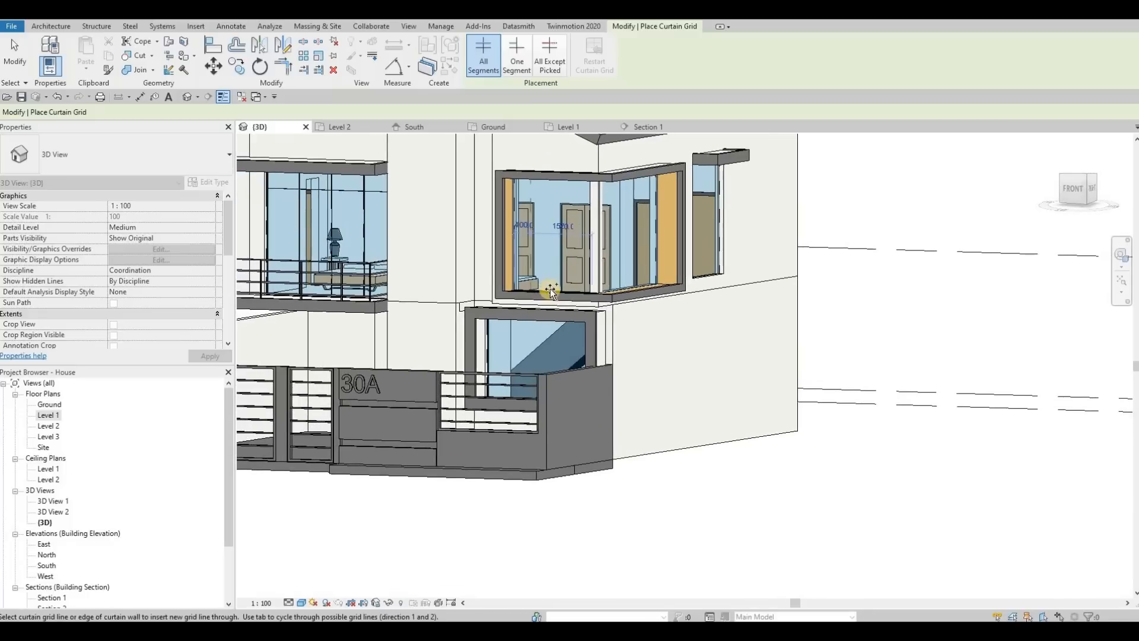
pyautogui.press('Escape')
pyautogui.press('Escape')
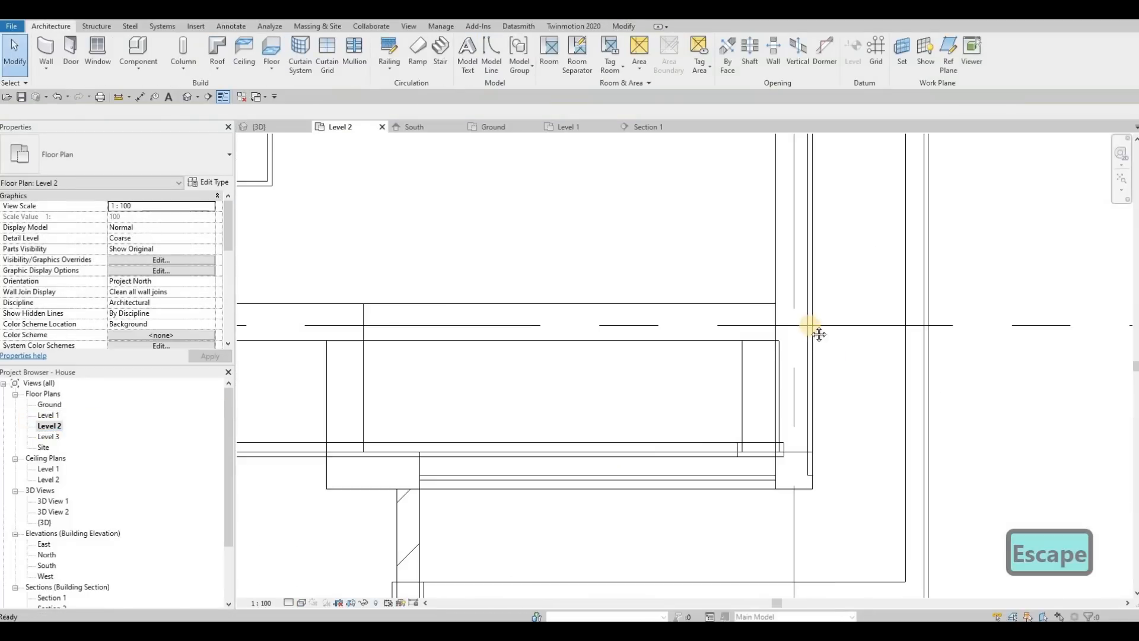
pyautogui.scroll(-6, 776, 341)
pyautogui.scroll(8, 741, 430)
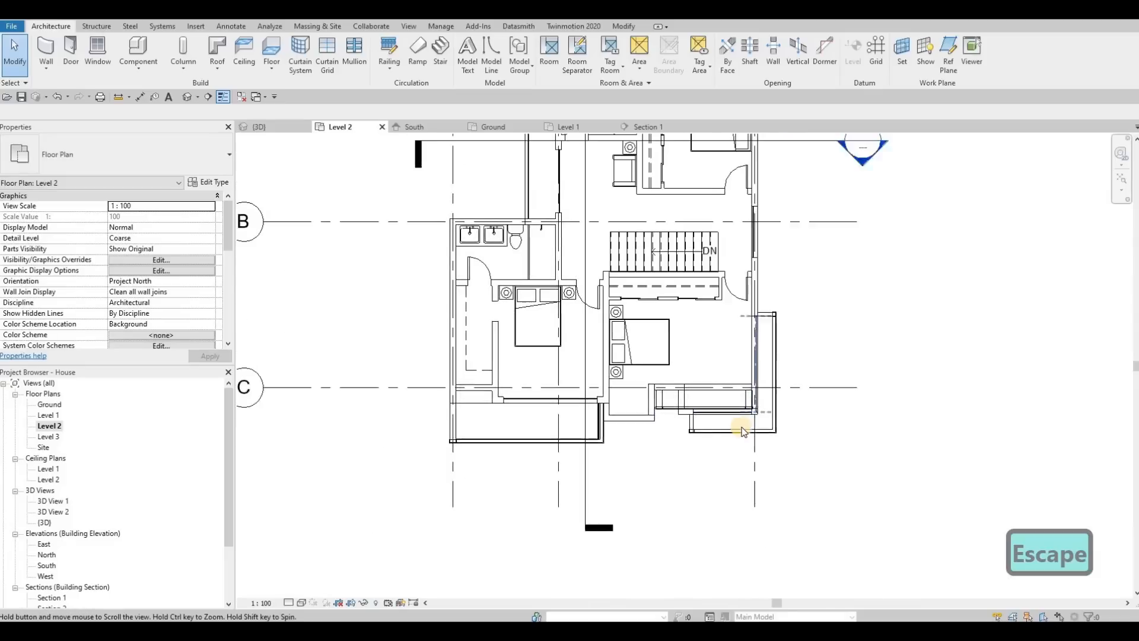
pyautogui.click(690, 477)
pyautogui.press('Escape')
pyautogui.click(751, 468)
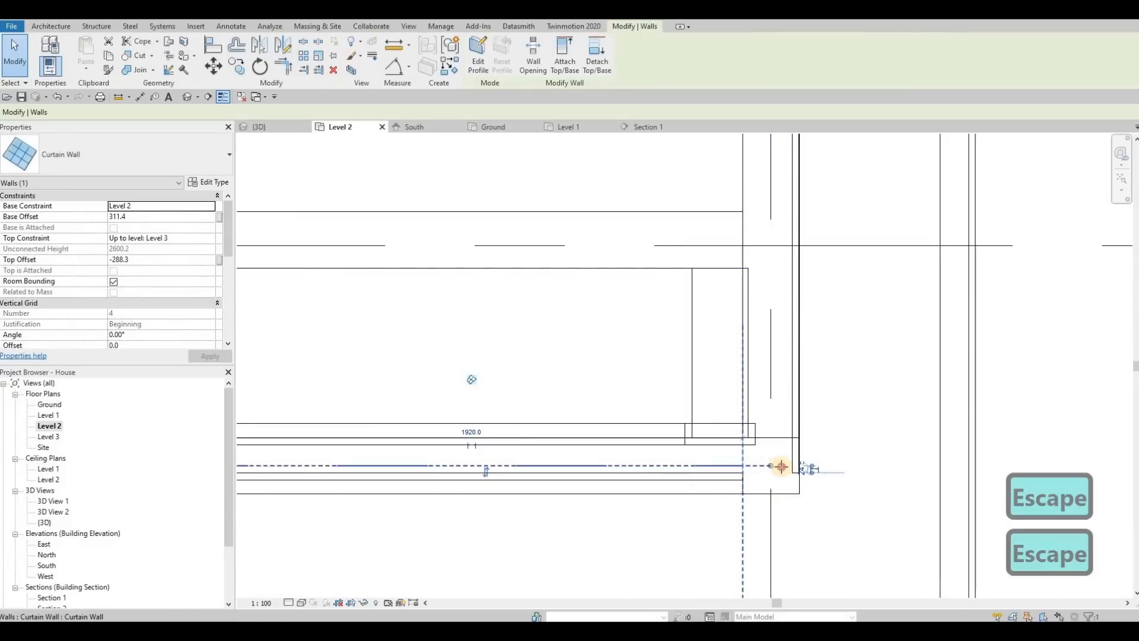
pyautogui.moveTo(804, 467)
pyautogui.mouseDown()
pyautogui.moveTo(795, 465)
pyautogui.moveTo(818, 466)
pyautogui.mouseUp()
pyautogui.scroll(2, 755, 428)
pyautogui.press('Escape')
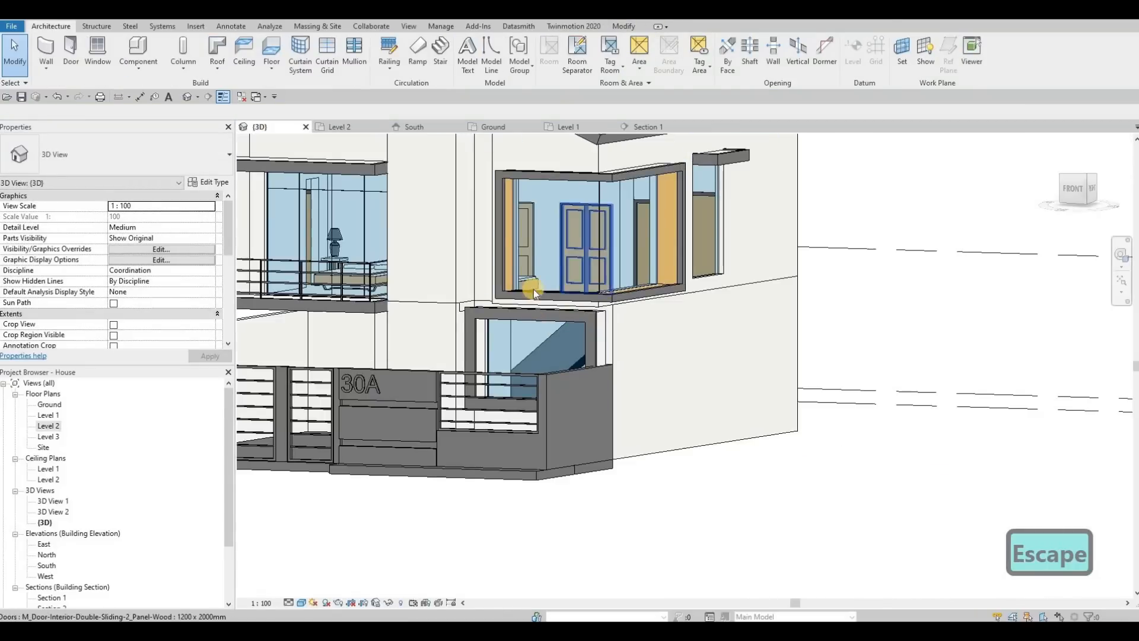
# Check the upper-floor corner window and its meeting curtain walls in the 3D view.
pyautogui.scroll(1, 504, 284)
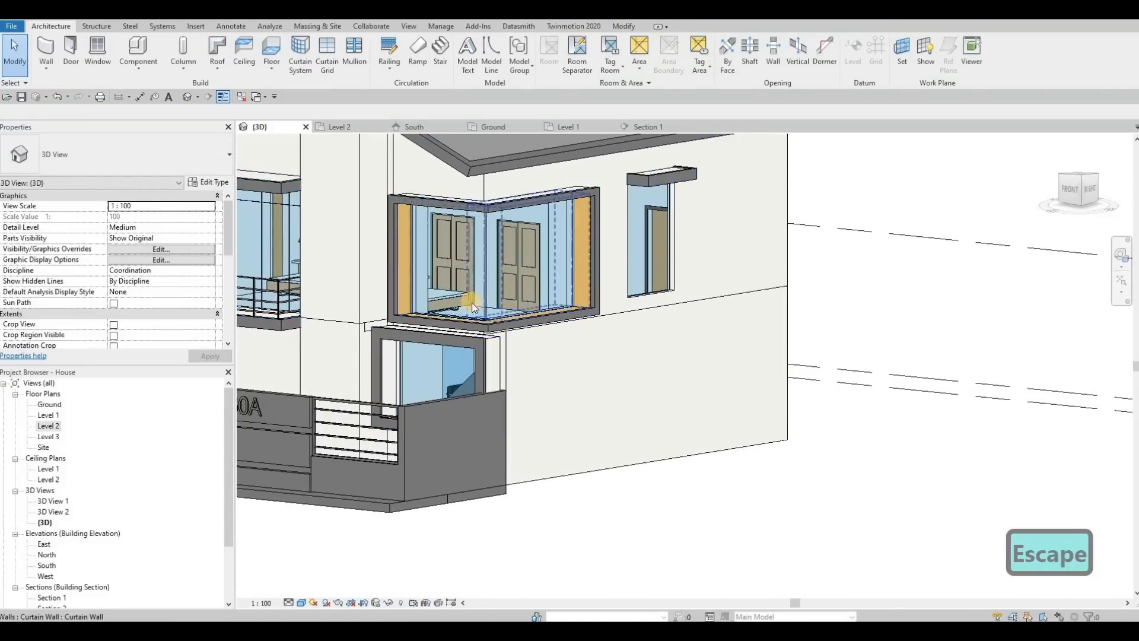
pyautogui.moveTo(416, 436); pyautogui.dragTo(531, 373, button='middle')
pyautogui.scroll(-2, 531, 374)
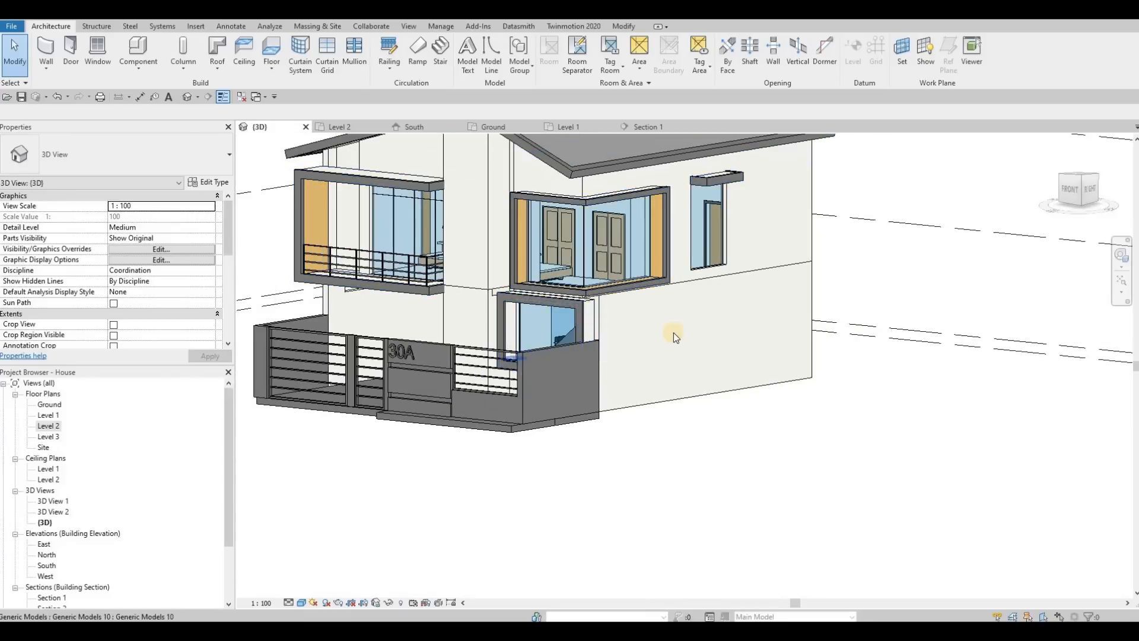
pyautogui.keyDown('shift'); pyautogui.moveTo(674, 332); pyautogui.dragTo(720, 338, button='middle'); pyautogui.keyUp('shift')
pyautogui.moveTo(513, 290); pyautogui.dragTo(498, 324, button='middle')
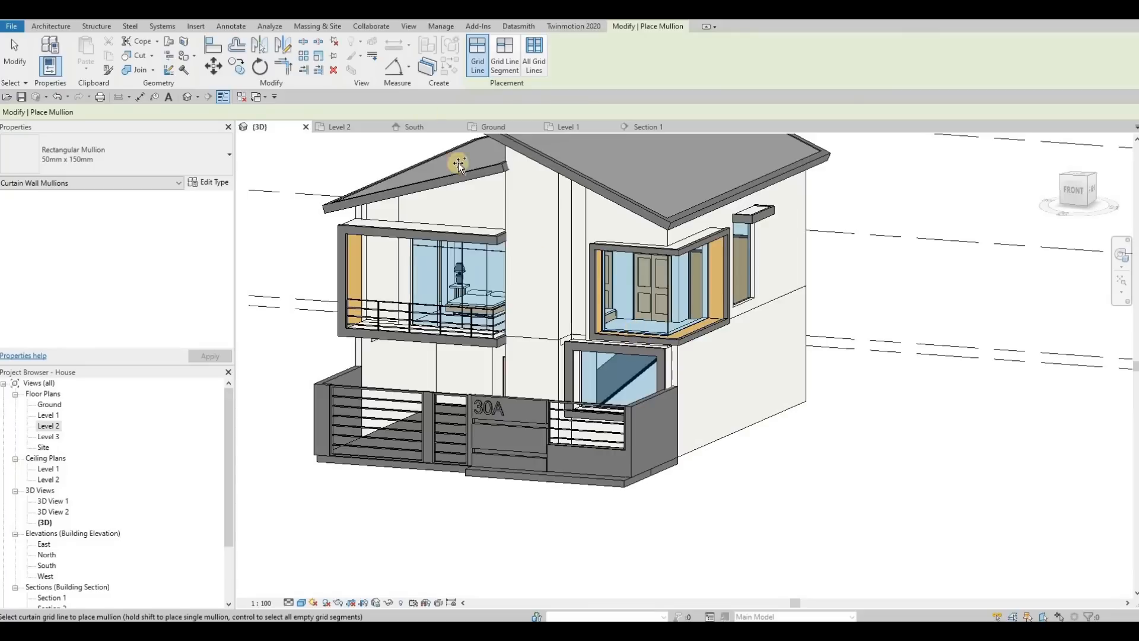
pyautogui.press('Escape')
pyautogui.press('Escape')
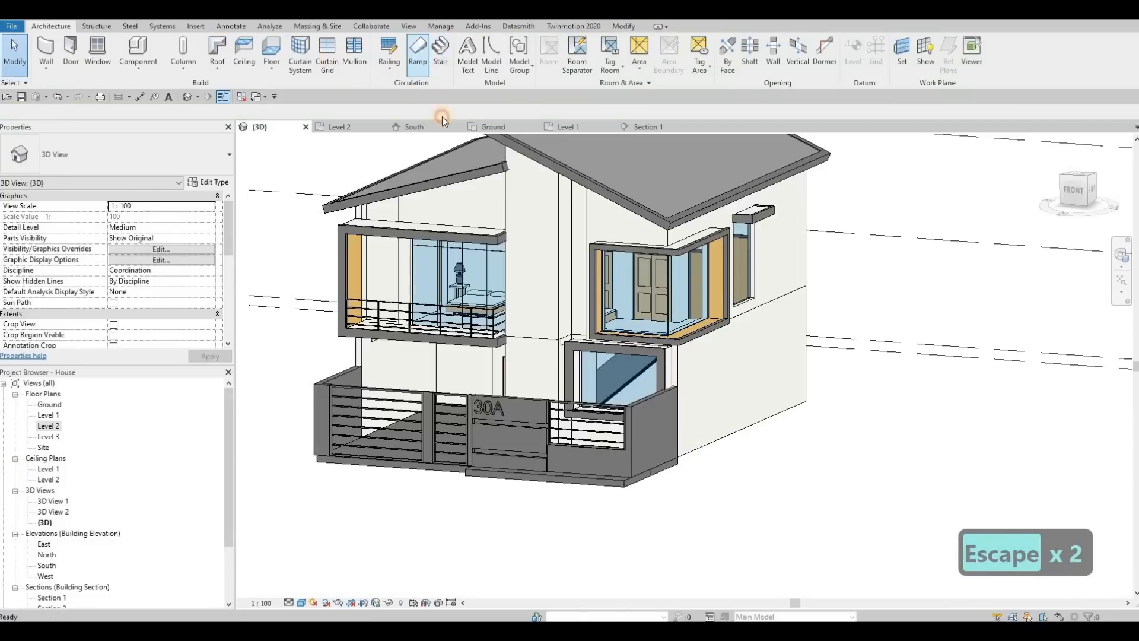
# Divide both curtain walls of the upper-floor corner window with vertical grid lines spaced 1060 mm.
pyautogui.scroll(5, 656, 337)
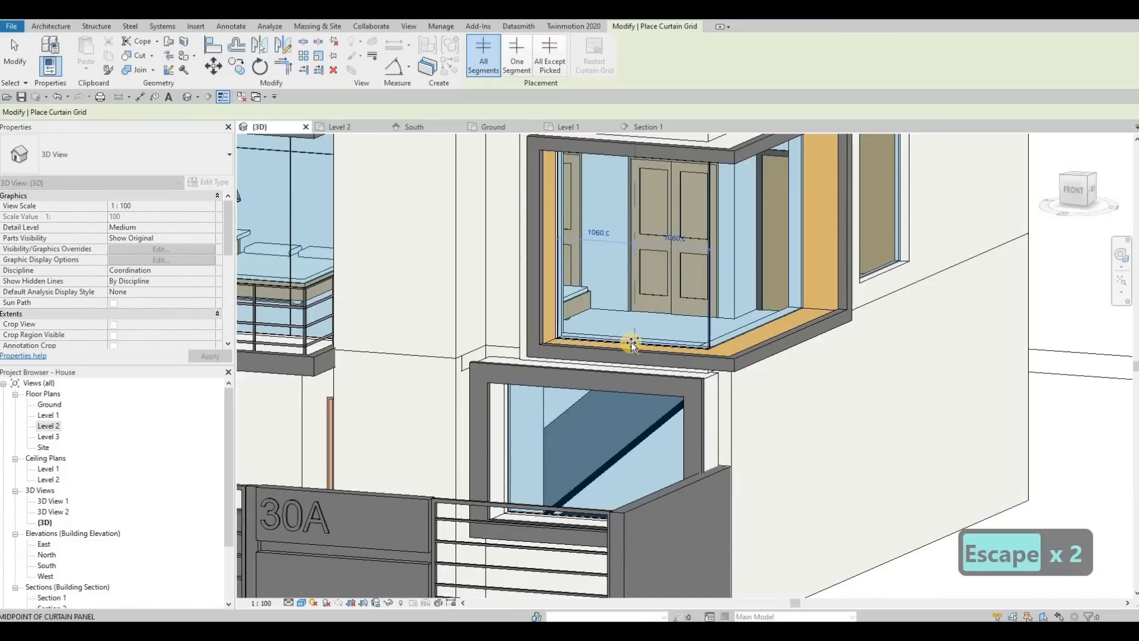
pyautogui.keyDown('shift'); pyautogui.moveTo(641, 370); pyautogui.dragTo(797, 361, button='middle'); pyautogui.keyUp('shift')
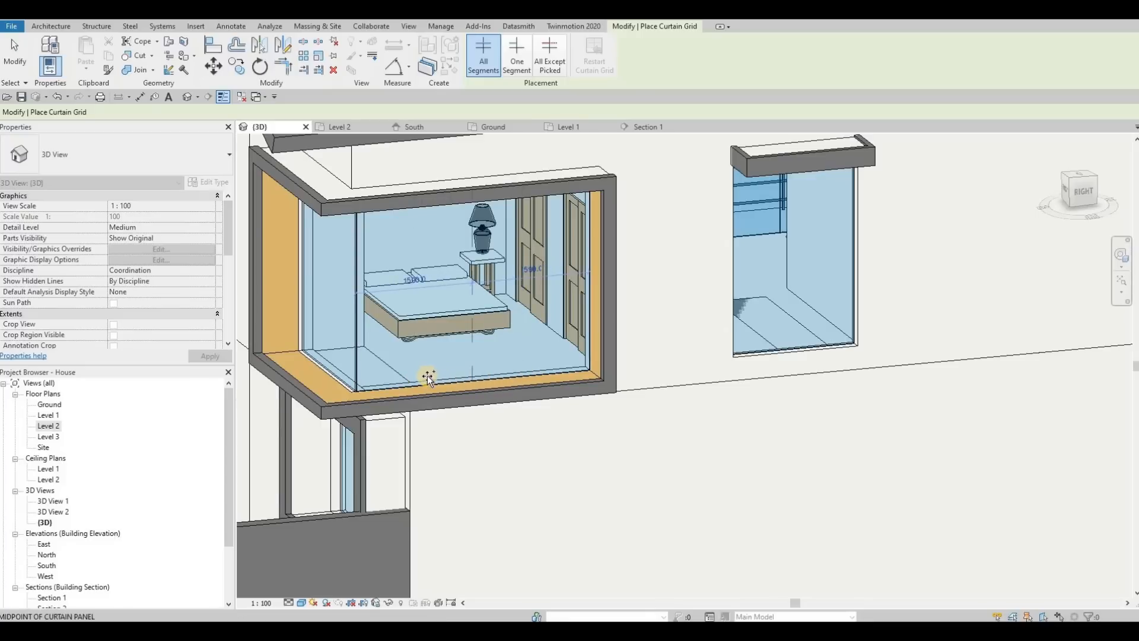
pyautogui.click(518, 377)
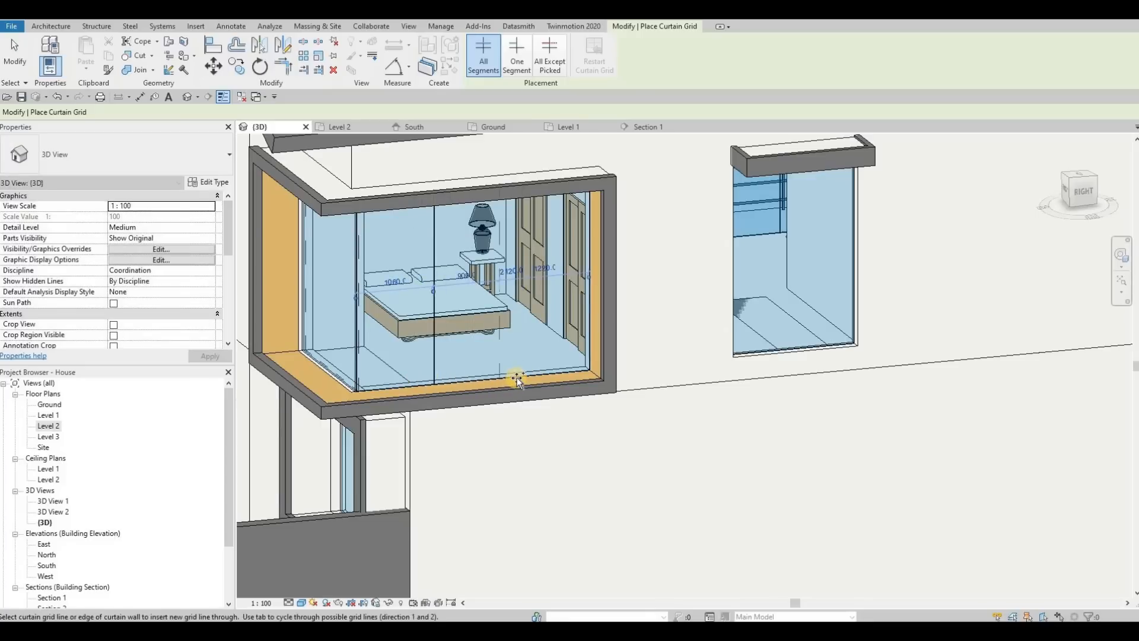
pyautogui.scroll(-2, 522, 378)
pyautogui.keyDown('shift'); pyautogui.moveTo(677, 368); pyautogui.dragTo(332, 382, button='middle'); pyautogui.keyUp('shift')
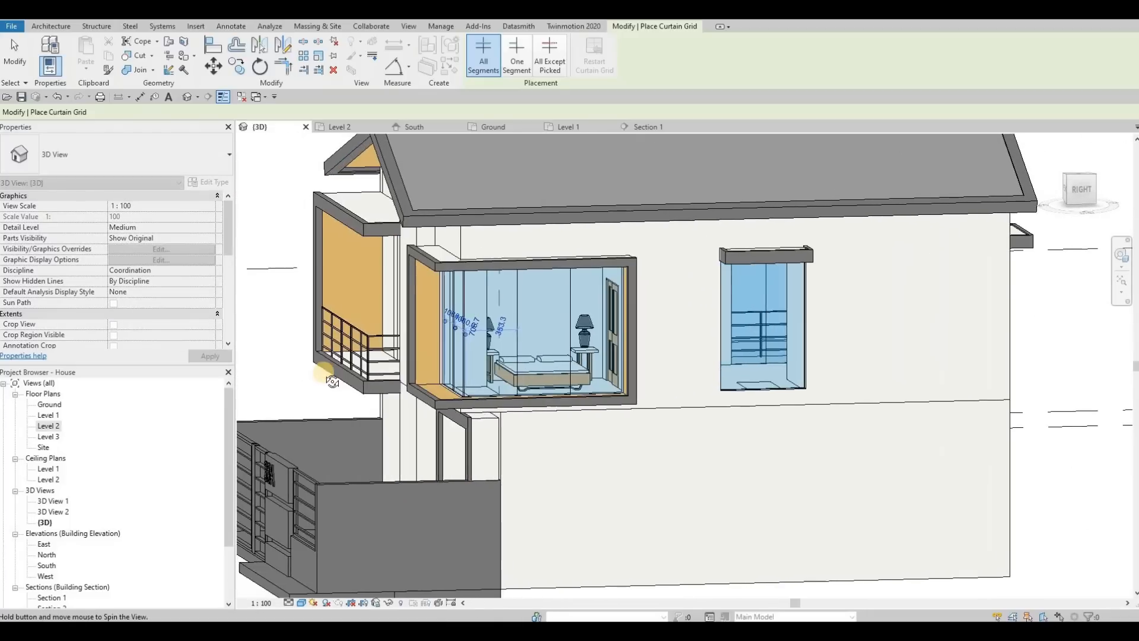
pyautogui.keyDown('shift'); pyautogui.moveTo(402, 348); pyautogui.dragTo(473, 386, button='middle'); pyautogui.keyUp('shift')
pyautogui.scroll(-3, 474, 386)
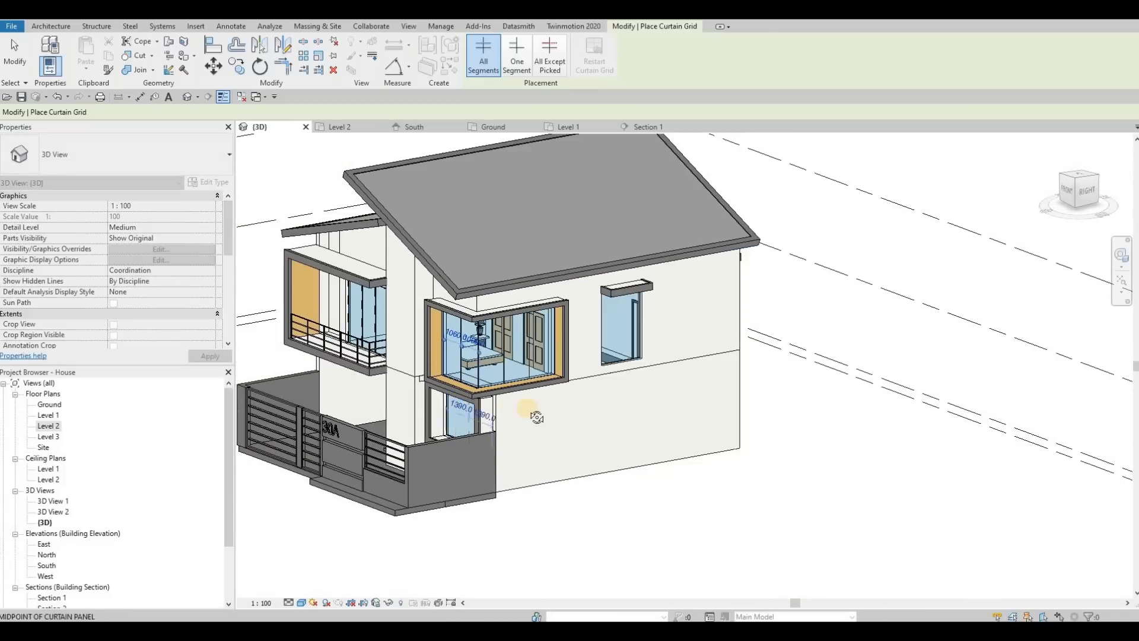
# Split the remaining upper-floor windows at the rear of the house with vertical grid lines at their midpoints.
pyautogui.keyDown('shift'); pyautogui.moveTo(521, 425); pyautogui.dragTo(656, 382, button='middle'); pyautogui.keyUp('shift')
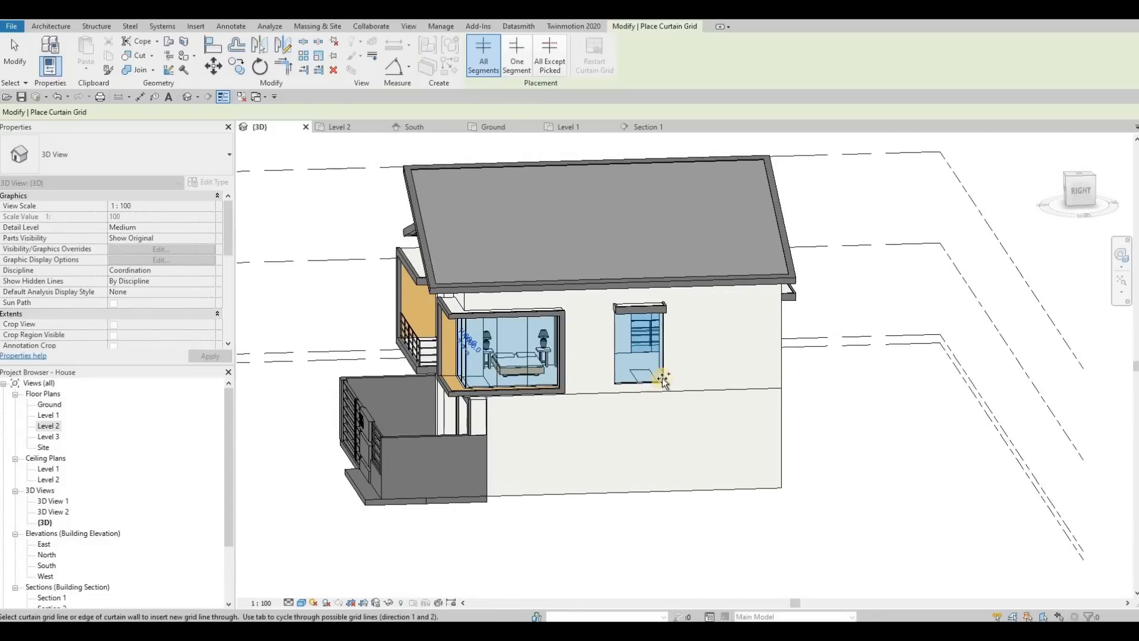
pyautogui.scroll(3, 664, 374)
pyautogui.scroll(-4, 662, 392)
pyautogui.keyDown('shift'); pyautogui.moveTo(688, 403); pyautogui.dragTo(687, 376, button='middle'); pyautogui.keyUp('shift')
pyautogui.scroll(3, 687, 376)
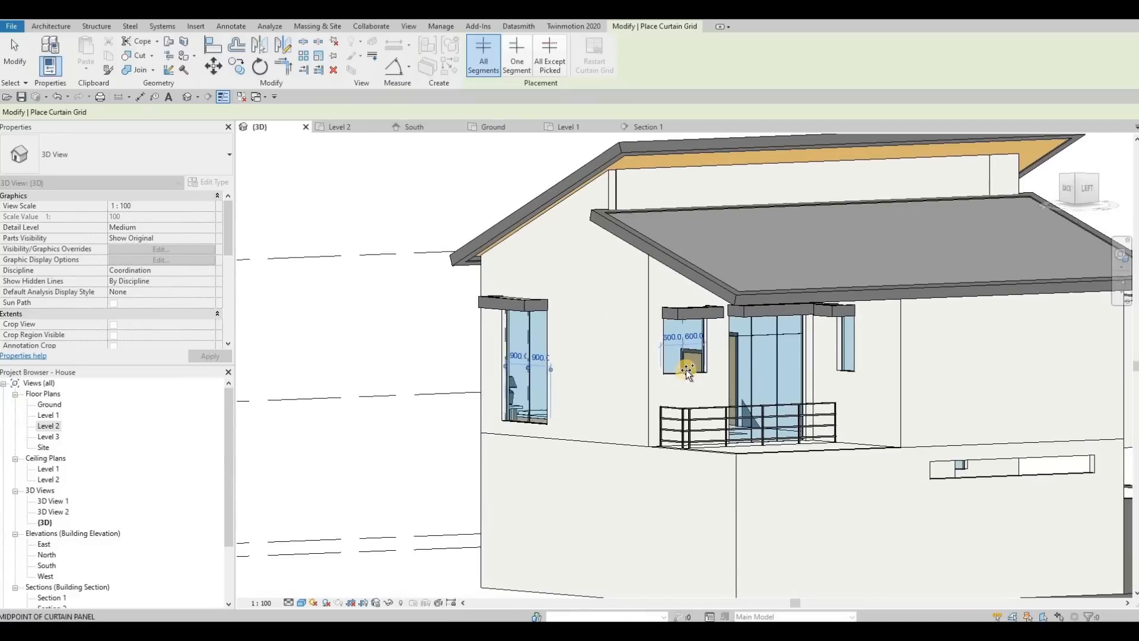
pyautogui.keyDown('shift'); pyautogui.moveTo(824, 365); pyautogui.dragTo(767, 372, button='middle'); pyautogui.keyUp('shift')
pyautogui.click(768, 372)
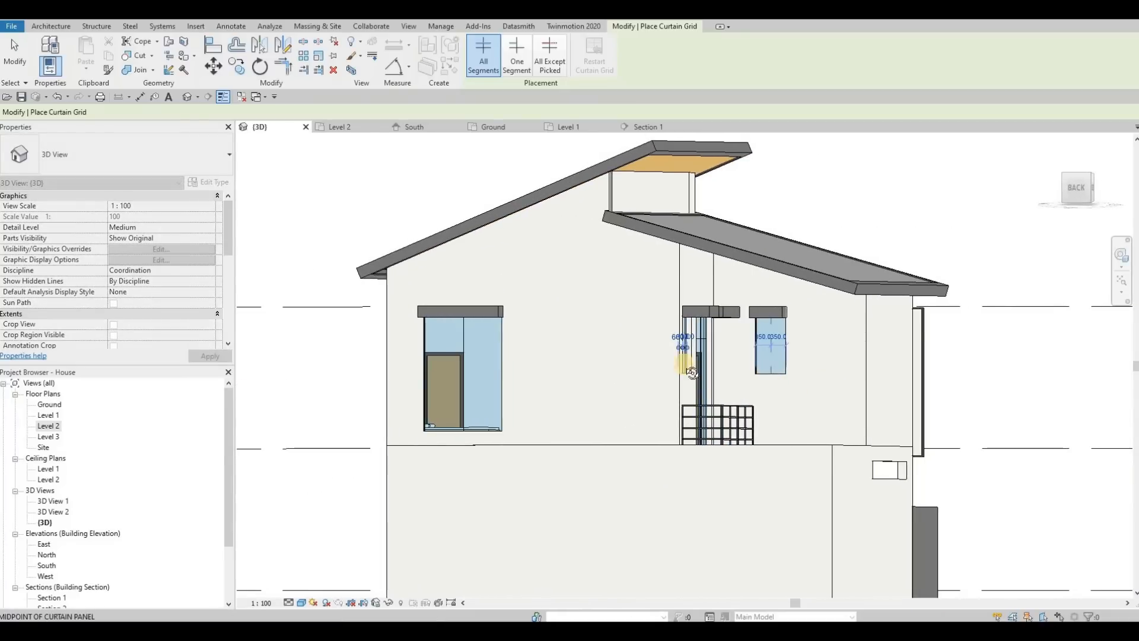
# Add vertical grid lines to the high strip curtain wall near the entrance and divide the lower front window into thirds.
pyautogui.keyDown('shift'); pyautogui.moveTo(782, 436); pyautogui.dragTo(1007, 469, button='middle'); pyautogui.keyUp('shift')
pyautogui.scroll(2, 1007, 468)
pyautogui.click(1009, 467)
pyautogui.scroll(-2, 865, 483)
pyautogui.keyDown('shift'); pyautogui.moveTo(850, 494); pyautogui.dragTo(835, 475, button='middle'); pyautogui.keyUp('shift')
pyautogui.keyDown('shift'); pyautogui.moveTo(872, 475); pyautogui.dragTo(842, 415, button='middle'); pyautogui.keyUp('shift')
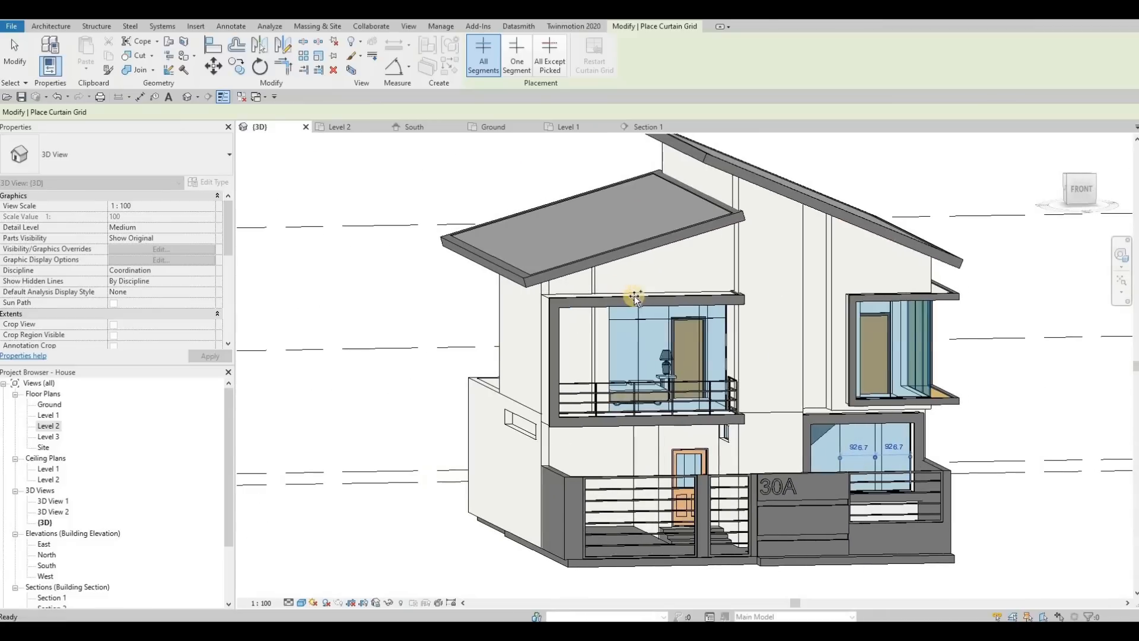
# Place 30mm Square rectangular mullions on all grid lines of the front balcony, entrance strip and lower front windows.
pyautogui.click(54, 26)
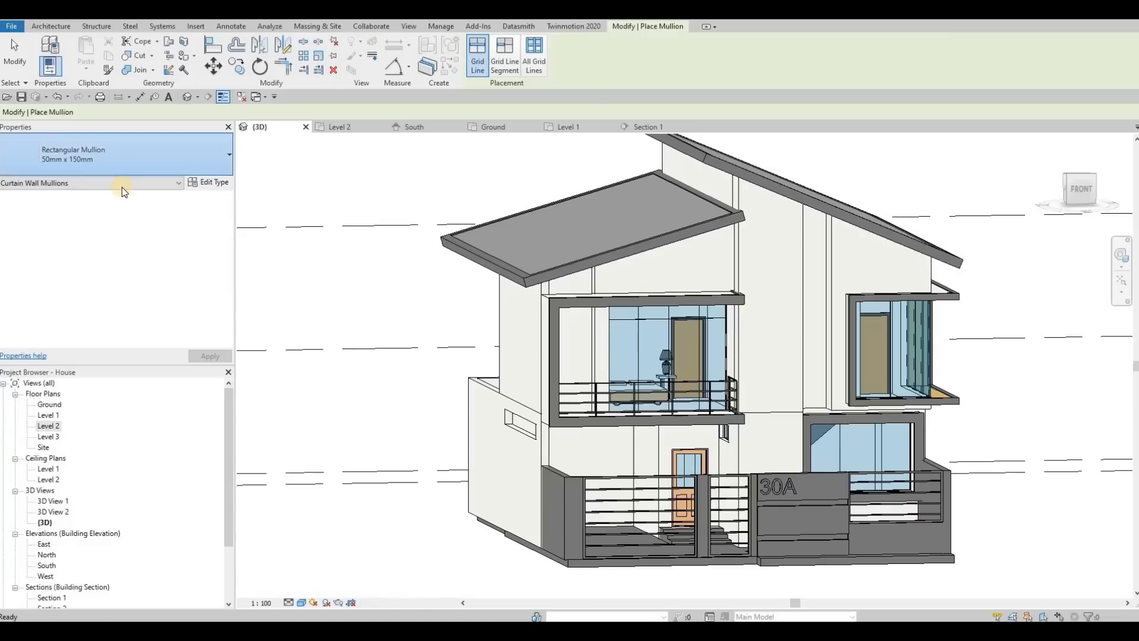
pyautogui.click(118, 167)
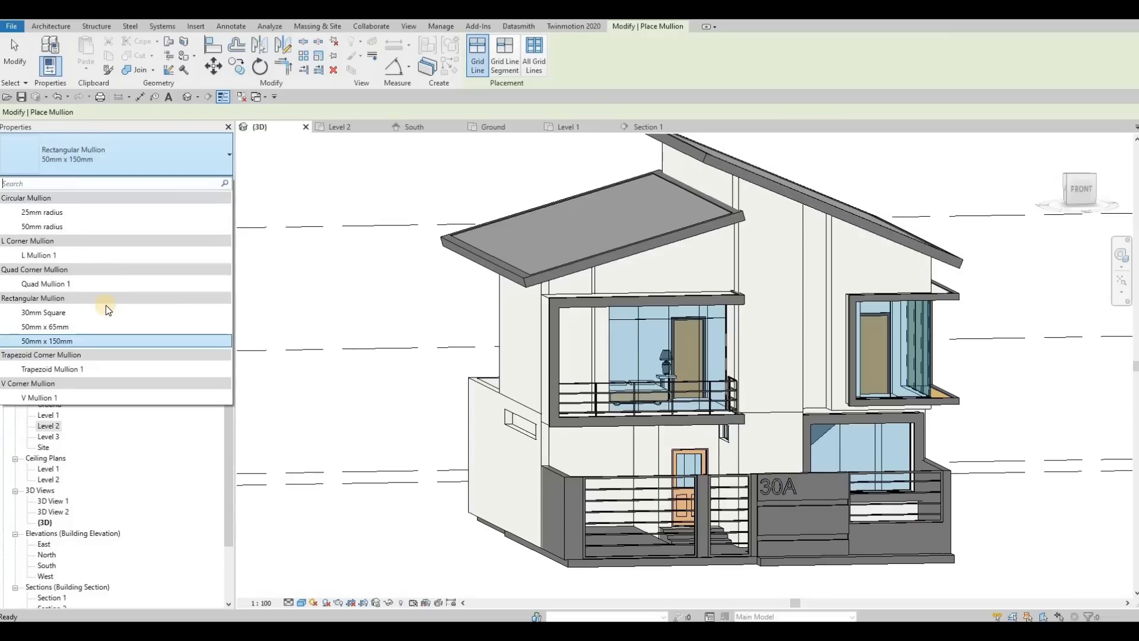
pyautogui.click(76, 315)
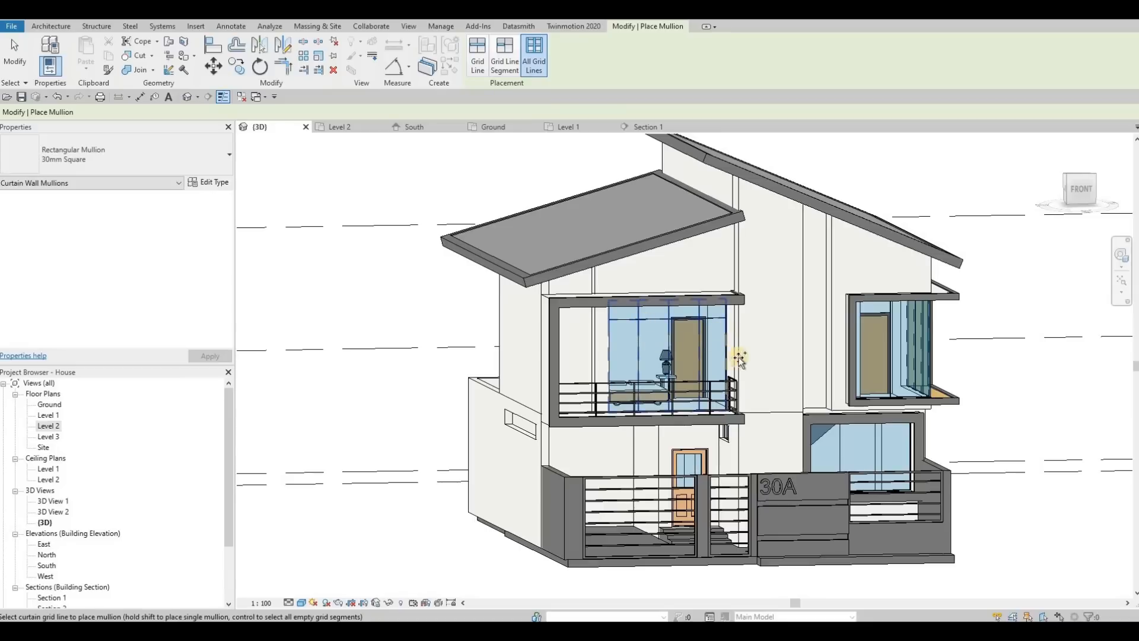
pyautogui.keyDown('shift'); pyautogui.moveTo(832, 309); pyautogui.dragTo(863, 409, button='middle'); pyautogui.keyUp('shift')
pyautogui.scroll(3, 868, 418)
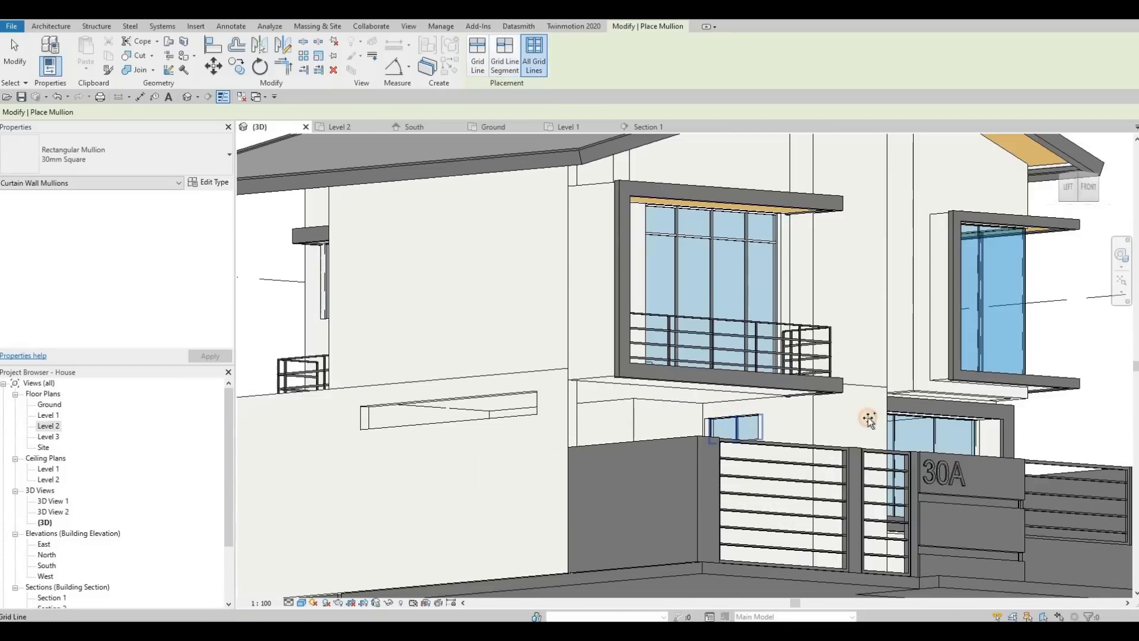
pyautogui.keyDown('shift'); pyautogui.moveTo(810, 455); pyautogui.dragTo(916, 456, button='middle'); pyautogui.keyUp('shift')
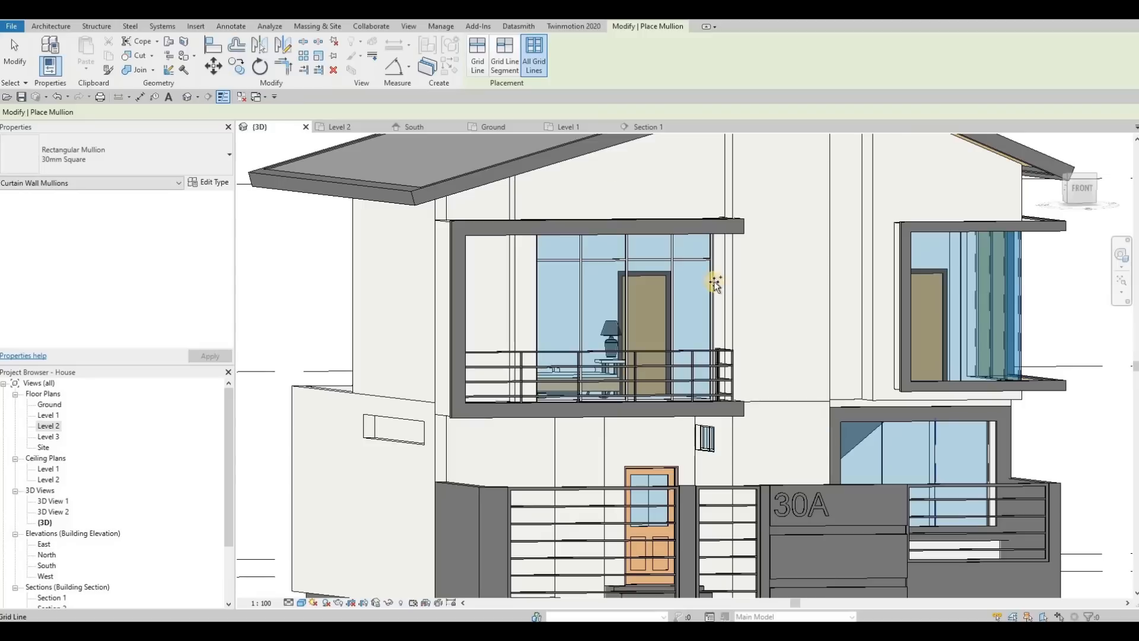
pyautogui.keyDown('shift'); pyautogui.moveTo(824, 366); pyautogui.dragTo(860, 457, button='middle'); pyautogui.keyUp('shift')
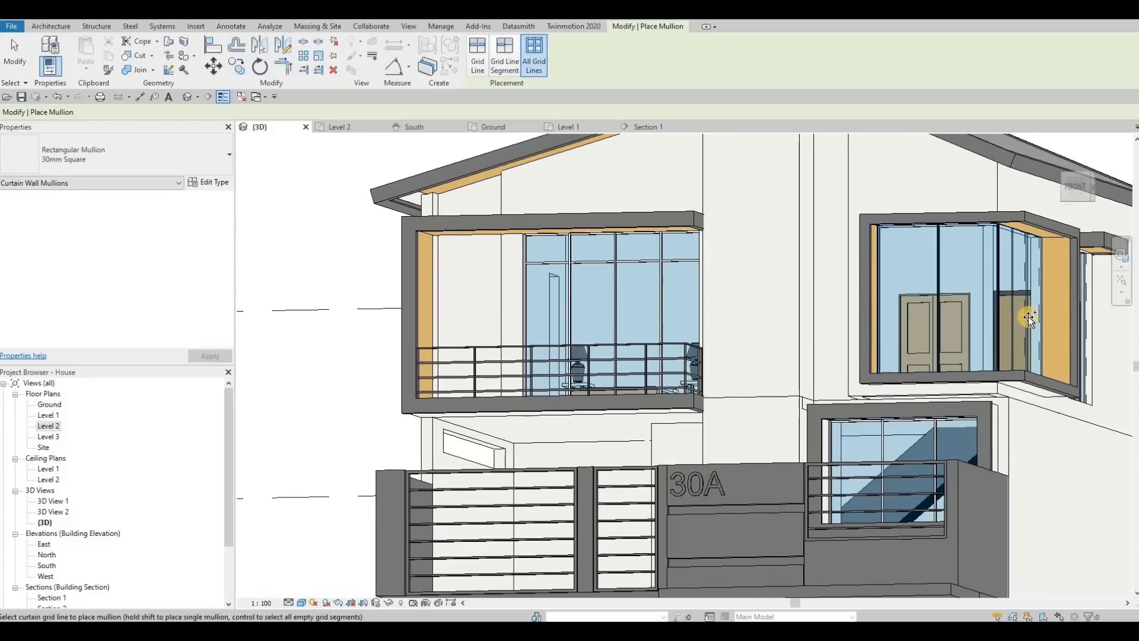
# Add 30mm Square mullions to both curtain walls of the upper-floor corner window and to the neighbouring side window.
pyautogui.keyDown('shift'); pyautogui.moveTo(952, 288); pyautogui.dragTo(952, 298, button='middle'); pyautogui.keyUp('shift')
pyautogui.moveTo(786, 321); pyautogui.dragTo(923, 293, button='middle')
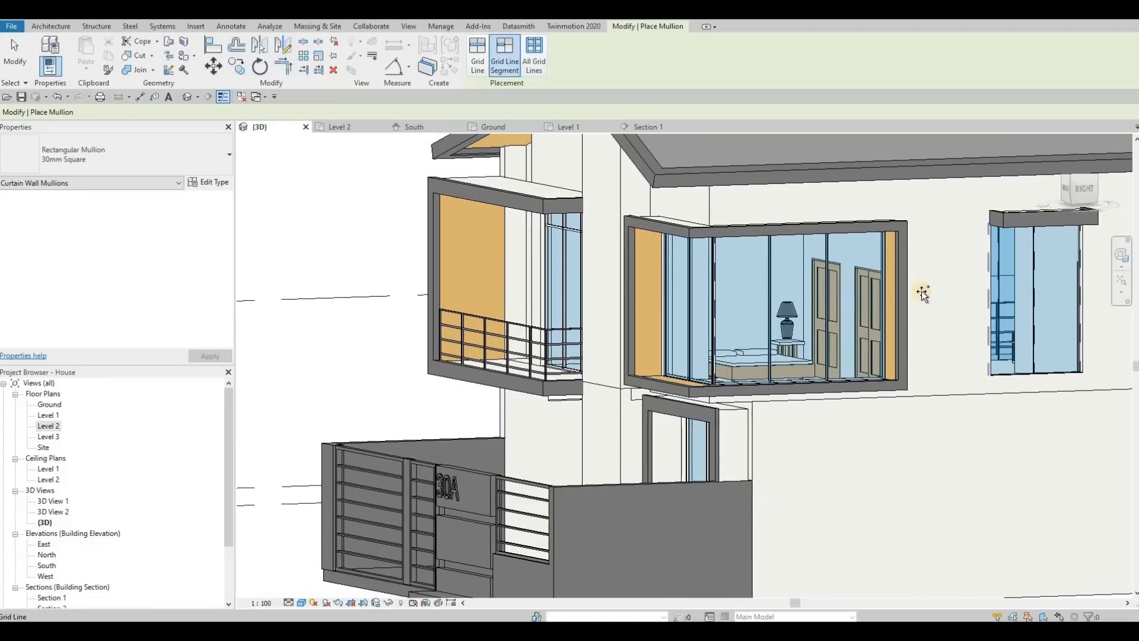
pyautogui.moveTo(821, 290); pyautogui.dragTo(548, 264, button='middle')
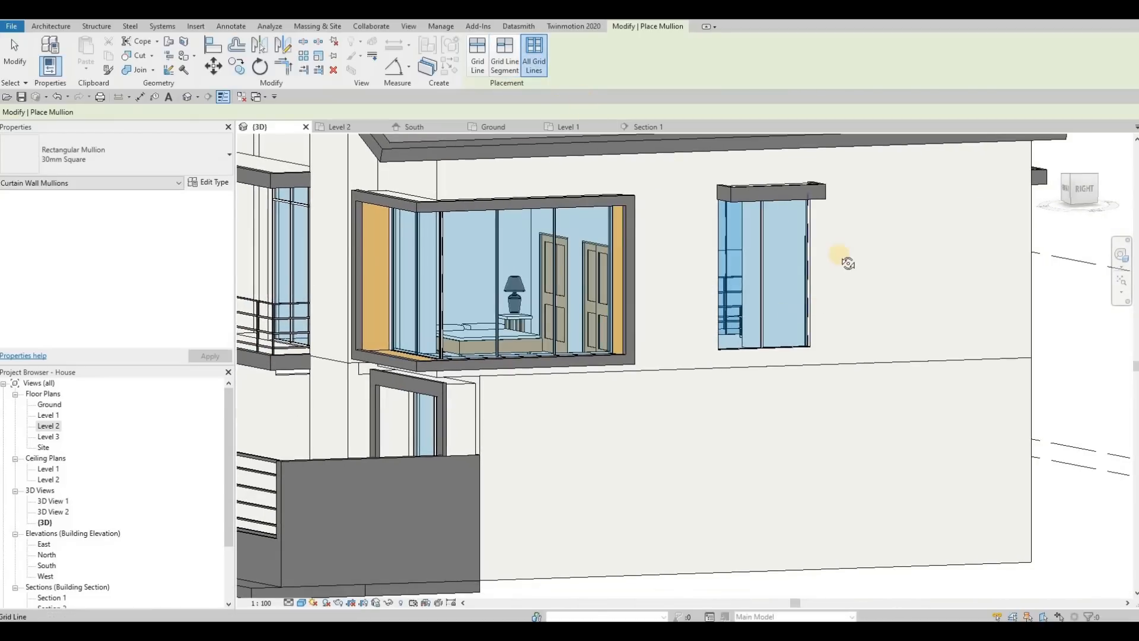
pyautogui.keyDown('shift'); pyautogui.moveTo(802, 263); pyautogui.dragTo(621, 130, button='middle'); pyautogui.keyUp('shift')
pyautogui.keyDown('shift'); pyautogui.moveTo(620, 368); pyautogui.dragTo(565, 345, button='middle'); pyautogui.keyUp('shift')
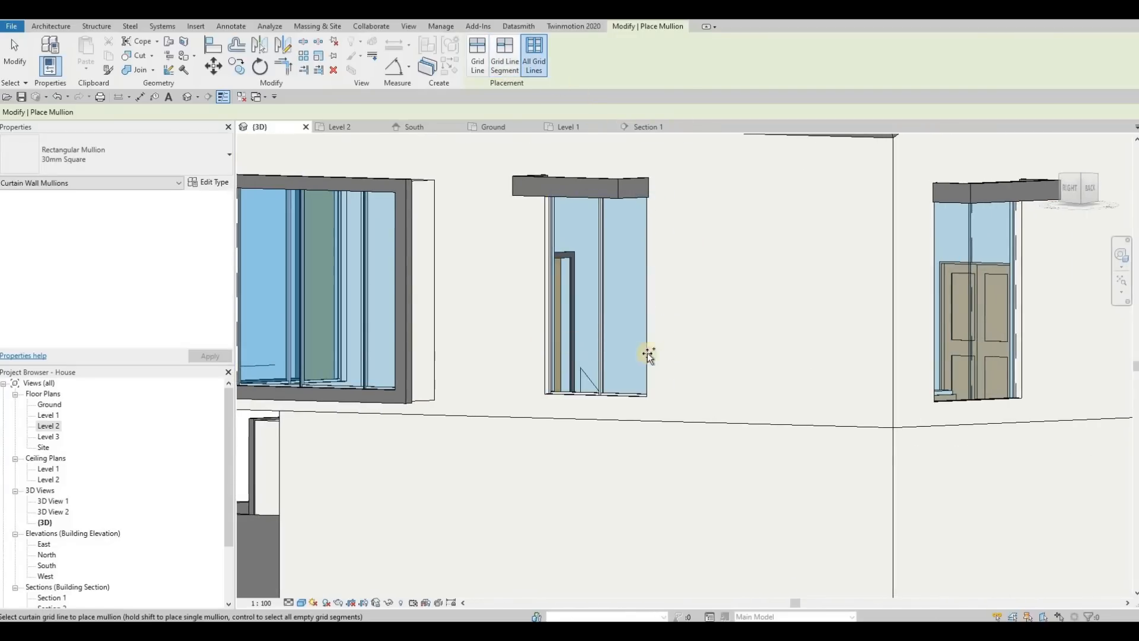
# Add 30mm Square mullions to all grid lines of the upper-floor rear windows and the rear balcony curtain wall.
pyautogui.keyDown('shift'); pyautogui.moveTo(801, 283); pyautogui.dragTo(771, 246, button='middle'); pyautogui.keyUp('shift')
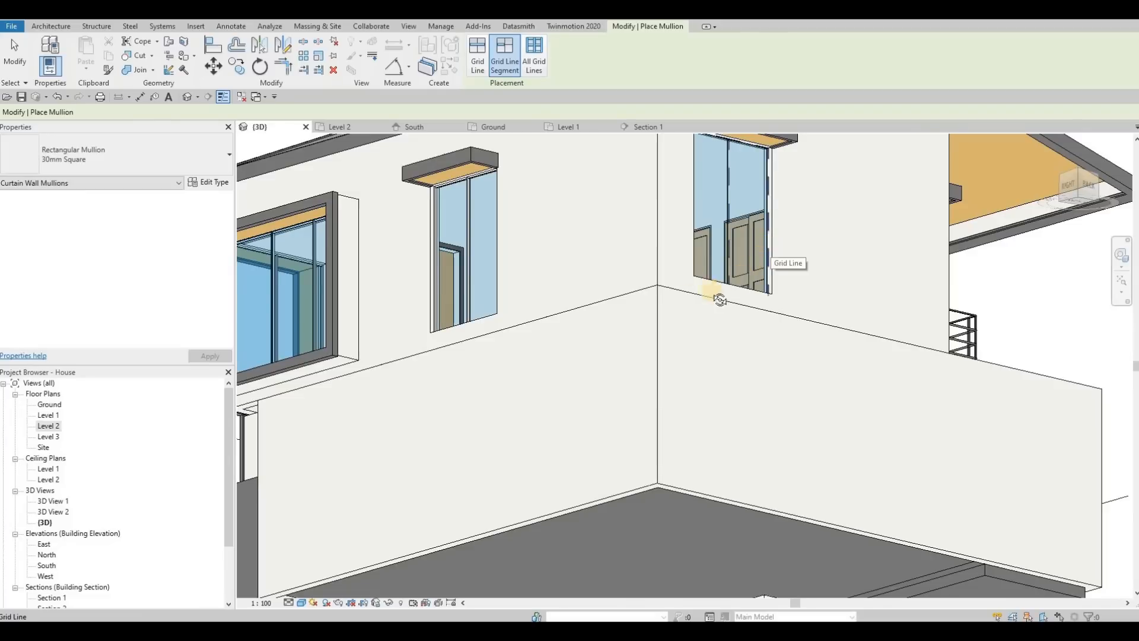
pyautogui.keyDown('shift'); pyautogui.moveTo(720, 299); pyautogui.dragTo(603, 142, button='middle'); pyautogui.keyUp('shift')
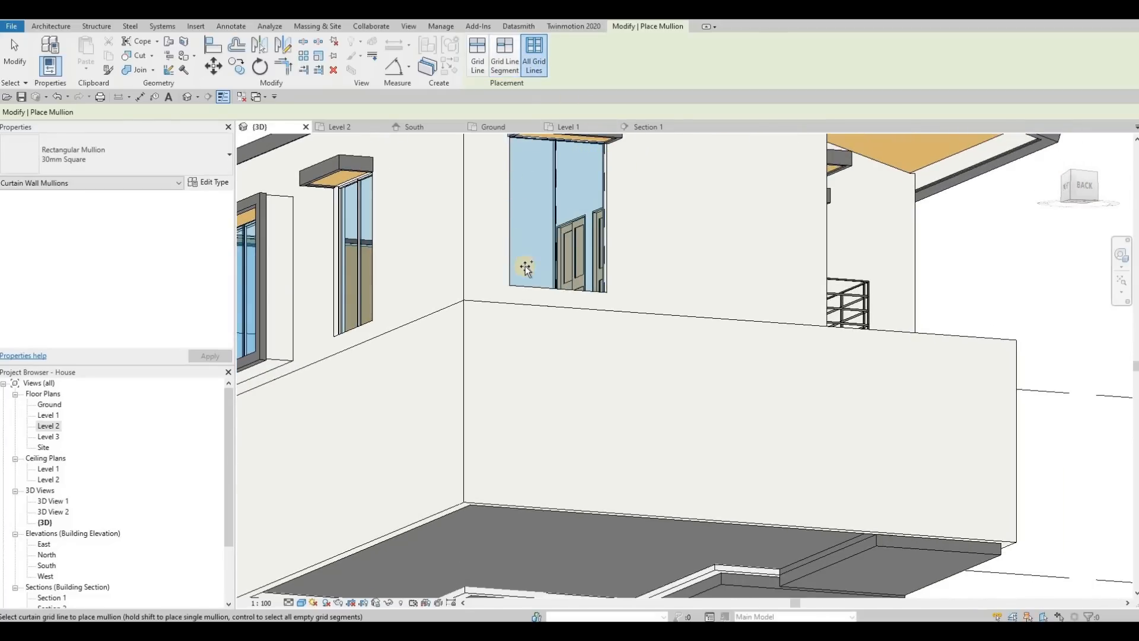
pyautogui.keyDown('shift'); pyautogui.moveTo(486, 357); pyautogui.dragTo(593, 303, button='middle'); pyautogui.keyUp('shift')
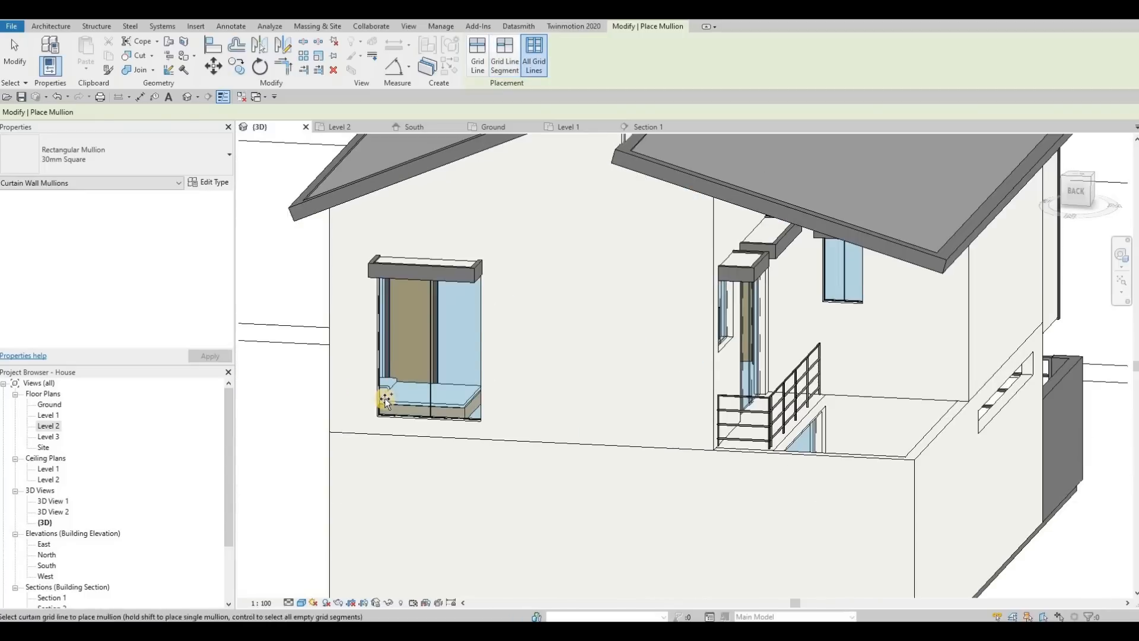
pyautogui.keyDown('shift'); pyautogui.moveTo(563, 370); pyautogui.dragTo(371, 360, button='middle'); pyautogui.keyUp('shift')
pyautogui.keyDown('shift'); pyautogui.moveTo(421, 290); pyautogui.dragTo(439, 279, button='middle'); pyautogui.keyUp('shift')
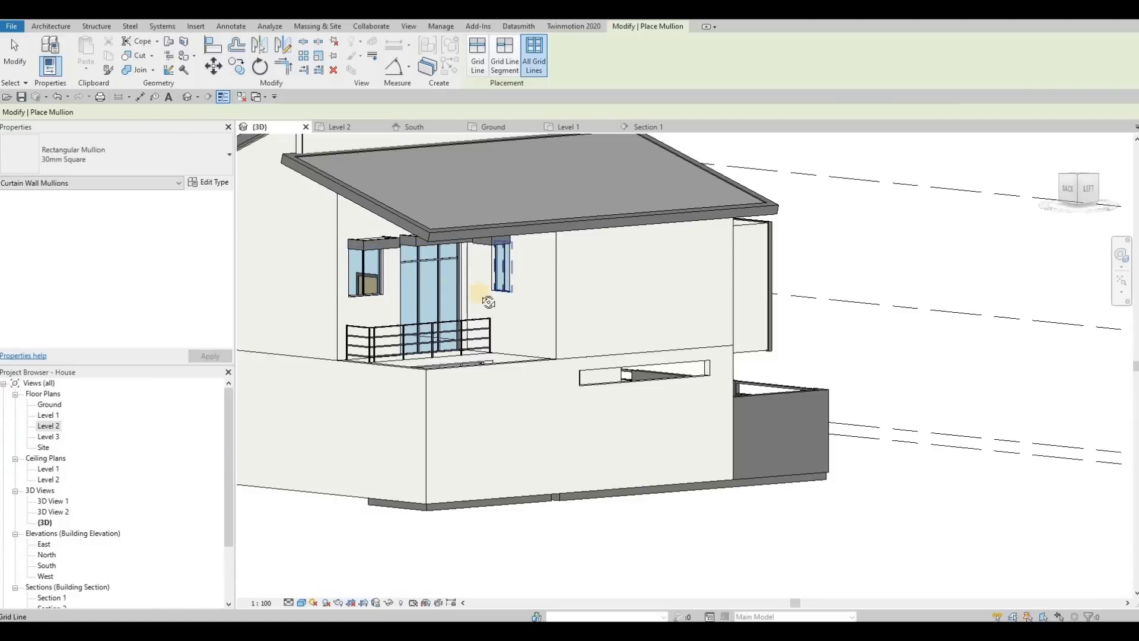
# Delete the side curtain wall's vertical edge mullion where the two walls of the upper-floor corner window meet.
pyautogui.keyDown('shift'); pyautogui.moveTo(364, 272); pyautogui.dragTo(629, 290, button='middle'); pyautogui.keyUp('shift')
pyautogui.scroll(5, 632, 290)
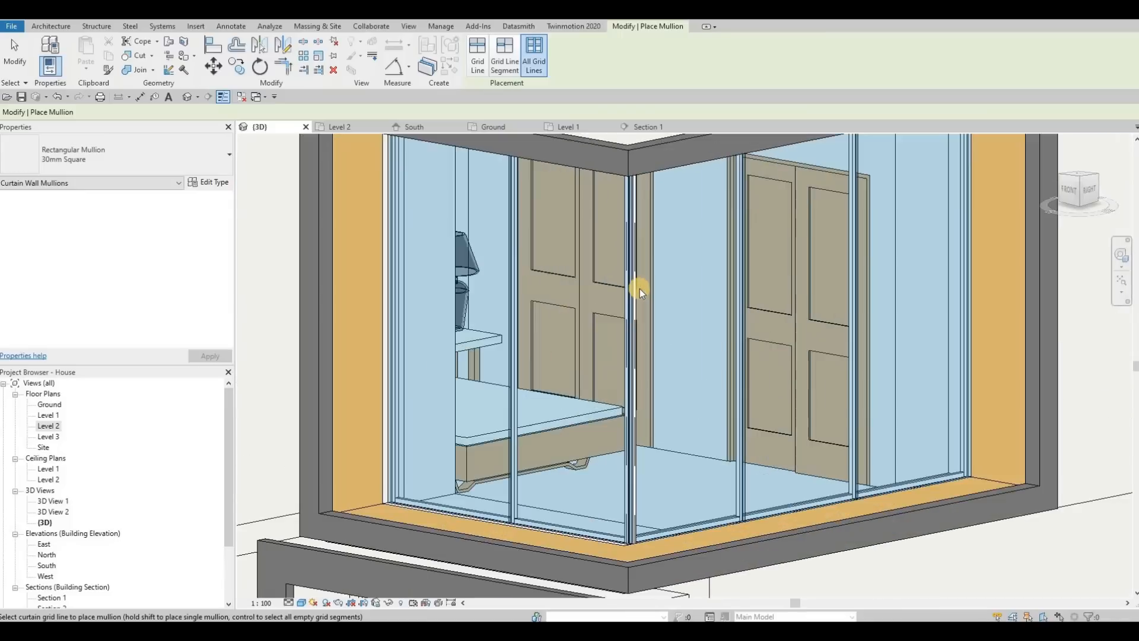
pyautogui.press('Escape')
pyautogui.press('Escape')
pyautogui.scroll(3, 641, 288)
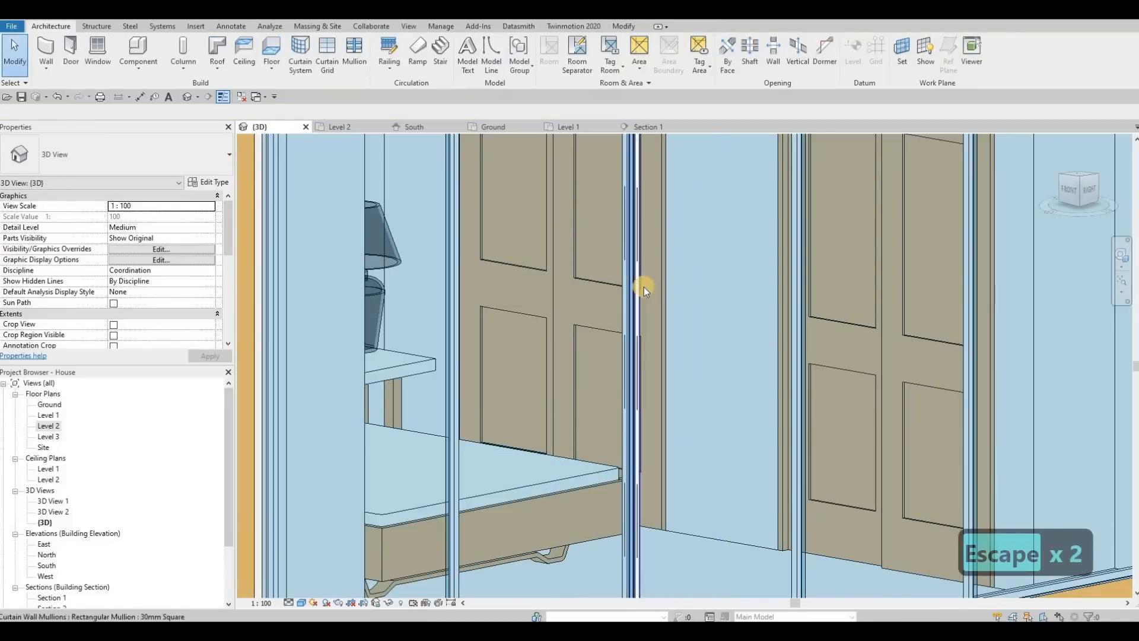
pyautogui.click(642, 286)
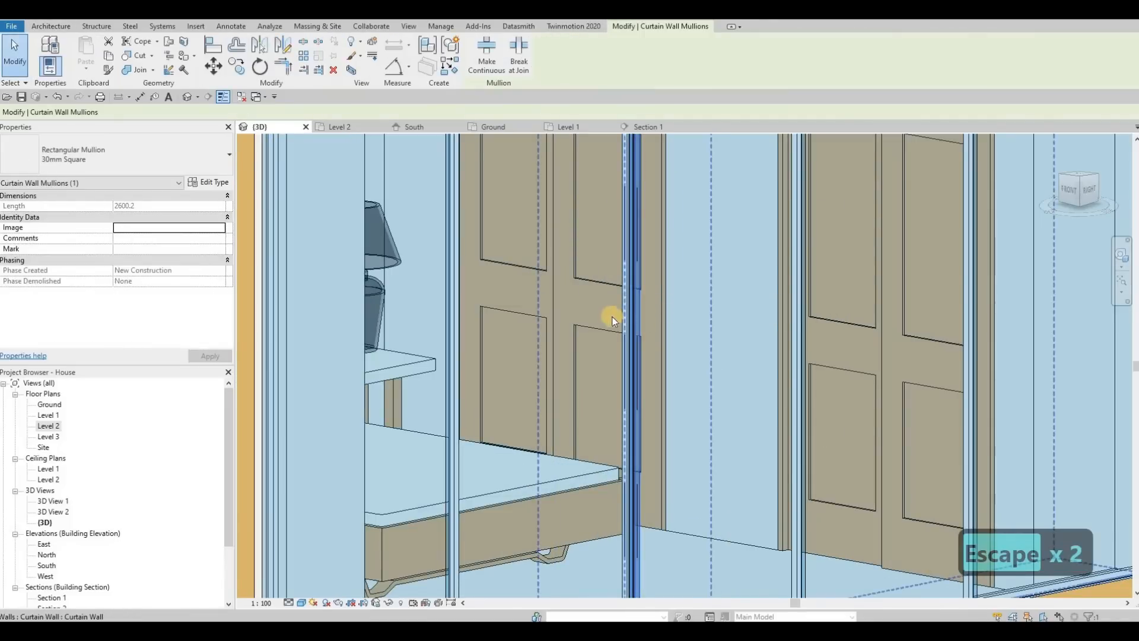
pyautogui.press('Delete')
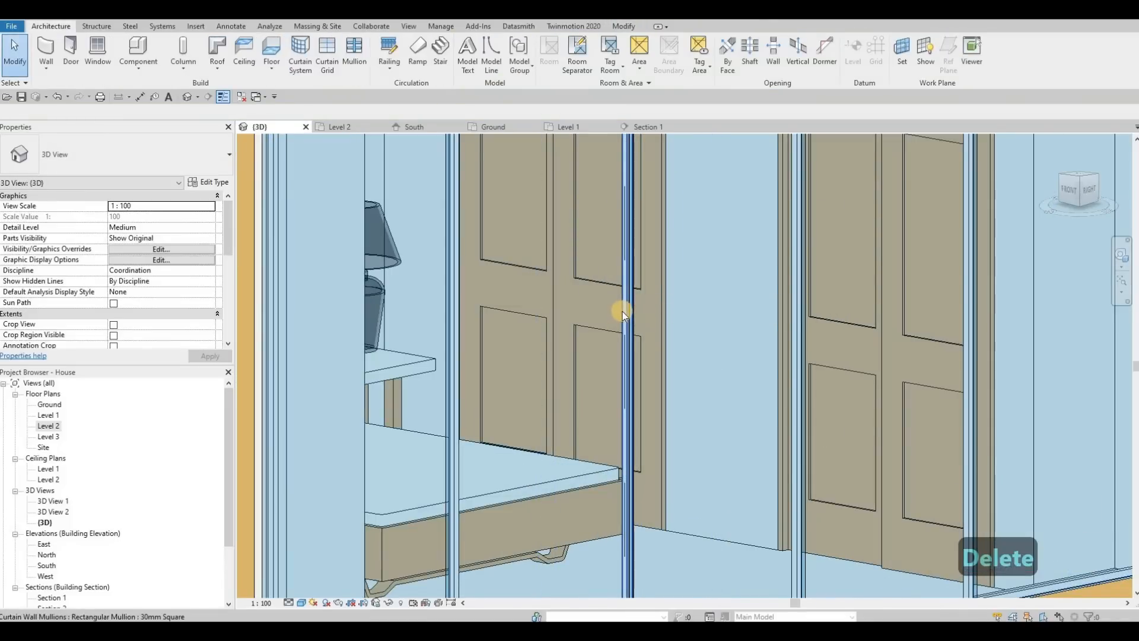
# Delete the remaining vertical mullion at the meeting edge of the corner window so the glass panes join directly.
pyautogui.press('Tab')
pyautogui.press('Tab')
pyautogui.press('Tab')
pyautogui.press('Tab')
pyautogui.press('Tab')
pyautogui.press('Tab')
pyautogui.press('Tab')
pyautogui.press('Tab')
pyautogui.press('Tab')
pyautogui.press('Tab')
pyautogui.click(623, 313)
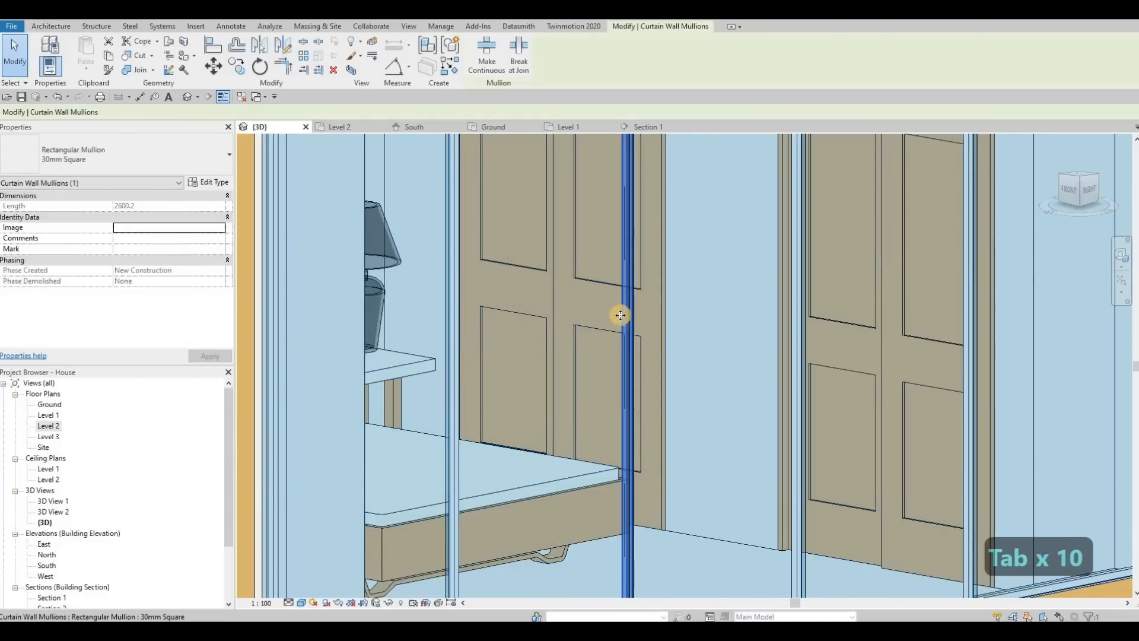
pyautogui.press('Delete')
pyautogui.scroll(-5, 631, 318)
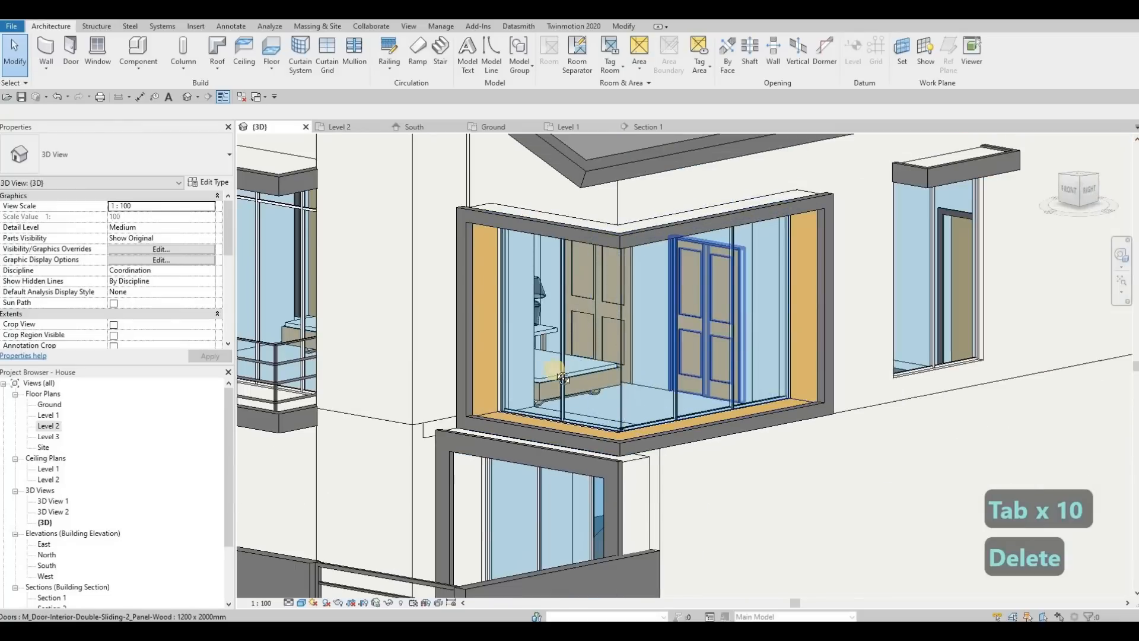
# Delete the curtain wall beneath the rear balcony on the lower floor.
pyautogui.keyDown('shift'); pyautogui.moveTo(675, 380); pyautogui.dragTo(572, 383, button='middle'); pyautogui.keyUp('shift')
pyautogui.moveTo(503, 385); pyautogui.dragTo(641, 315, button='middle')
pyautogui.keyDown('shift'); pyautogui.moveTo(537, 343); pyautogui.dragTo(576, 340, button='middle'); pyautogui.keyUp('shift')
pyautogui.moveTo(576, 340); pyautogui.dragTo(579, 450, button='middle')
pyautogui.scroll(-4, 615, 358)
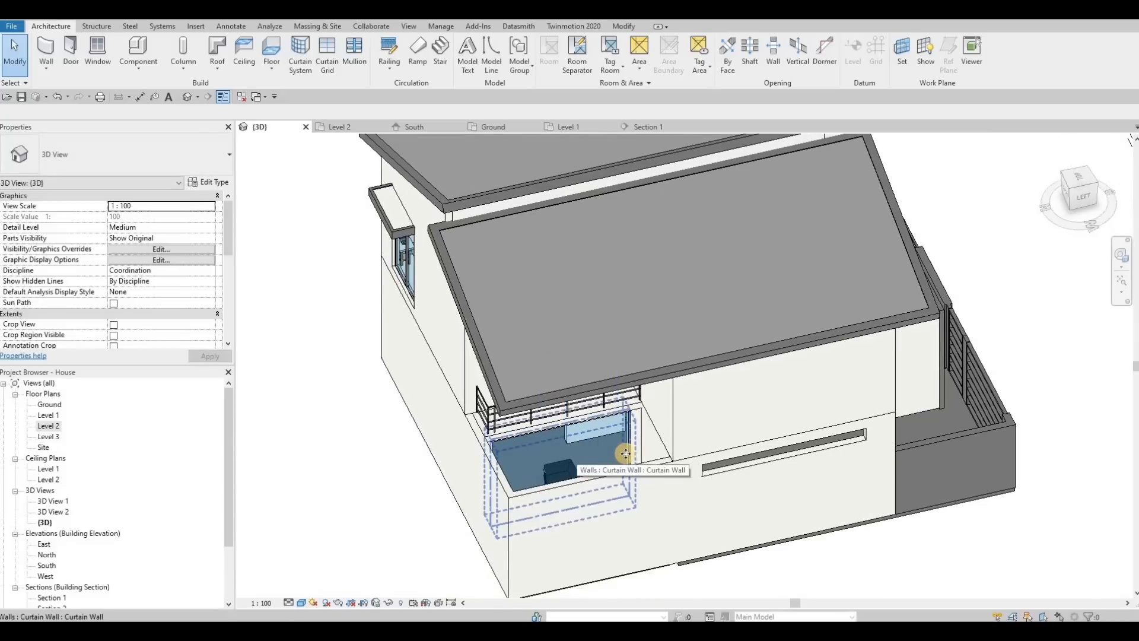
pyautogui.click(622, 454)
pyautogui.press('Delete')
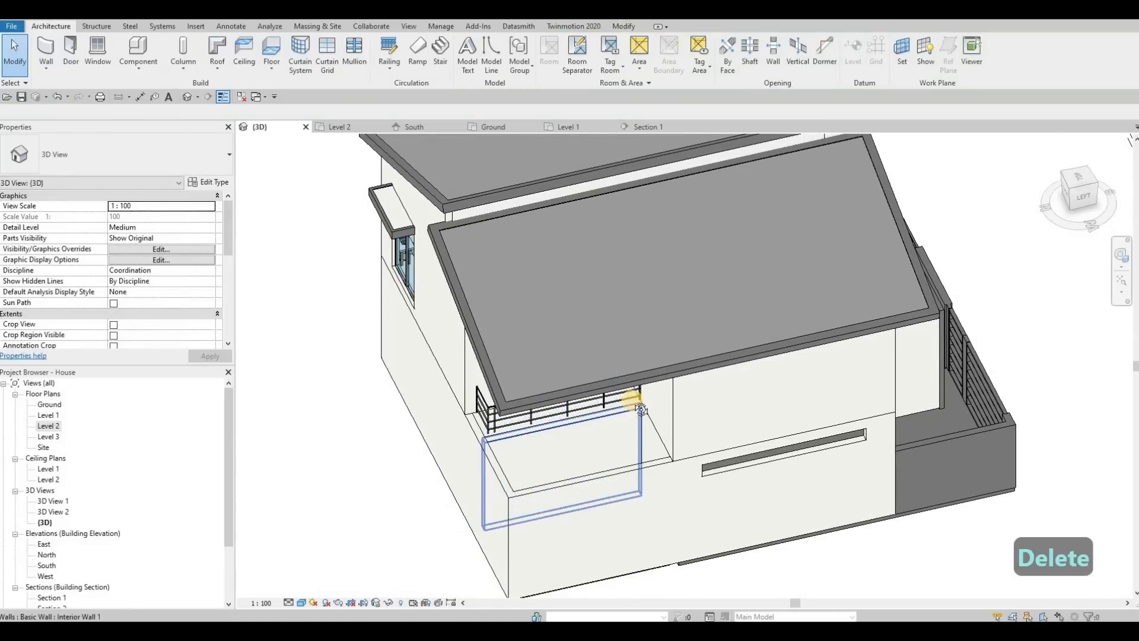
# Set the 3D view's detail level to Fine with the front entrance and gates in view.
pyautogui.keyDown('shift'); pyautogui.moveTo(645, 308); pyautogui.dragTo(550, 429, button='middle'); pyautogui.keyUp('shift')
pyautogui.scroll(3, 560, 392)
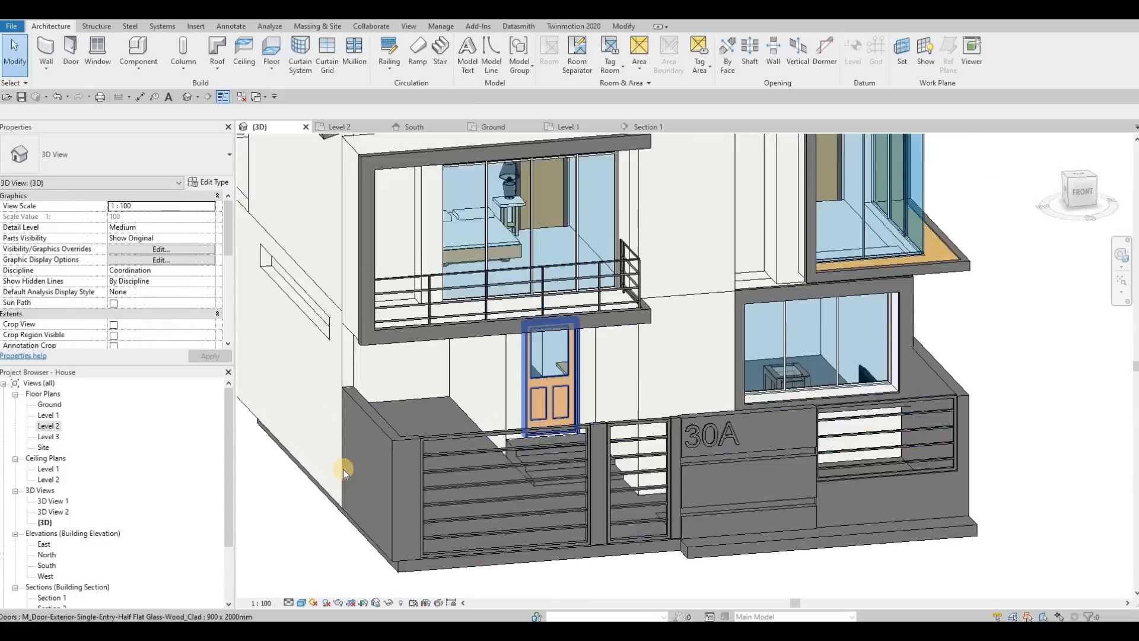
pyautogui.click(289, 602)
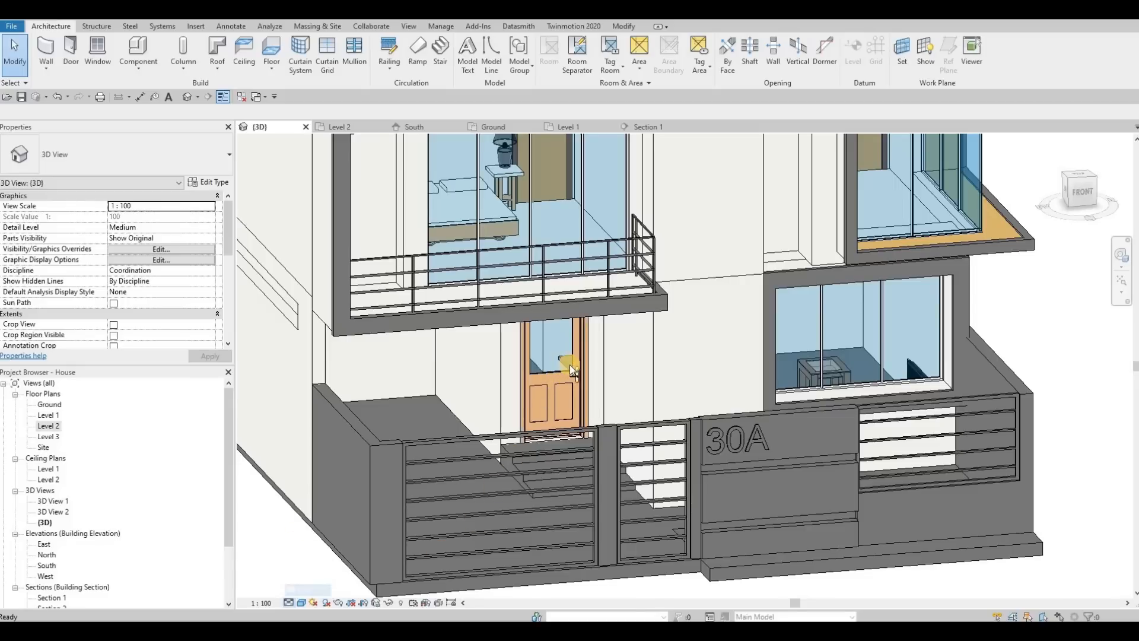
pyautogui.keyDown('shift'); pyautogui.moveTo(593, 481); pyautogui.dragTo(634, 570, button='middle'); pyautogui.keyUp('shift')
# Switch to Google Drive and download pot light face base square.rfa from the All Extra Families folder.
pyautogui.press('F1')
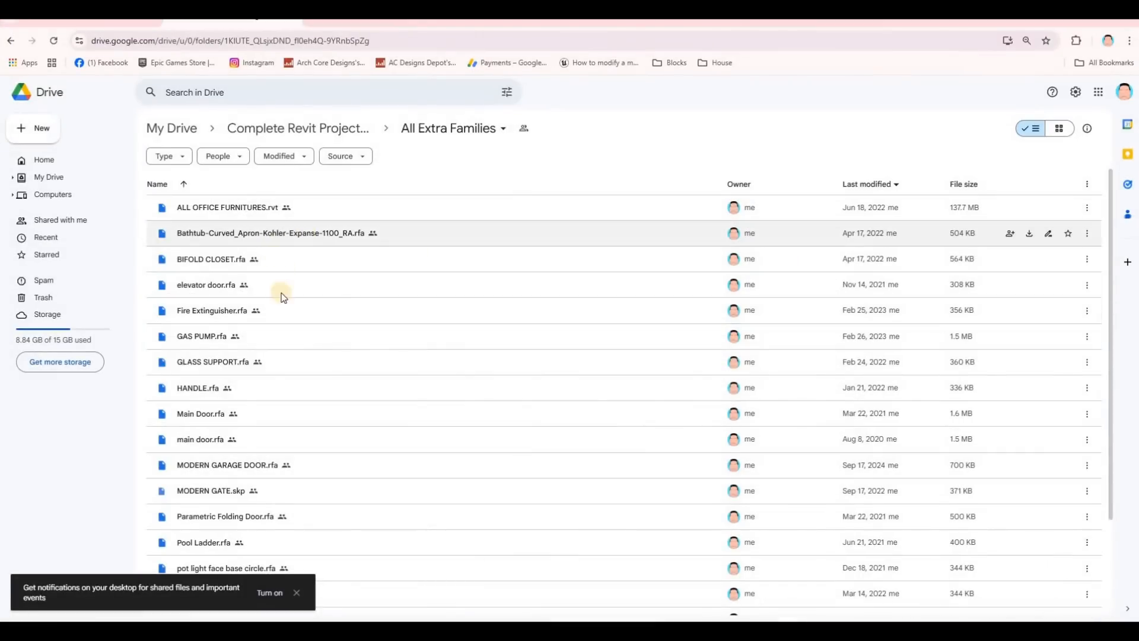
pyautogui.scroll(-2, 333, 336)
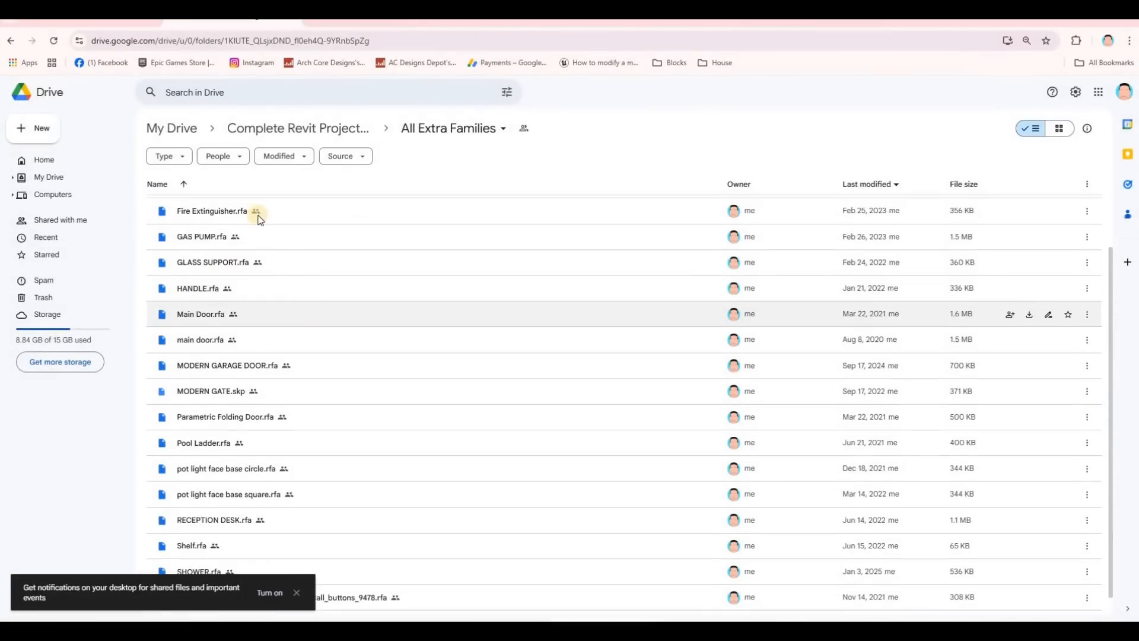
pyautogui.scroll(-1, 279, 243)
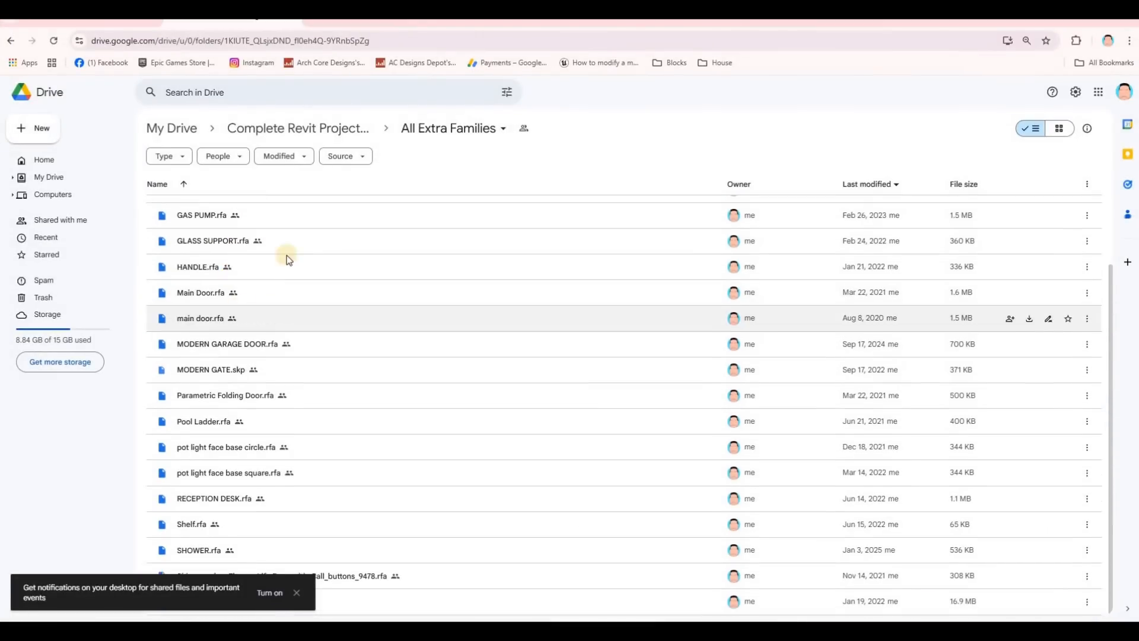
pyautogui.click(220, 475)
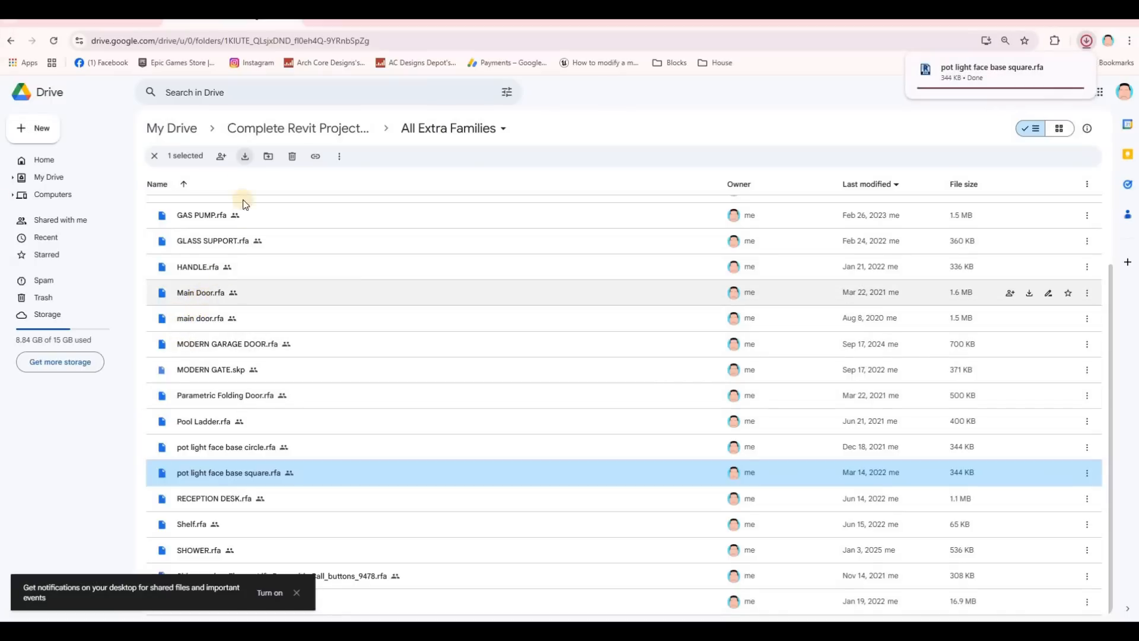
# Download the Main Door.rfa, main door.rfa and sliding door.rfa families.
pyautogui.click(205, 297)
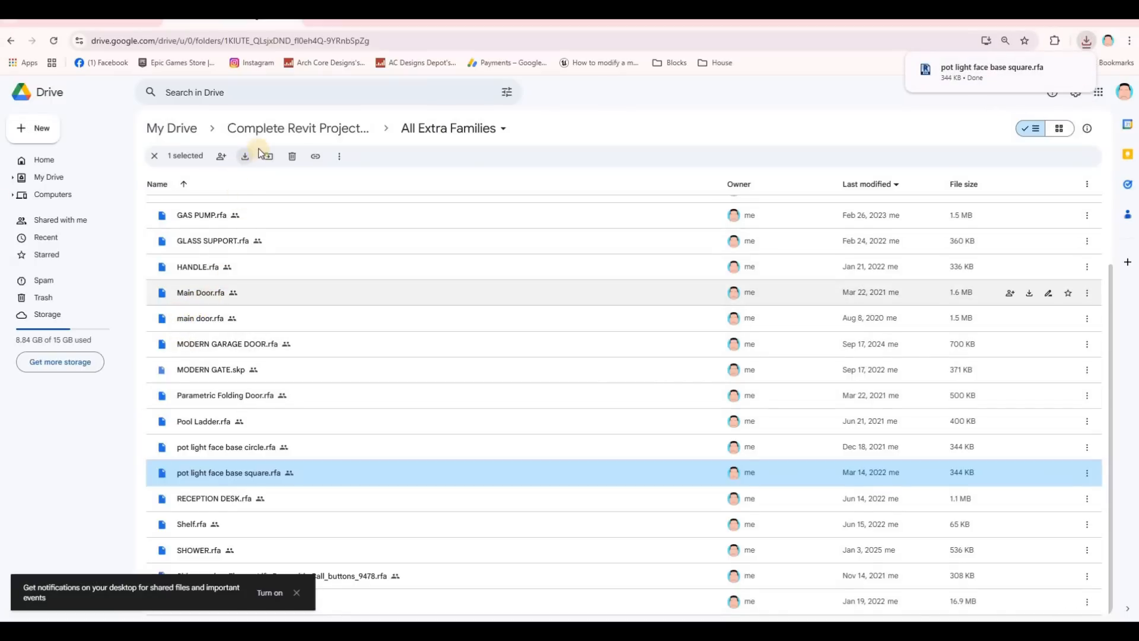
pyautogui.click(250, 157)
pyautogui.click(205, 319)
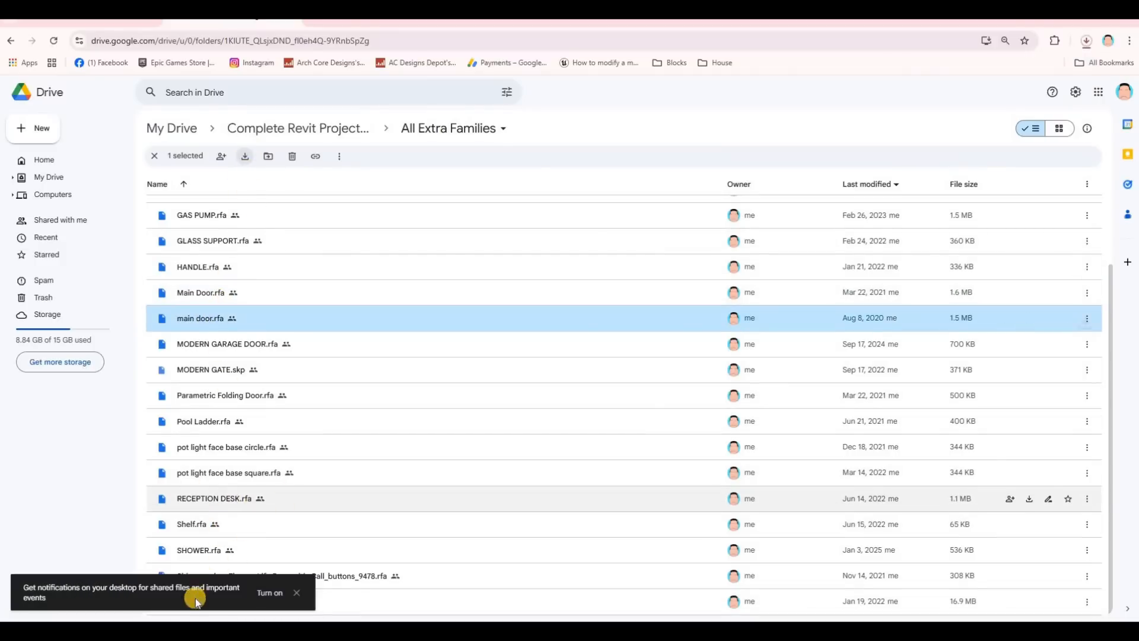
pyautogui.click(290, 594)
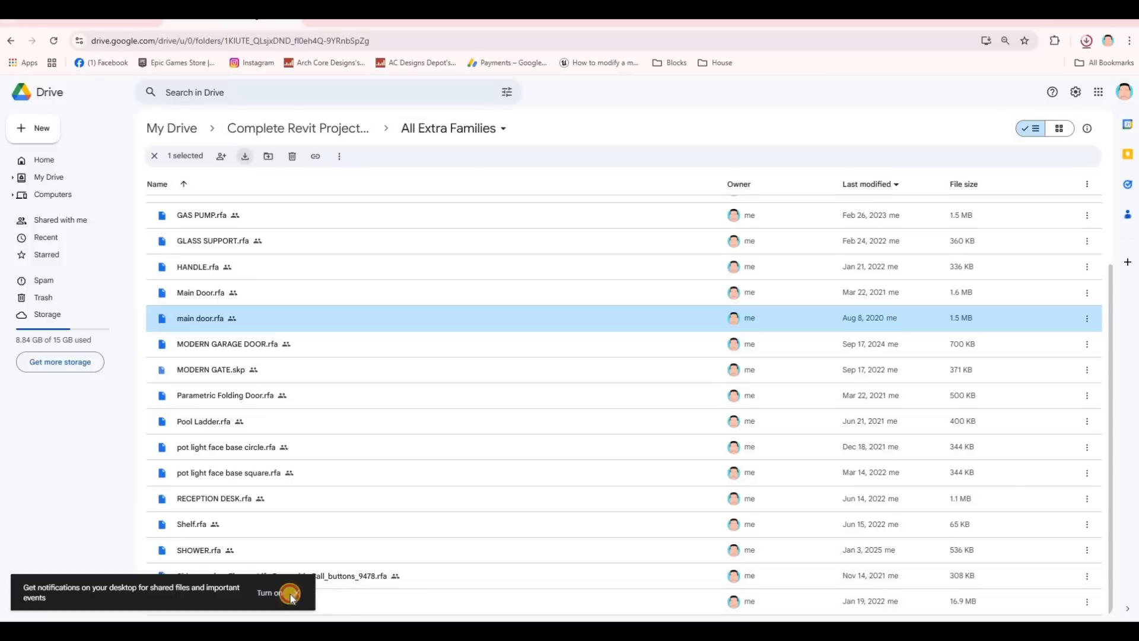
pyautogui.click(203, 602)
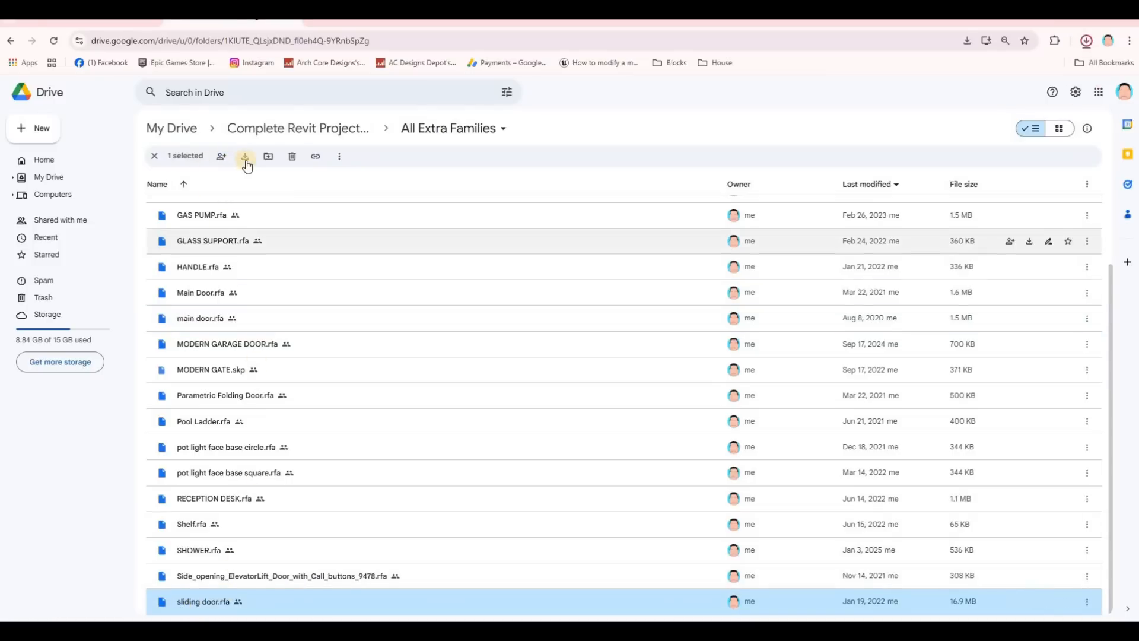
# Open the Downloads folder with the families and place its window over Revit beside the house's front entrance.
pyautogui.click(1087, 41)
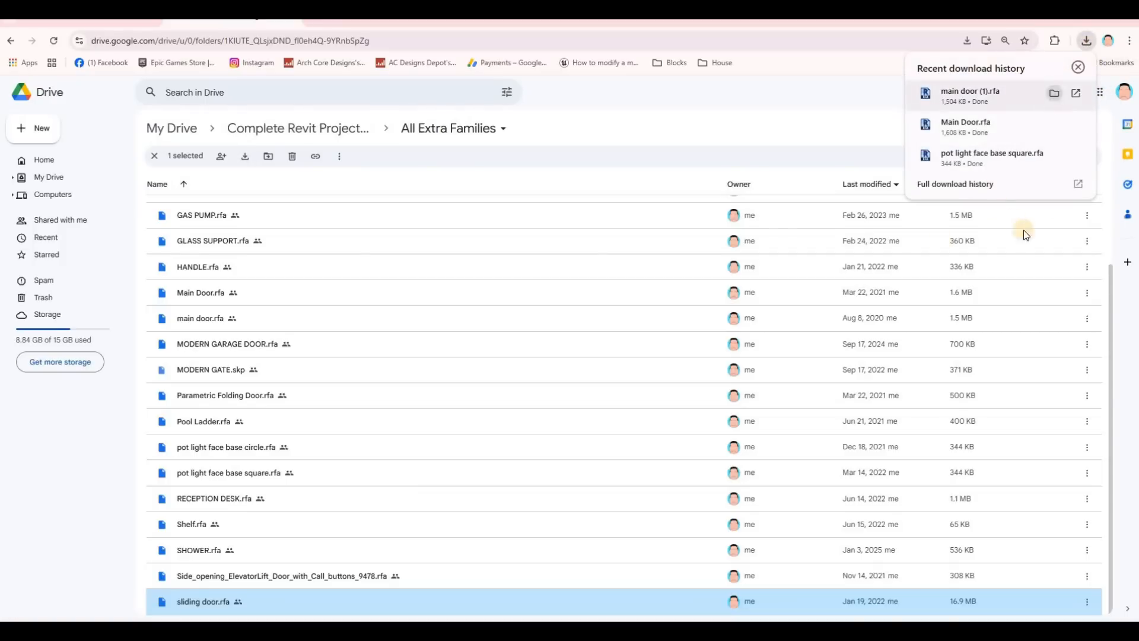
pyautogui.click(683, 137)
pyautogui.moveTo(684, 137); pyautogui.dragTo(907, 187)
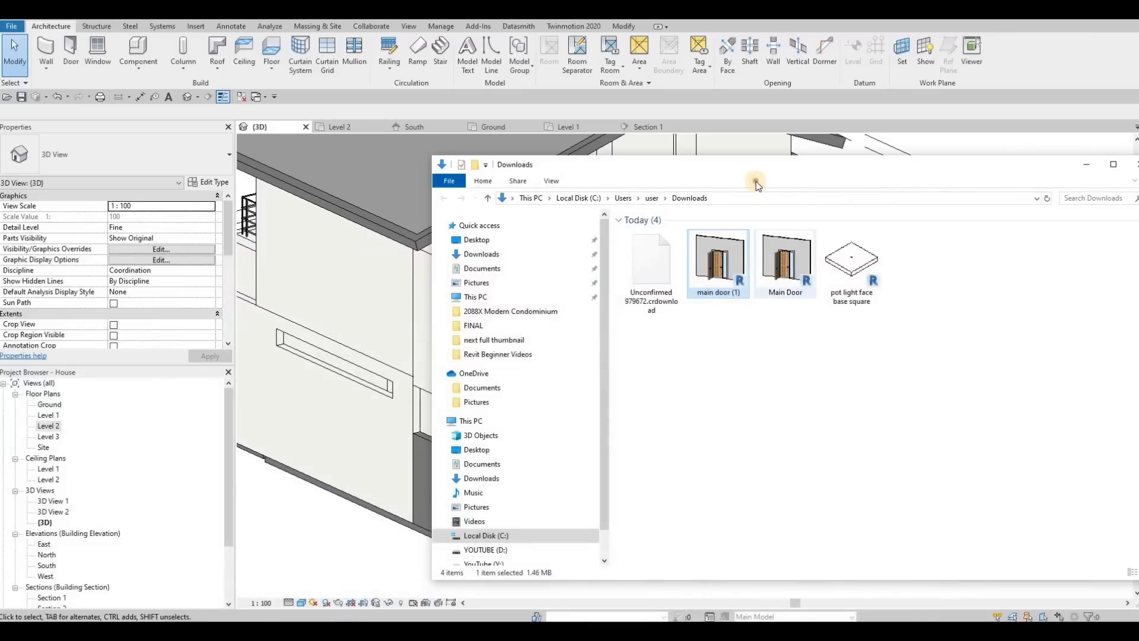
pyautogui.moveTo(822, 181); pyautogui.dragTo(911, 206)
pyautogui.moveTo(469, 343); pyautogui.dragTo(313, 358, button='middle')
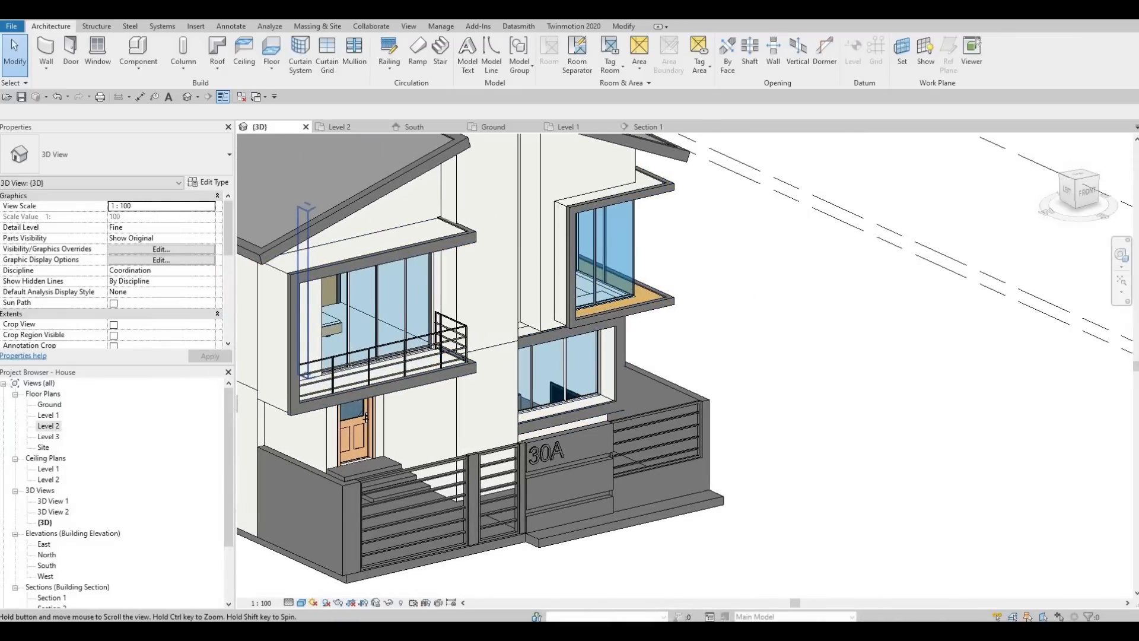
pyautogui.hotkey('alt', 'Tab')
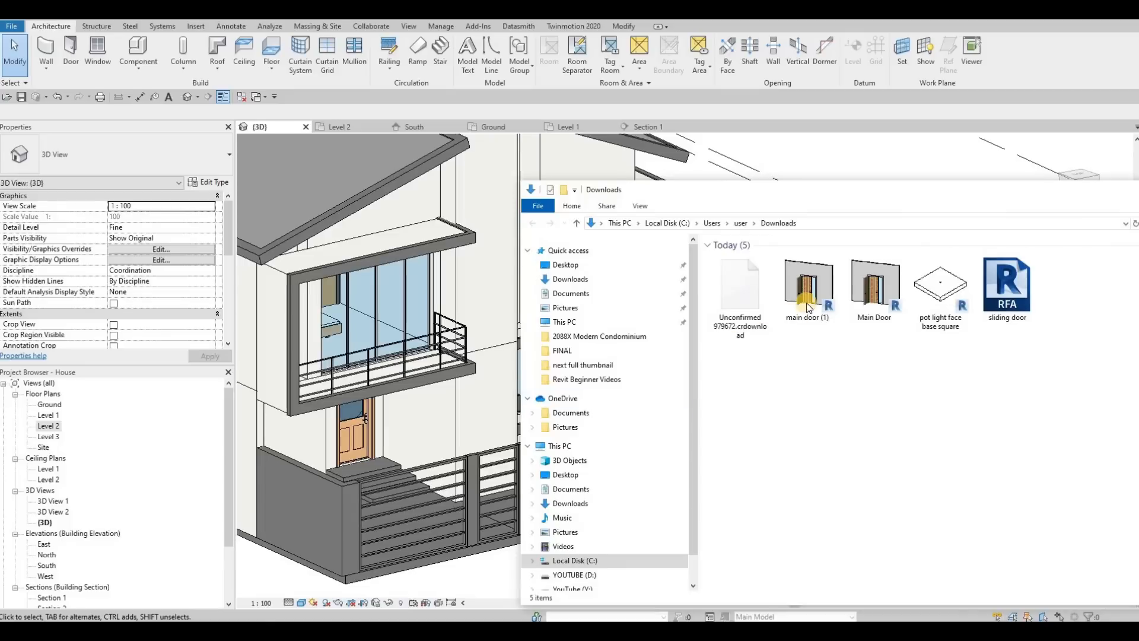
# Load the main door (1) family from the Downloads folder into the Revit project without placing an instance.
pyautogui.moveTo(811, 295); pyautogui.dragTo(485, 330)
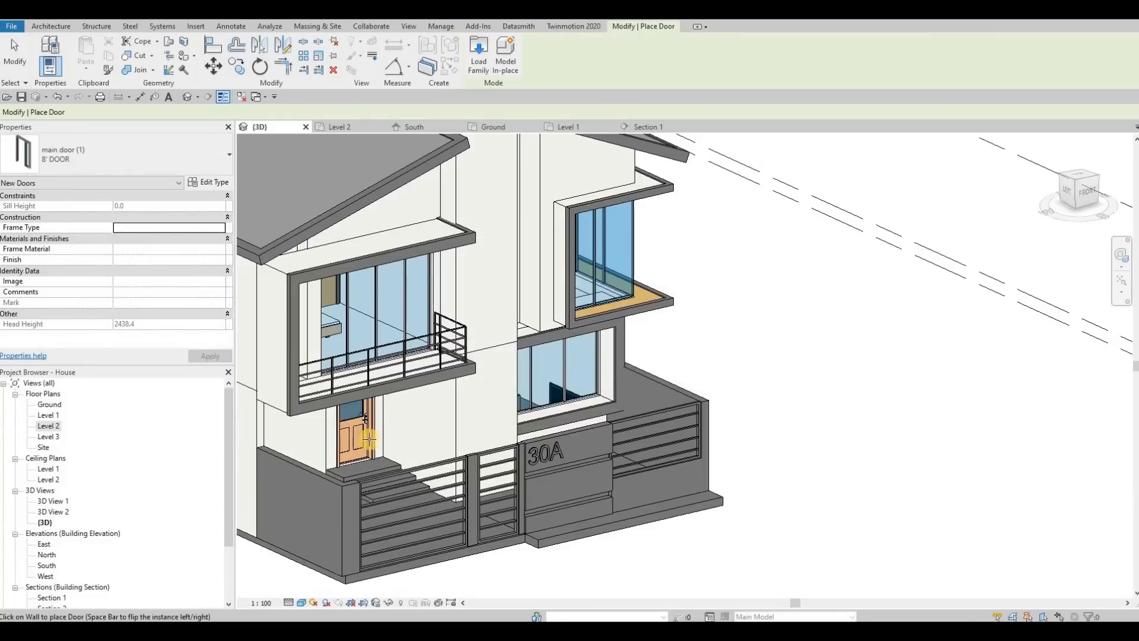
pyautogui.press('Escape')
pyautogui.press('Escape')
pyautogui.press('Escape')
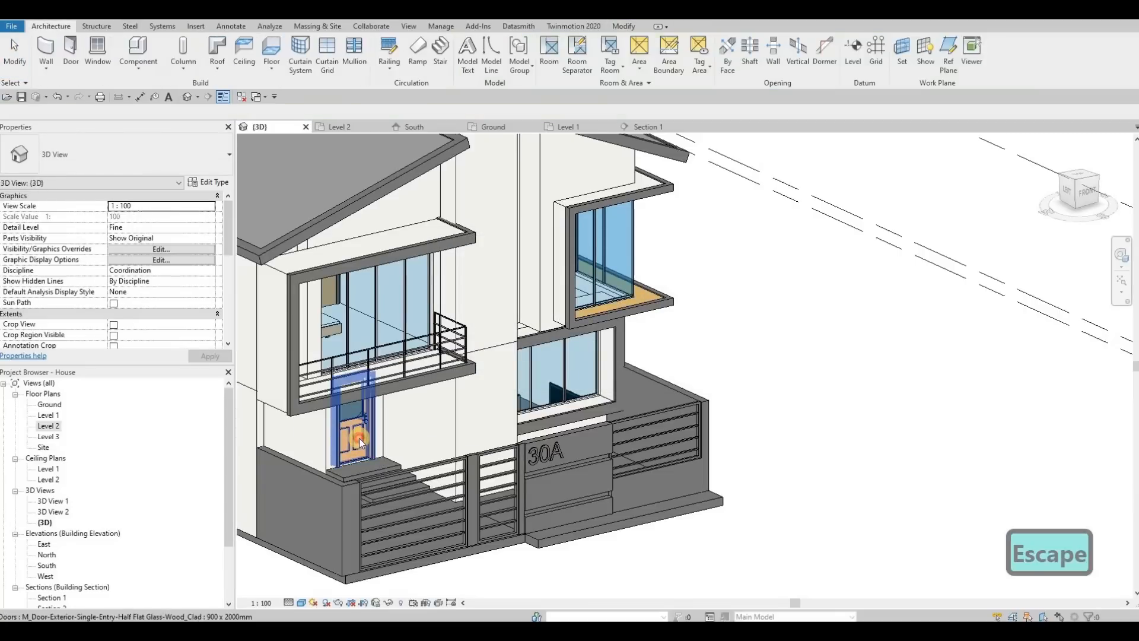
# Change the front entrance door to the 6'8 DOOR type of the main door (1) family.
pyautogui.click(86, 151)
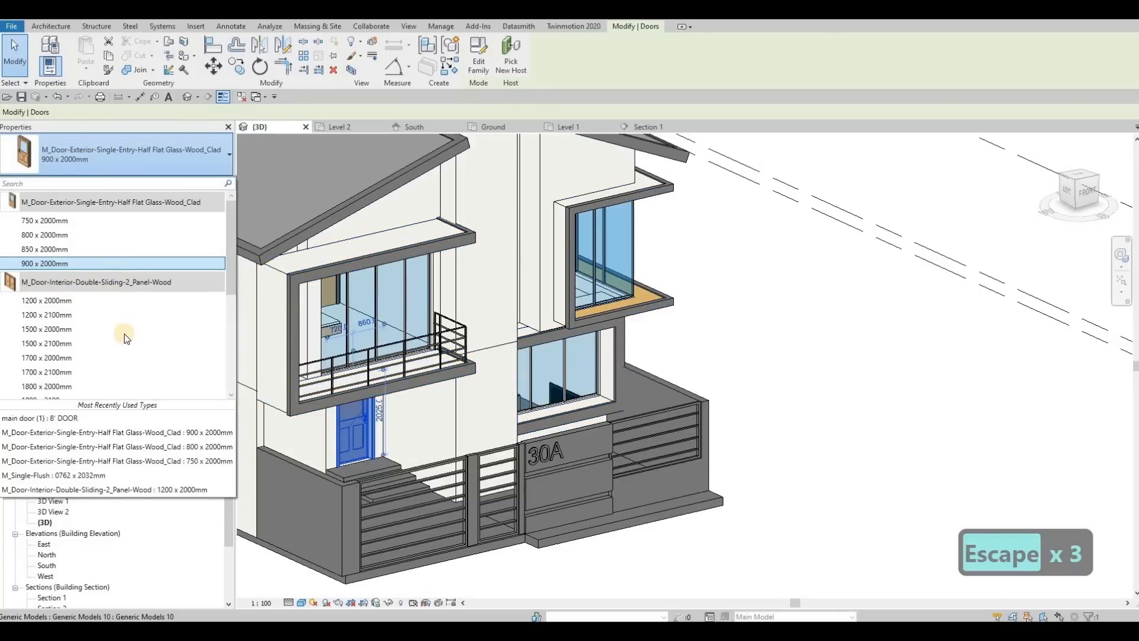
pyautogui.scroll(-5, 83, 332)
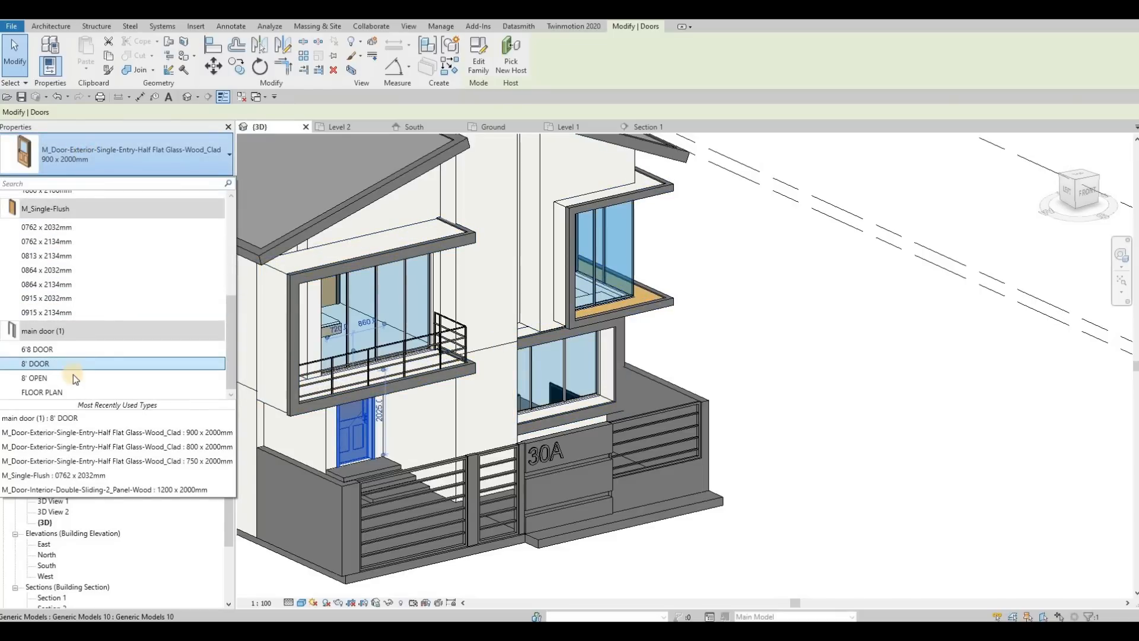
pyautogui.click(93, 350)
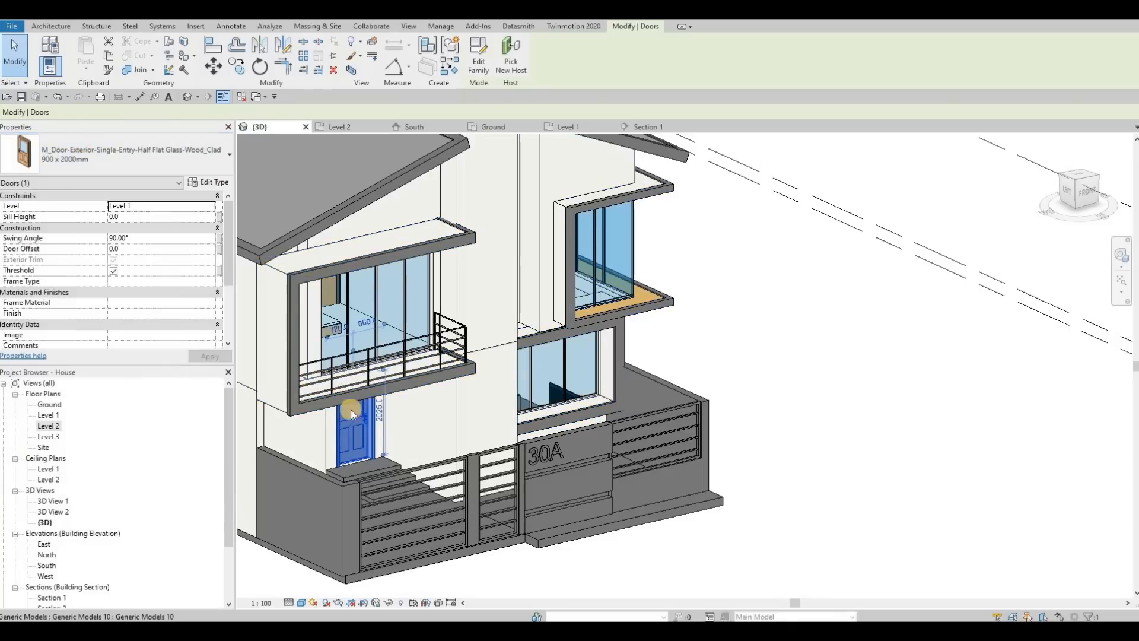
pyautogui.keyDown('shift'); pyautogui.moveTo(408, 358); pyautogui.dragTo(364, 449, button='middle'); pyautogui.keyUp('shift')
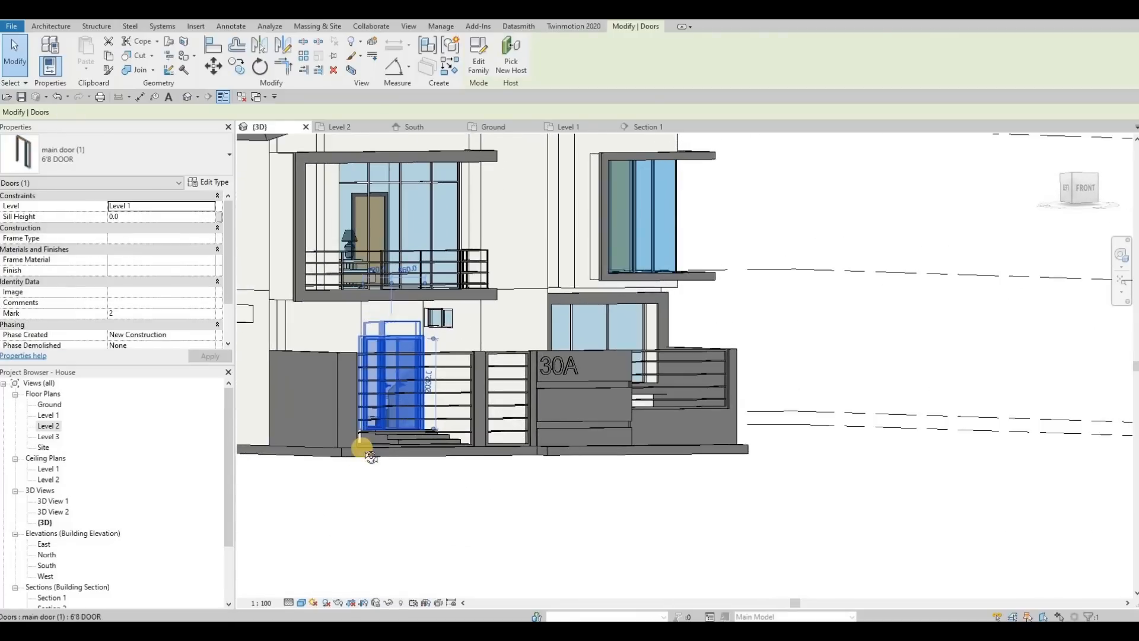
pyautogui.press('Escape')
pyautogui.keyDown('shift'); pyautogui.moveTo(382, 402); pyautogui.dragTo(374, 392, button='middle'); pyautogui.keyUp('shift')
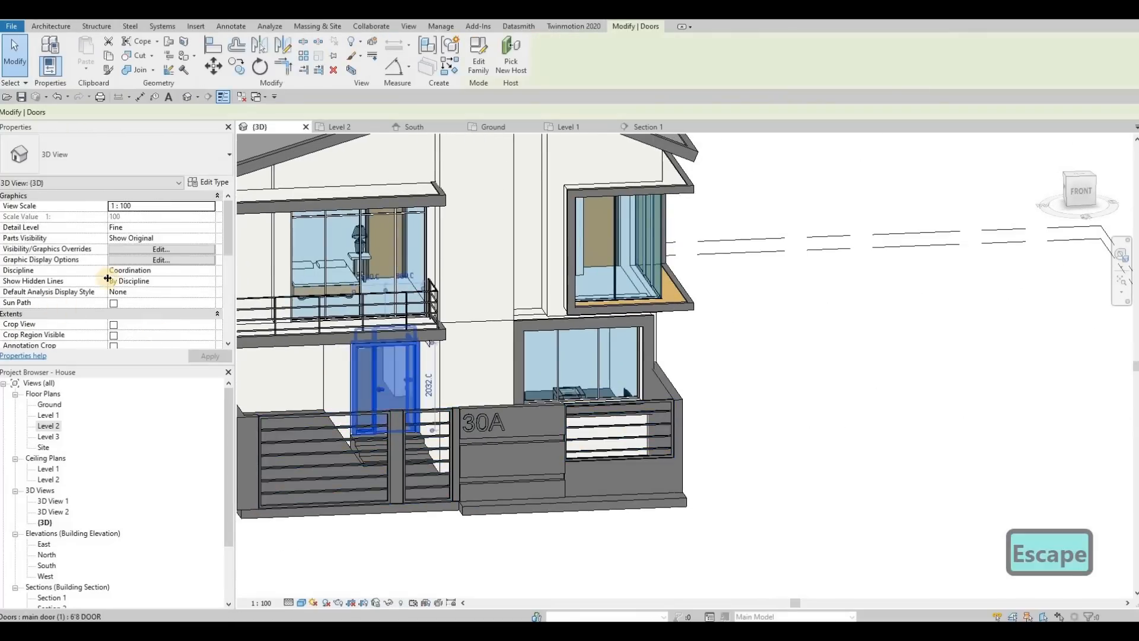
# Set the front entrance door to the 8' DOOR type of the main door (1) family.
pyautogui.click(111, 148)
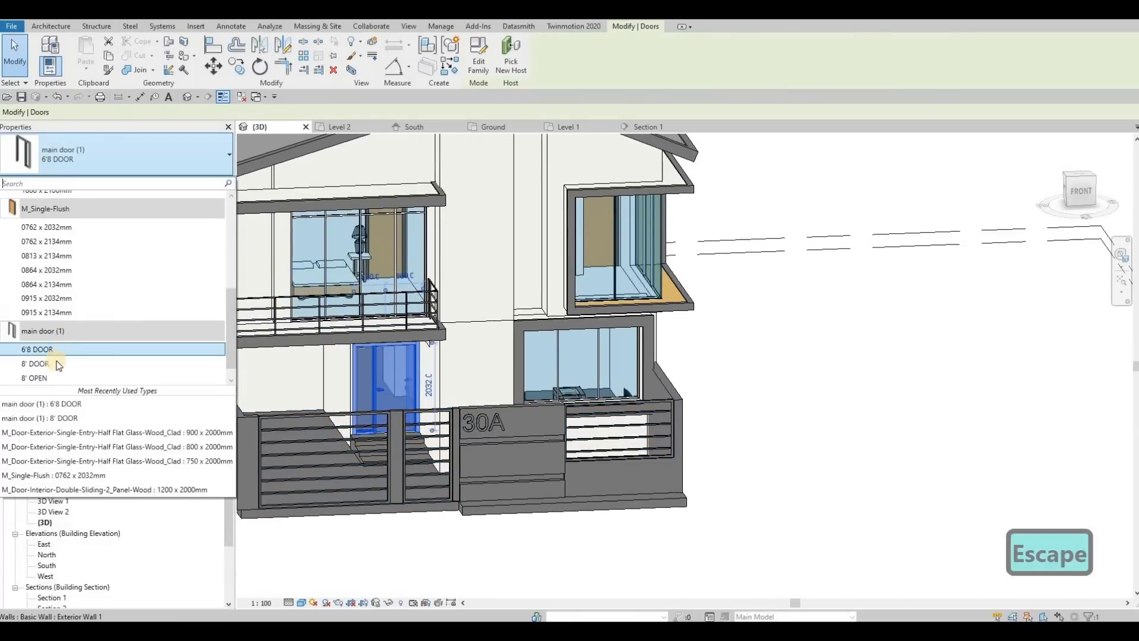
pyautogui.click(53, 363)
pyautogui.keyDown('shift'); pyautogui.moveTo(442, 343); pyautogui.dragTo(465, 269, button='middle'); pyautogui.keyUp('shift')
pyautogui.press('Escape')
pyautogui.press('Escape')
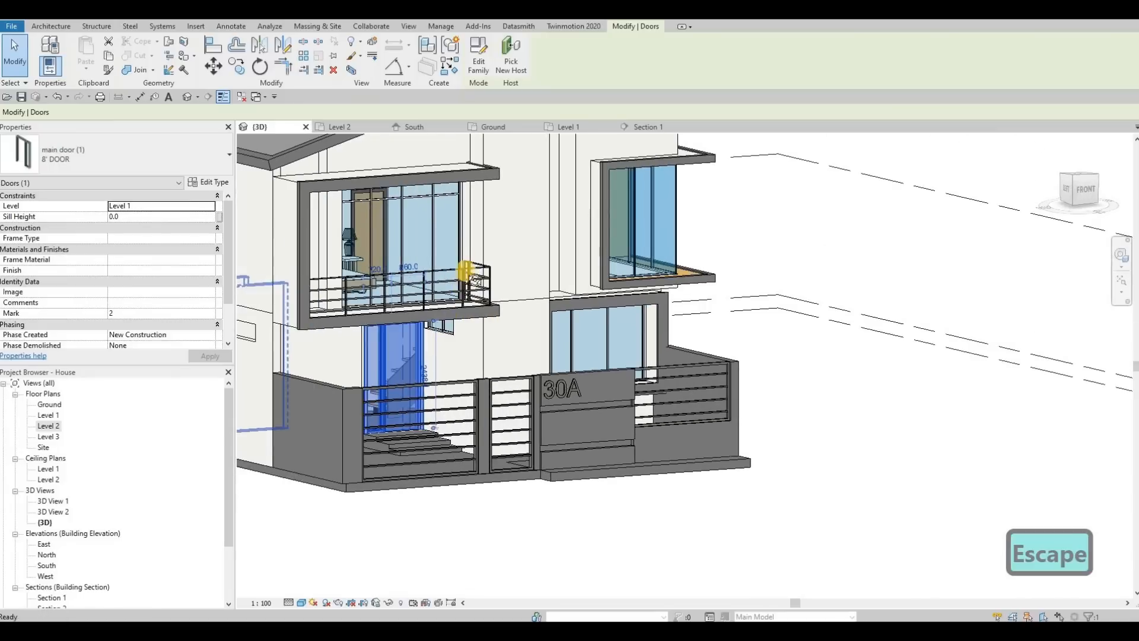
pyautogui.keyDown('shift'); pyautogui.moveTo(450, 307); pyautogui.dragTo(396, 375, button='middle'); pyautogui.keyUp('shift')
pyautogui.press('Escape')
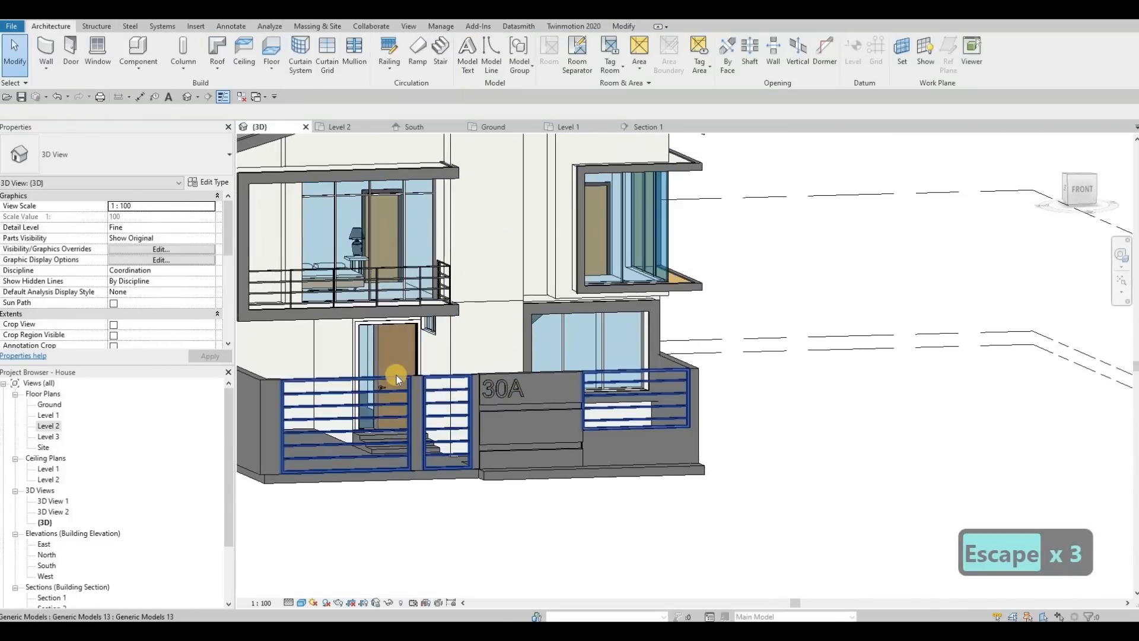
# In the Level 1 floor plan, flip the entrance door so its leaf hinges beside the grid 2 wall.
pyautogui.doubleClick(50, 416)
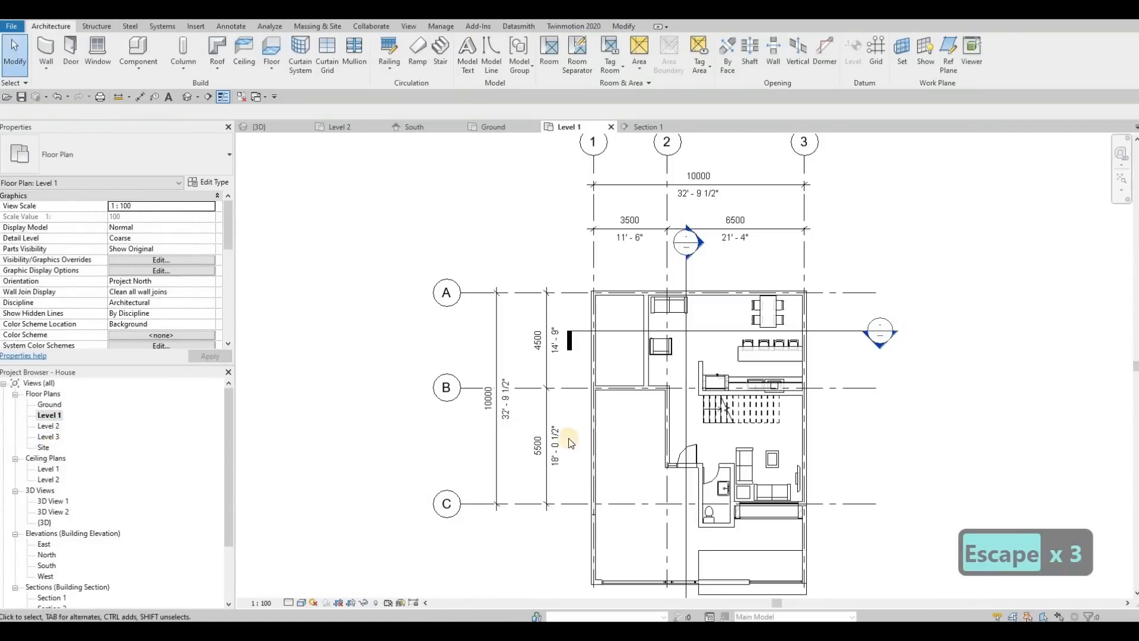
pyautogui.scroll(1, 621, 448)
pyautogui.click(610, 446)
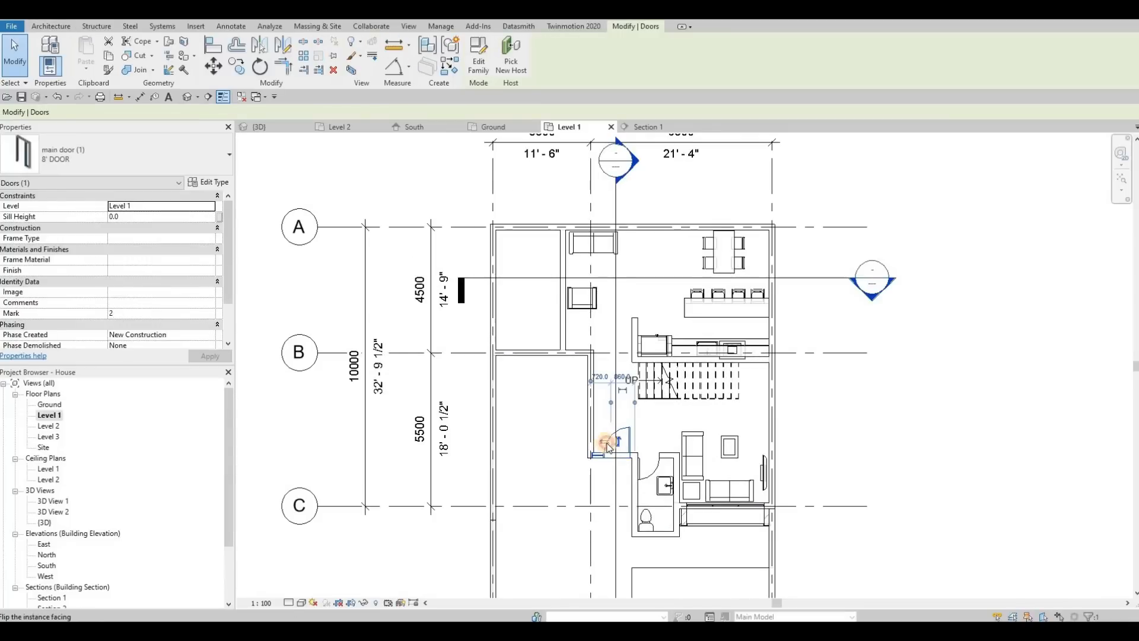
pyautogui.click(622, 446)
# Nudge the entrance door along its wall until its hinge side sits flush with the inner face of the grid 2 wall.
pyautogui.scroll(3, 613, 444)
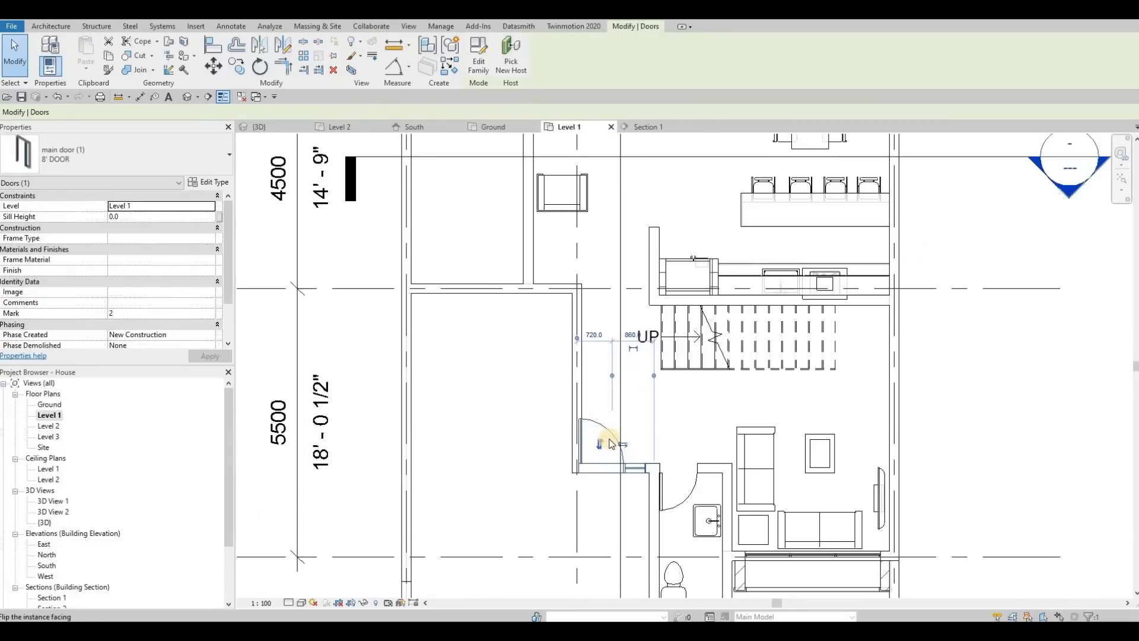
pyautogui.press('Right')
pyautogui.press('Left')
pyautogui.scroll(4, 617, 451)
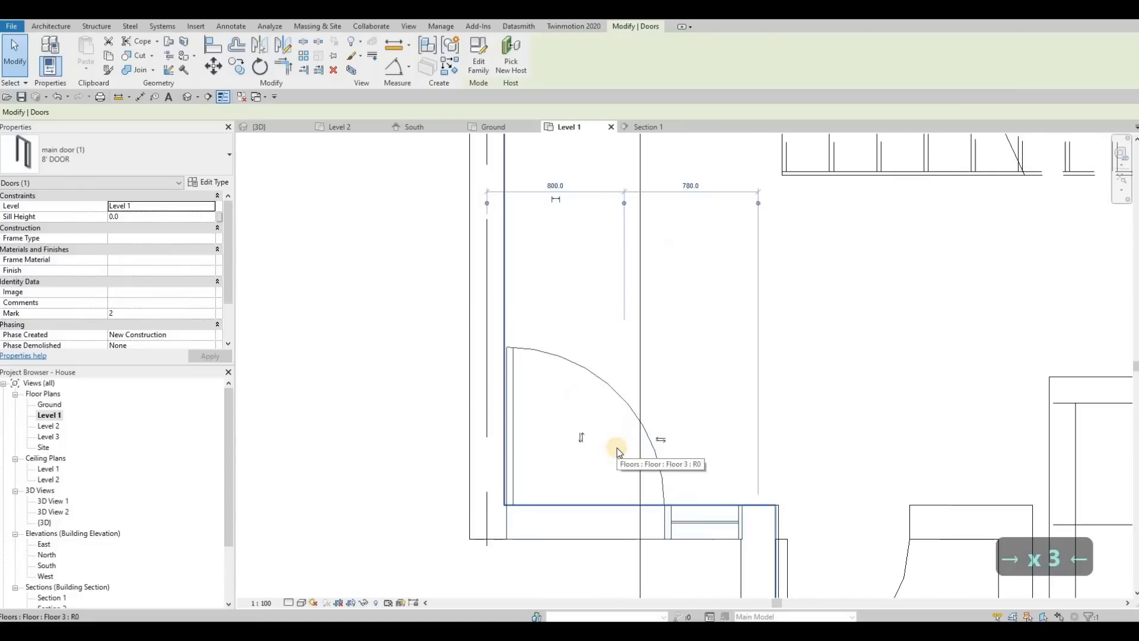
pyautogui.press('Left')
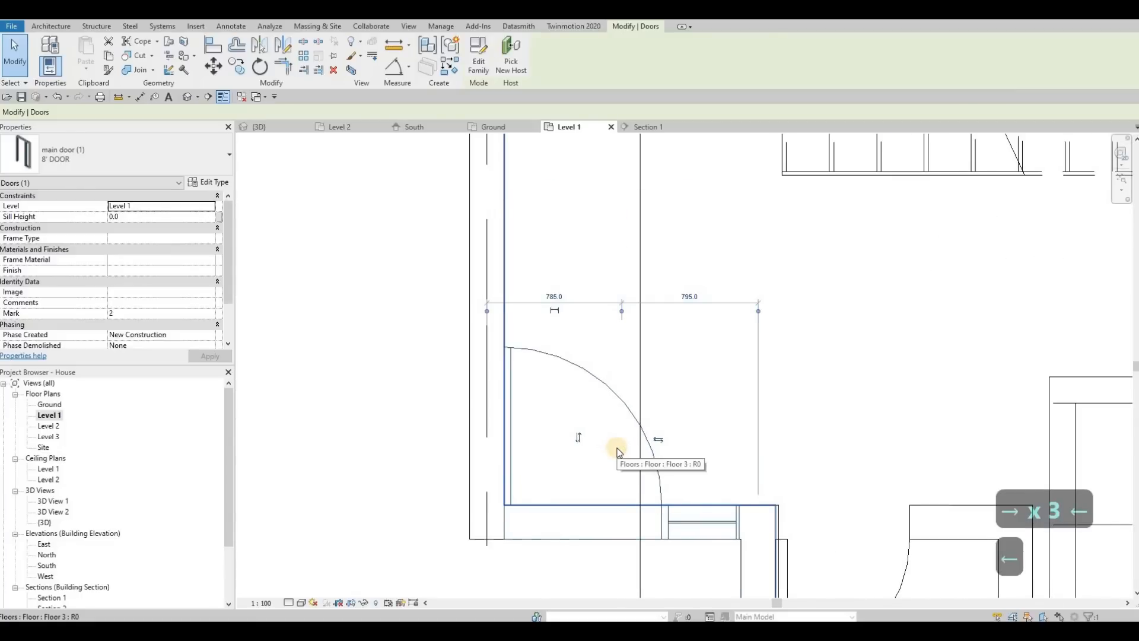
pyautogui.scroll(2, 620, 451)
pyautogui.press('Right')
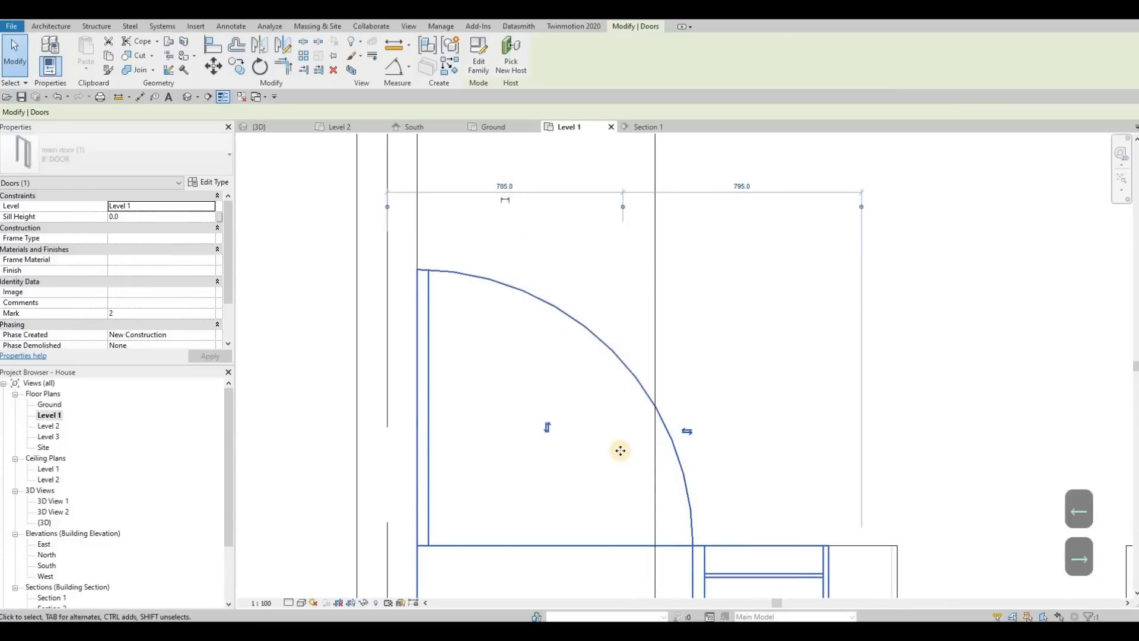
pyautogui.moveTo(372, 330); pyautogui.dragTo(338, 204, button='middle')
pyautogui.press('Escape')
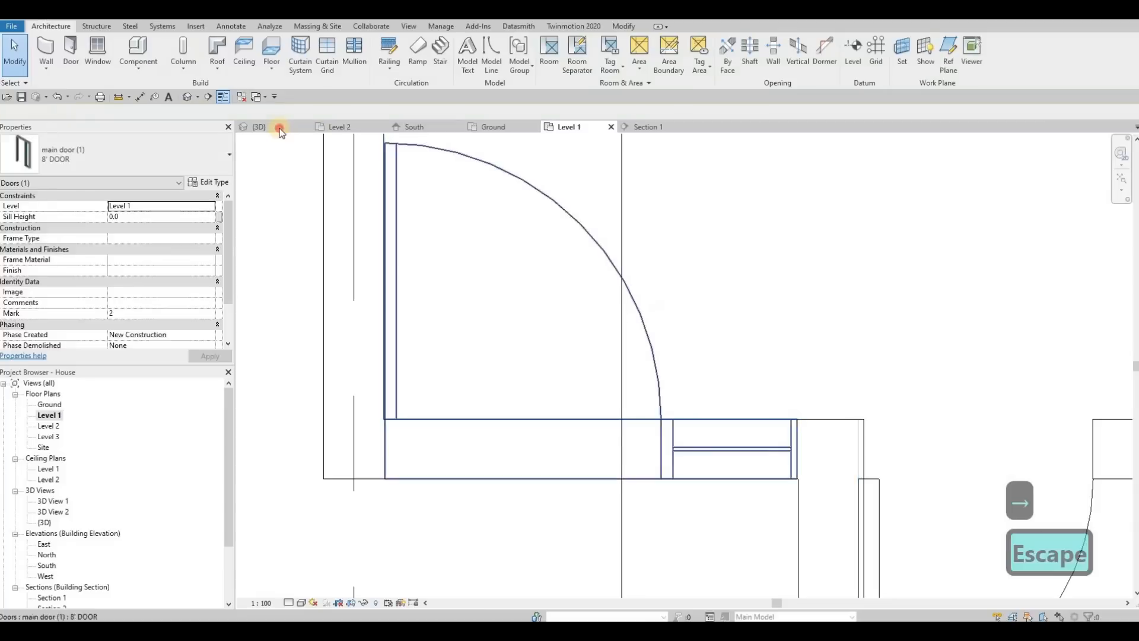
pyautogui.press('Escape')
# Return to the 3D view and examine the new entrance door and its side glazing from several angles.
pyautogui.click(260, 127)
pyautogui.keyDown('shift'); pyautogui.moveTo(374, 396); pyautogui.dragTo(411, 419, button='middle'); pyautogui.keyUp('shift')
pyautogui.scroll(6, 447, 370)
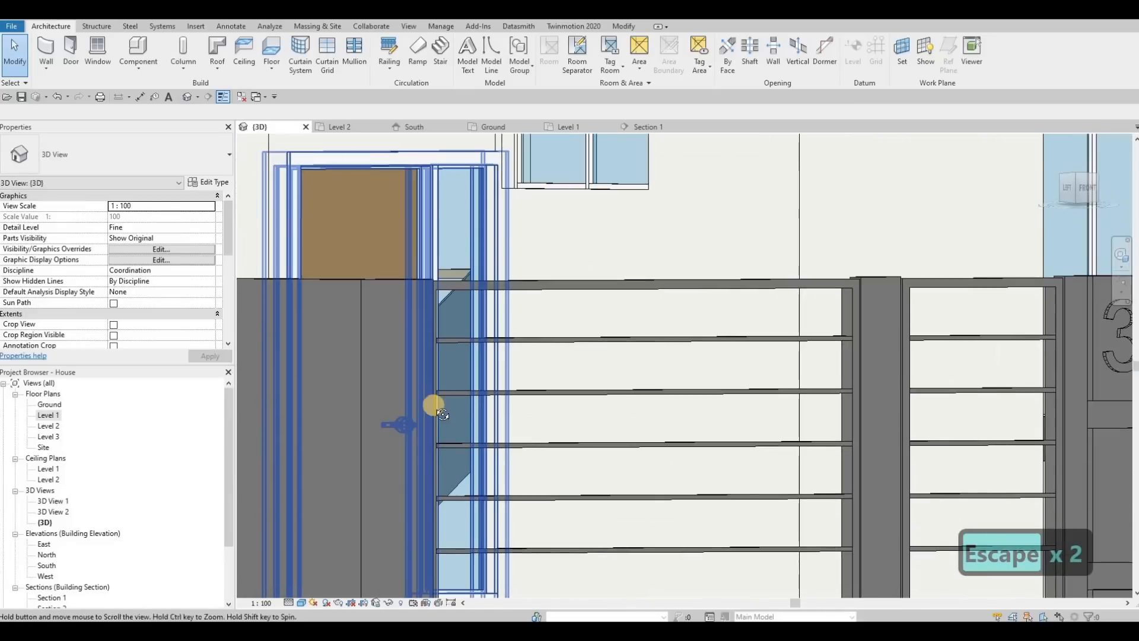
pyautogui.scroll(-1, 555, 396)
pyautogui.keyDown('shift'); pyautogui.moveTo(555, 396); pyautogui.dragTo(561, 360, button='middle'); pyautogui.keyUp('shift')
pyautogui.scroll(-1, 545, 384)
pyautogui.scroll(1, 450, 474)
pyautogui.keyDown('shift'); pyautogui.moveTo(450, 473); pyautogui.dragTo(480, 471, button='middle'); pyautogui.keyUp('shift')
pyautogui.keyDown('shift'); pyautogui.moveTo(579, 425); pyautogui.dragTo(526, 444, button='middle'); pyautogui.keyUp('shift')
pyautogui.scroll(-2, 575, 405)
pyautogui.scroll(-3, 564, 420)
pyautogui.scroll(-1, 526, 444)
pyautogui.moveTo(572, 357); pyautogui.dragTo(582, 367, button='middle')
# Load the sliding door family from the Downloads folder into the Revit project.
pyautogui.click(990, 329)
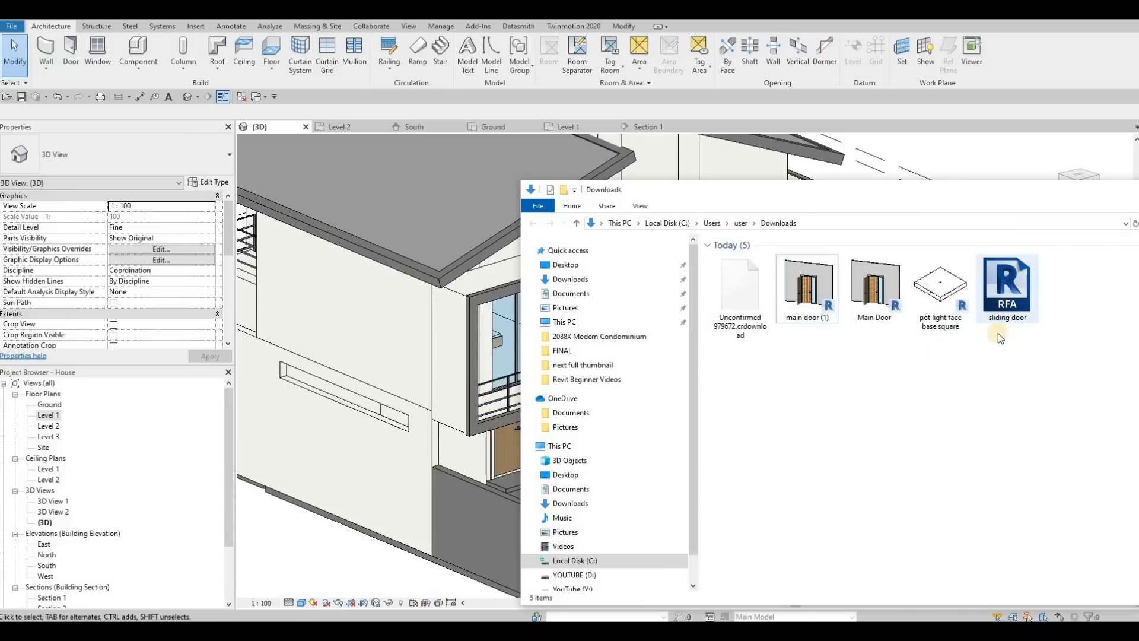
pyautogui.moveTo(1003, 304); pyautogui.dragTo(305, 437)
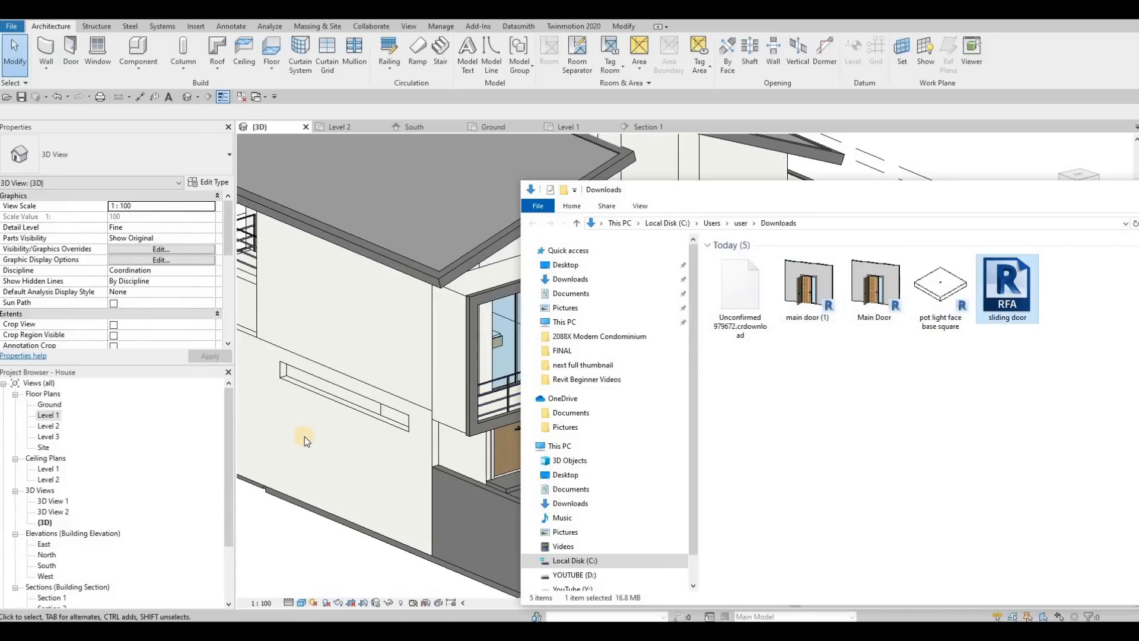
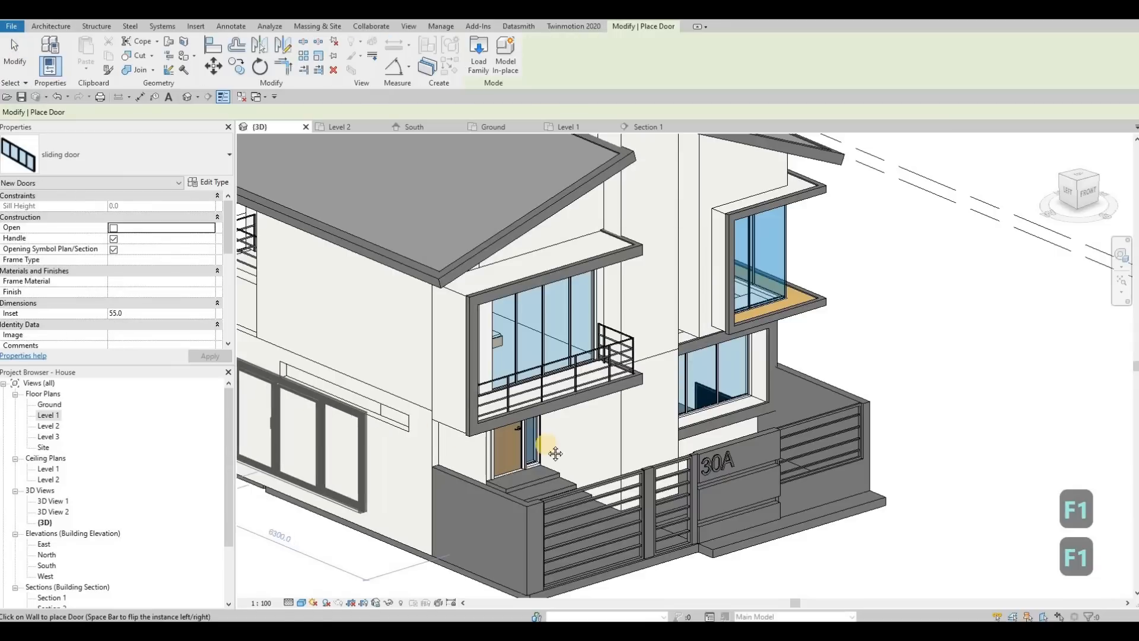
# Place a door from the loaded sliding door family in the ground-storey exterior wall on the house's left side.
pyautogui.keyDown('shift'); pyautogui.moveTo(554, 425); pyautogui.dragTo(406, 408, button='middle'); pyautogui.keyUp('shift')
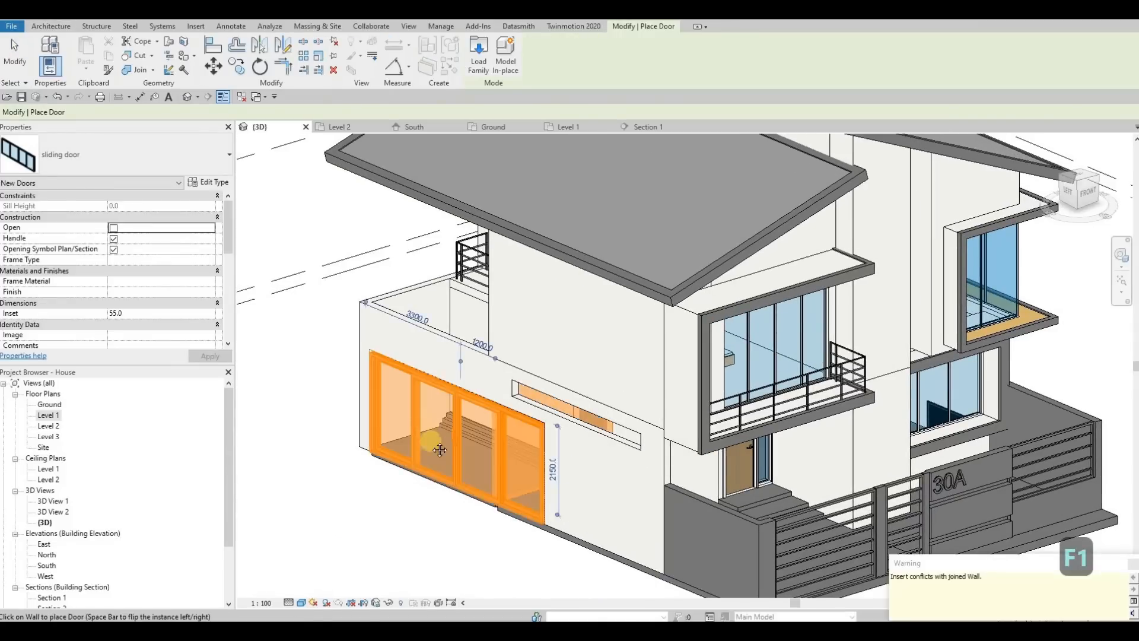
pyautogui.click(431, 426)
pyautogui.press('Escape')
pyautogui.press('Escape')
# Check the length of the Level 1 interior wall behind the terrace in its properties.
pyautogui.keyDown('shift'); pyautogui.moveTo(522, 499); pyautogui.dragTo(644, 479, button='middle'); pyautogui.keyUp('shift')
pyautogui.click(595, 467)
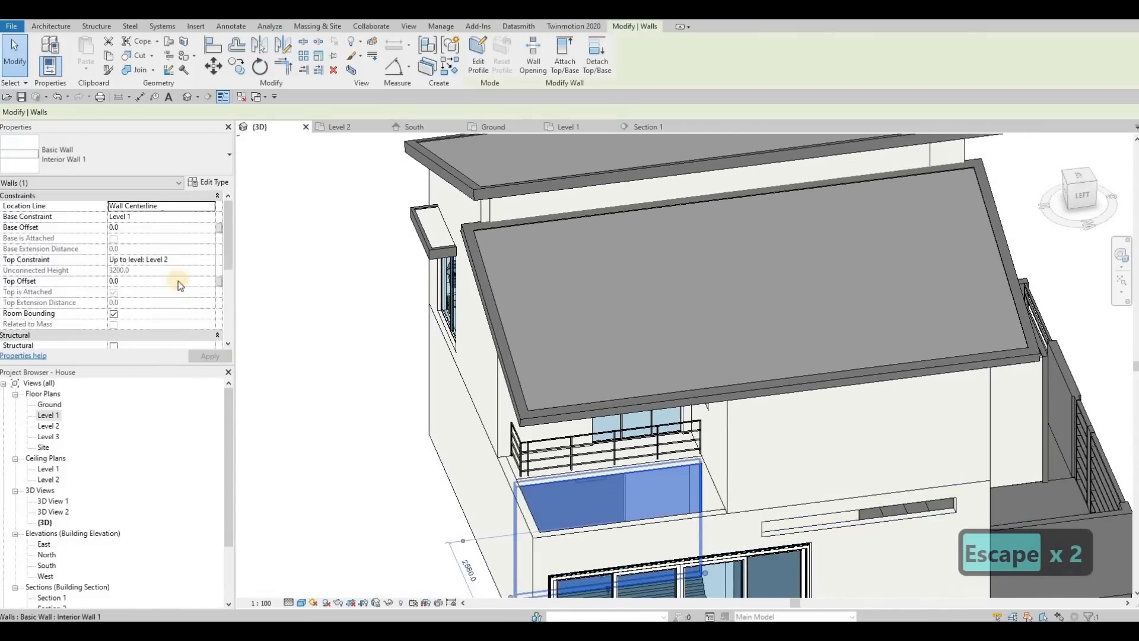
pyautogui.scroll(-3, 162, 296)
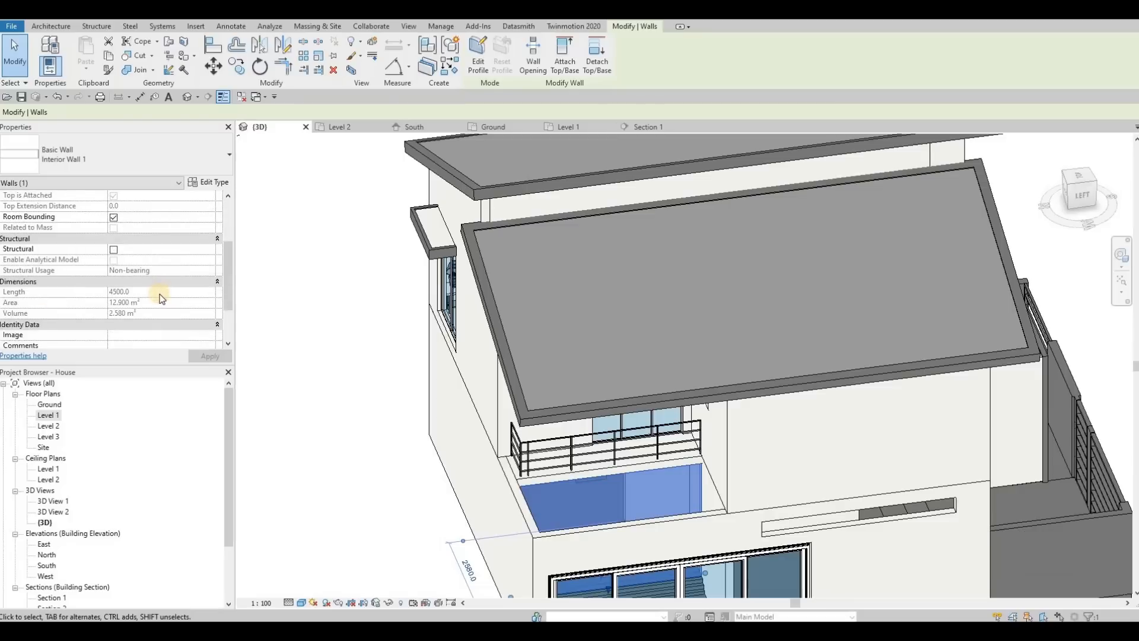
pyautogui.scroll(2, 163, 301)
pyautogui.scroll(-2, 143, 311)
pyautogui.scroll(2, 187, 317)
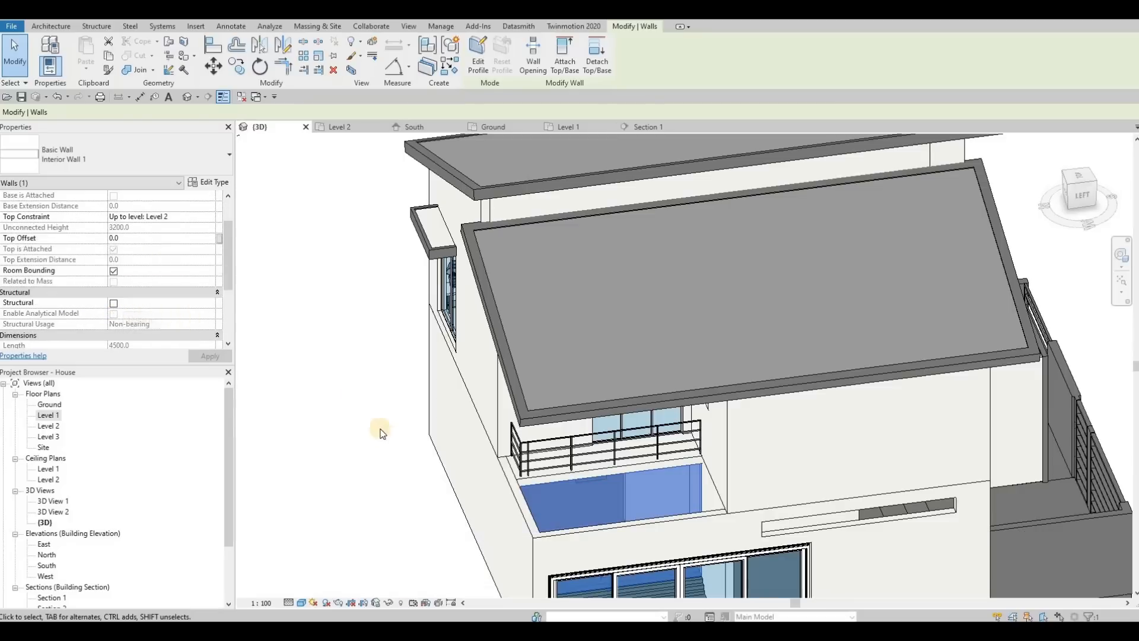
pyautogui.press('Escape')
# Duplicate the placed sliding door's type as "sliding door 2" and set its Width Sliding Door to 4000.
pyautogui.scroll(-3, 476, 453)
pyautogui.click(351, 422)
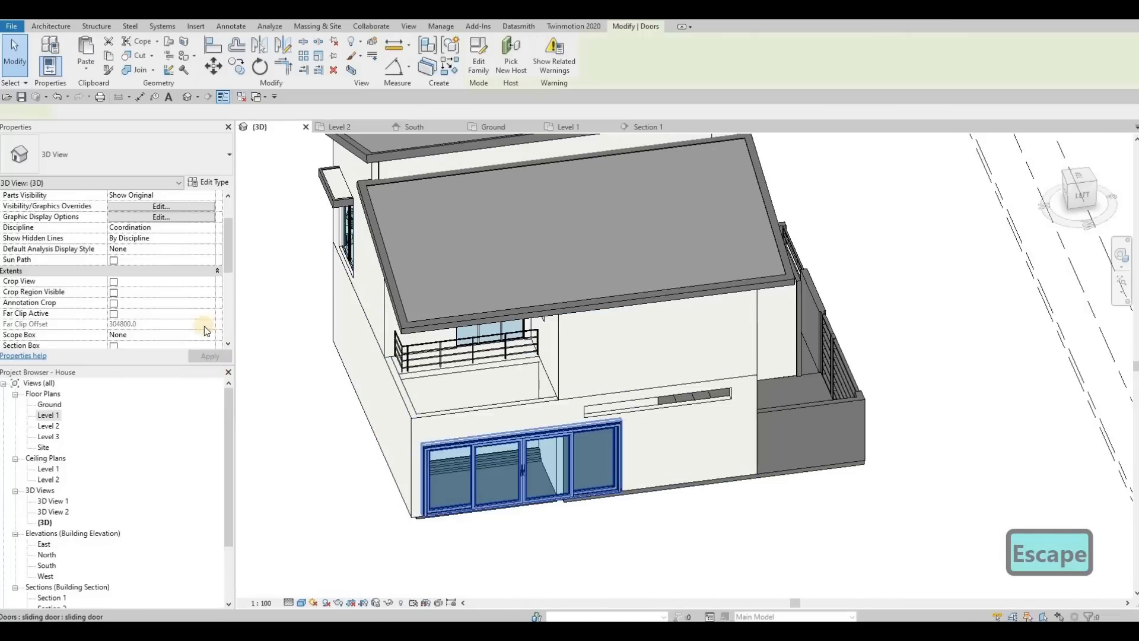
pyautogui.scroll(-4, 171, 313)
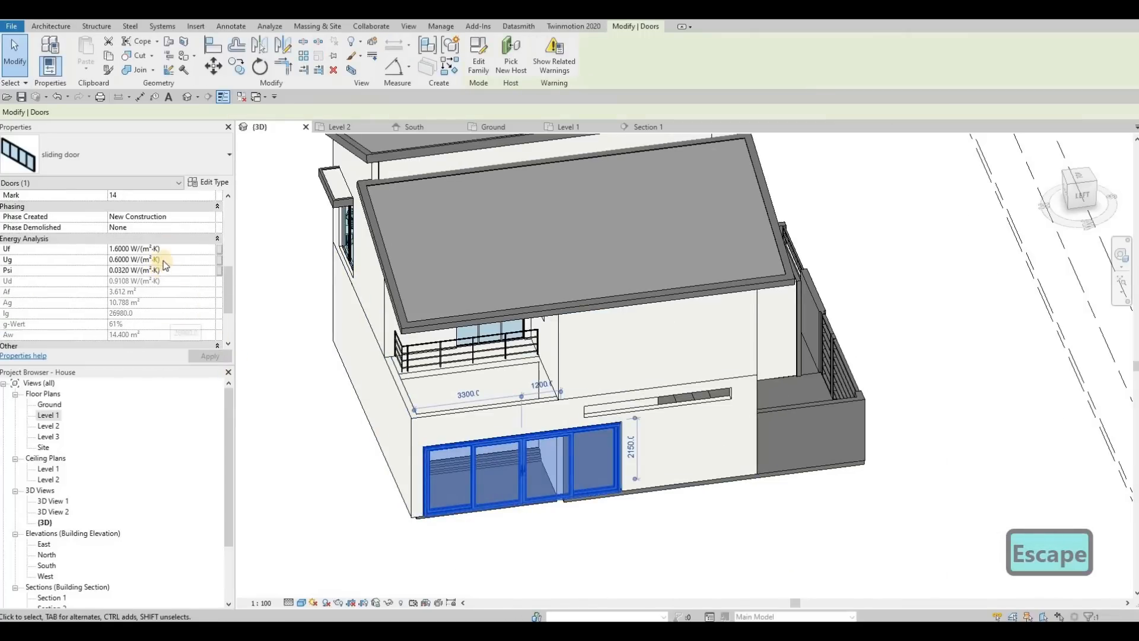
pyautogui.scroll(5, 165, 267)
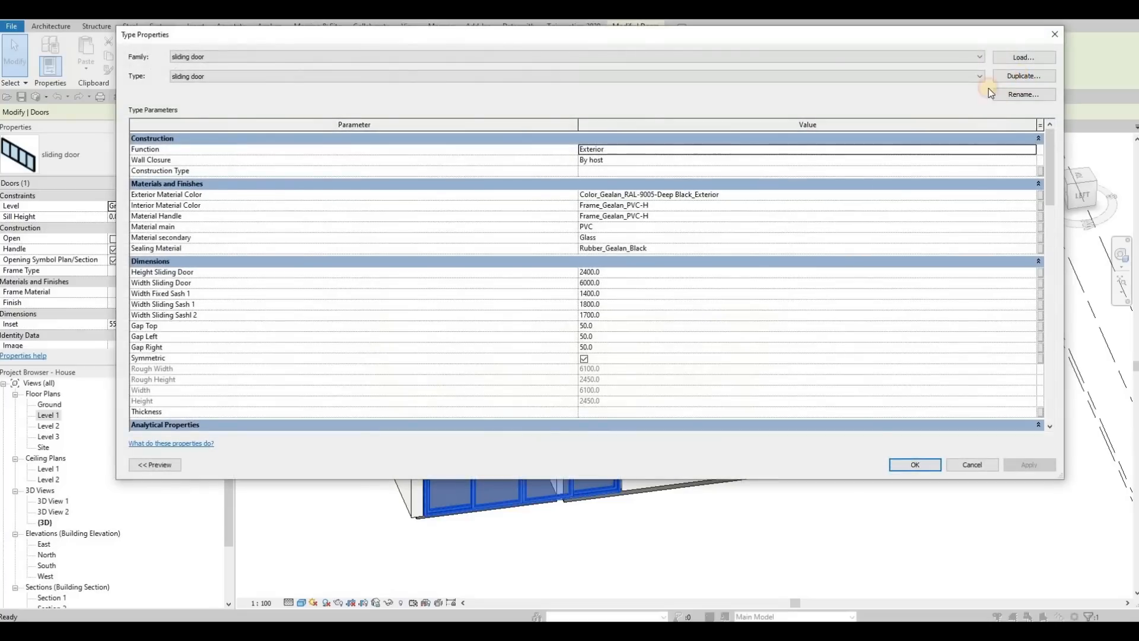
pyautogui.click(1024, 76)
pyautogui.click(601, 286)
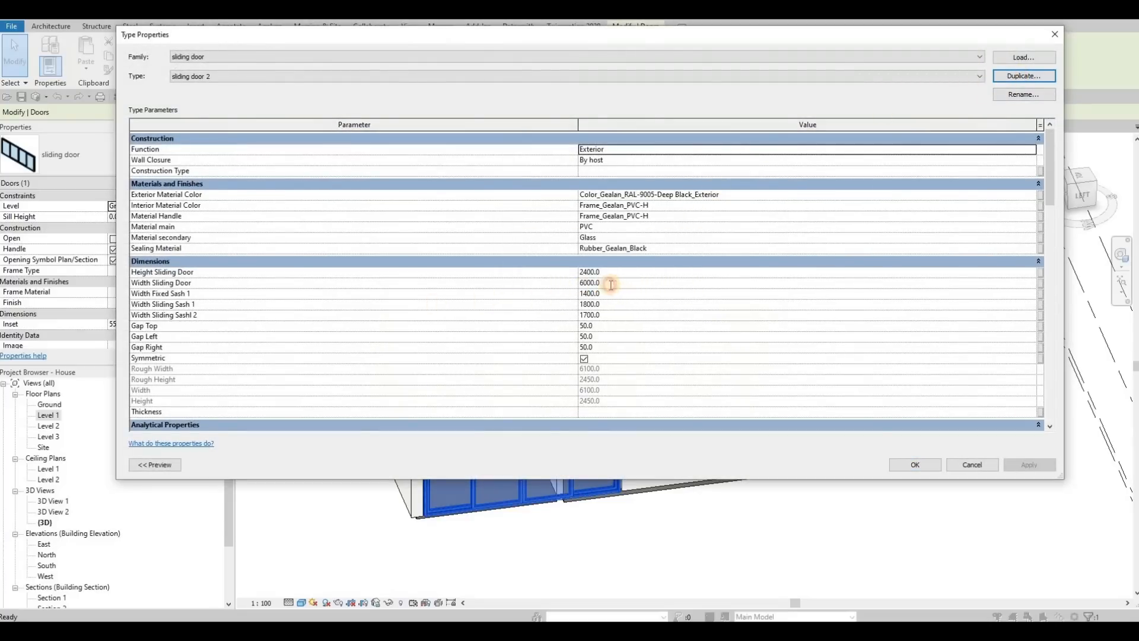
pyautogui.click(610, 283)
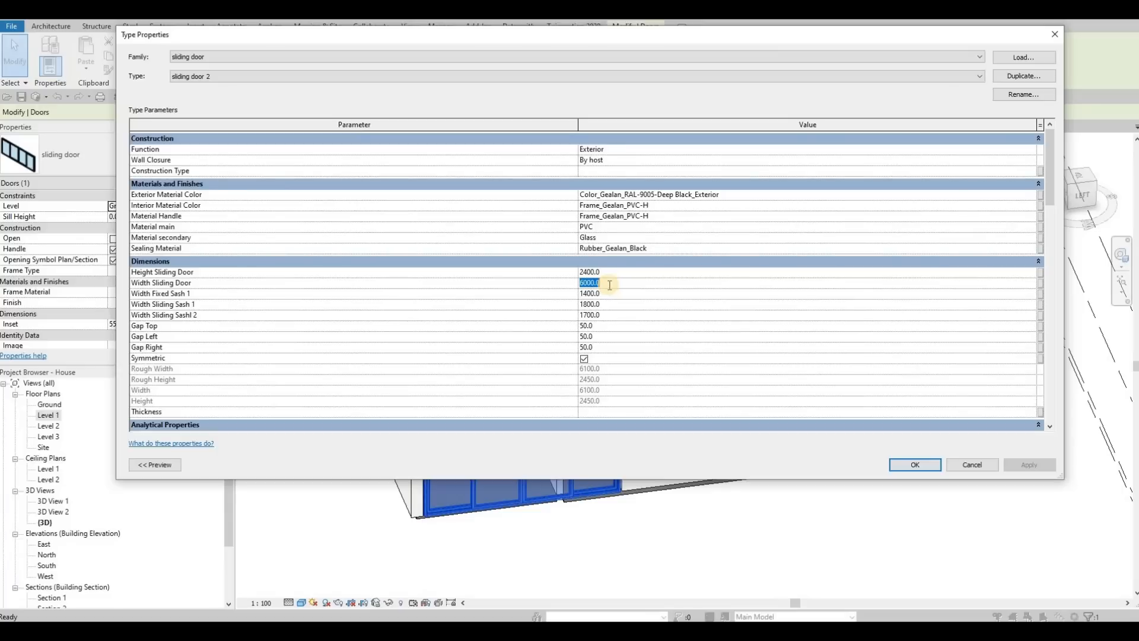
pyautogui.write('400')
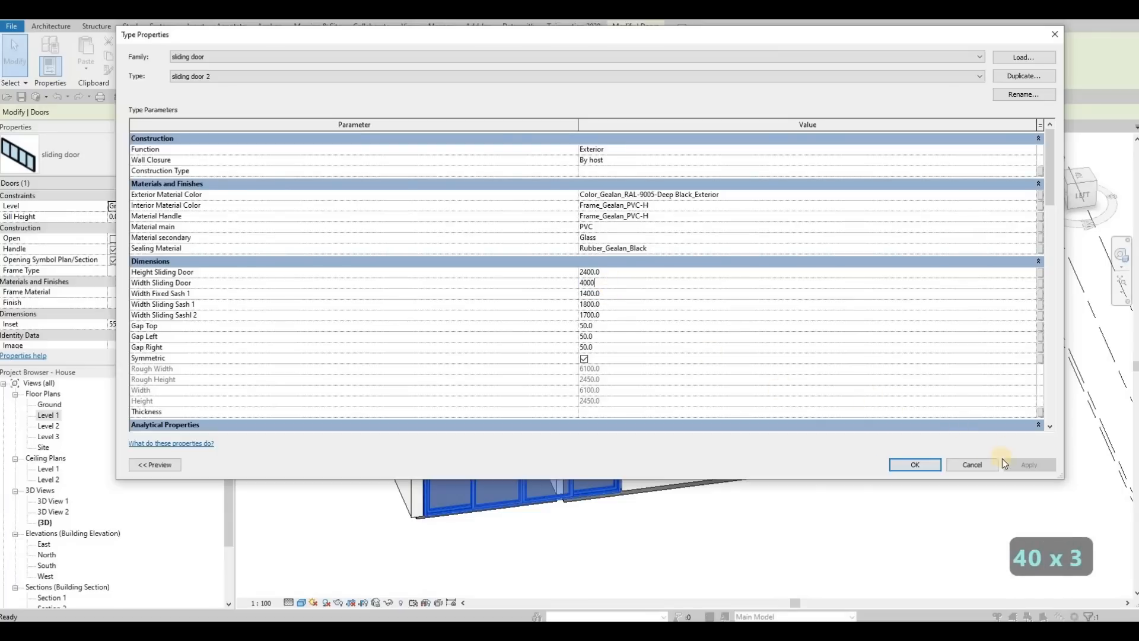
pyautogui.write('0')
pyautogui.click(400, 349)
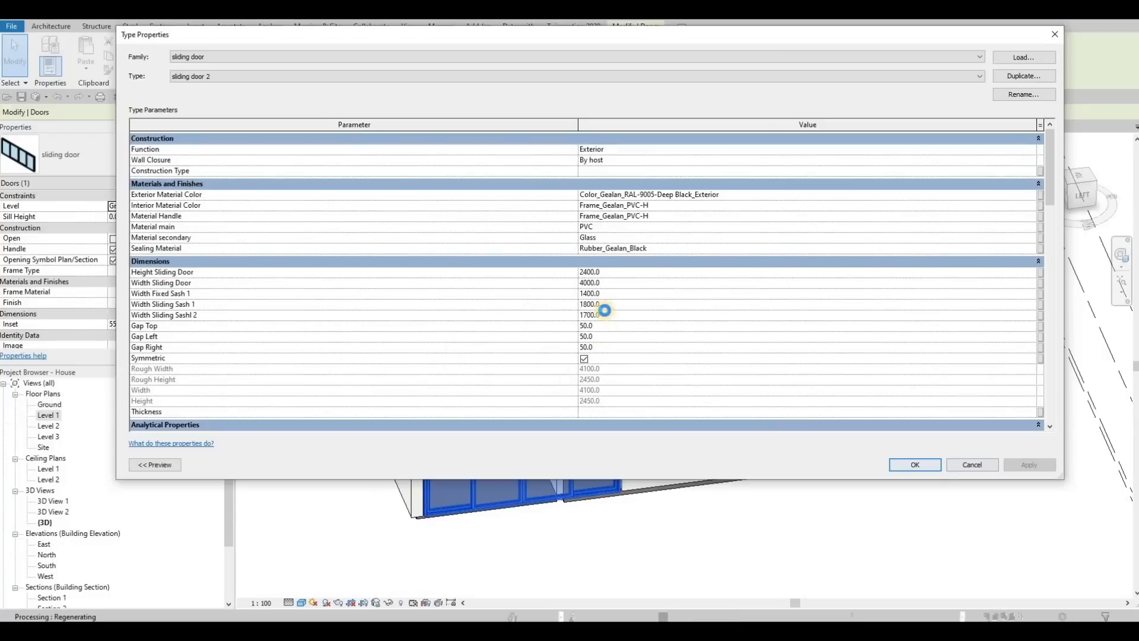
pyautogui.press('Return')
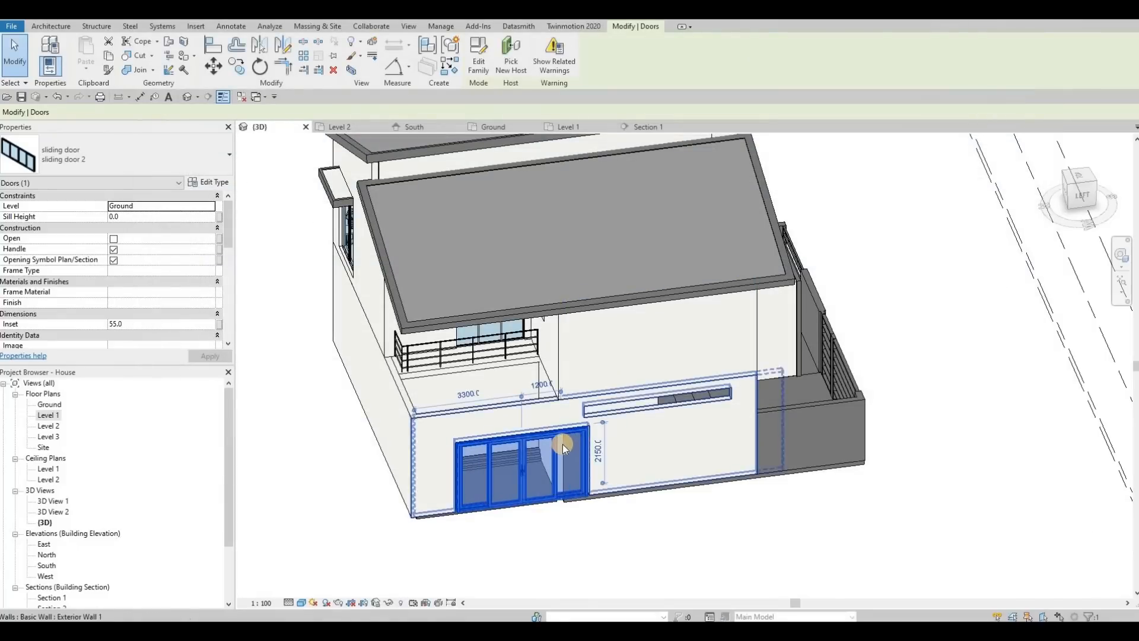
# Set Gap Top, Gap Left and Gap Right of the sliding door 2 type to 0.
pyautogui.press('Escape')
pyautogui.press('Escape')
pyautogui.keyDown('shift'); pyautogui.moveTo(538, 476); pyautogui.dragTo(496, 502, button='middle'); pyautogui.keyUp('shift')
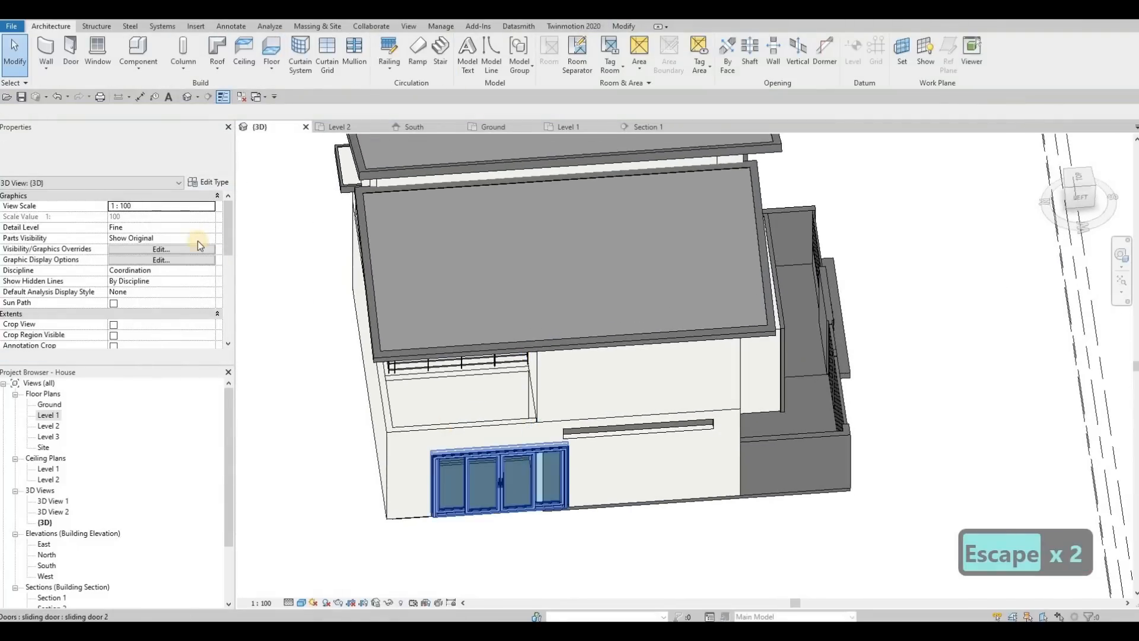
pyautogui.click(210, 188)
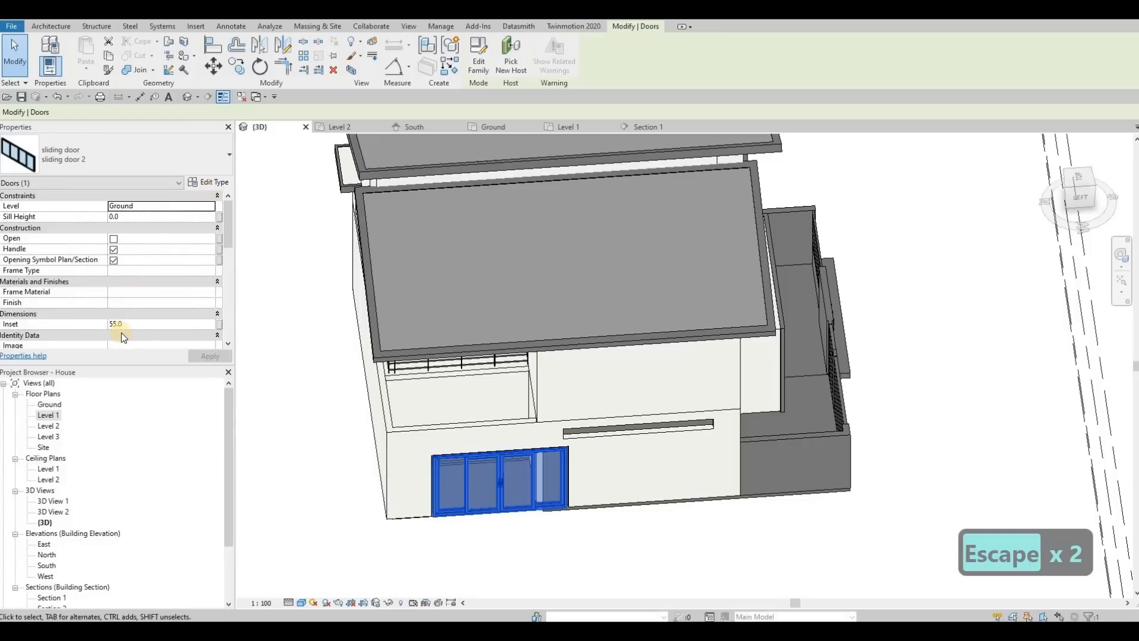
pyautogui.click(207, 181)
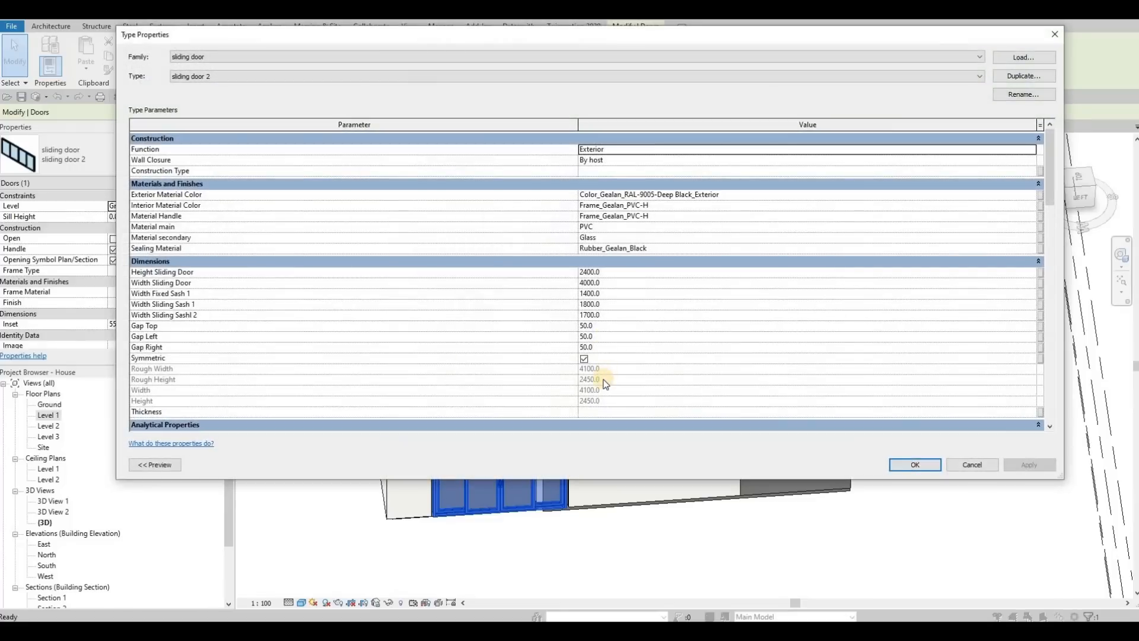
pyautogui.scroll(-6, 604, 383)
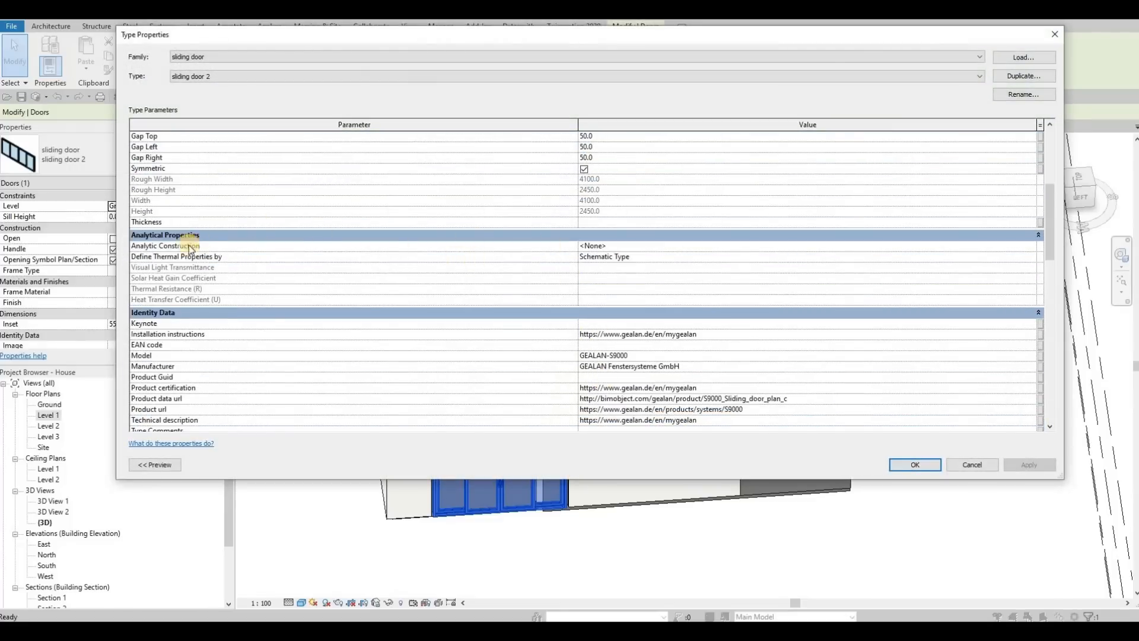
pyautogui.scroll(3, 282, 243)
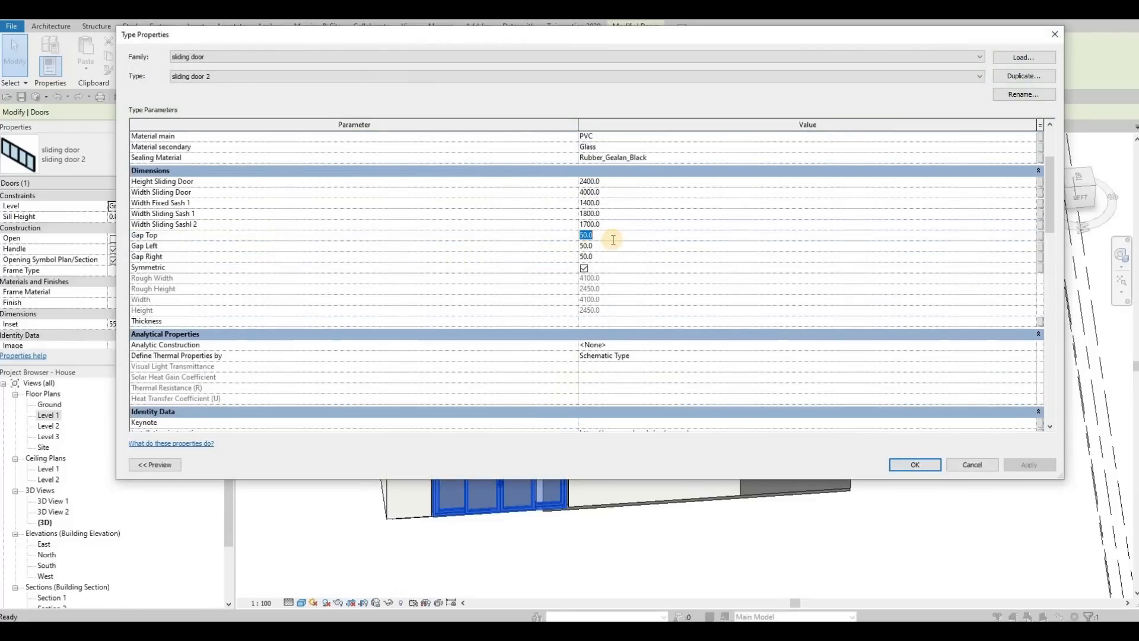
pyautogui.write('0')
pyautogui.write('0')
pyautogui.click(602, 255)
pyautogui.write('0')
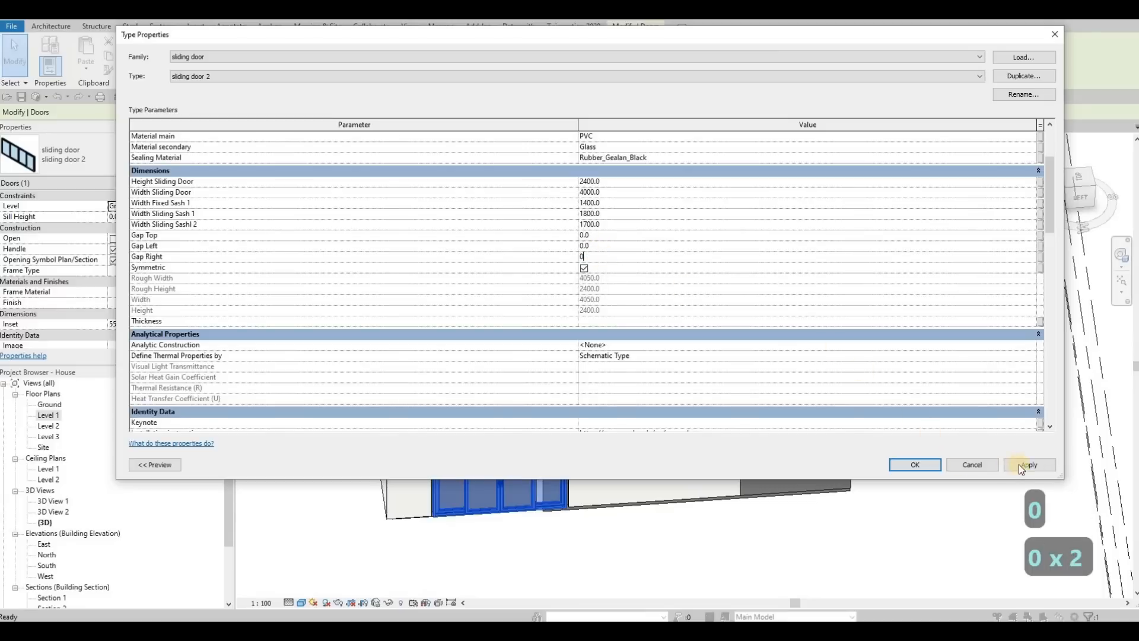
pyautogui.click(919, 465)
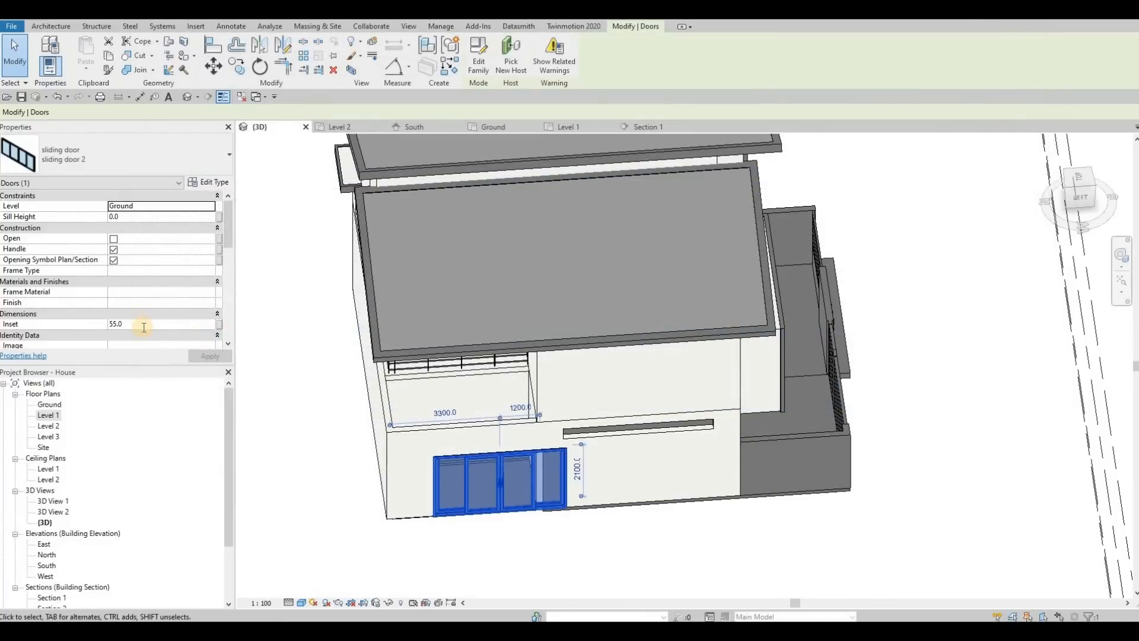
# Set the Inset of the selected sliding door to 0.
pyautogui.click(143, 327)
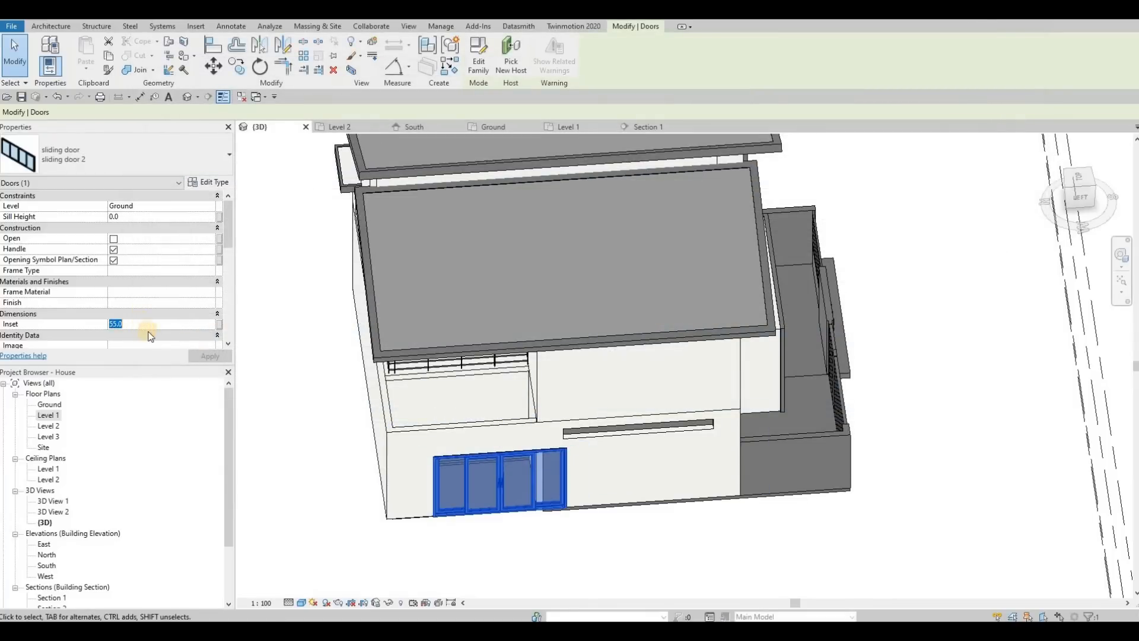
pyautogui.write('0')
pyautogui.click(205, 354)
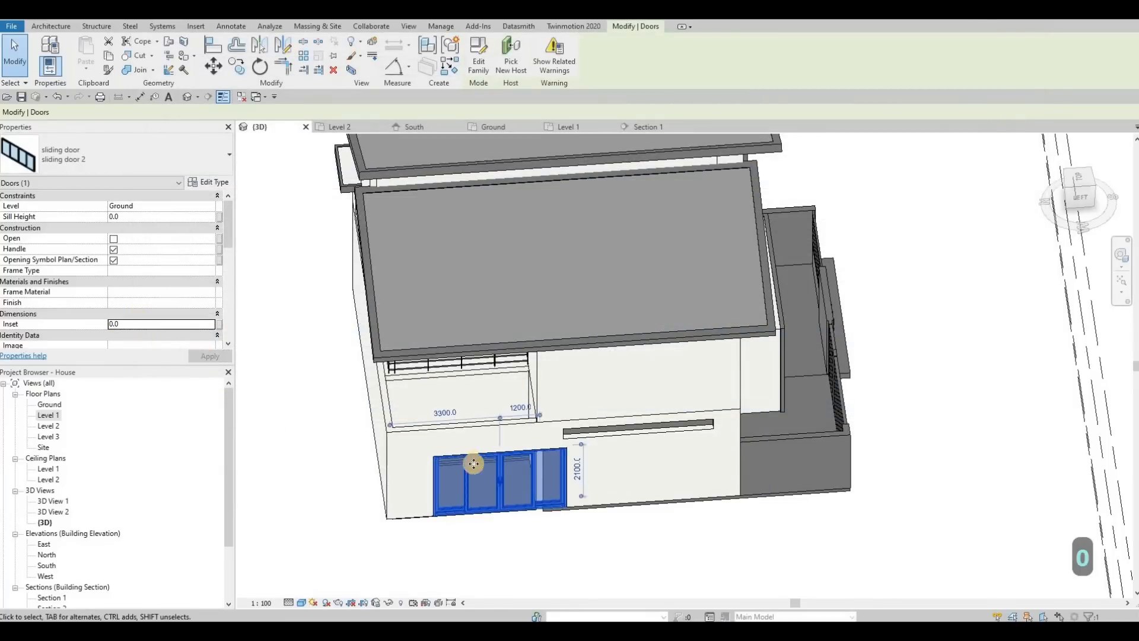
pyautogui.moveTo(563, 500); pyautogui.dragTo(612, 543, button='middle')
pyautogui.press('Escape')
# Place a matching sliding door 2 in the Level 1 wall behind the terrace and delete the one in the exterior side wall.
pyautogui.scroll(1, 611, 539)
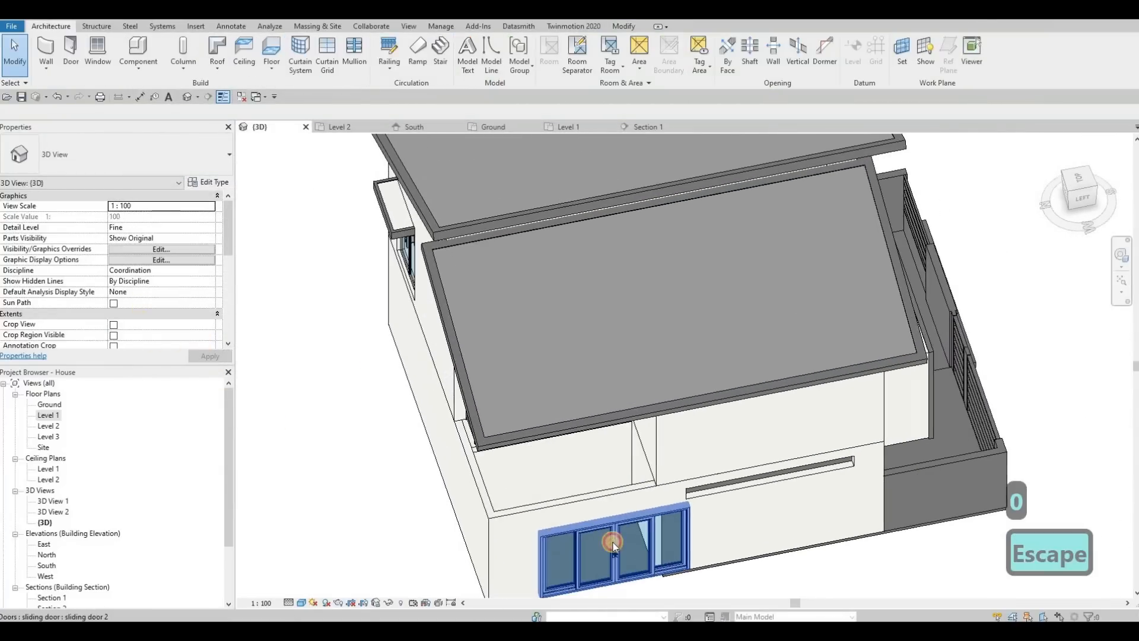
pyautogui.click(613, 545)
pyautogui.press('c')
pyautogui.press('s')
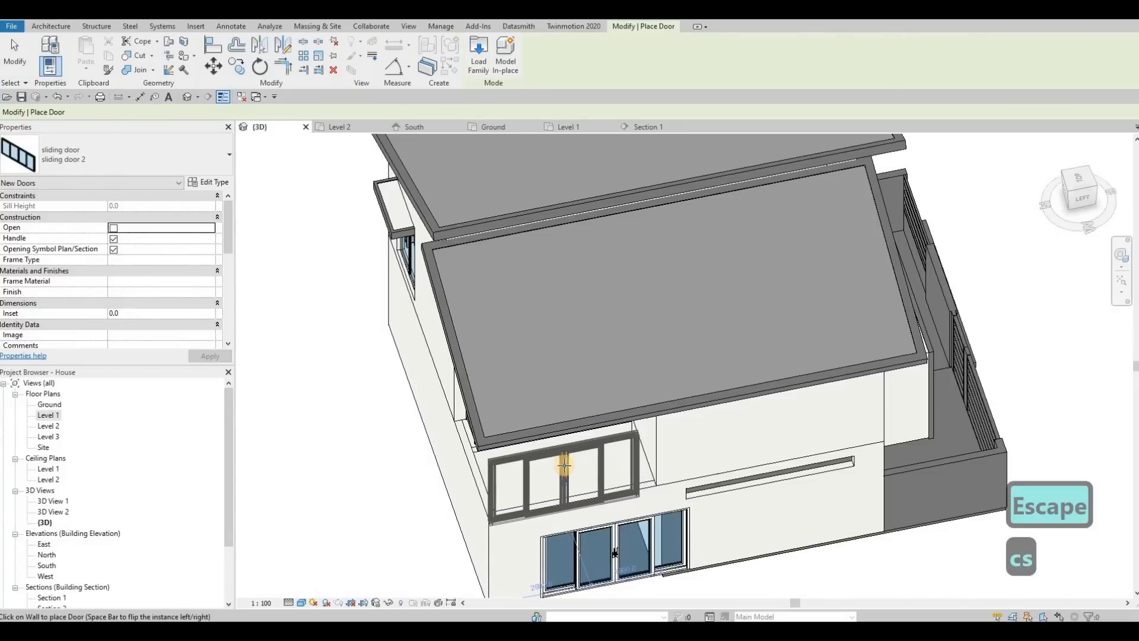
pyautogui.click(564, 468)
pyautogui.press('Escape')
pyautogui.press('Escape')
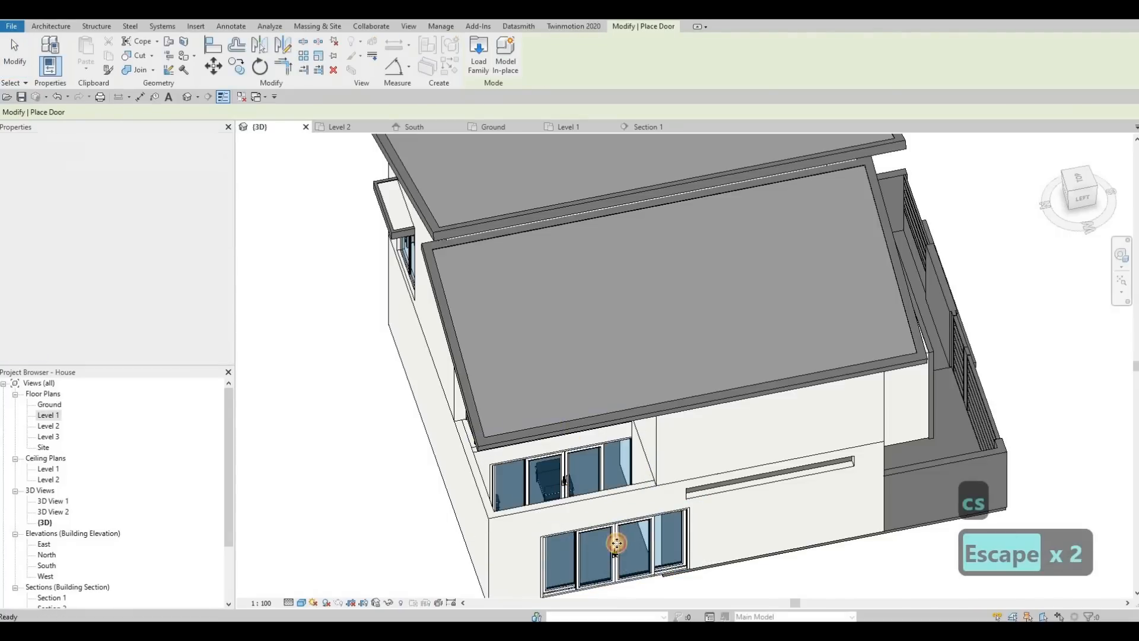
pyautogui.click(617, 543)
pyautogui.press('Delete')
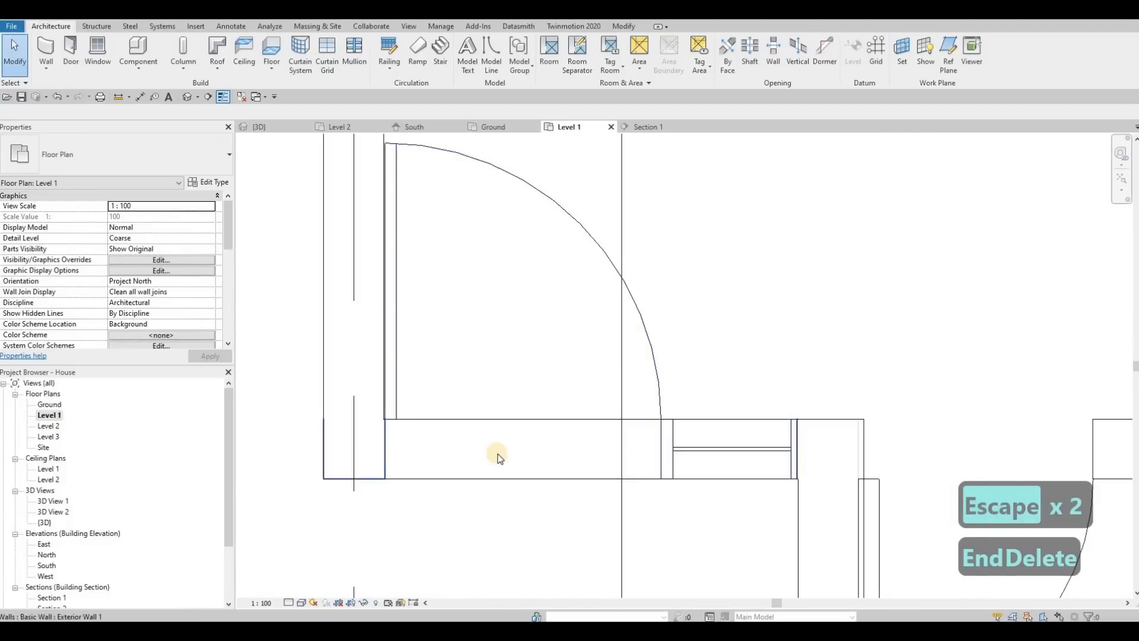
# In the Level 1 floor plan, move the sliding door along its wall to 2240 mm from the lower grid line and flip its facing.
pyautogui.scroll(-5, 493, 453)
pyautogui.moveTo(443, 215); pyautogui.dragTo(512, 250, button='middle')
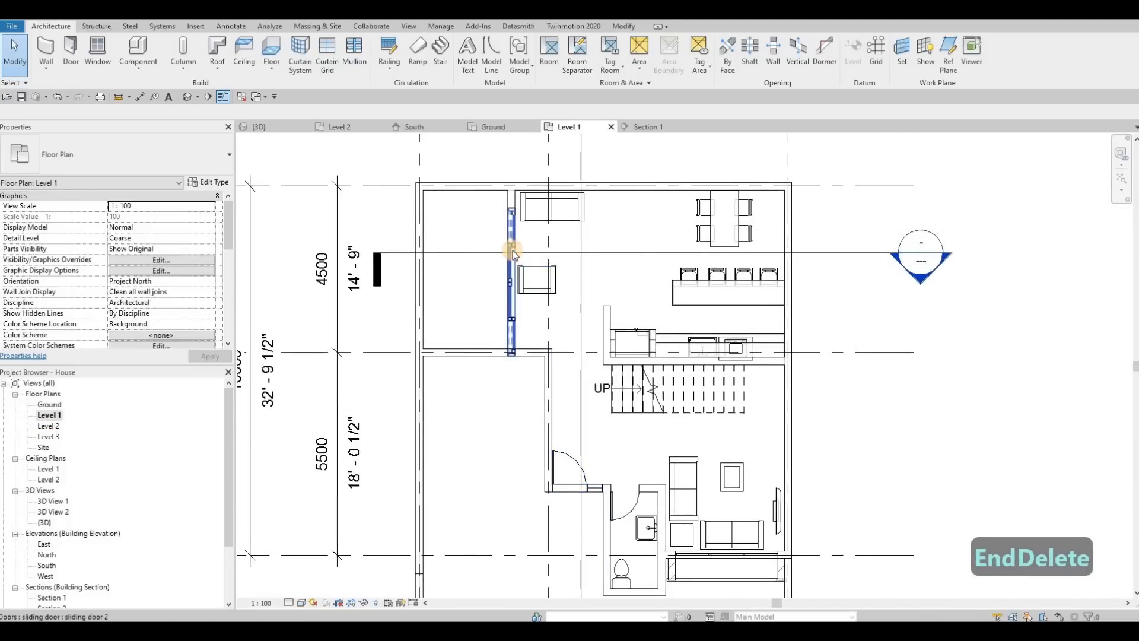
pyautogui.click(513, 251)
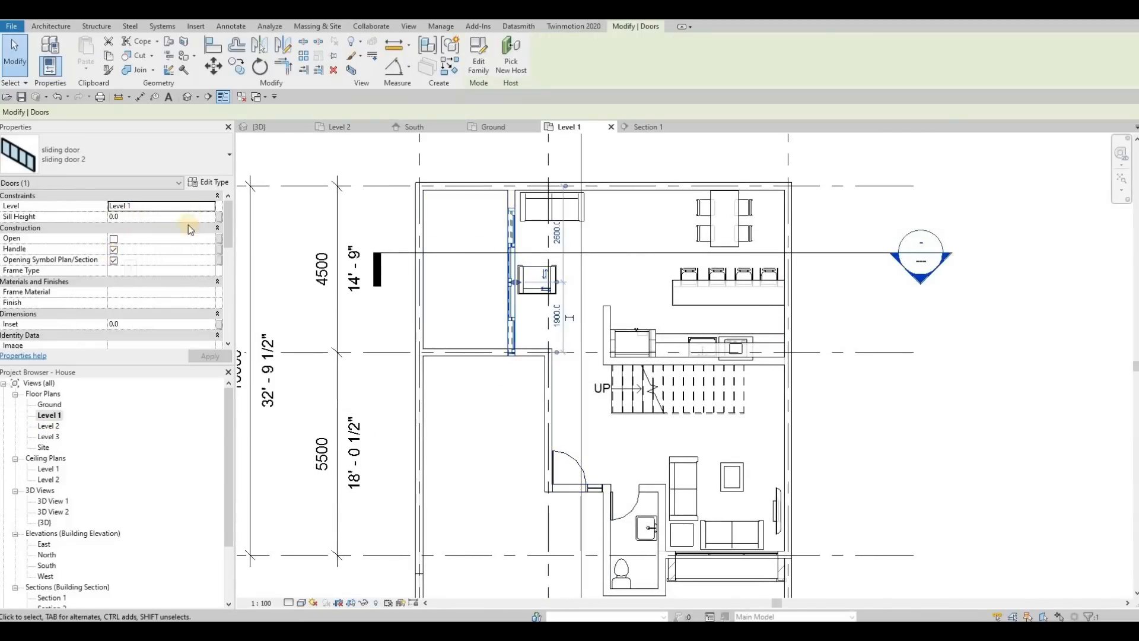
pyautogui.scroll(5, 534, 255)
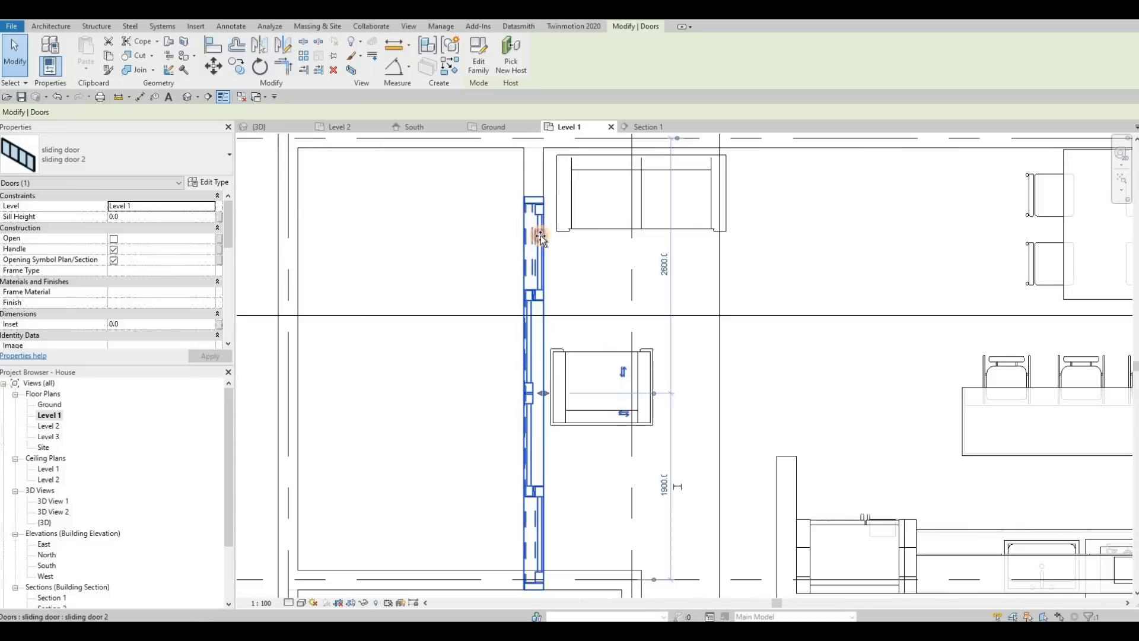
pyautogui.moveTo(541, 237); pyautogui.dragTo(542, 363)
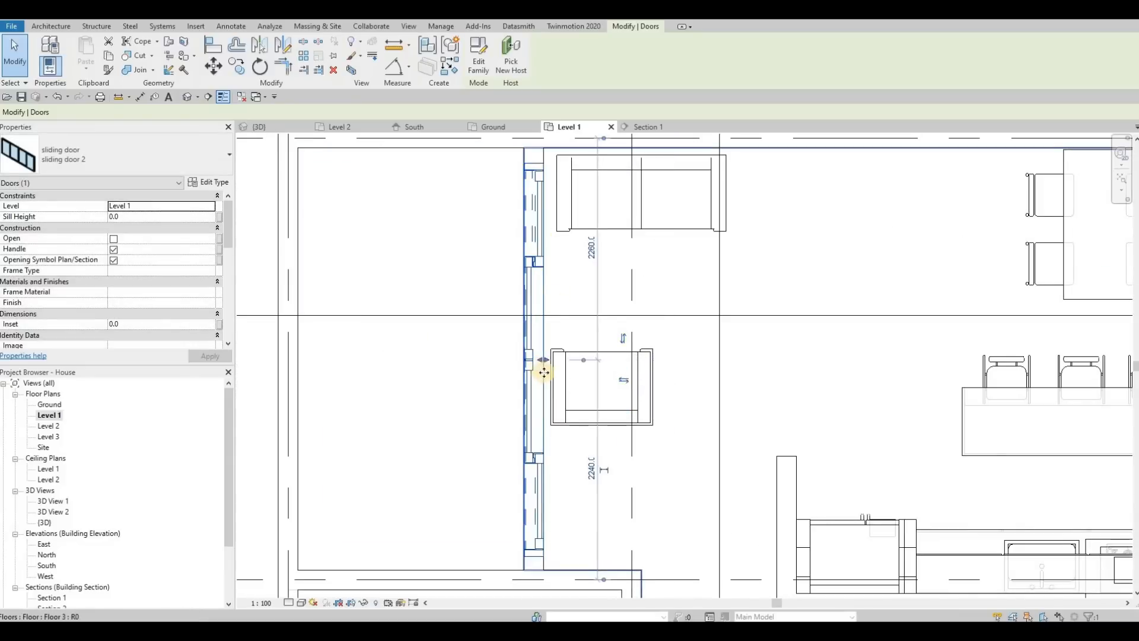
pyautogui.click(624, 380)
pyautogui.scroll(-4, 580, 338)
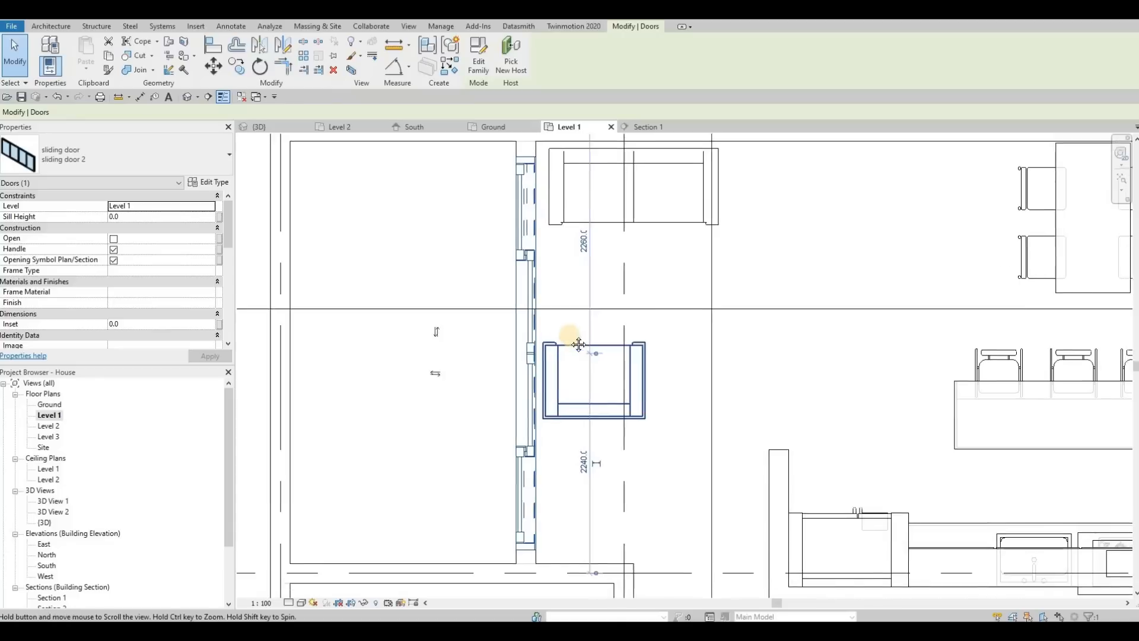
pyautogui.press('Escape')
# Move the armchair in front of the sliding door down into the corner against the lower wall.
pyautogui.press('Escape')
pyautogui.moveTo(574, 362); pyautogui.dragTo(578, 382, button='middle')
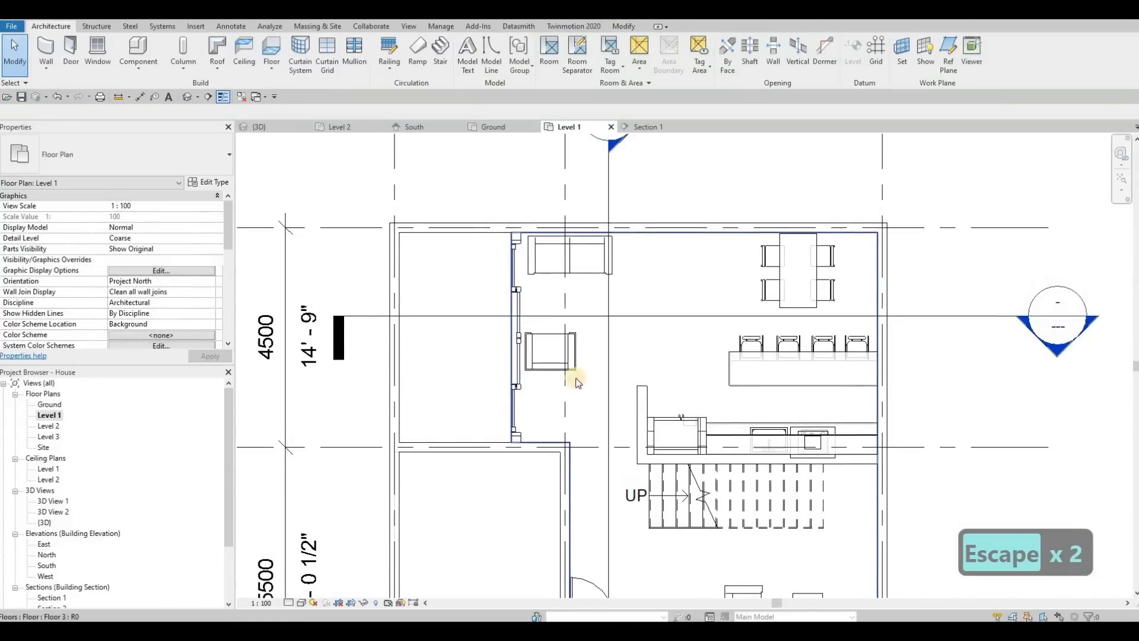
pyautogui.moveTo(575, 354); pyautogui.dragTo(564, 412)
pyautogui.press('Escape')
pyautogui.press('Escape')
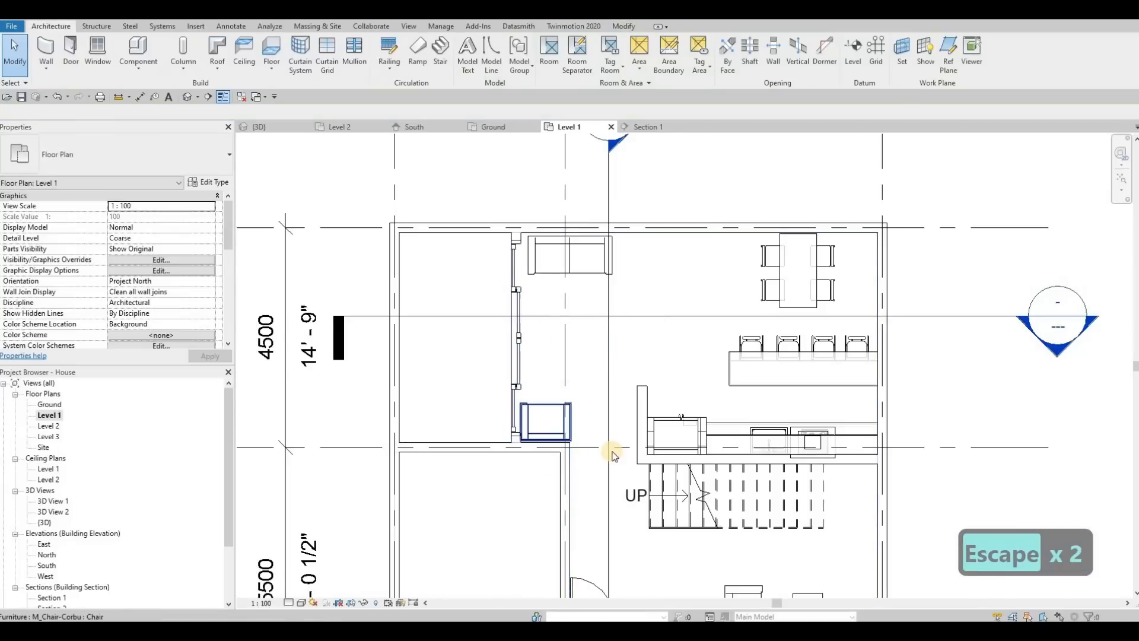
# Open the Ground floor plan.
pyautogui.scroll(-2, 623, 438)
pyautogui.moveTo(623, 307); pyautogui.dragTo(634, 279, button='middle')
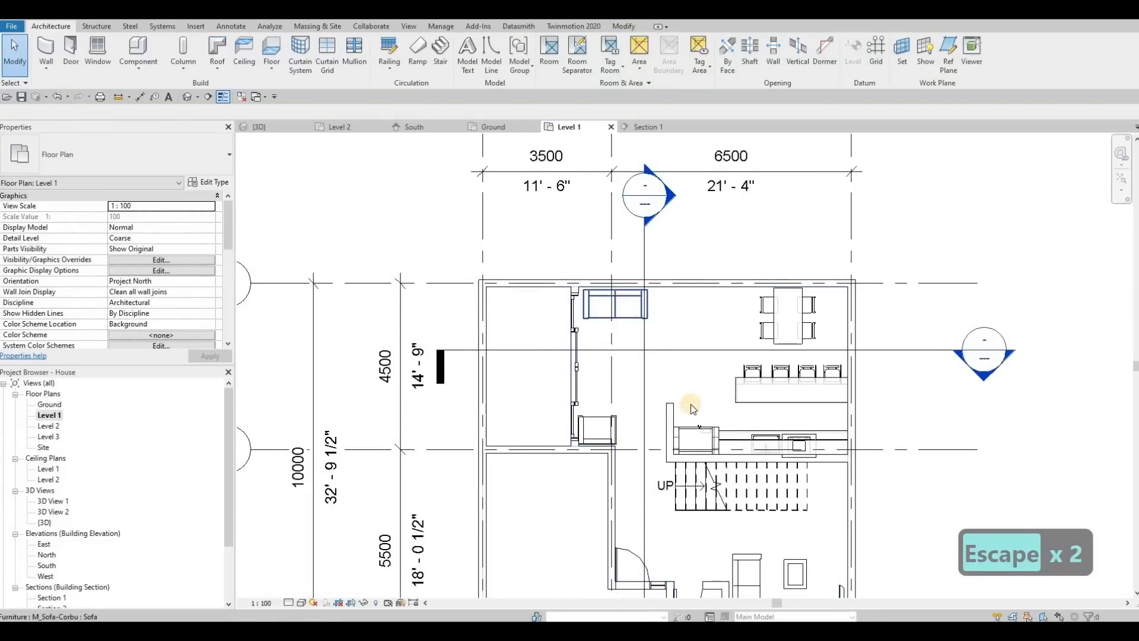
pyautogui.click(258, 127)
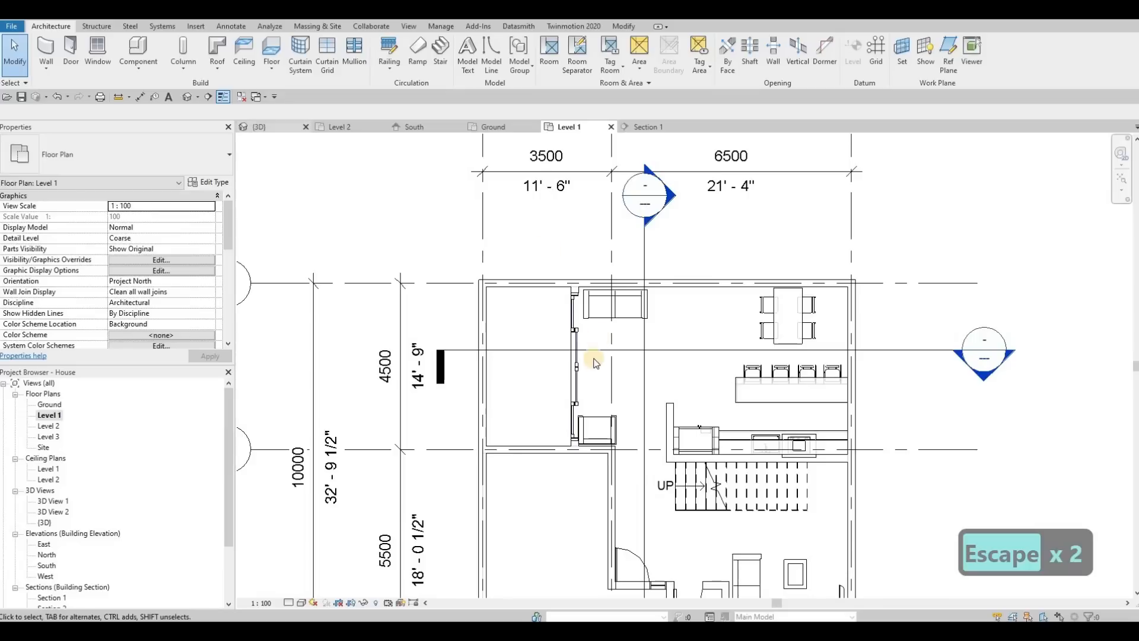
pyautogui.keyDown('shift'); pyautogui.moveTo(605, 312); pyautogui.dragTo(380, 148, button='middle'); pyautogui.keyUp('shift')
pyautogui.click(345, 130)
pyautogui.click(496, 130)
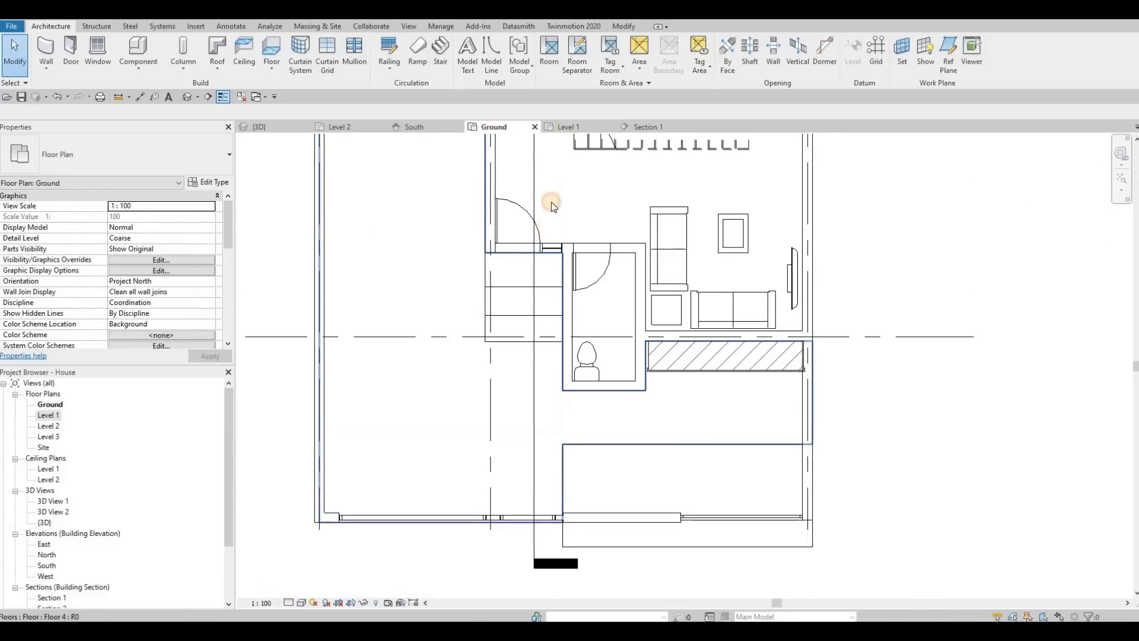
# In the Level 1 floor plan, delete the sofa and the armchair beside the sliding door.
pyautogui.click(566, 127)
pyautogui.moveTo(592, 313)
pyautogui.mouseDown(button='middle')
pyautogui.moveTo(667, 353)
pyautogui.moveTo(582, 330)
pyautogui.mouseUp(button='middle')
pyautogui.scroll(-2, 667, 353)
pyautogui.scroll(4, 652, 343)
pyautogui.scroll(-1, 582, 329)
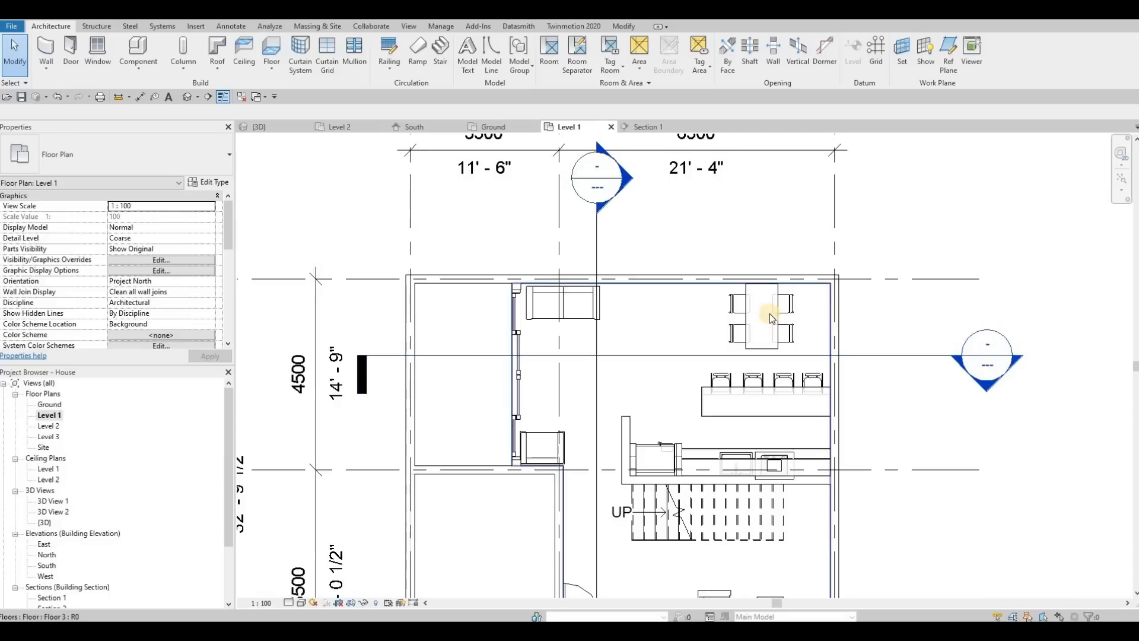
pyautogui.press('Escape')
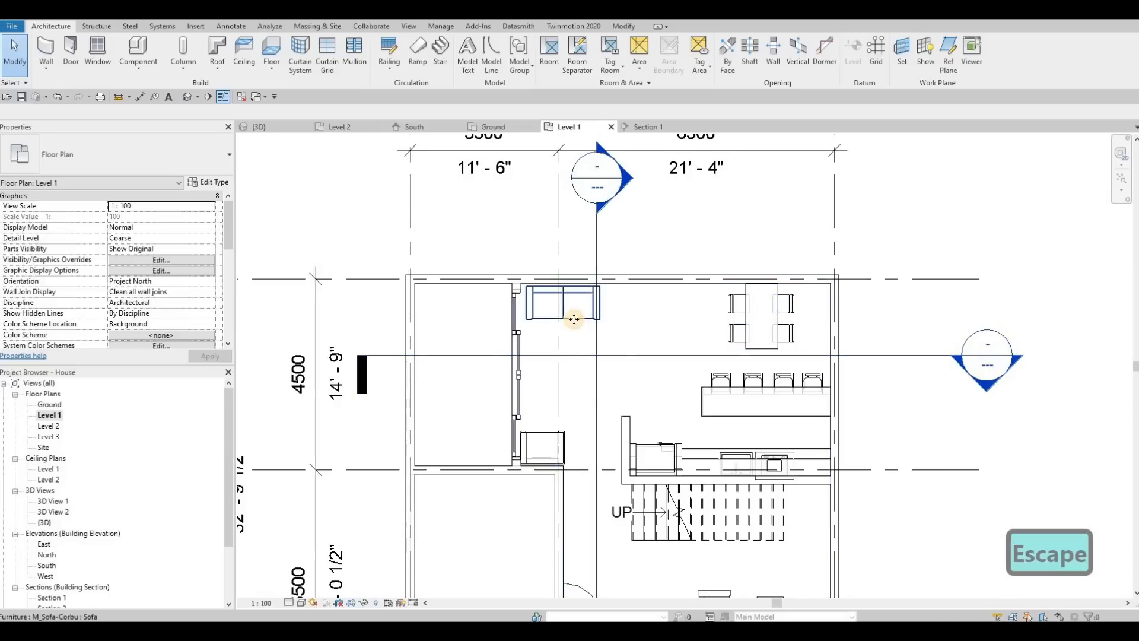
pyautogui.click(581, 317)
pyautogui.press('Delete')
pyautogui.click(552, 445)
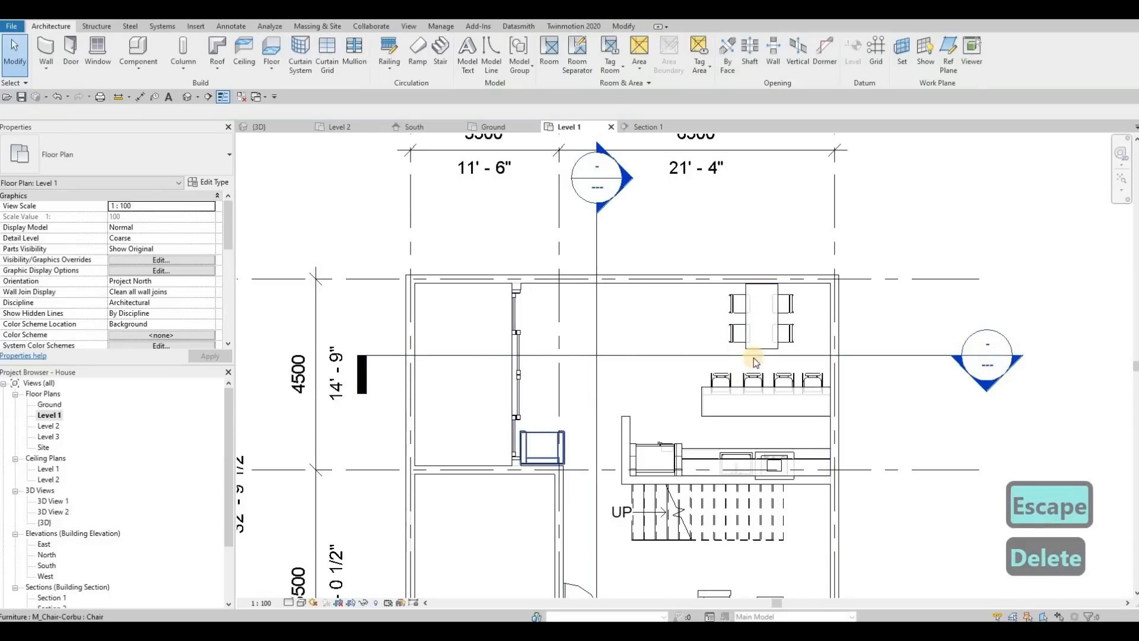
pyautogui.press('Delete')
# Place a second M_Table-Dining, matching the existing dining table, in the open area between the sliding door and the dining set.
pyautogui.click(758, 381)
pyautogui.scroll(2, 725, 400)
pyautogui.moveTo(725, 400); pyautogui.dragTo(712, 415, button='middle')
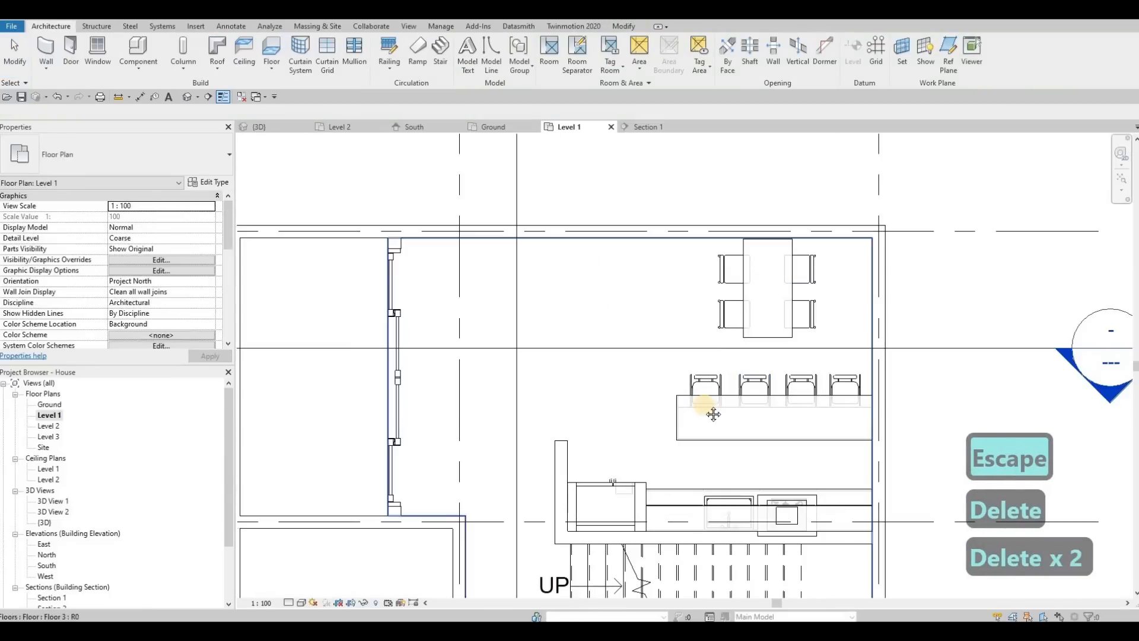
pyautogui.moveTo(785, 293); pyautogui.dragTo(742, 299, button='middle')
pyautogui.press('Escape')
pyautogui.click(743, 297)
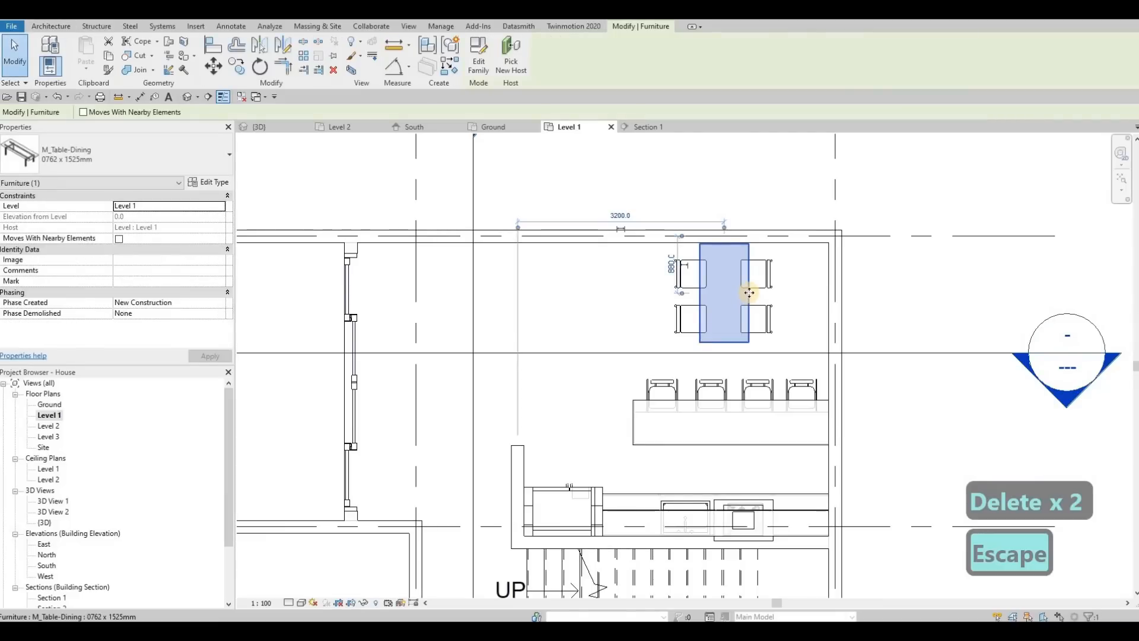
pyautogui.press('c')
pyautogui.press('s')
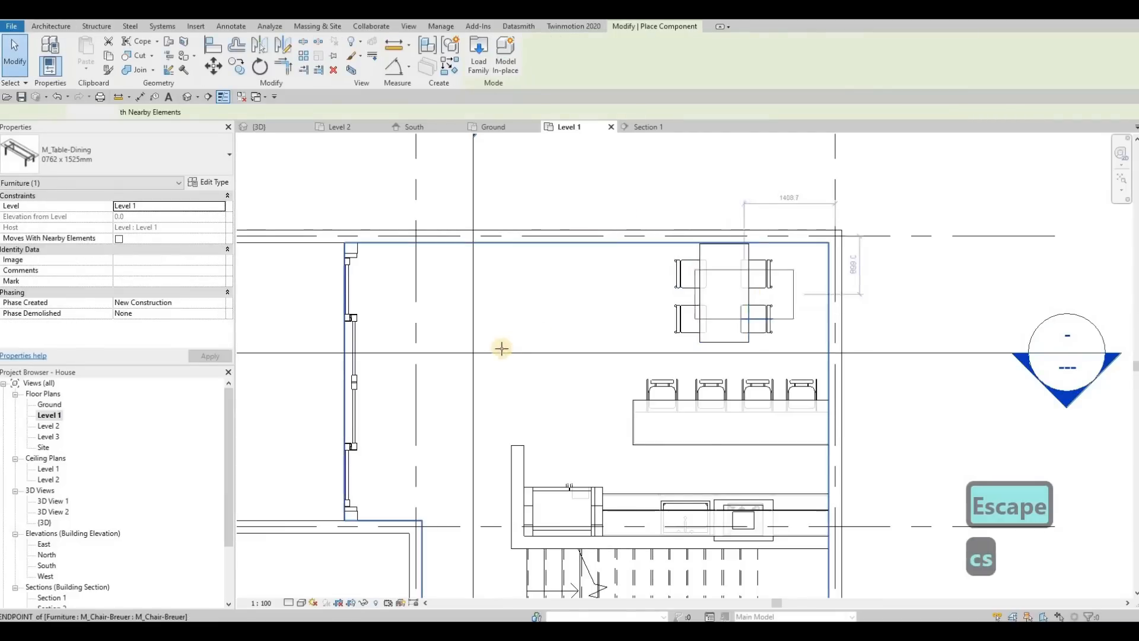
pyautogui.click(504, 328)
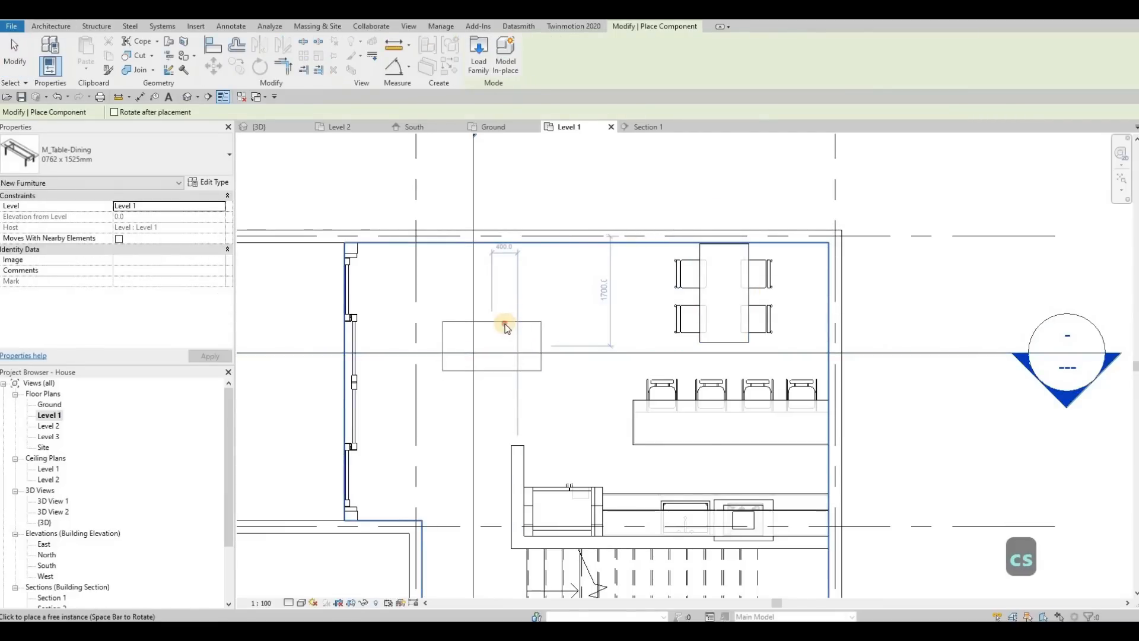
pyautogui.press('Escape')
pyautogui.press('Escape')
# Change the new dining table to the 0762 x 2134mm type and shift it slightly up and toward the sliding door.
pyautogui.click(159, 154)
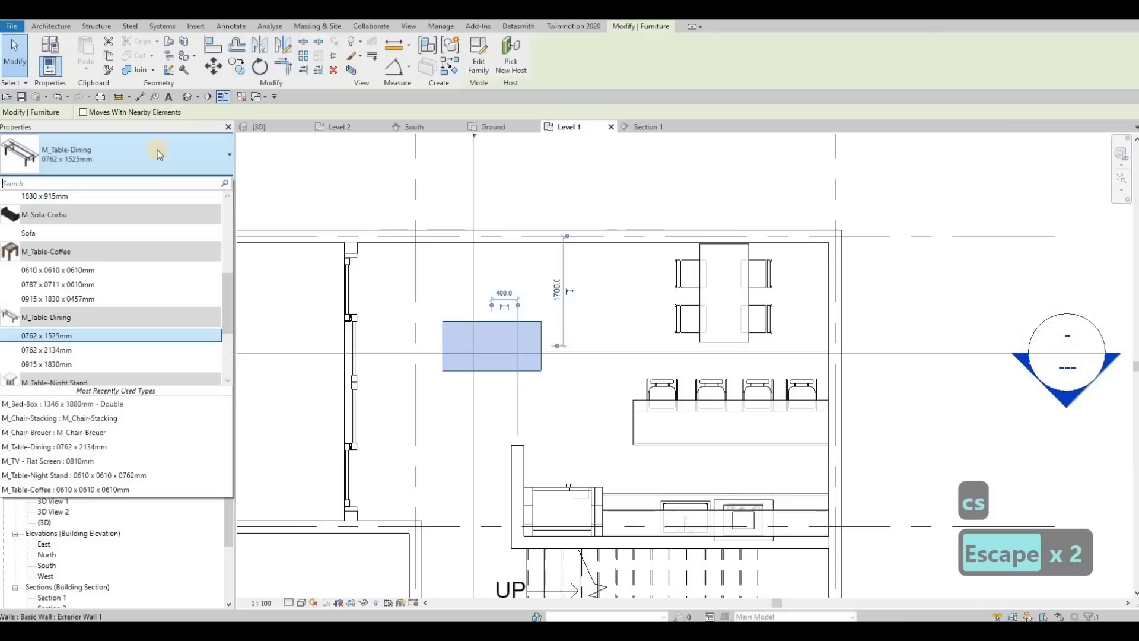
pyautogui.click(53, 350)
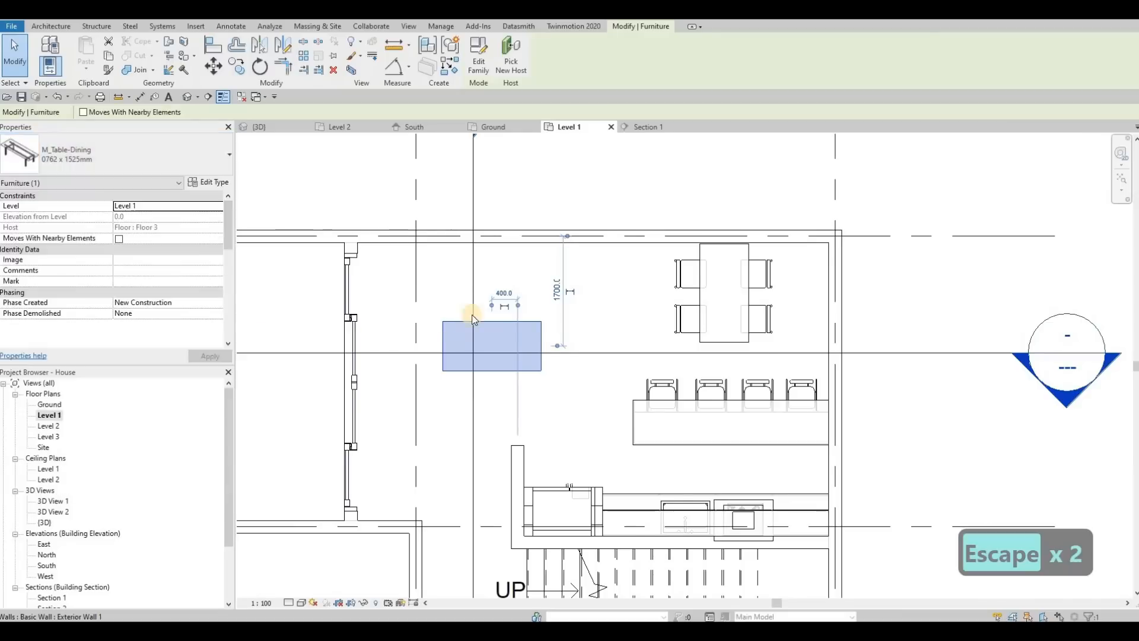
pyautogui.press('Escape')
pyautogui.press('Escape')
pyautogui.click(502, 323)
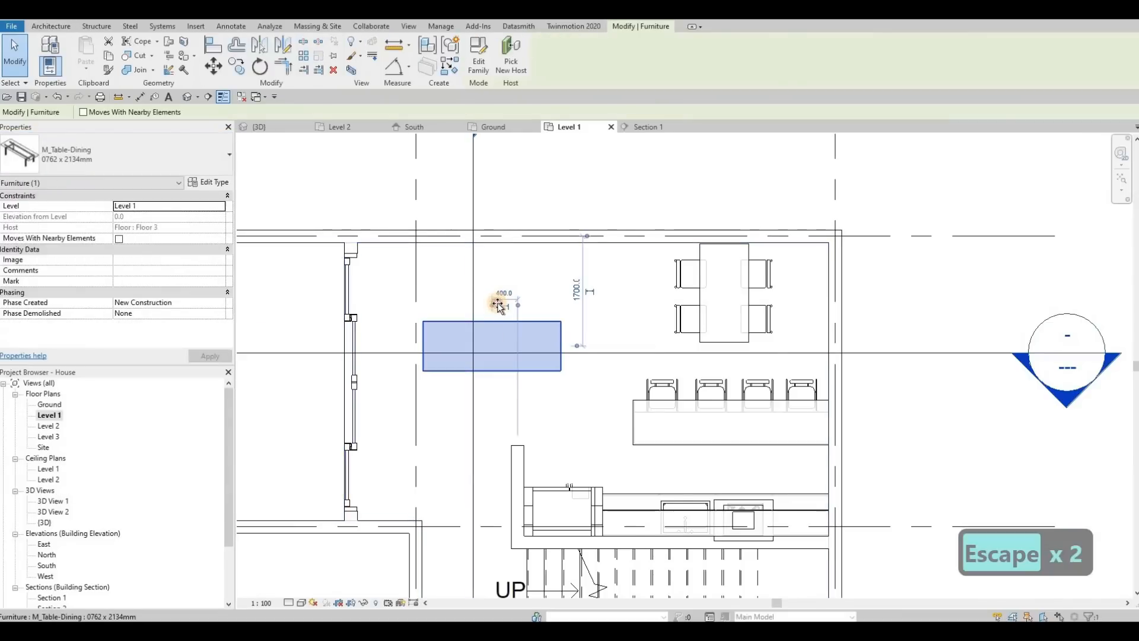
pyautogui.press('Escape')
pyautogui.press('Escape')
# Place three M_Chair-Breuer chairs in a row along the upper long edge of the new dining table.
pyautogui.click(680, 271)
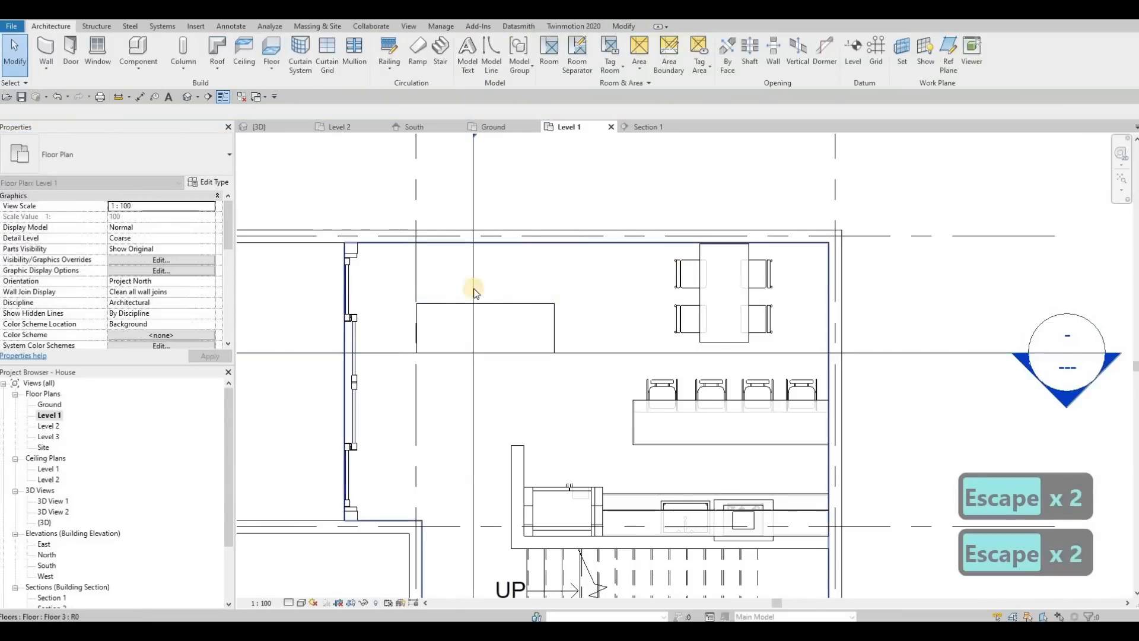
pyautogui.press('c')
pyautogui.press('s')
pyautogui.press('c')
pyautogui.press('s')
pyautogui.click(444, 303)
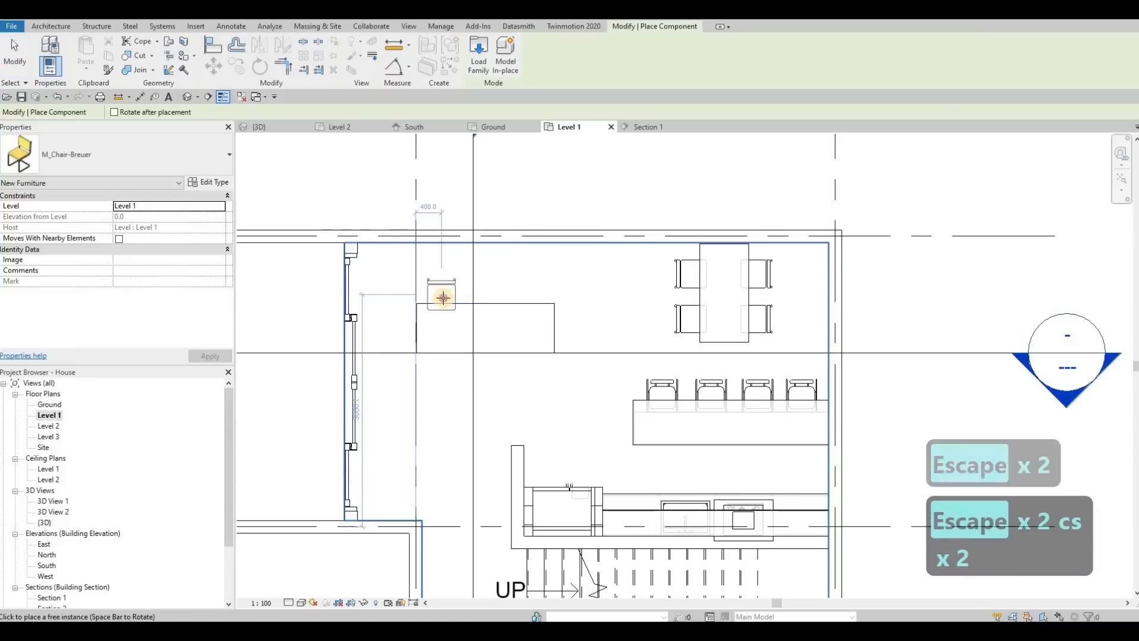
pyautogui.click(501, 298)
pyautogui.click(540, 298)
pyautogui.press('Escape')
pyautogui.press('Escape')
# Nudge the middle and right chairs of the new row left along the table edge to even out the spacing.
pyautogui.click(539, 296)
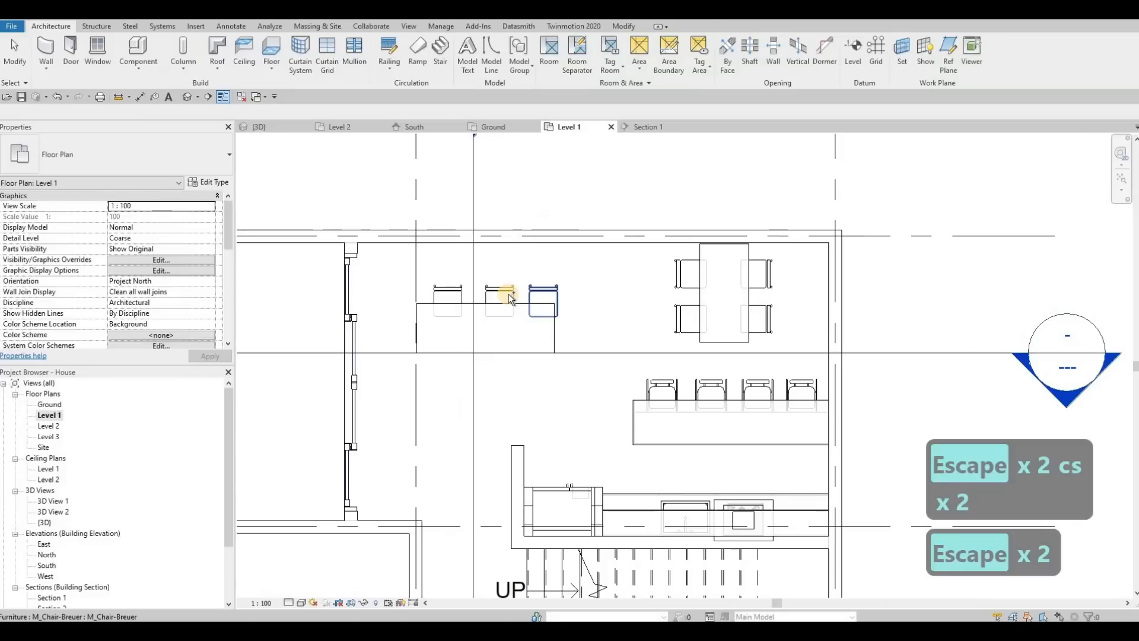
pyautogui.keyDown('ctrl'); pyautogui.click(508, 295); pyautogui.keyUp('ctrl')
pyautogui.press('Left')
pyautogui.press('Left')
pyautogui.press('Left')
pyautogui.press('Left')
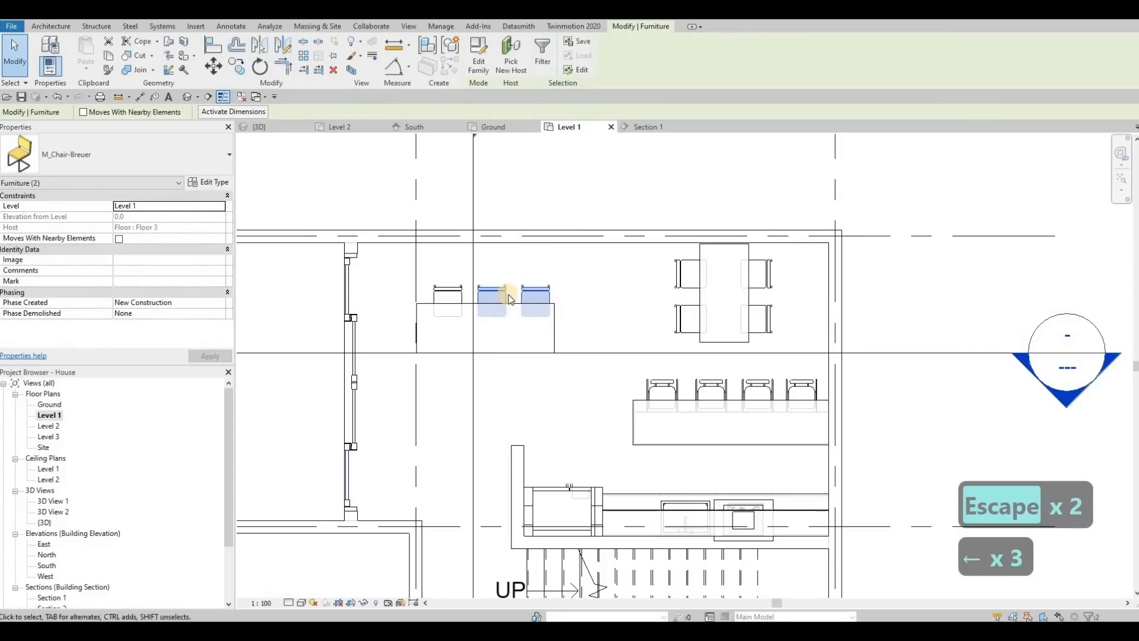
pyautogui.press('Escape')
pyautogui.press('Escape')
# Delete the original dining table from between its four chairs.
pyautogui.click(717, 297)
pyautogui.press('Delete')
pyautogui.press('c')
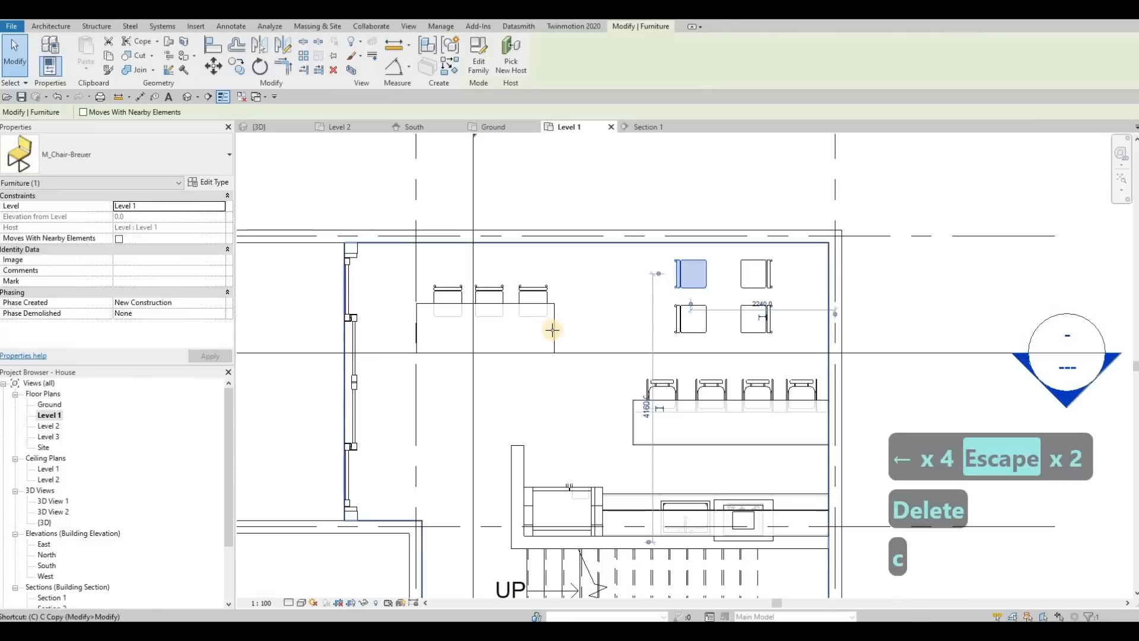
pyautogui.press('s')
pyautogui.press('c')
pyautogui.press('s')
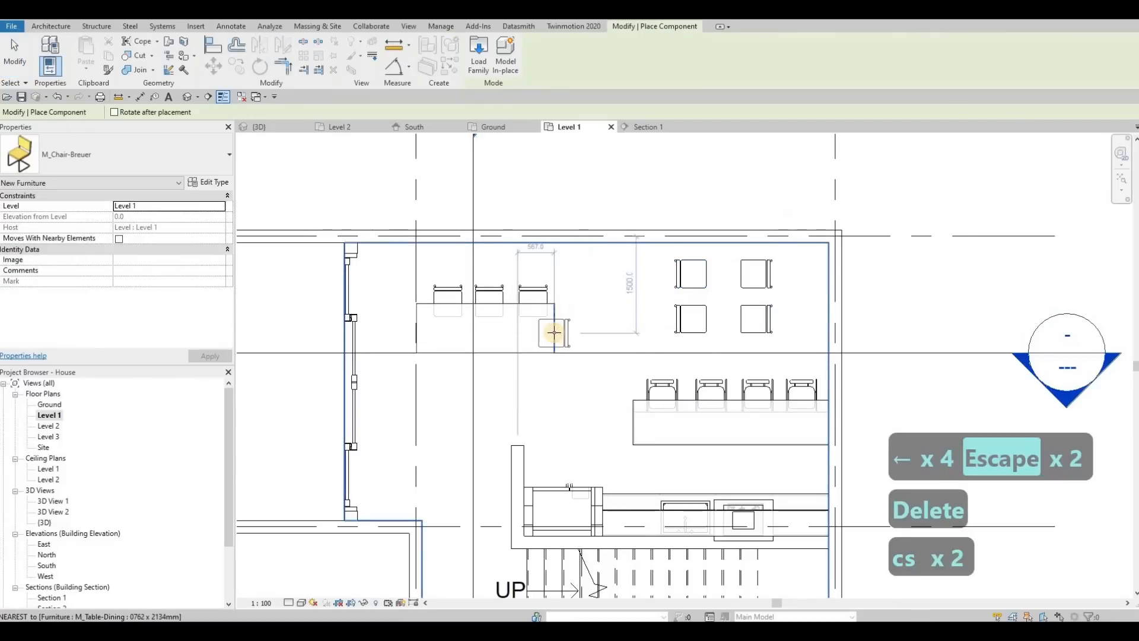
pyautogui.press('Escape')
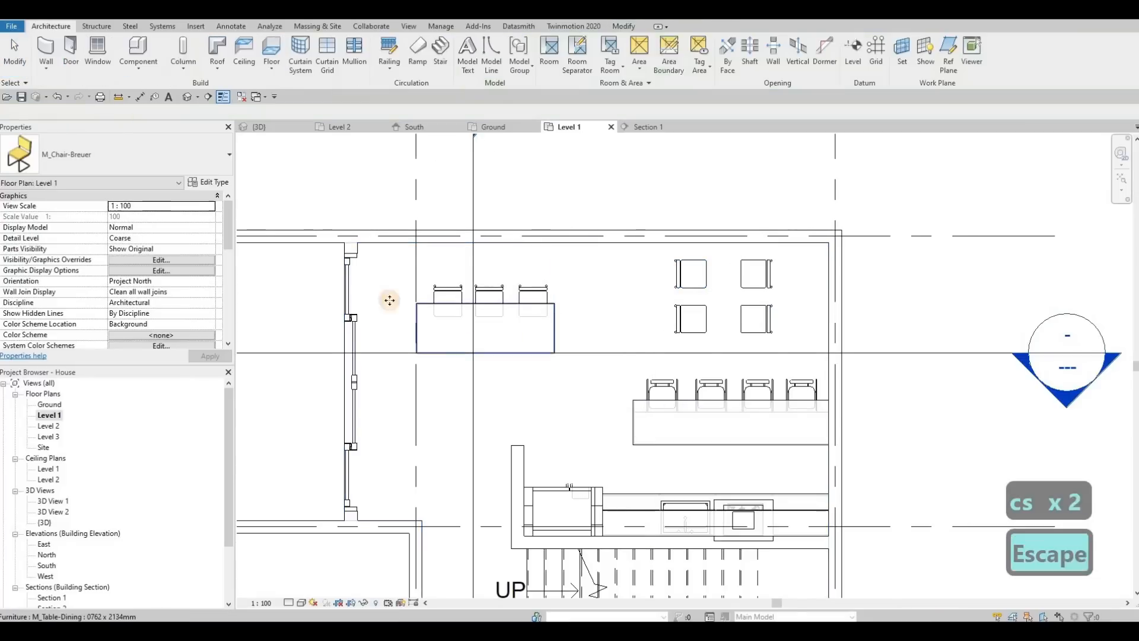
pyautogui.press('Escape')
# Set the Width of the 0762 x 2134mm dining table type to 950.
pyautogui.click(422, 320)
pyautogui.click(209, 182)
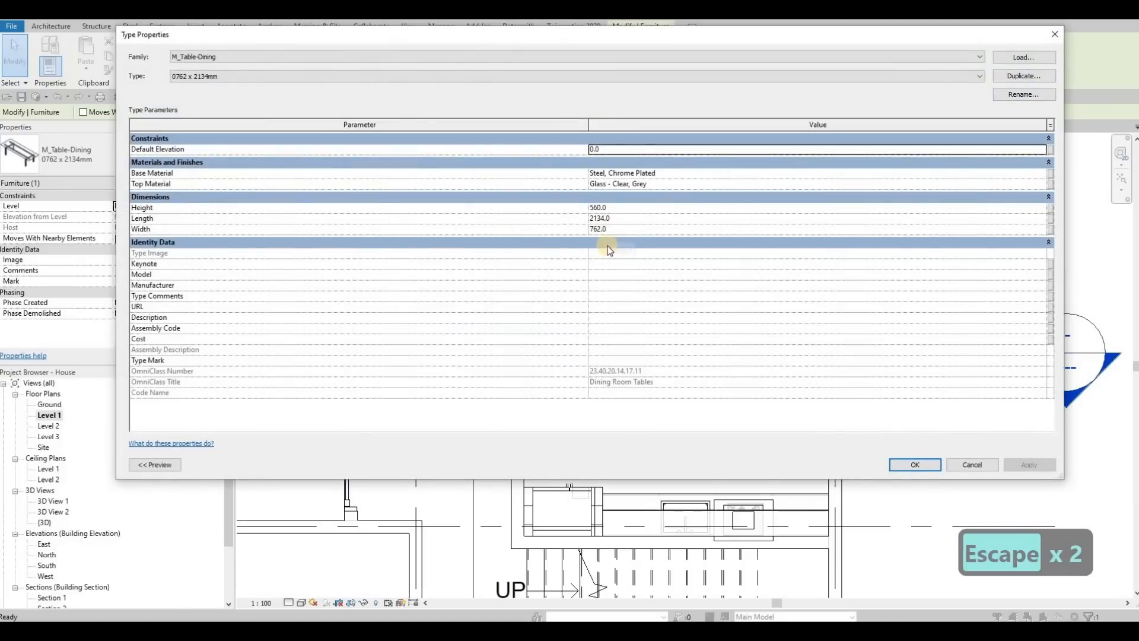
pyautogui.click(628, 229)
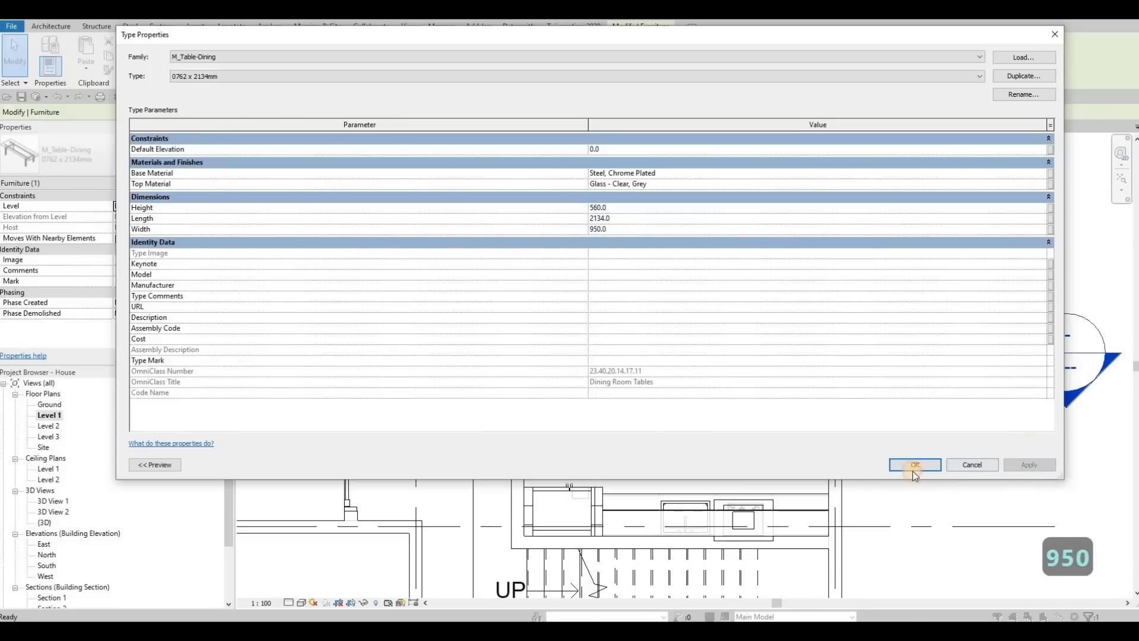
pyautogui.press('Return')
pyautogui.press('Escape')
pyautogui.press('Escape')
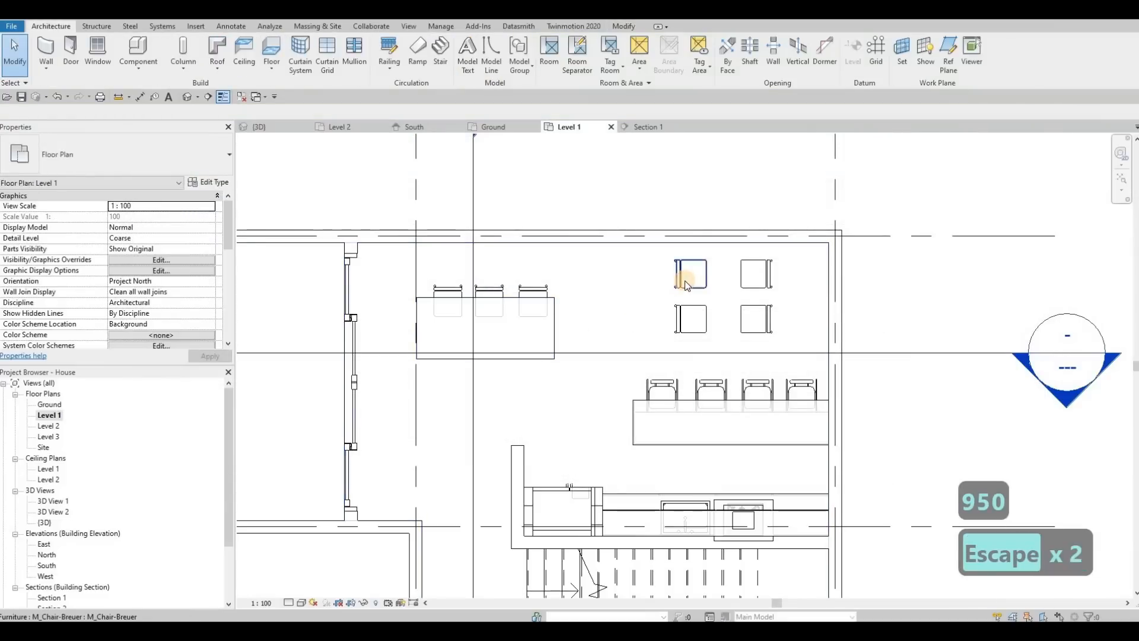
# Place an M_Chair-Breuer facing the table at the midpoint of the new dining table's right short edge.
pyautogui.click(687, 276)
pyautogui.press('c')
pyautogui.press('s')
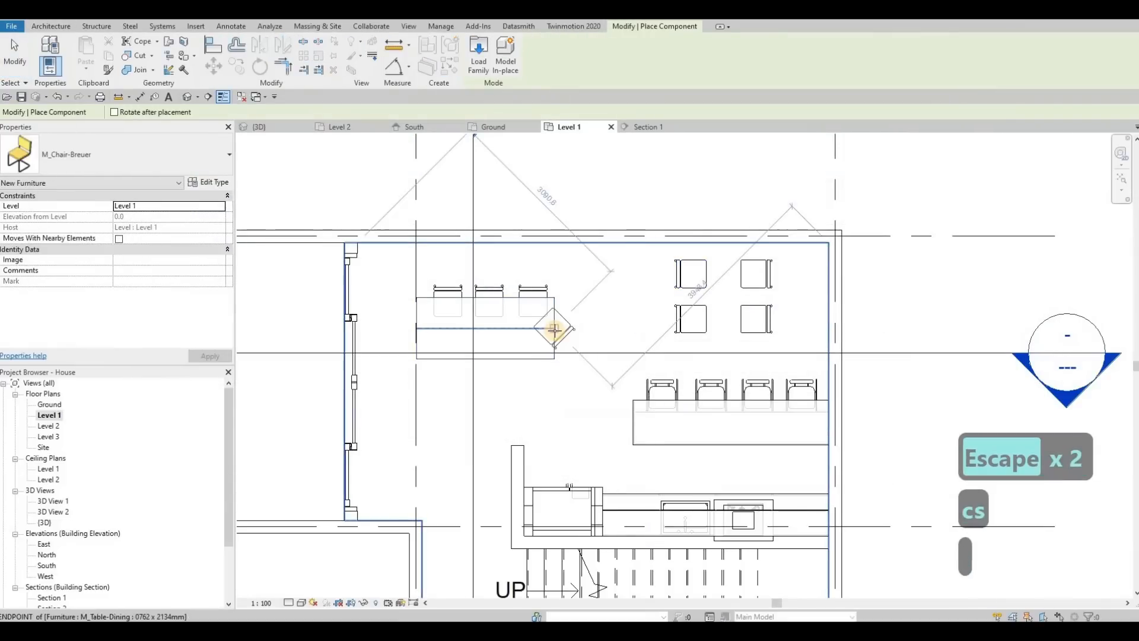
pyautogui.press('c')
pyautogui.press('s')
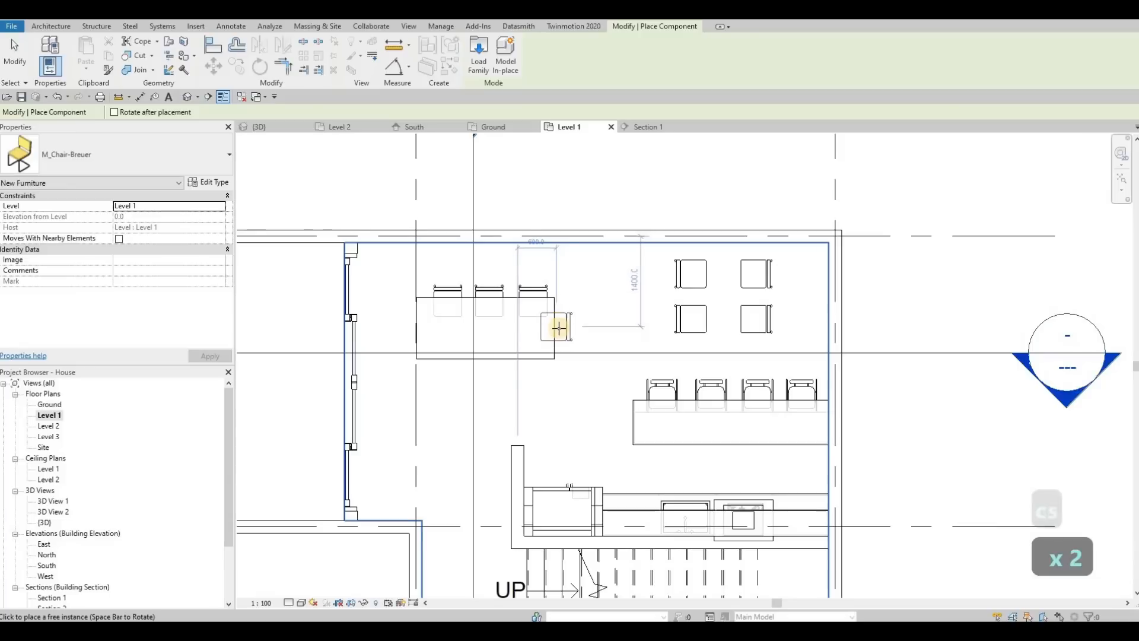
pyautogui.click(558, 328)
pyautogui.press('Escape')
pyautogui.press('Escape')
pyautogui.press('Escape')
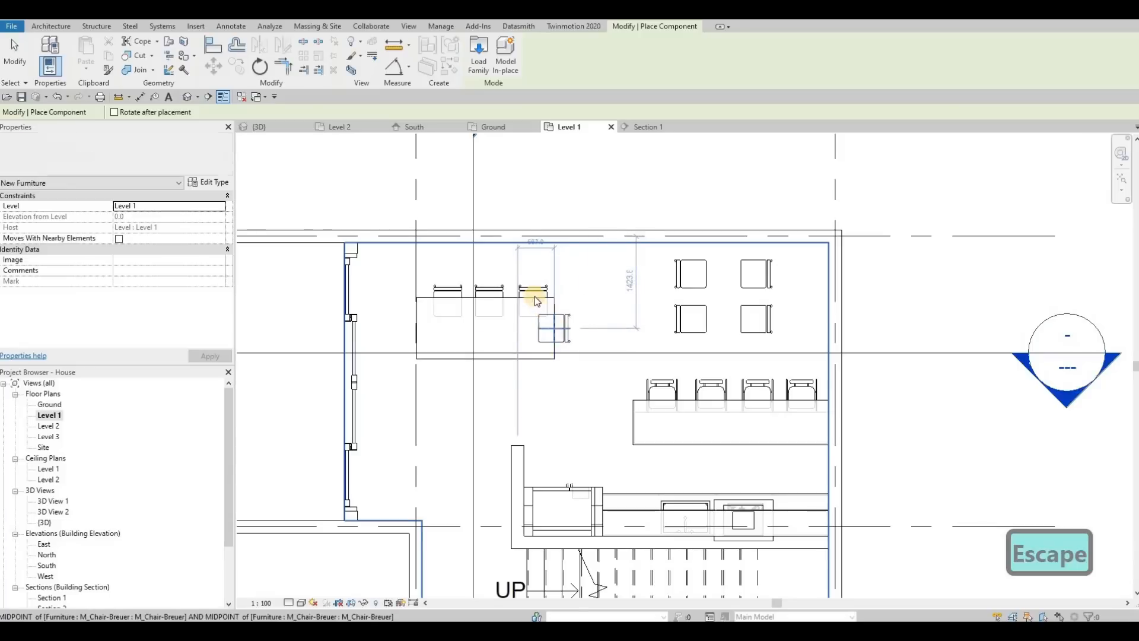
# Nudge each of the three upper chairs left along the dining table so they are evenly spaced and clear the end chair.
pyautogui.click(514, 297)
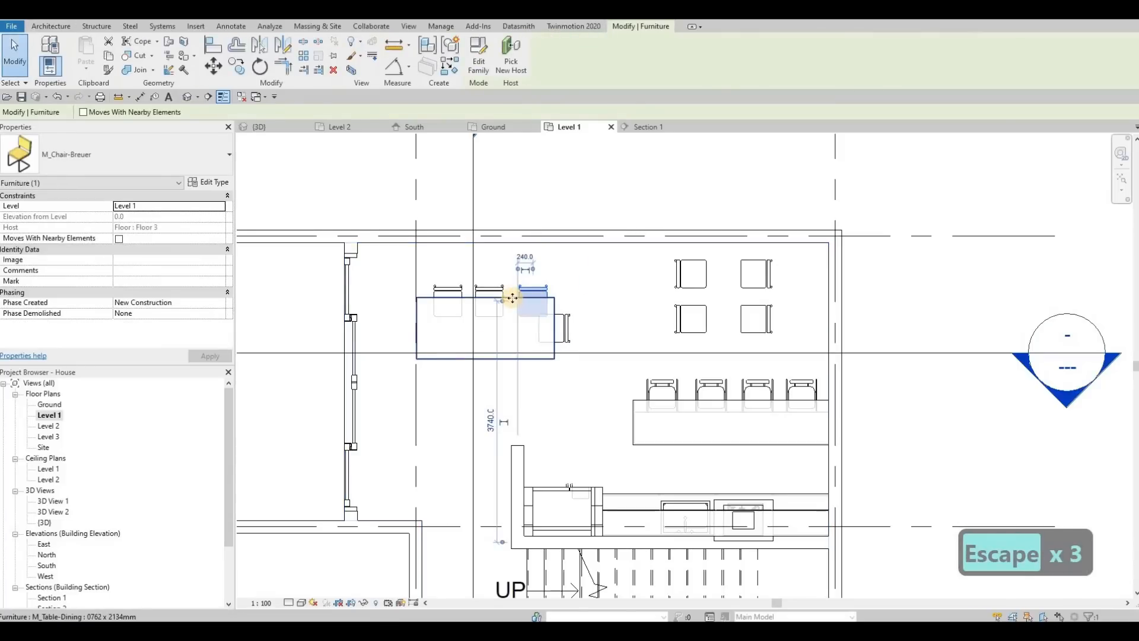
pyautogui.press('Left')
pyautogui.press('Left')
pyautogui.press('Left')
pyautogui.press('Left')
pyautogui.press('Escape')
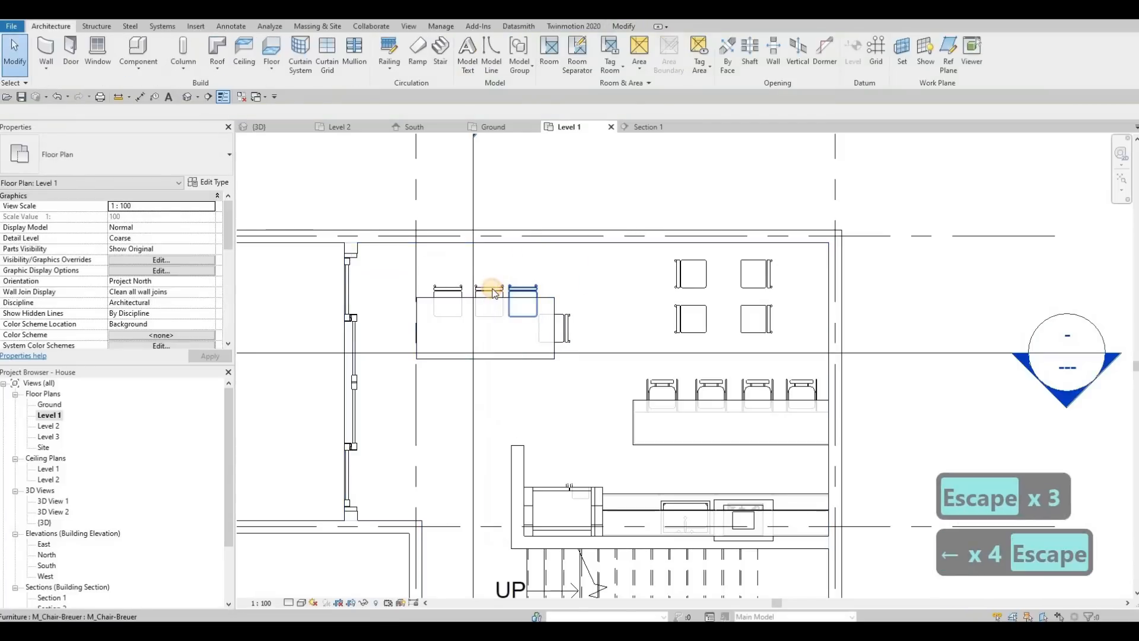
pyautogui.click(495, 293)
pyautogui.press('Left')
pyautogui.press('Left')
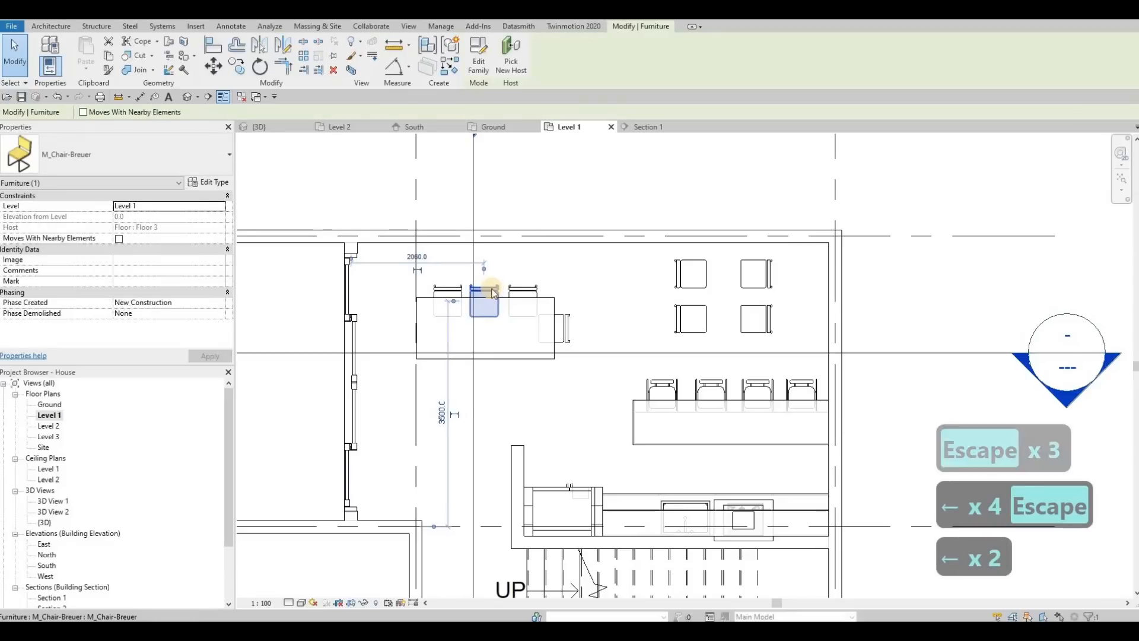
pyautogui.press('Escape')
pyautogui.click(440, 288)
pyautogui.press('Left')
pyautogui.press('Escape')
pyautogui.press('Escape')
pyautogui.press('Escape')
pyautogui.press('Escape')
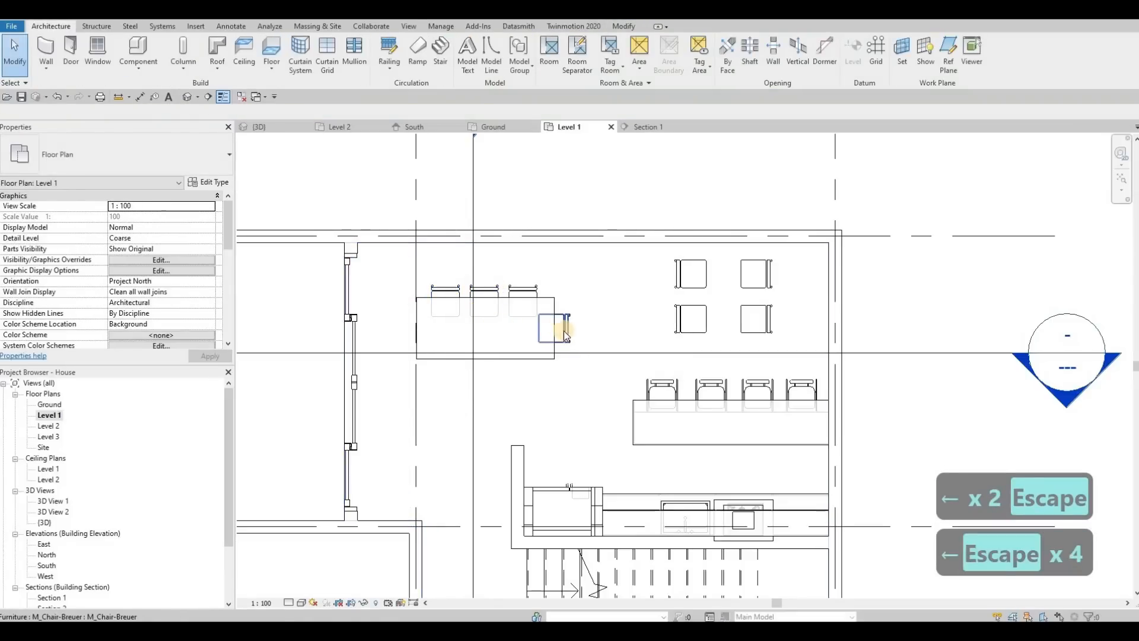
# Nudge the three upper chairs slightly away from the table and mirror copies of them across its horizontal centreline.
pyautogui.click(529, 290)
pyautogui.keyDown('ctrl'); pyautogui.click(495, 290); pyautogui.keyUp('ctrl')
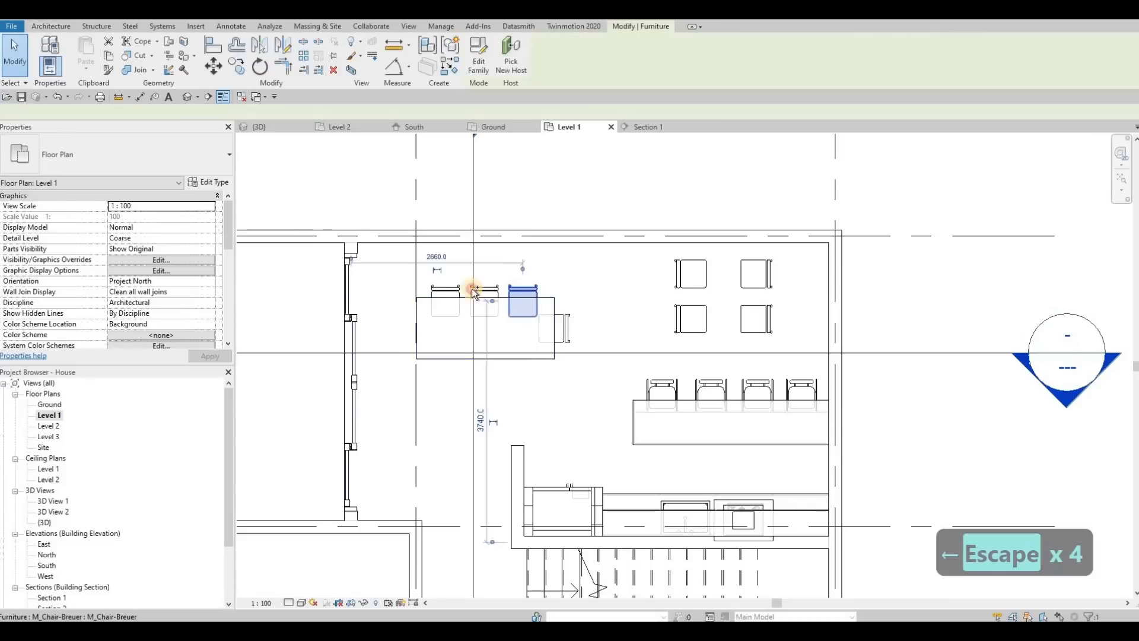
pyautogui.press('Up')
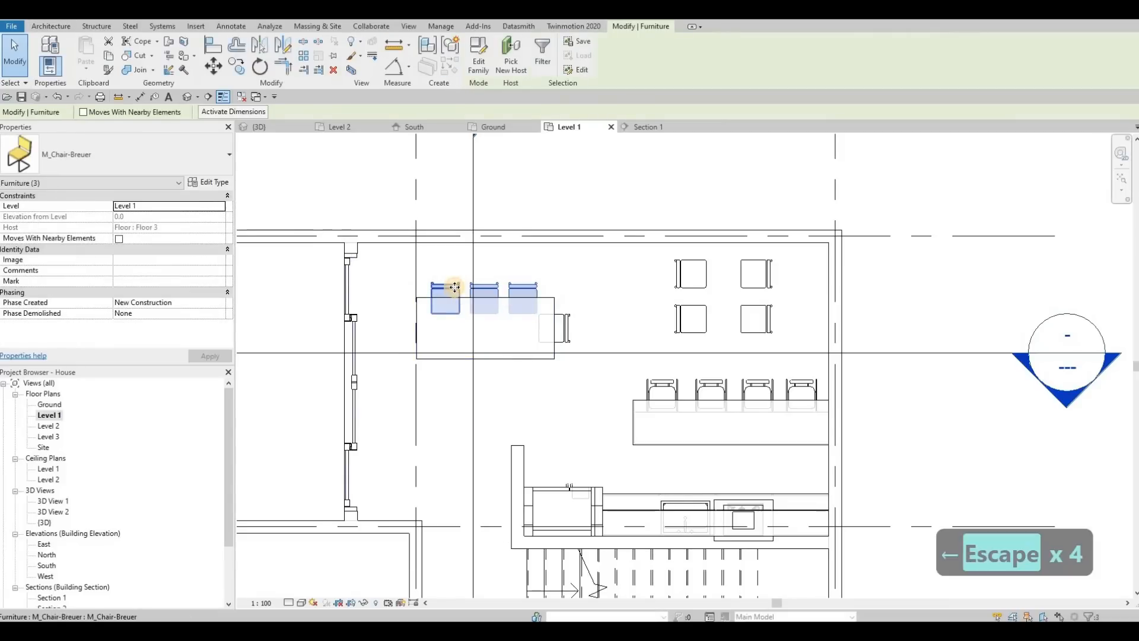
pyautogui.press('d')
pyautogui.press('m')
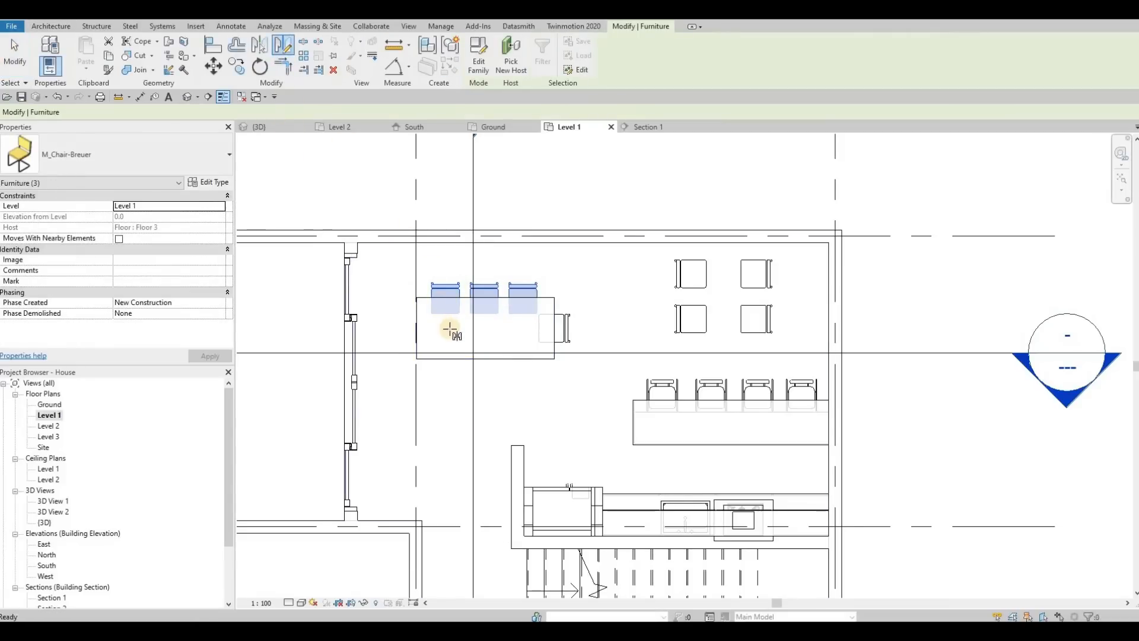
pyautogui.click(474, 329)
pyautogui.click(564, 330)
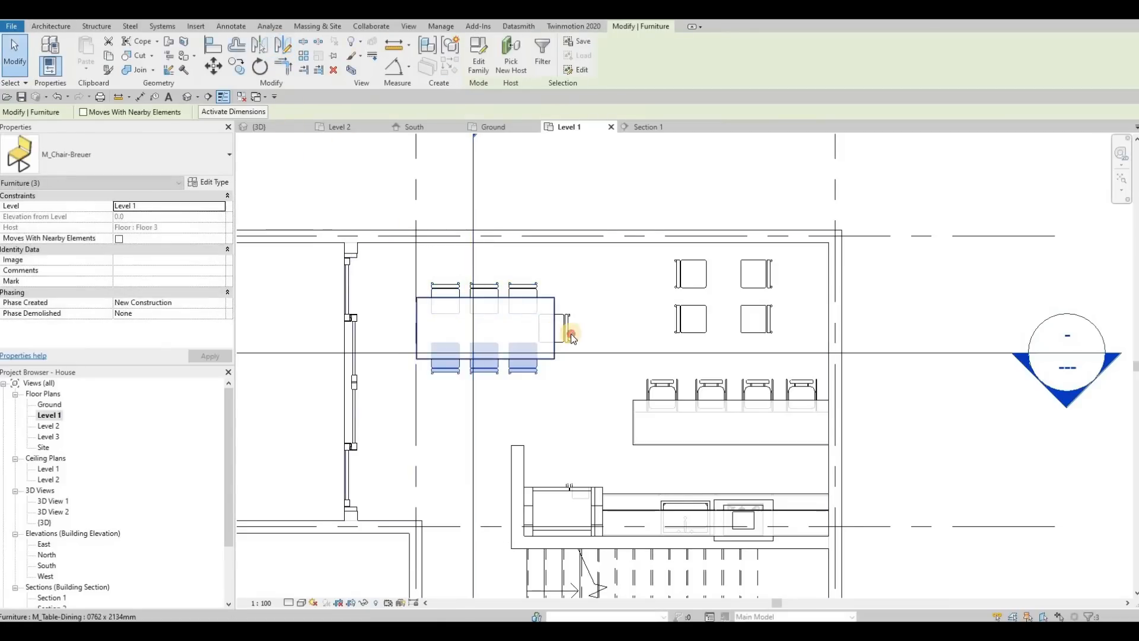
pyautogui.press('Escape')
pyautogui.press('Escape')
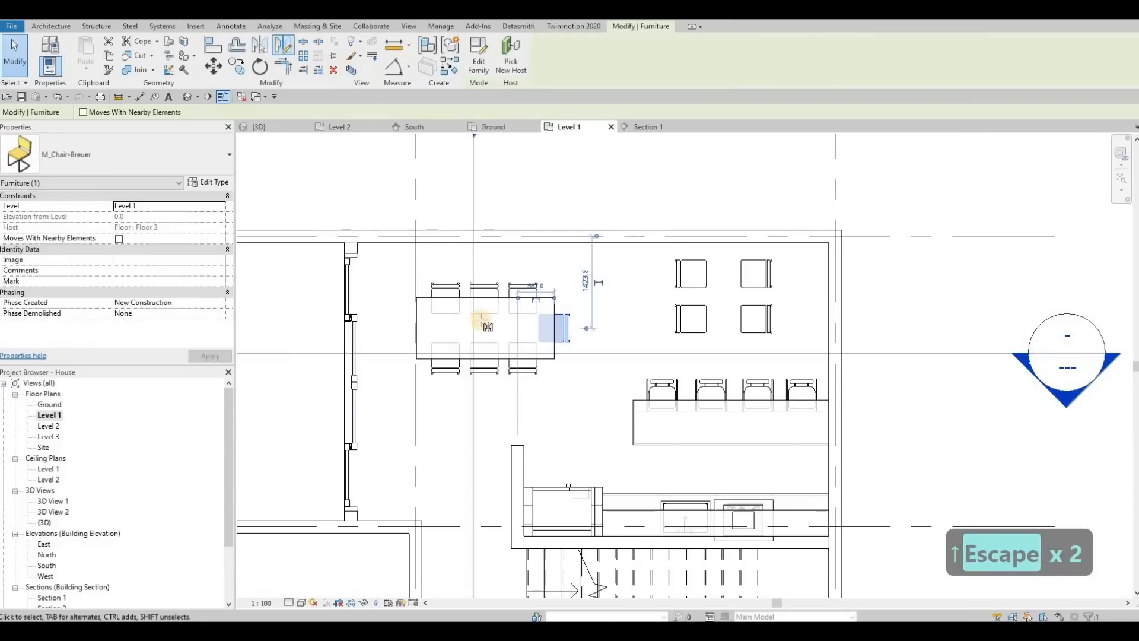
# Mirror a copy of the end chair to the opposite short edge about the dining table's vertical centreline.
pyautogui.click(485, 336)
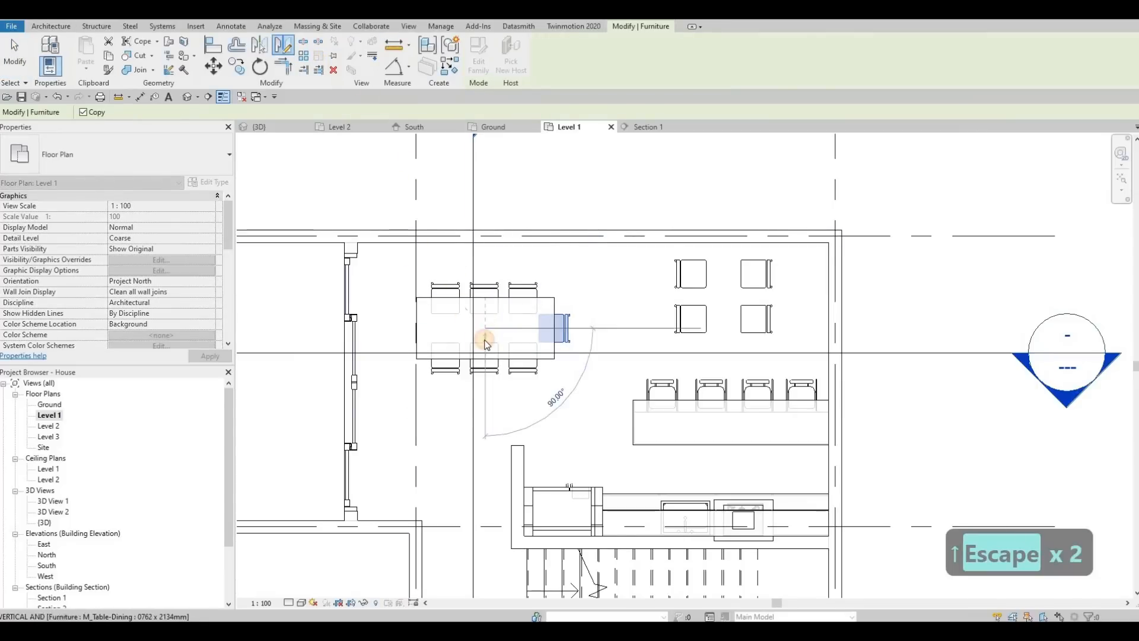
pyautogui.click(485, 365)
pyautogui.press('Escape')
# Delete the four loose M_Chair-Breuer chairs standing in the open space above the bar counter on Level 1.
pyautogui.press('Escape')
pyautogui.scroll(-2, 664, 323)
pyautogui.moveTo(667, 320); pyautogui.dragTo(608, 328, button='middle')
pyautogui.press('Escape')
pyautogui.click(613, 328)
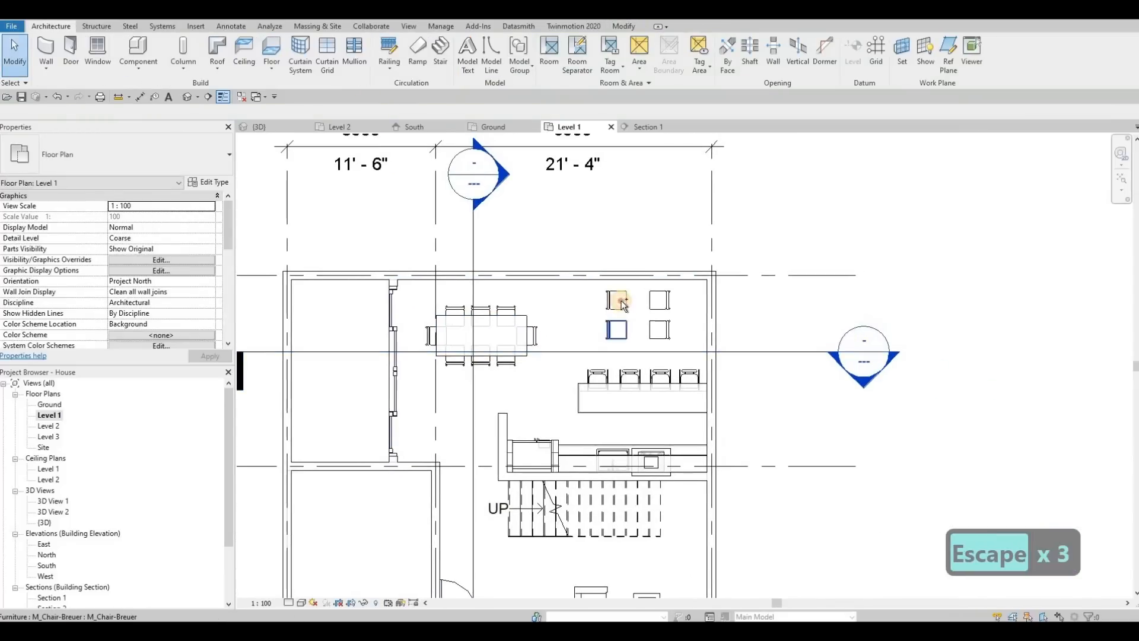
pyautogui.keyDown('ctrl'); pyautogui.click(654, 302); pyautogui.keyUp('ctrl')
pyautogui.keyDown('ctrl'); pyautogui.click(660, 328); pyautogui.keyUp('ctrl')
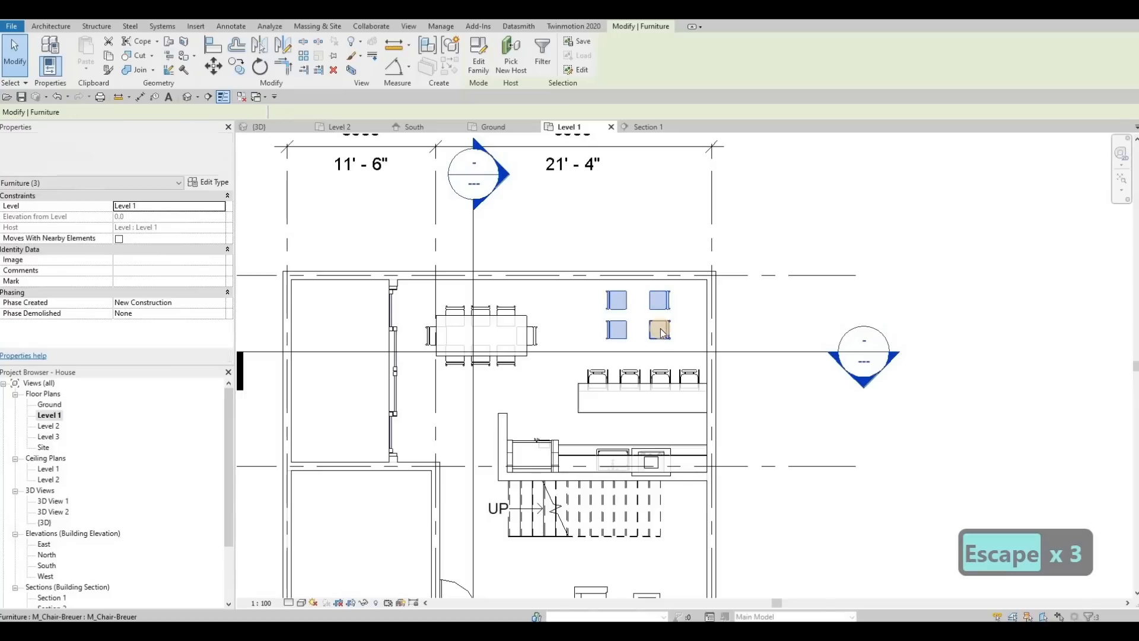
pyautogui.press('Delete')
pyautogui.moveTo(602, 351); pyautogui.dragTo(697, 311, button='middle')
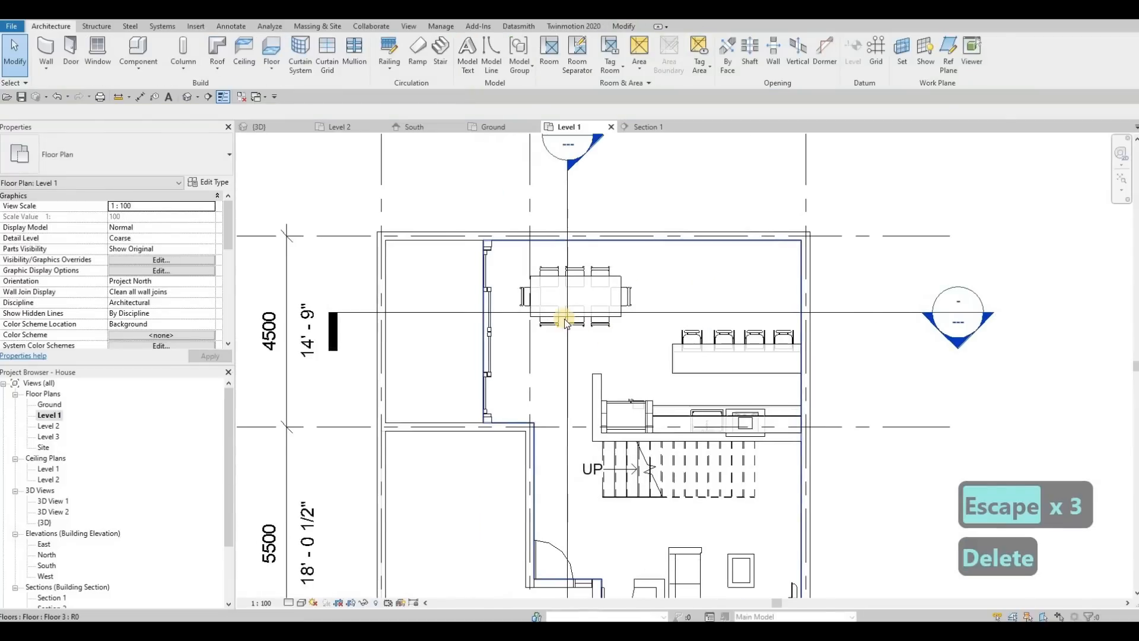
# Nudge the dining table and its eight chairs together slightly down and to the right, away from the upper wall.
pyautogui.press('Escape')
pyautogui.click(649, 330)
pyautogui.moveTo(506, 255); pyautogui.dragTo(656, 339)
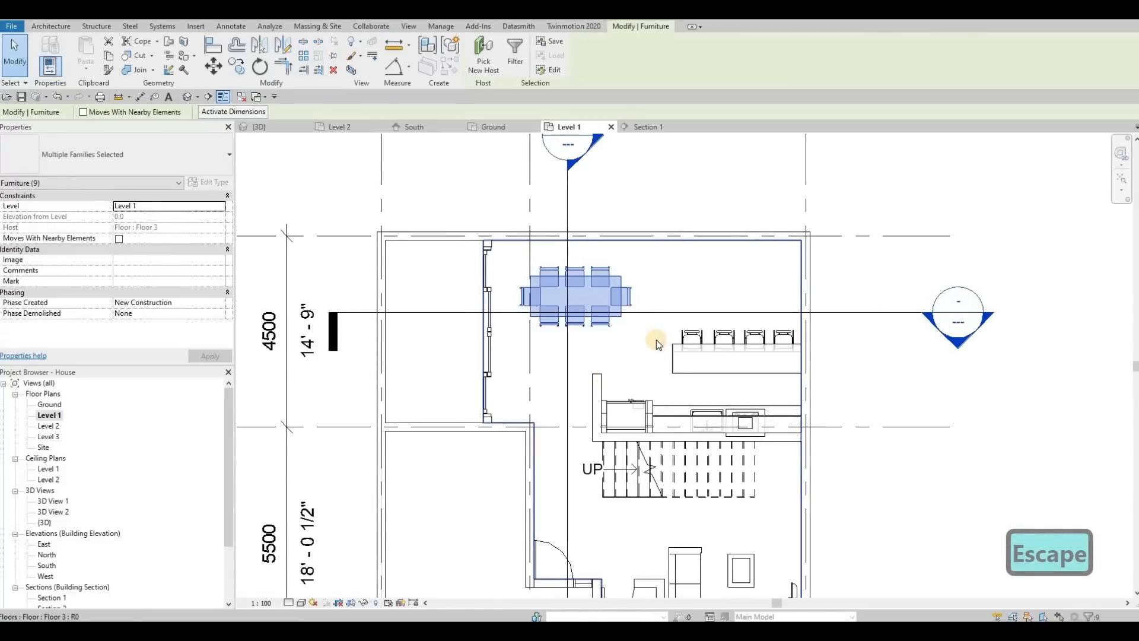
pyautogui.press('Down')
pyautogui.press('Down')
pyautogui.press('Right')
pyautogui.press('Right')
pyautogui.press('Left')
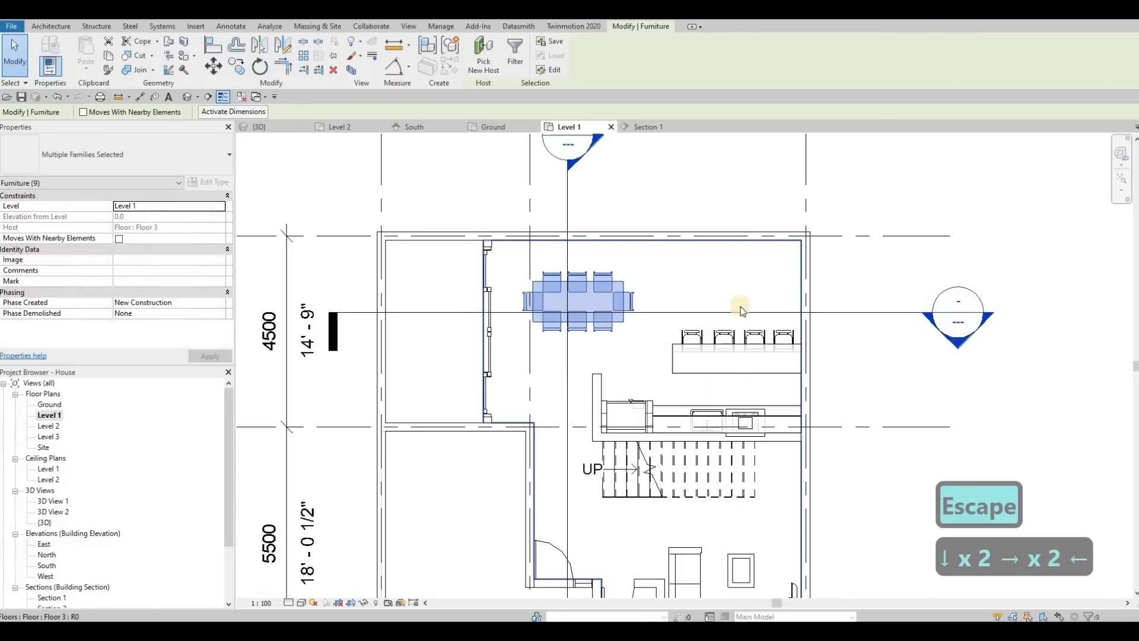
pyautogui.press('Escape')
pyautogui.press('Escape')
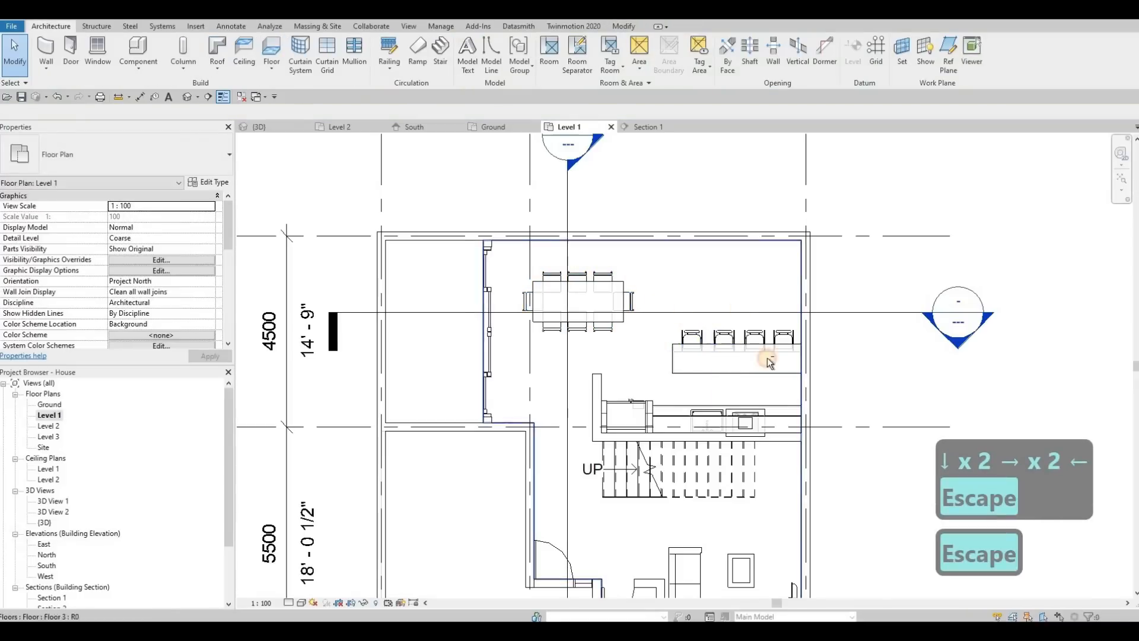
# Try to nudge the bar counter upward, first together with its four chairs and the side wall, and again by itself.
pyautogui.click(811, 382)
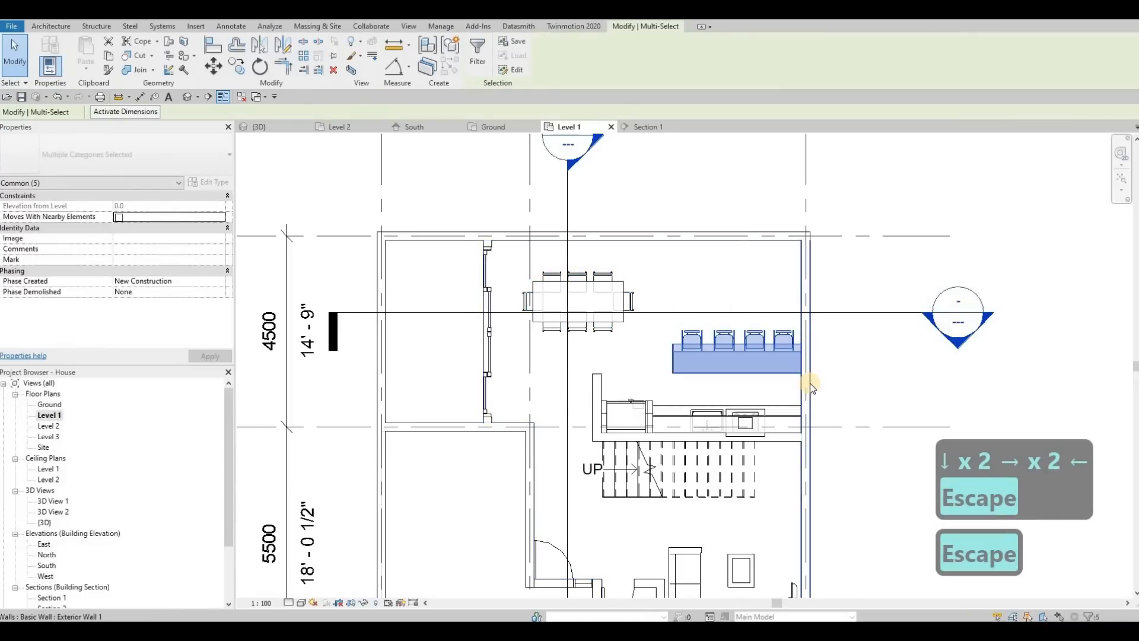
pyautogui.press('Up')
pyautogui.press('Up')
pyautogui.press('Up')
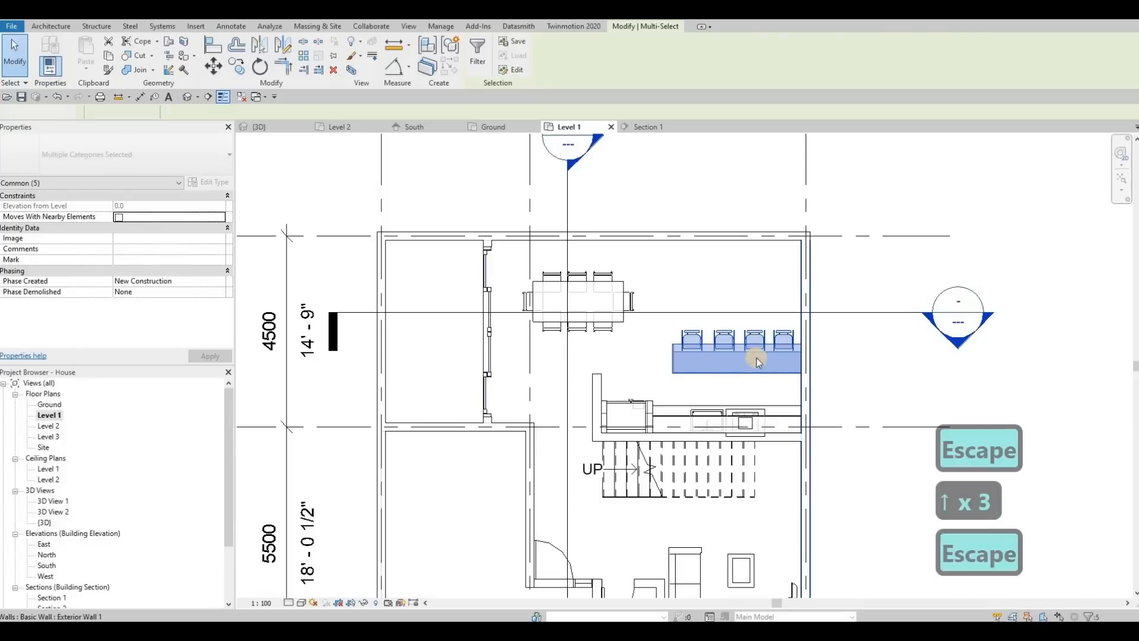
pyautogui.press('Escape')
pyautogui.click(737, 365)
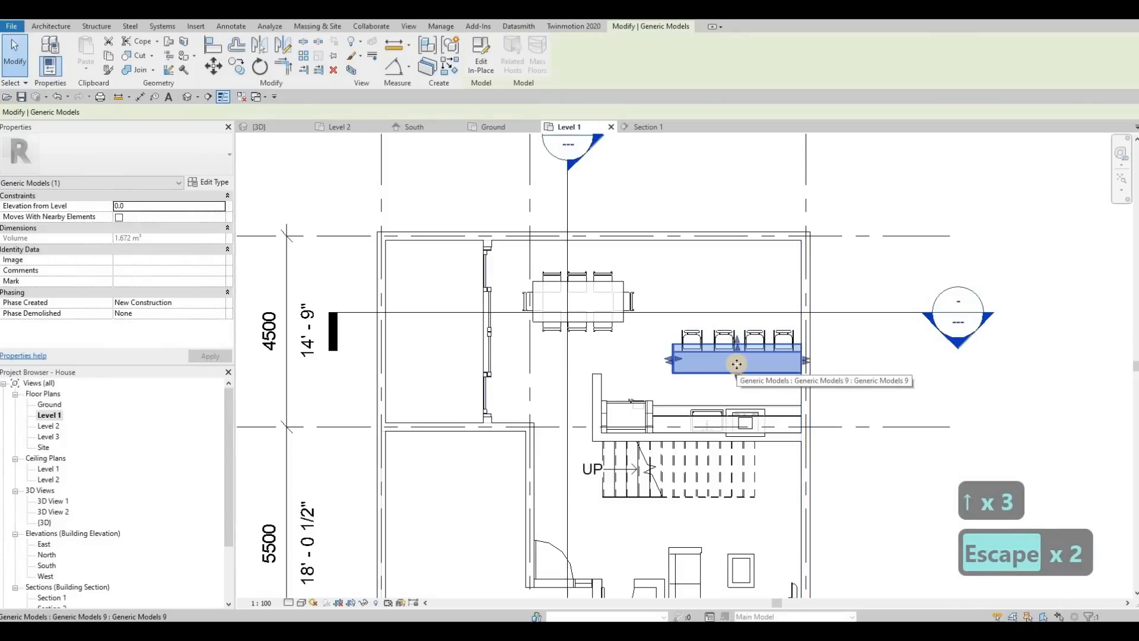
pyautogui.press('Up')
pyautogui.press('Up')
pyautogui.press('Escape')
pyautogui.moveTo(589, 375); pyautogui.dragTo(675, 337, button='middle')
pyautogui.press('Escape')
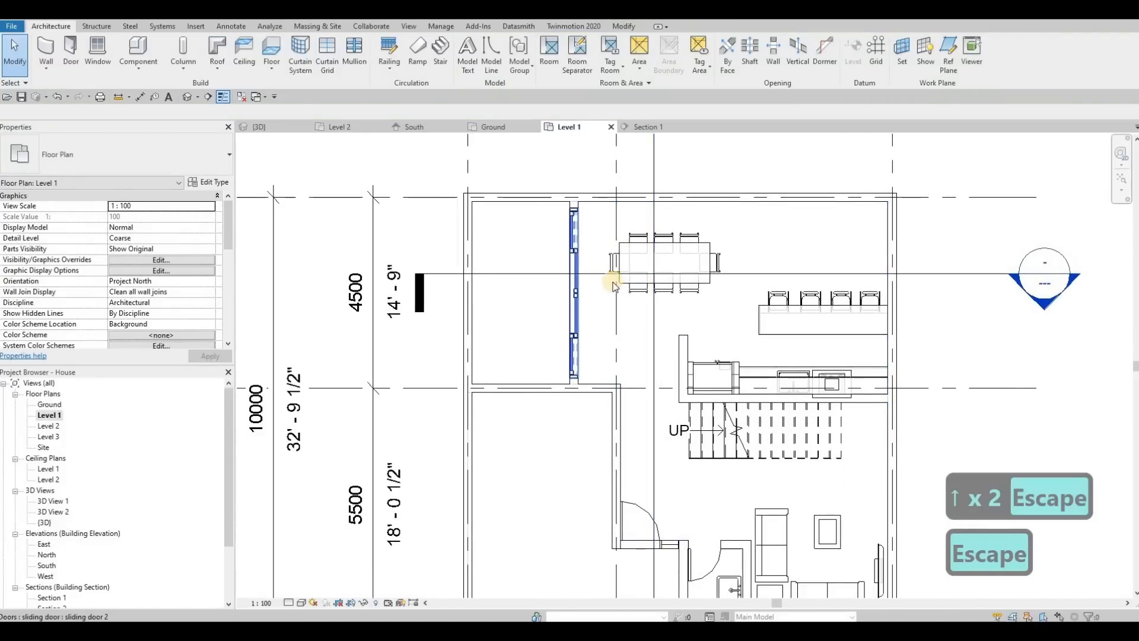
# Check the clearances around the dining set and the short wall at the end of the kitchen units.
pyautogui.moveTo(615, 260); pyautogui.dragTo(611, 279, button='middle')
pyautogui.press('Escape')
pyautogui.moveTo(596, 235); pyautogui.dragTo(731, 337)
pyautogui.press('Escape')
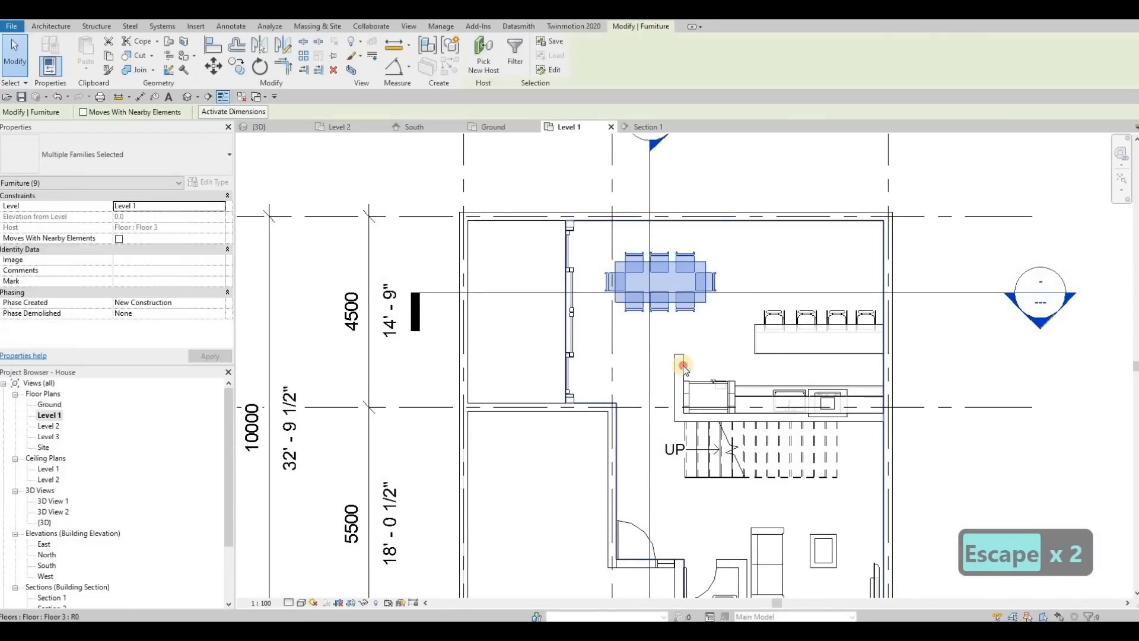
pyautogui.press('Escape')
pyautogui.click(678, 358)
pyautogui.scroll(2, 679, 358)
pyautogui.moveTo(678, 381)
pyautogui.mouseDown()
pyautogui.moveTo(703, 388)
pyautogui.moveTo(677, 383)
pyautogui.mouseUp()
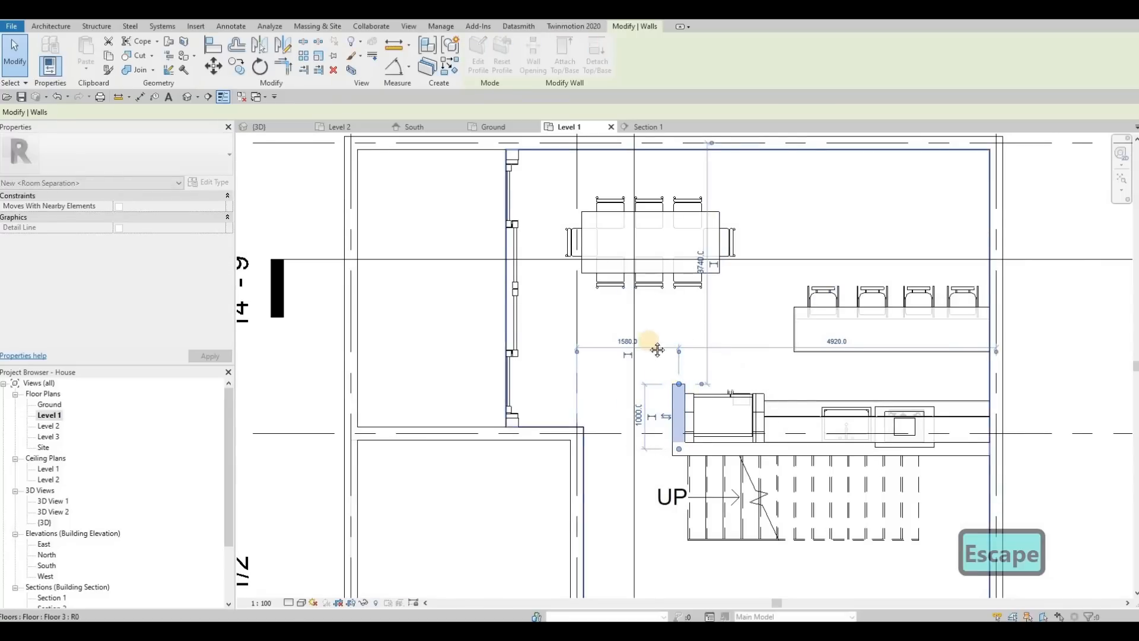
pyautogui.press('Escape')
pyautogui.press('Escape')
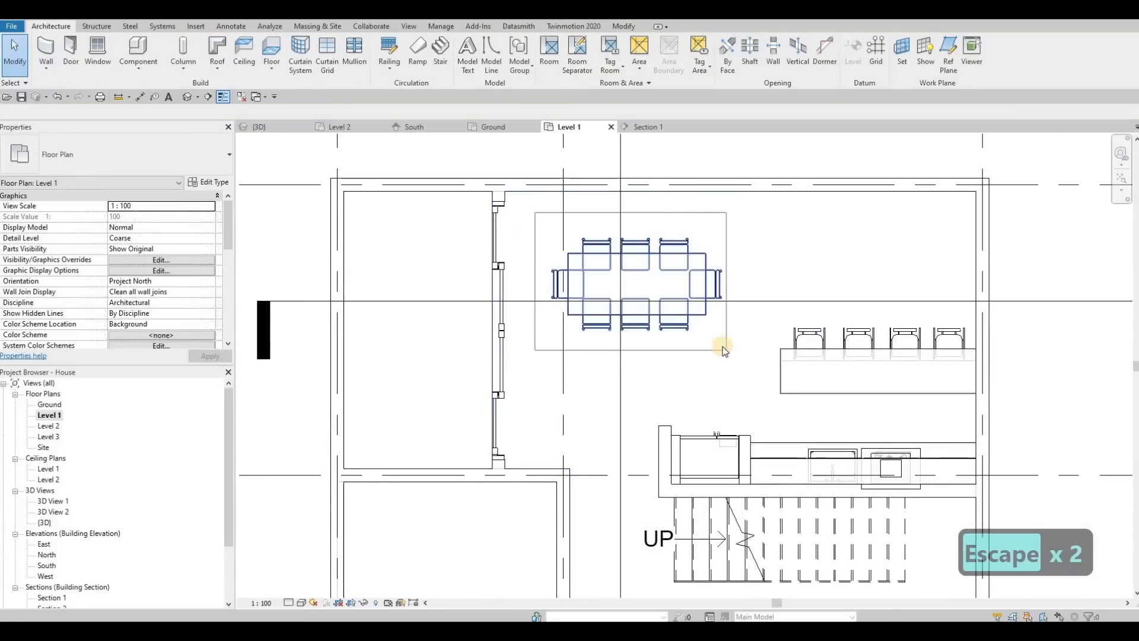
# Rotate the dining table and its eight chairs together by 90 degrees so the table's long side runs vertically in plan.
pyautogui.moveTo(725, 350); pyautogui.dragTo(725, 350)
pyautogui.press('r')
pyautogui.press('o')
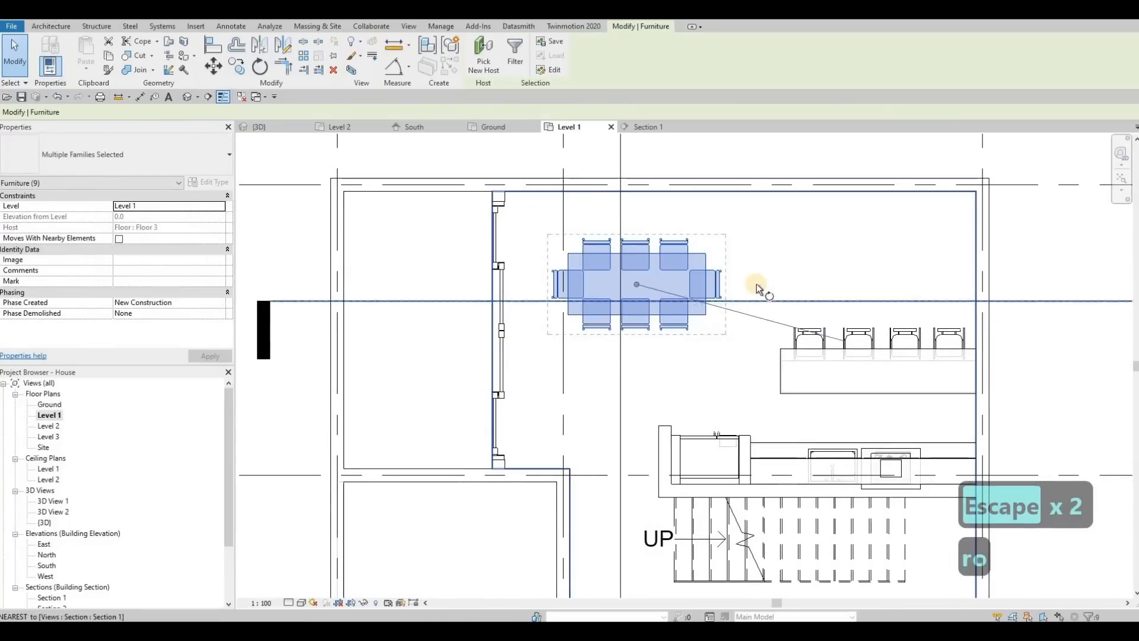
pyautogui.click(757, 285)
pyautogui.click(635, 173)
# Move the rotated dining set down and left towards the sliding doors, fine-tuning its position with small nudges.
pyautogui.moveTo(630, 282)
pyautogui.mouseDown()
pyautogui.moveTo(611, 285)
pyautogui.moveTo(626, 280)
pyautogui.mouseUp()
pyautogui.moveTo(648, 377); pyautogui.dragTo(648, 376)
pyautogui.scroll(-3, 673, 356)
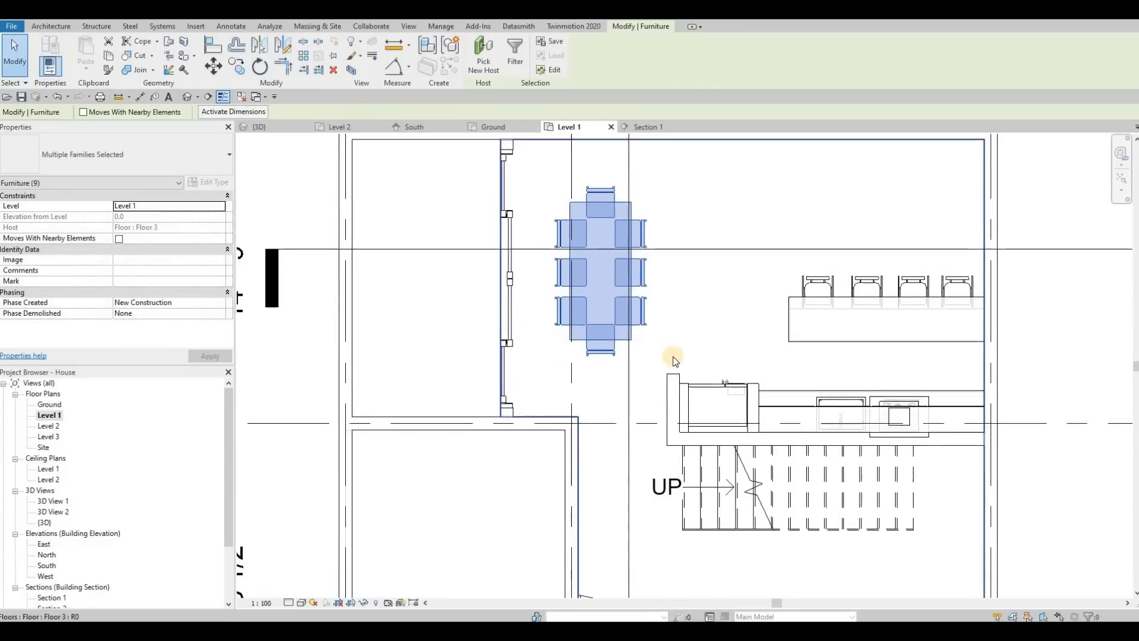
pyautogui.press('Left')
pyautogui.press('Left')
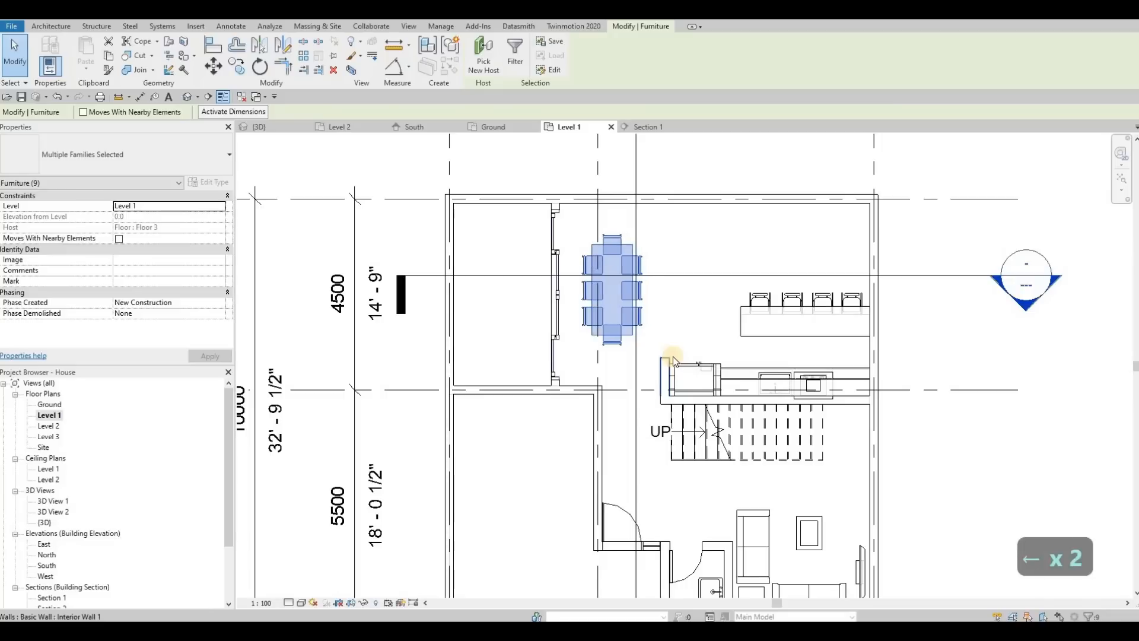
pyautogui.press('Escape')
pyautogui.press('Escape')
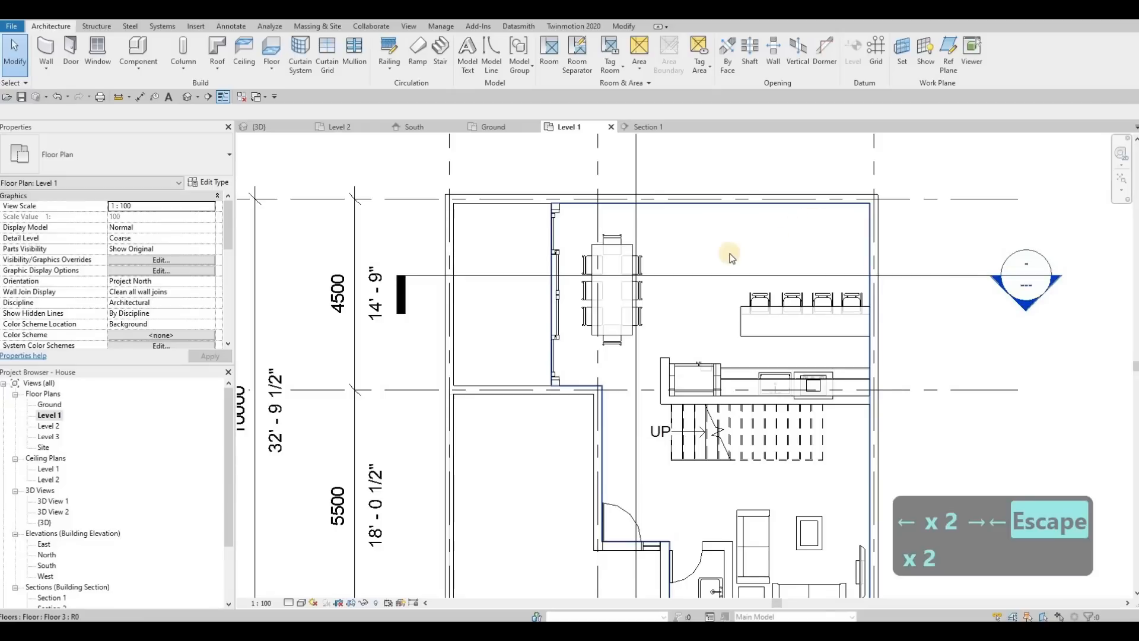
# Switch to the {3D} view and examine the front facade around the balcony, entrance and fence.
pyautogui.moveTo(747, 266); pyautogui.dragTo(743, 291, button='middle')
pyautogui.scroll(-2, 735, 265)
pyautogui.scroll(2, 279, 145)
pyautogui.press('Escape')
pyautogui.press('Escape')
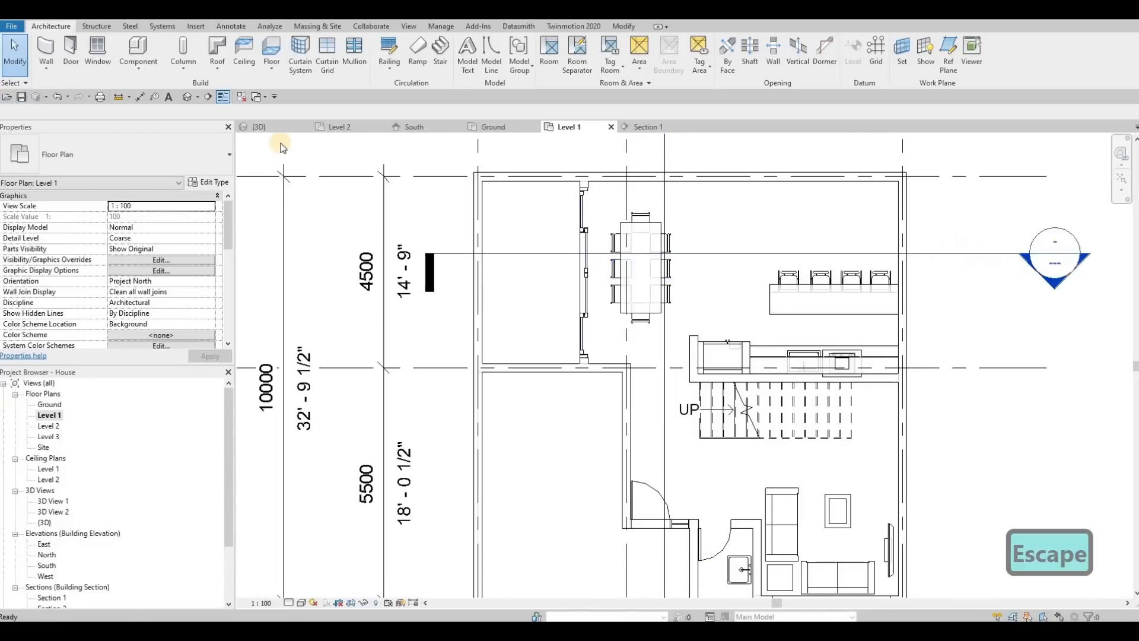
pyautogui.keyDown('shift'); pyautogui.moveTo(603, 263); pyautogui.dragTo(603, 263, button='middle'); pyautogui.keyUp('shift')
pyautogui.keyDown('shift'); pyautogui.moveTo(813, 289); pyautogui.dragTo(671, 385, button='middle'); pyautogui.keyUp('shift')
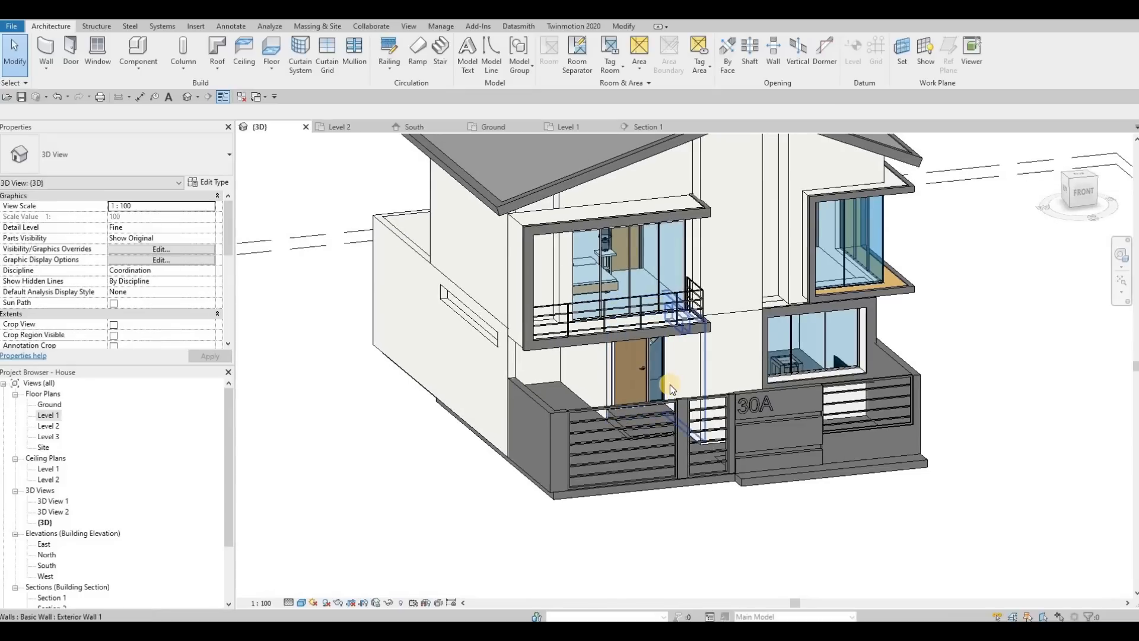
pyautogui.keyDown('shift'); pyautogui.moveTo(593, 516); pyautogui.dragTo(979, 505, button='middle'); pyautogui.keyUp('shift')
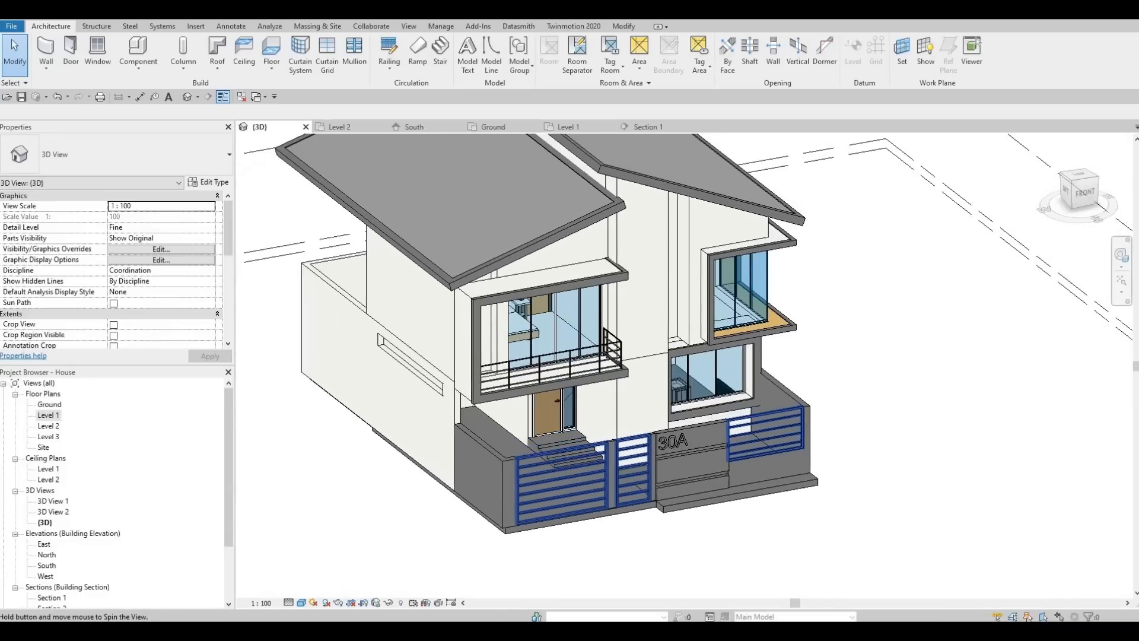
pyautogui.hotkey('alt', 'Tab')
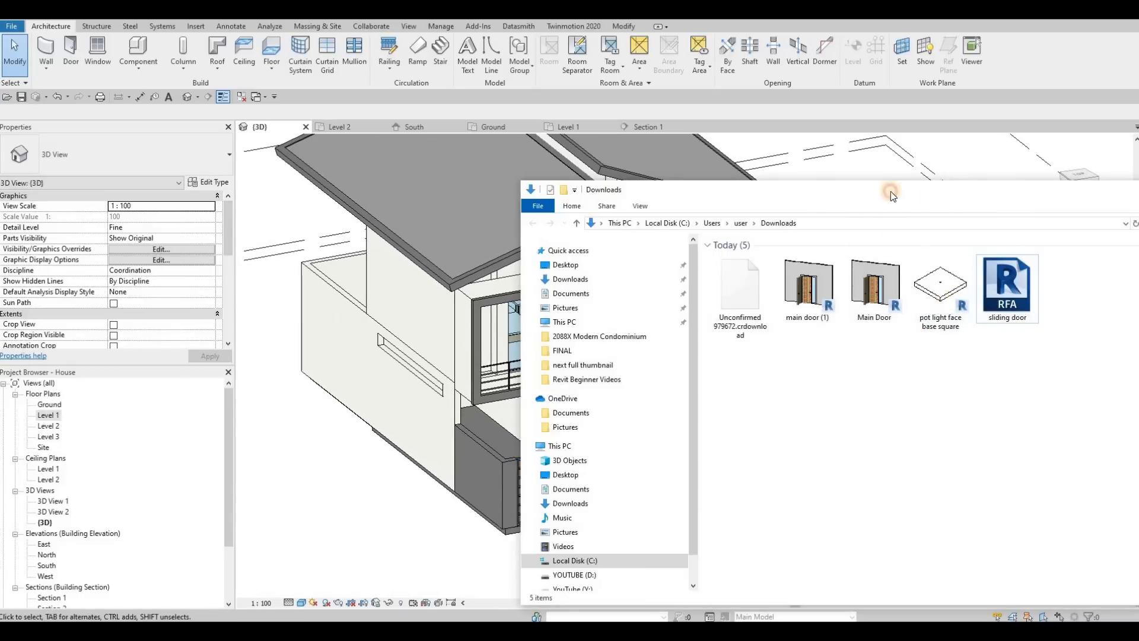
pyautogui.moveTo(964, 190); pyautogui.dragTo(1017, 192)
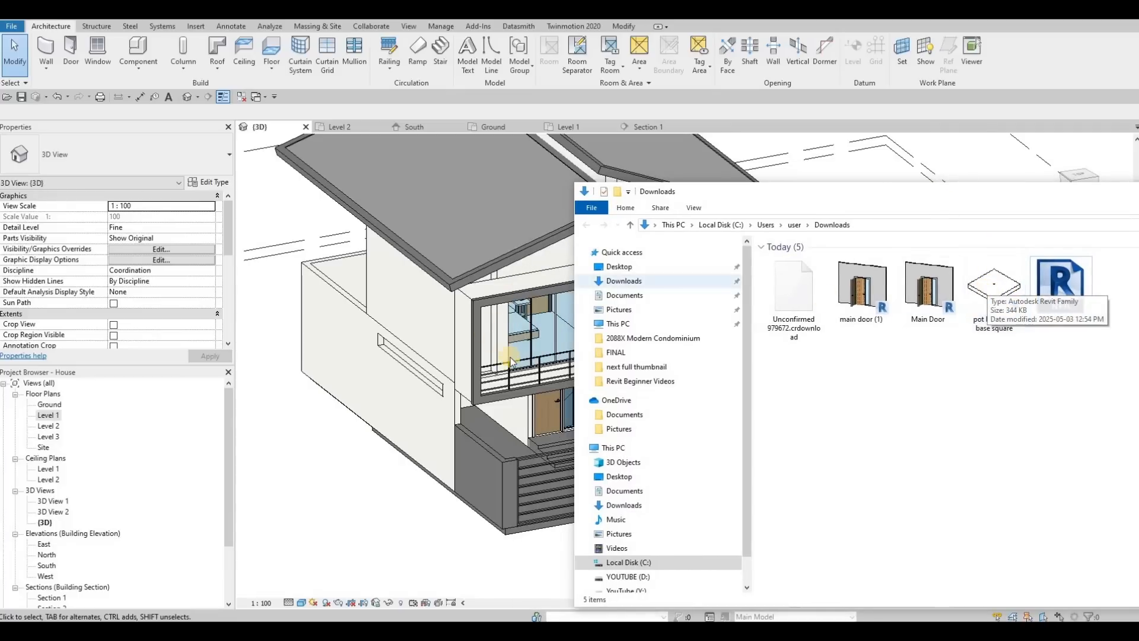
pyautogui.click(402, 379)
pyautogui.moveTo(592, 395); pyautogui.dragTo(611, 371, button='middle')
pyautogui.moveTo(494, 328); pyautogui.dragTo(589, 344, button='middle')
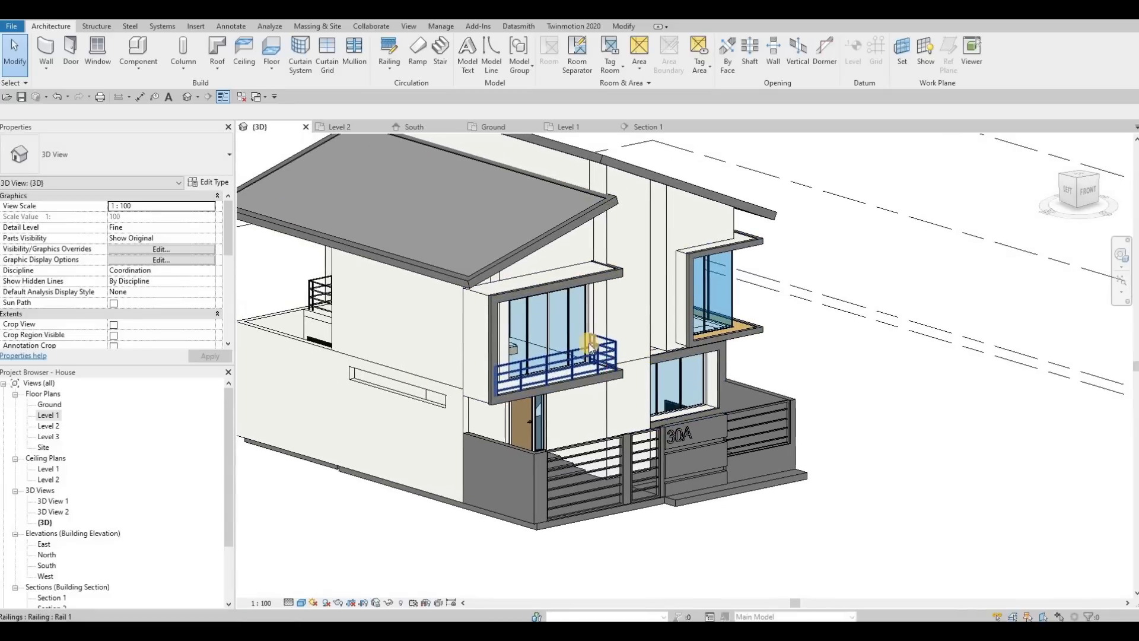
# Load the "pot light face base square" family from the Downloads folder in File Explorer into the Revit project without placing an instance.
pyautogui.hotkey('alt', 'Tab')
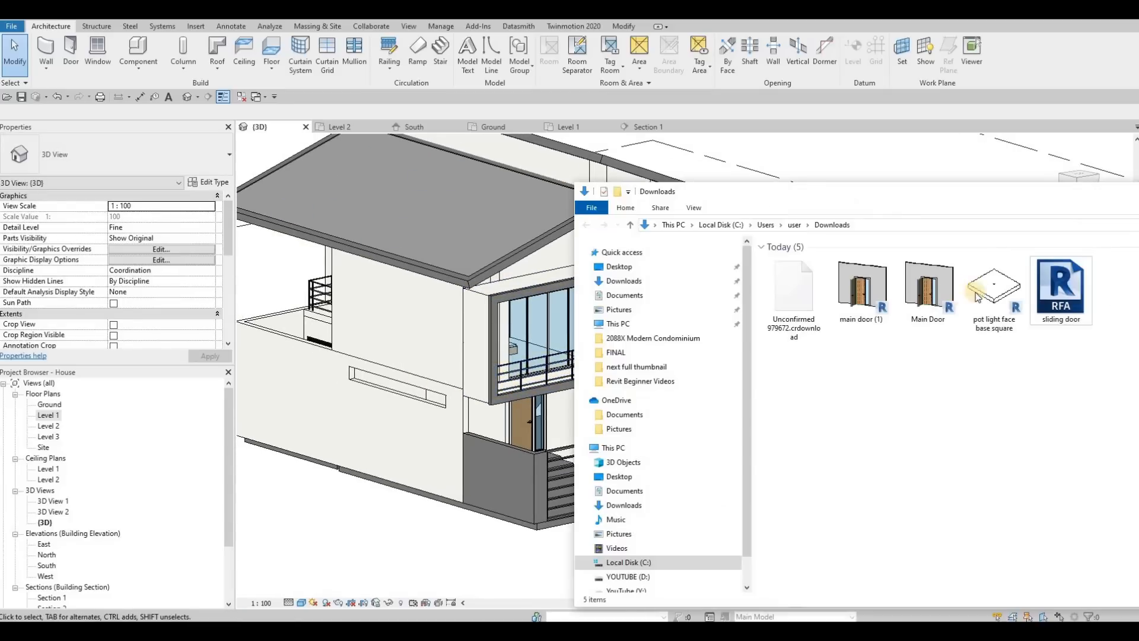
pyautogui.moveTo(995, 291); pyautogui.dragTo(472, 412)
pyautogui.scroll(4, 385, 392)
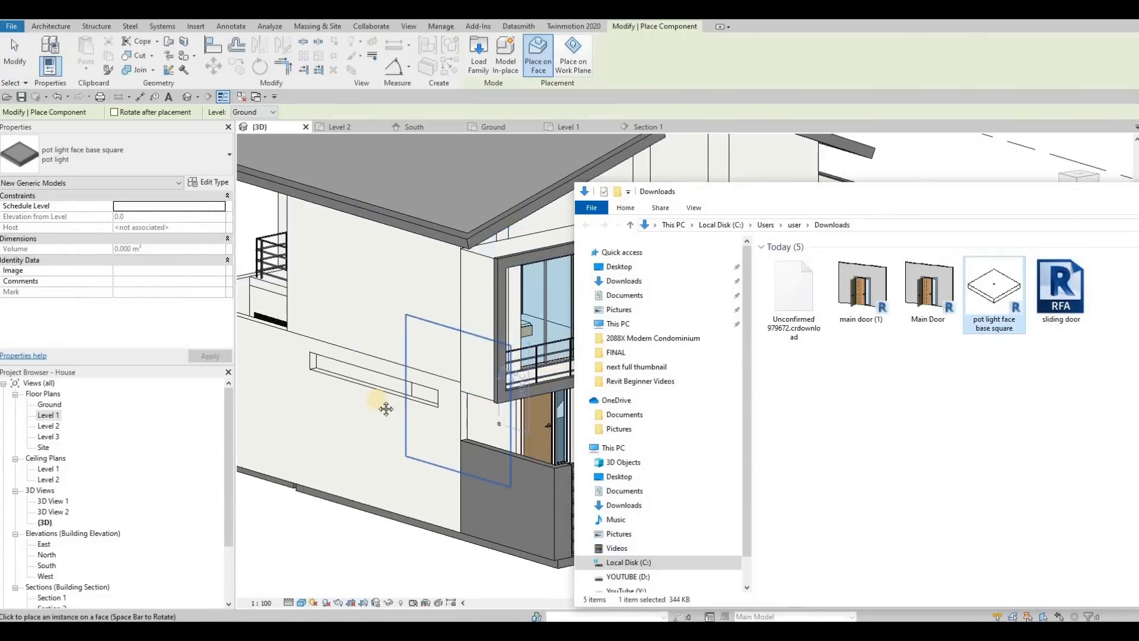
pyautogui.scroll(-4, 451, 377)
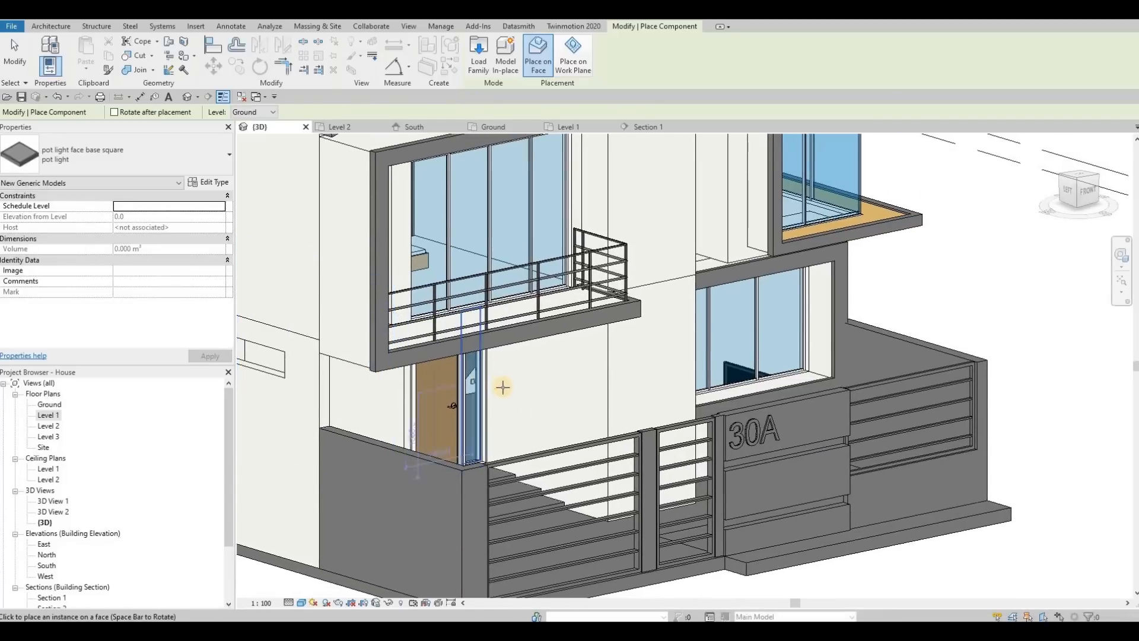
pyautogui.press('Escape')
pyautogui.press('Escape')
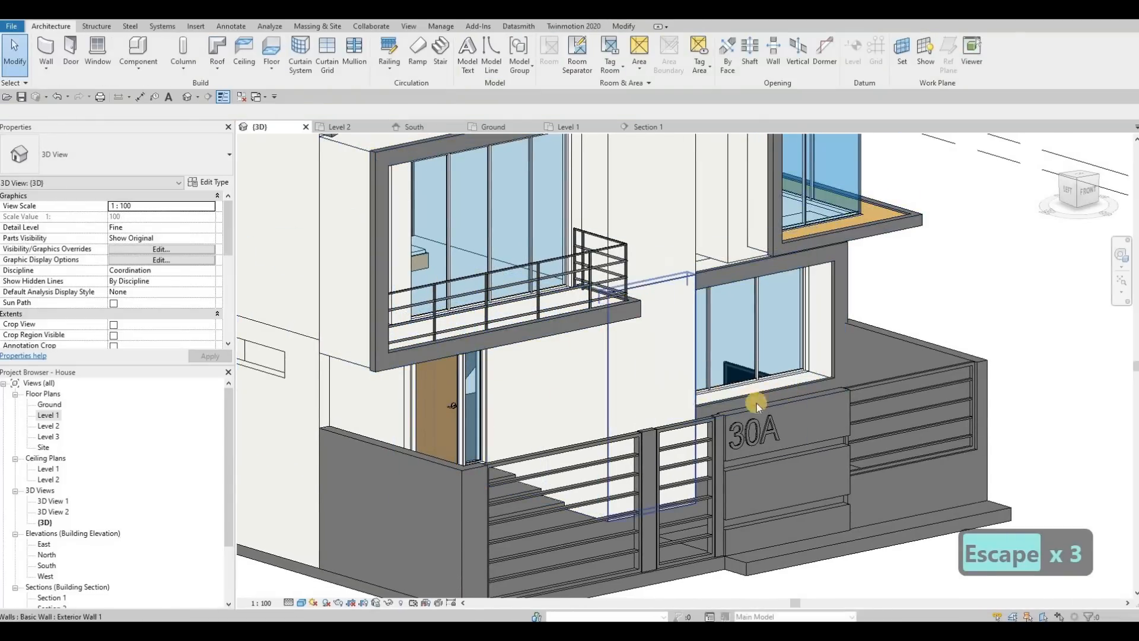
pyautogui.moveTo(675, 453); pyautogui.dragTo(723, 419, button='middle')
pyautogui.scroll(-3, 700, 386)
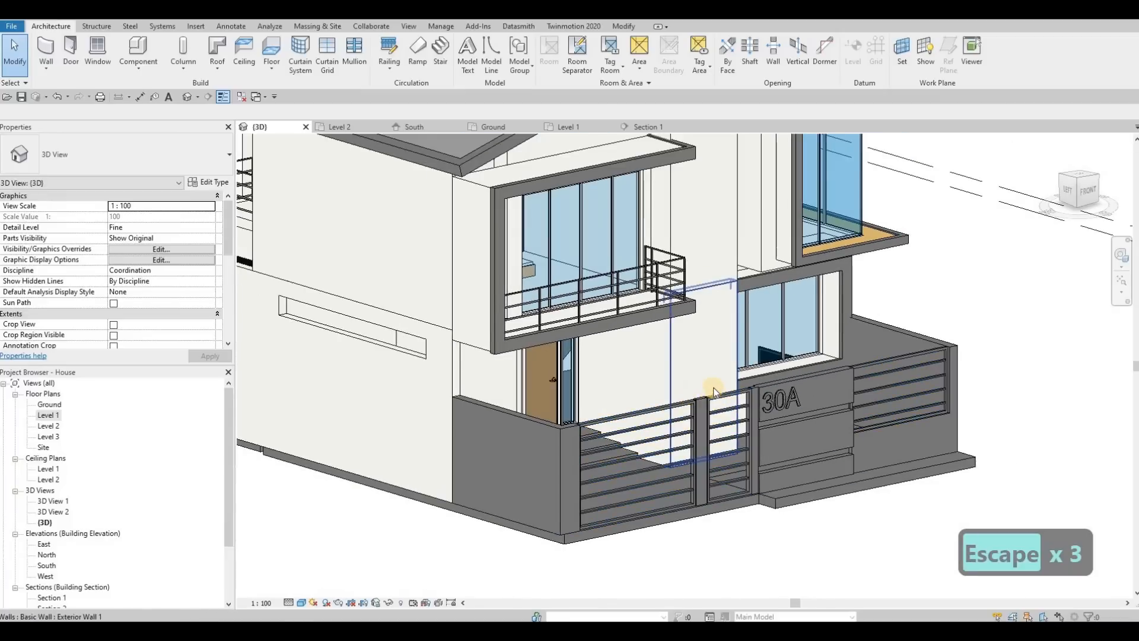